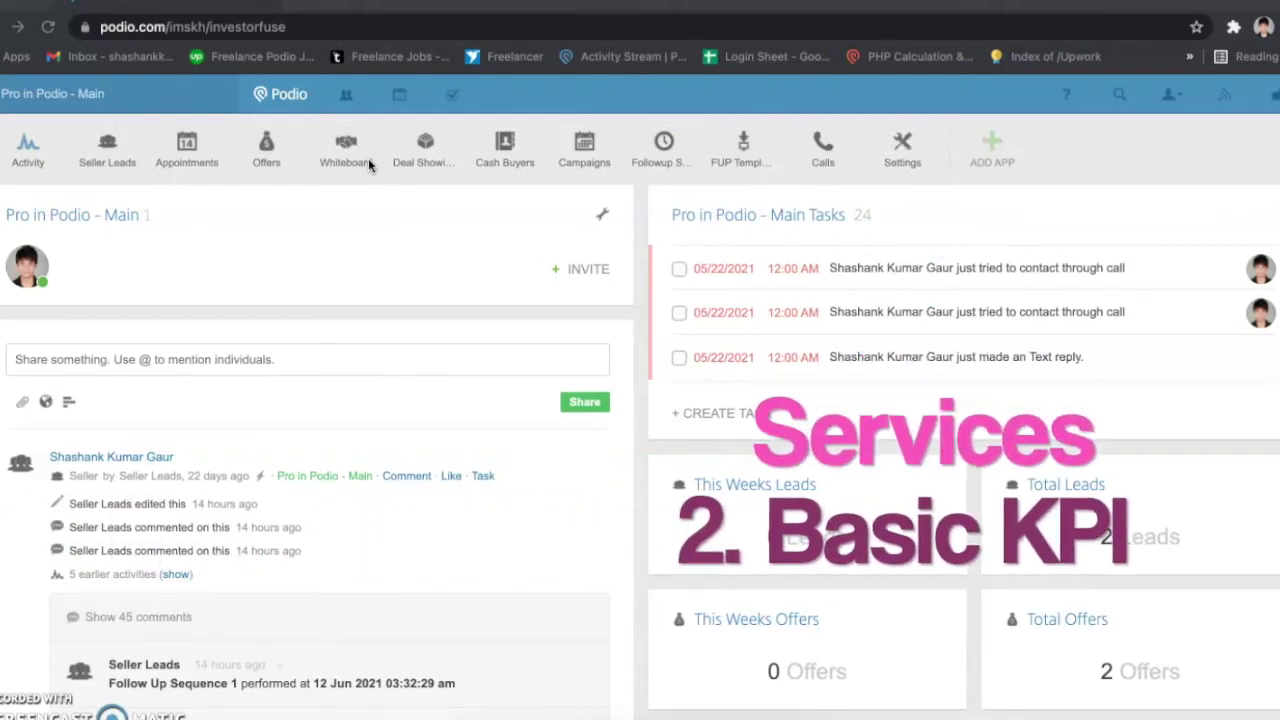
Step: Scroll up and down through the workspace page to review its contents
scroll(514, 337, down, 2)
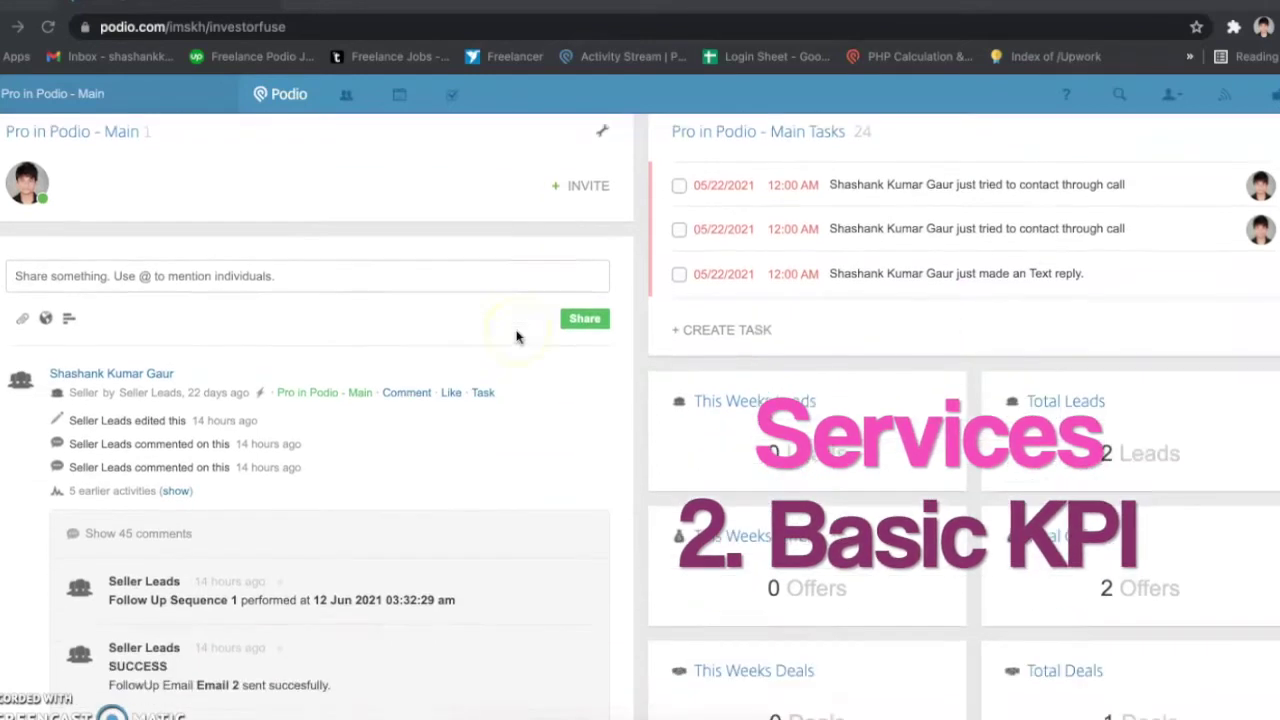
scroll(516, 337, down, 3)
scroll(516, 337, up, 2)
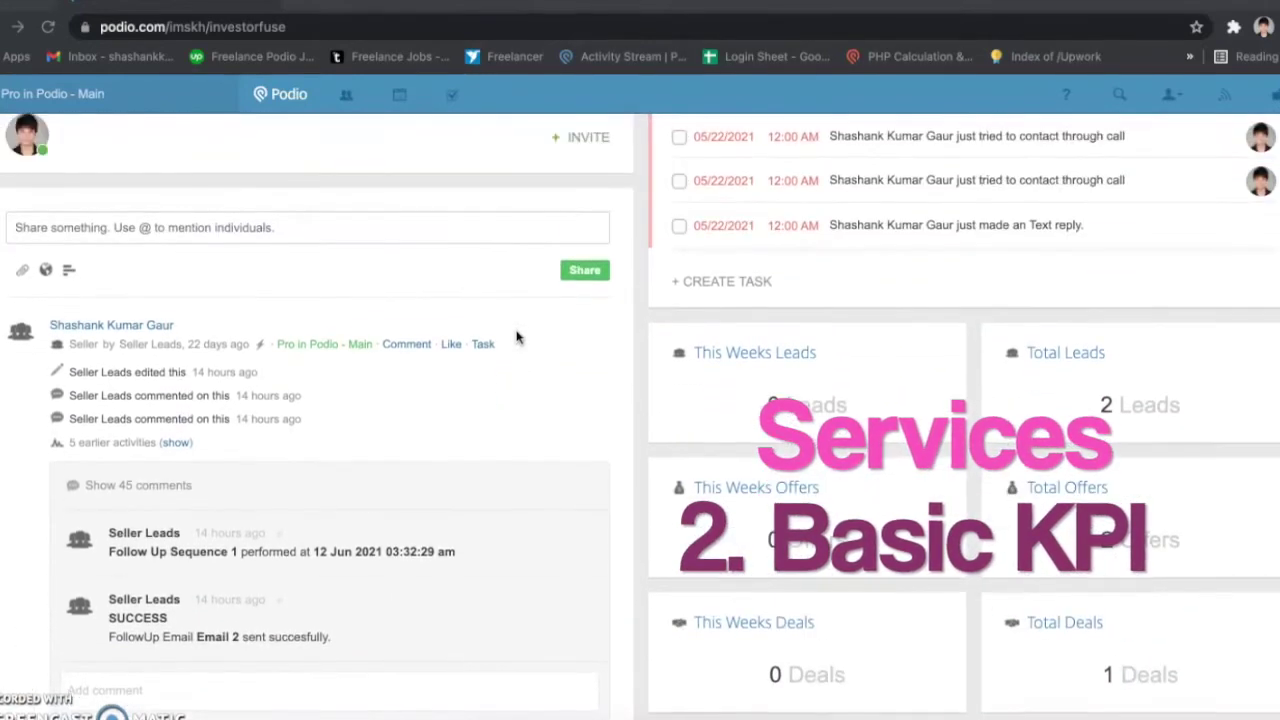
scroll(516, 337, down, 1)
scroll(927, 373, up, 4)
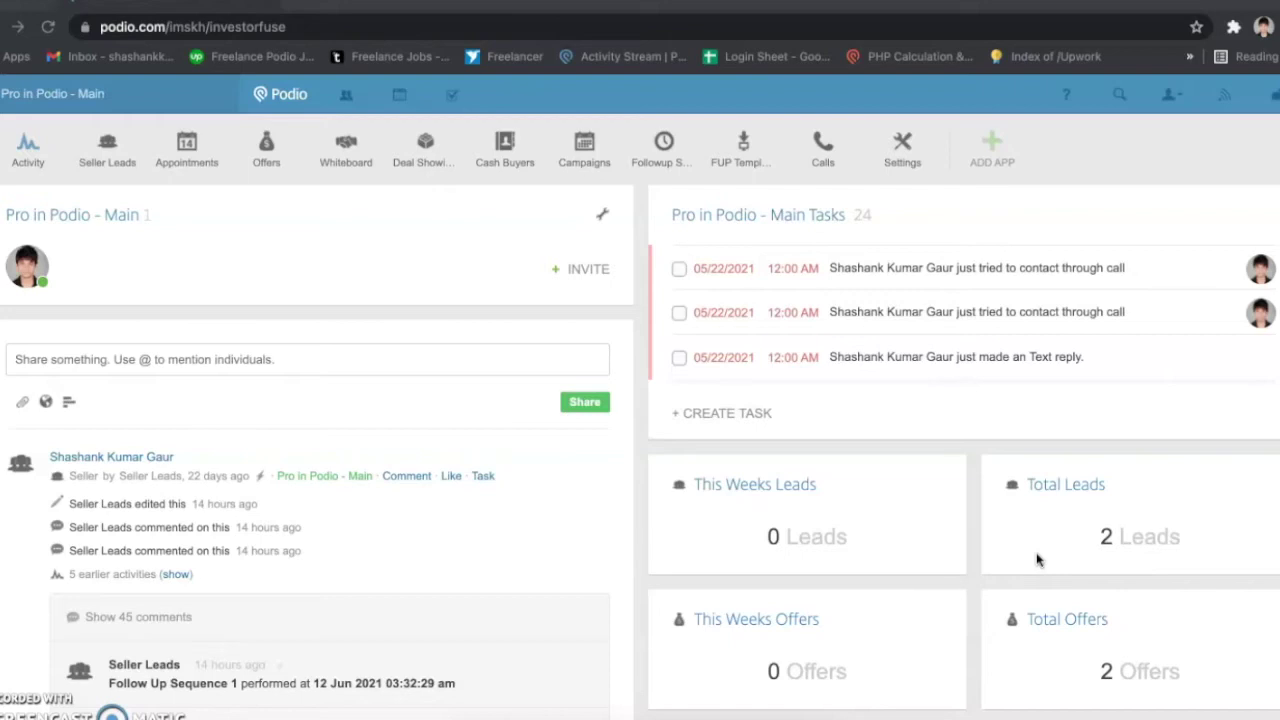
scroll(1050, 565, down, 3)
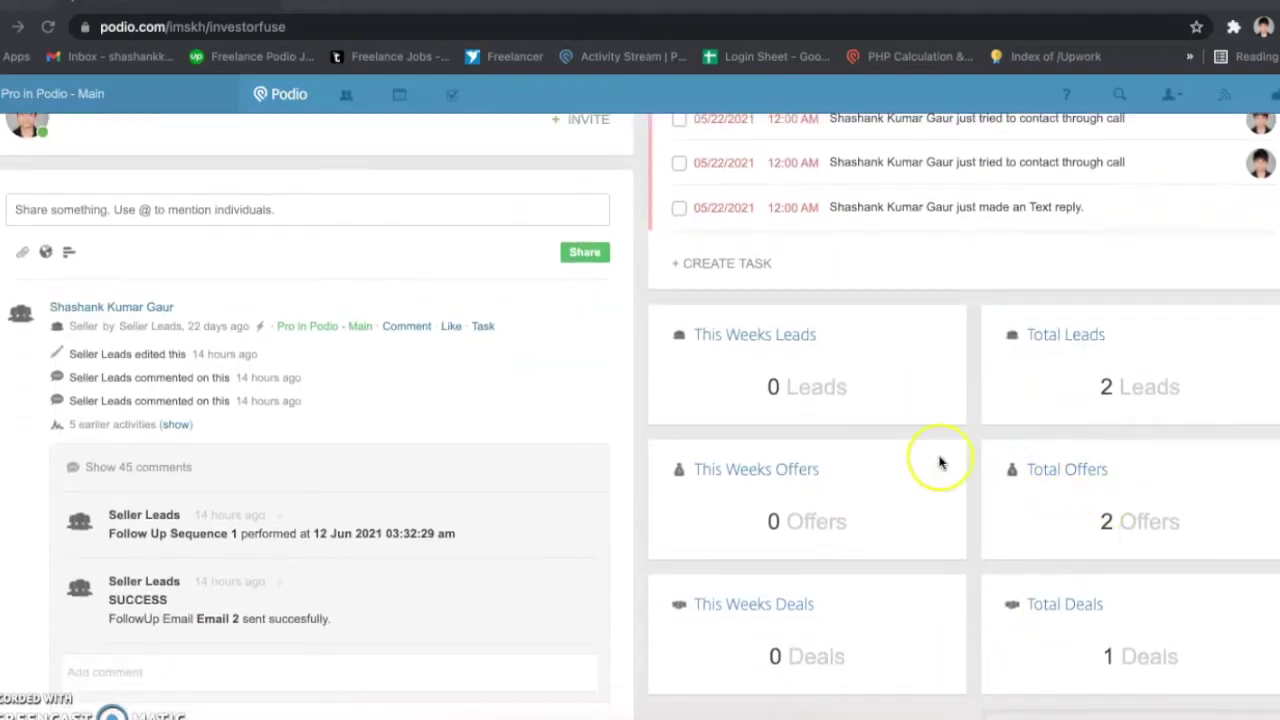
scroll(934, 580, up, 1)
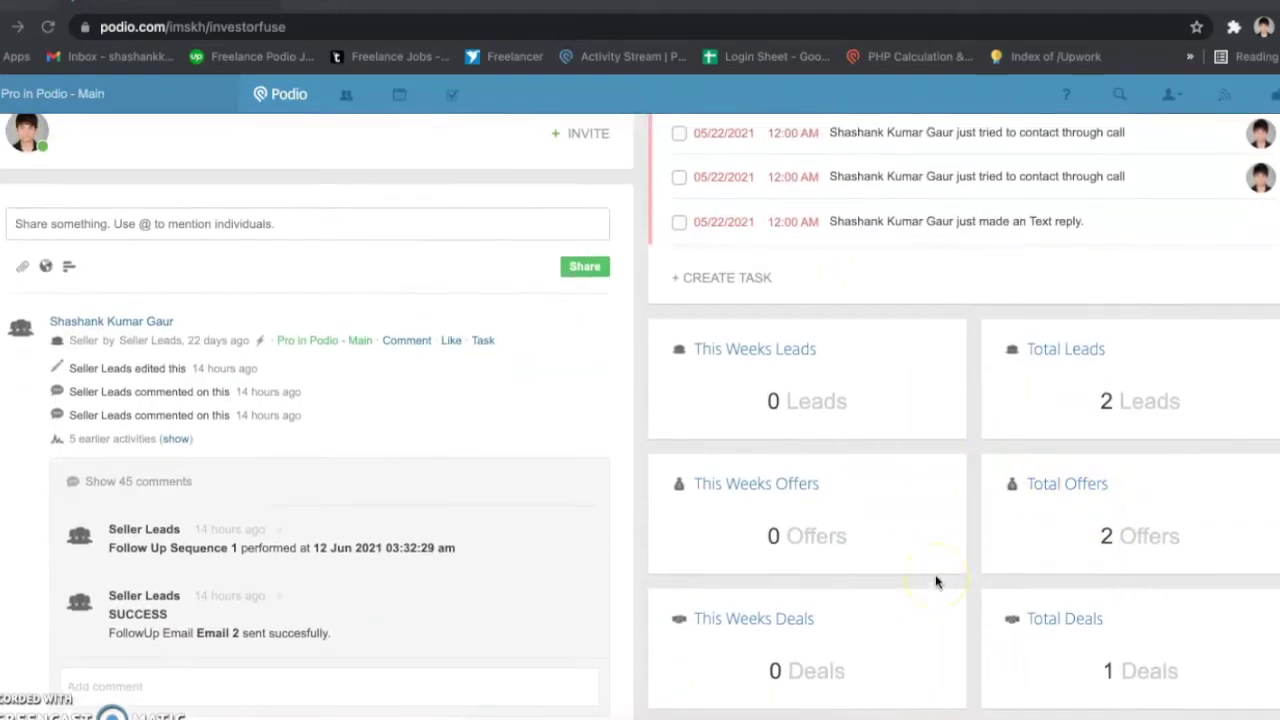
scroll(936, 581, up, 1)
scroll(936, 581, up, 1)
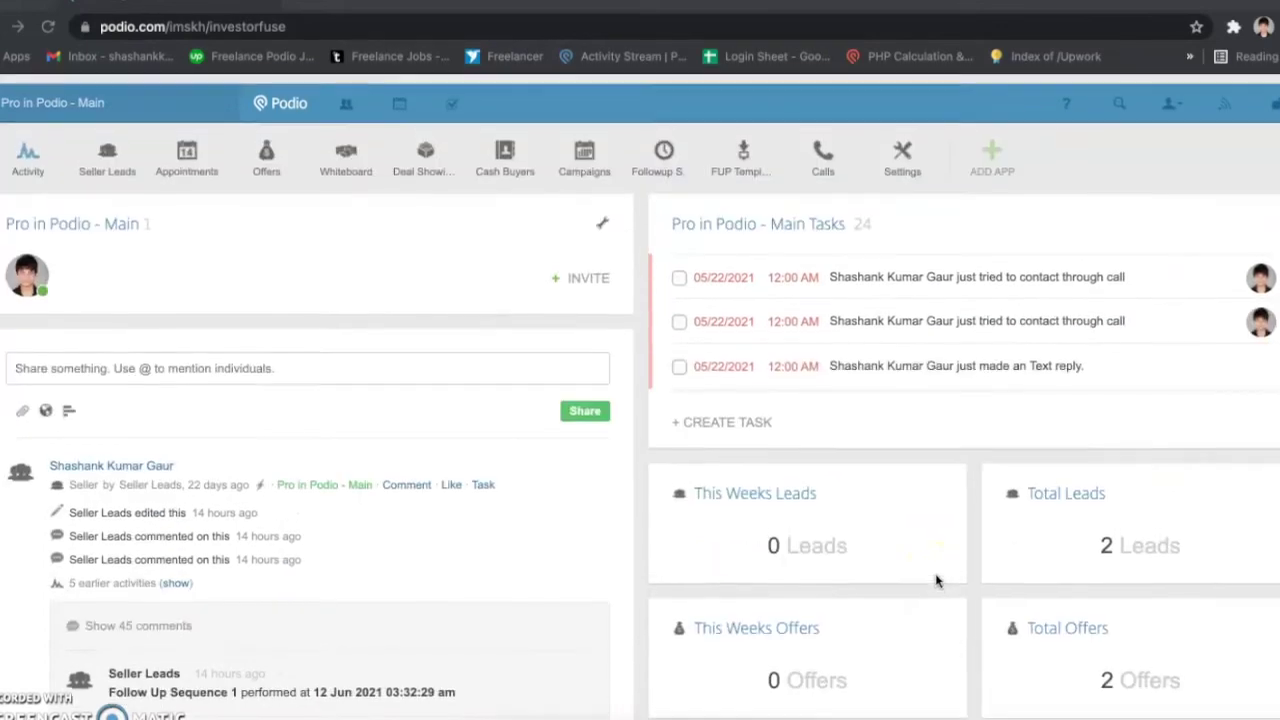
scroll(742, 387, down, 1)
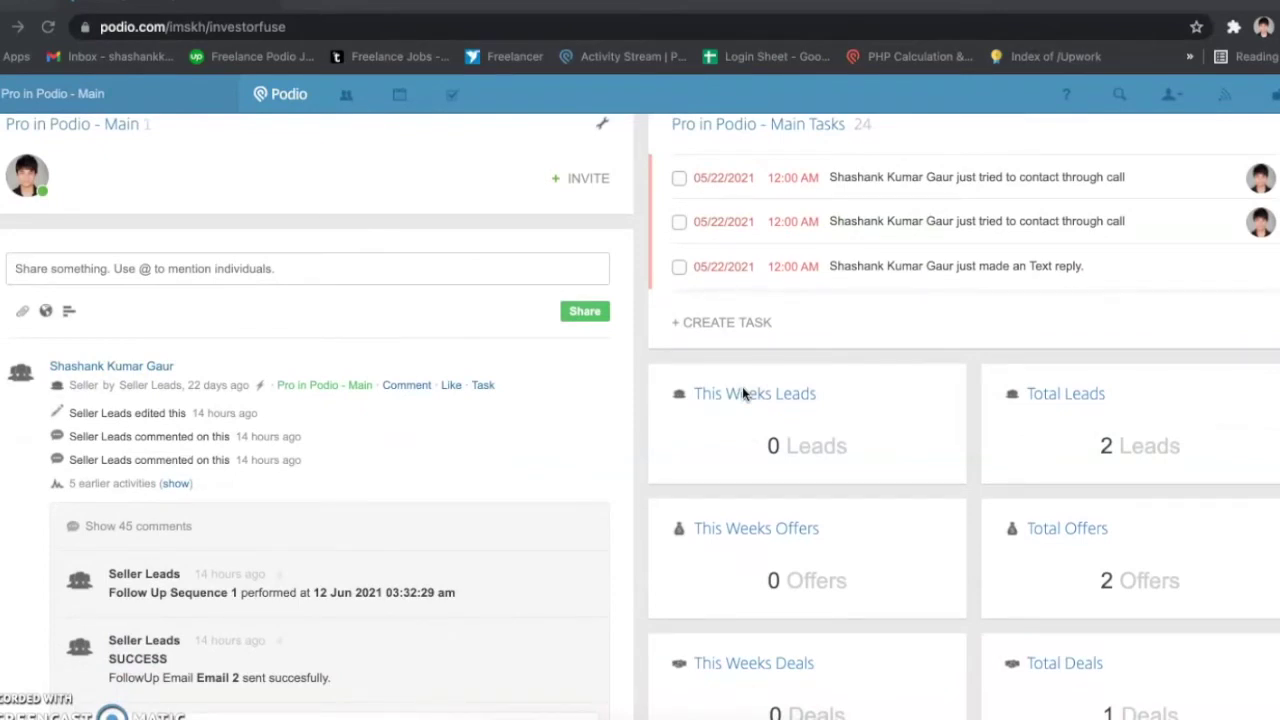
scroll(742, 393, down, 1)
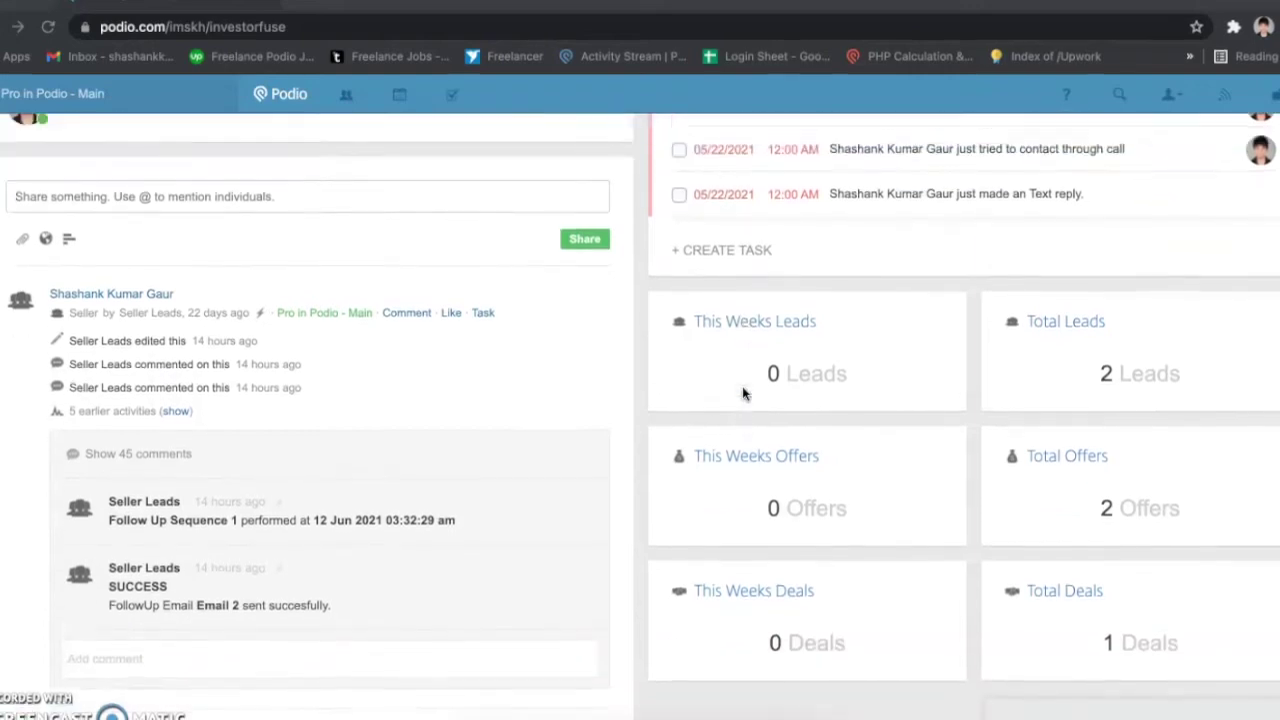
scroll(742, 393, up, 2)
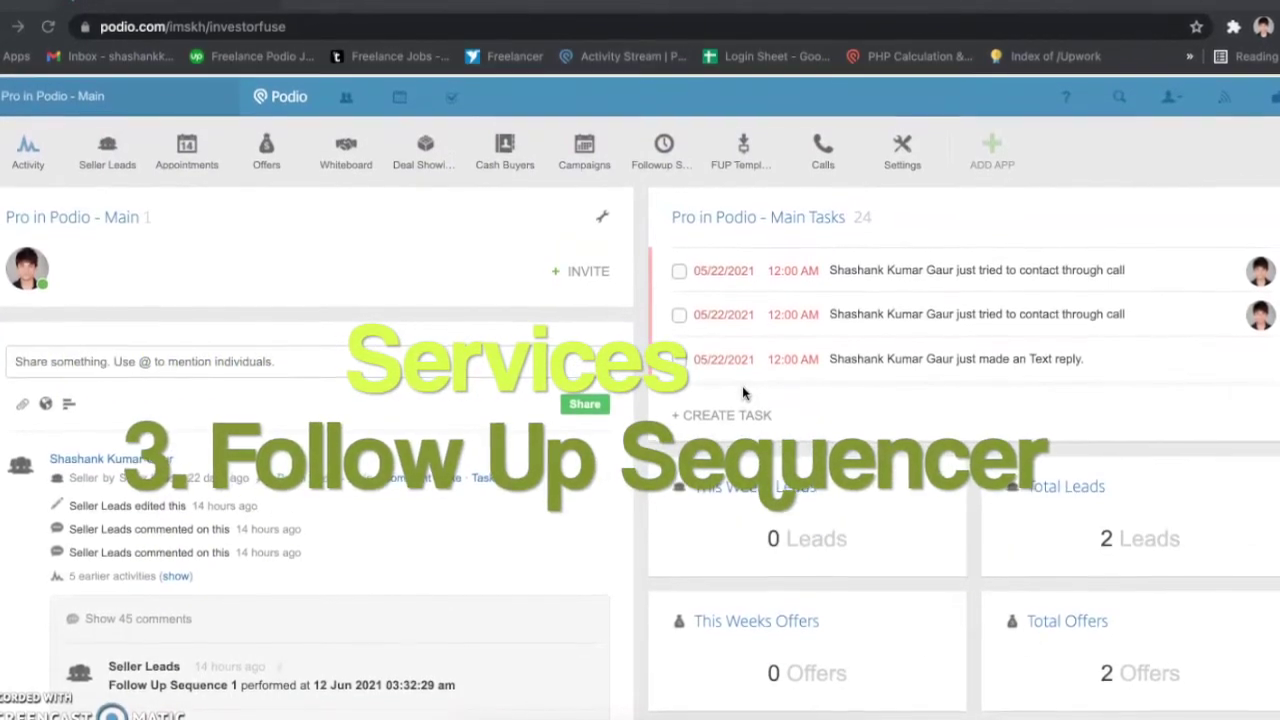
scroll(742, 393, down, 1)
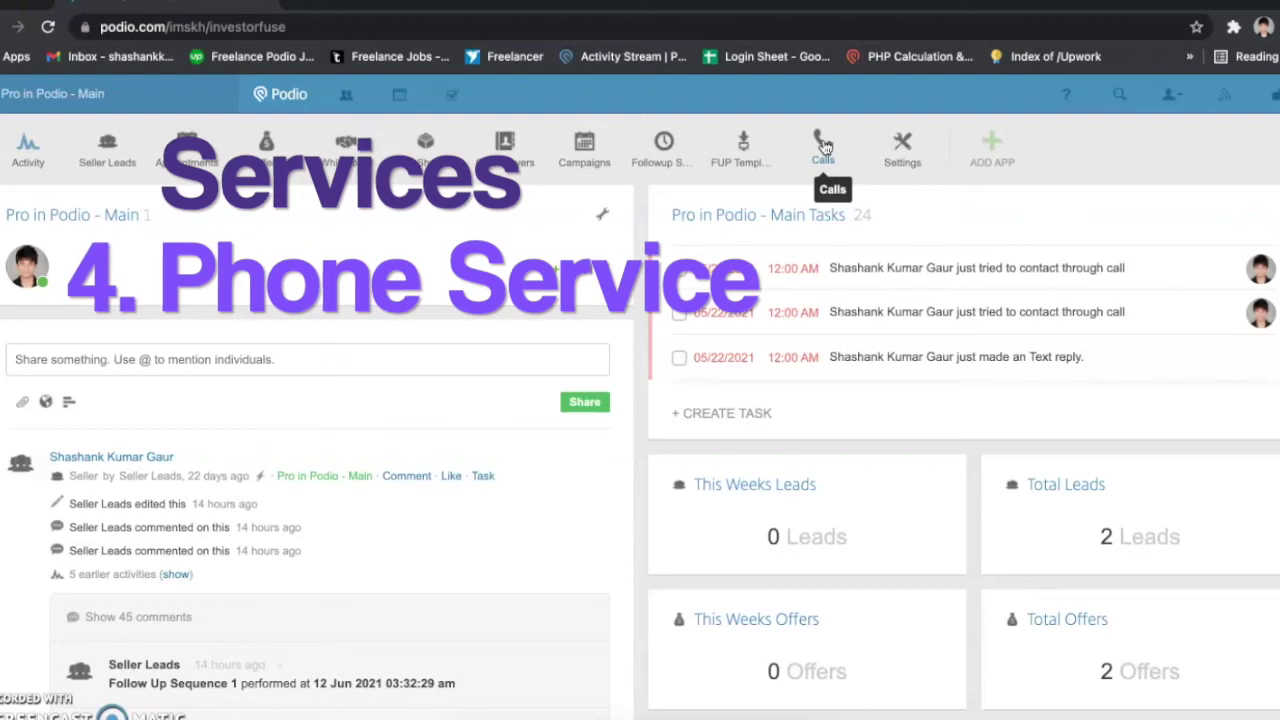
Step: Open the Seller Leads app to list the two Atlanta, GA leads at Appointment Set
click(827, 160)
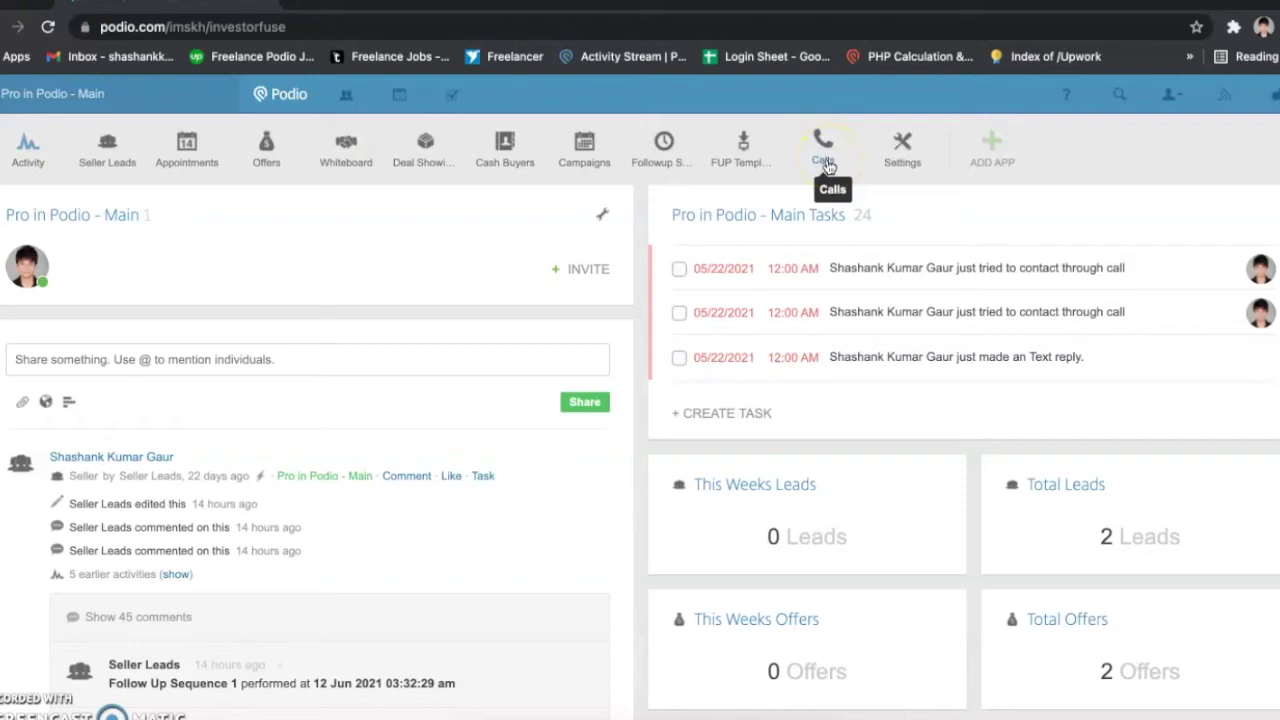
click(823, 160)
click(822, 158)
click(904, 158)
click(903, 158)
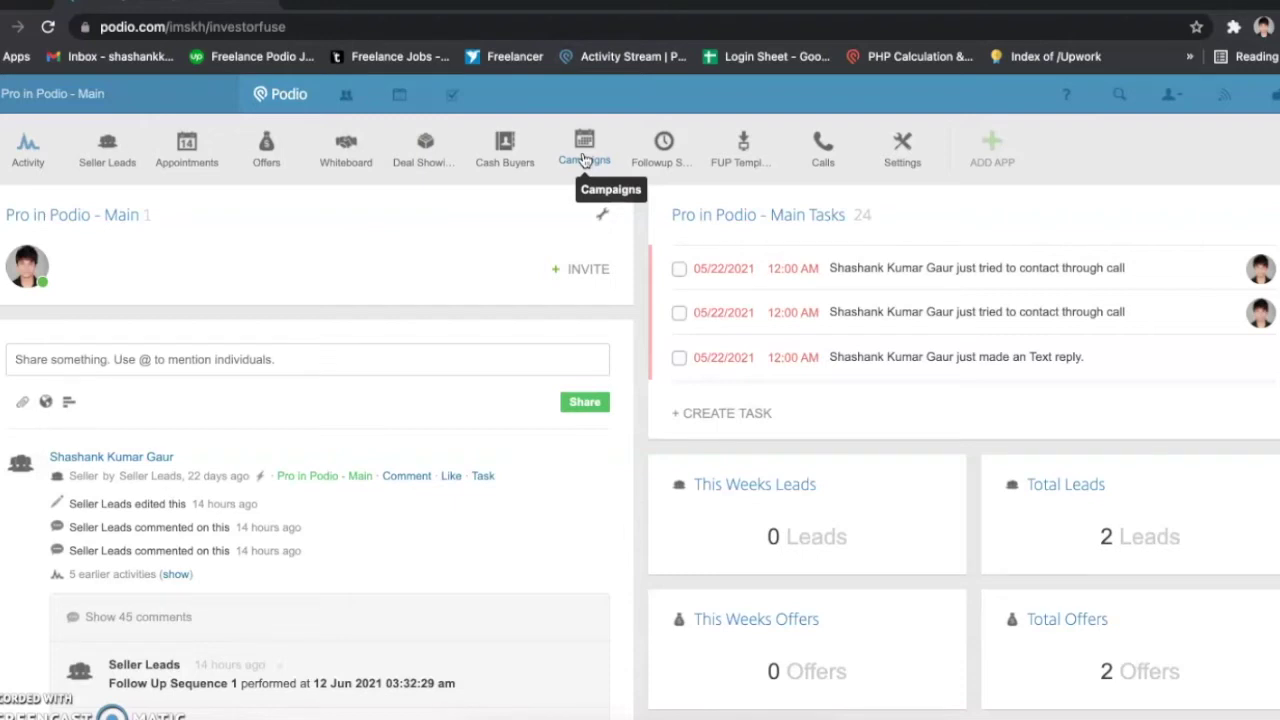
click(584, 155)
click(493, 230)
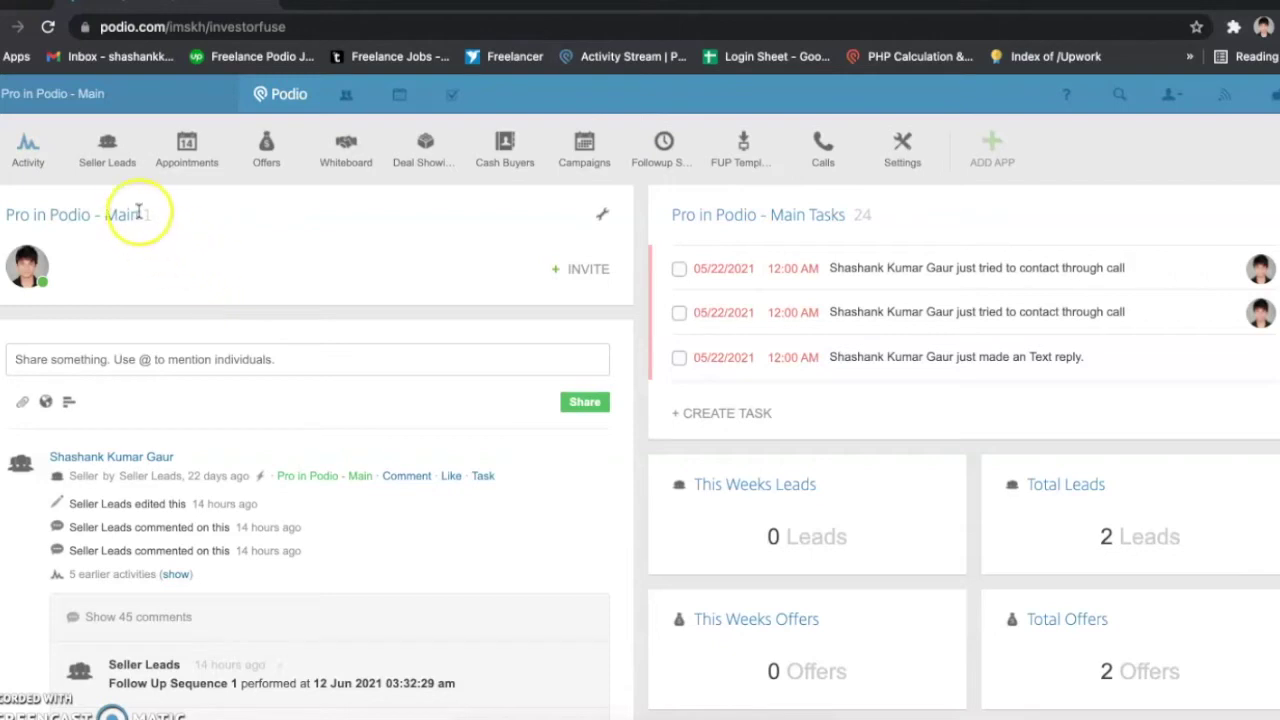
click(113, 162)
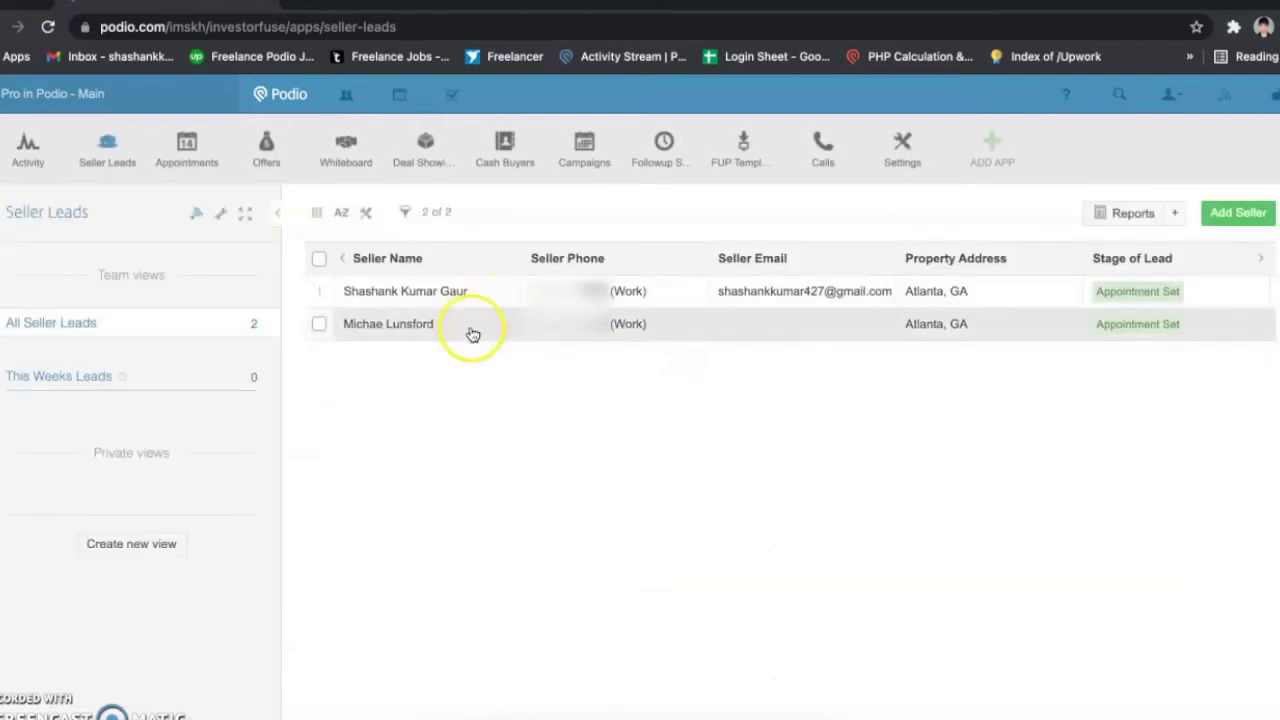
Step: Start a new seller lead and enter the seller's name, phone number and email address
click(1217, 212)
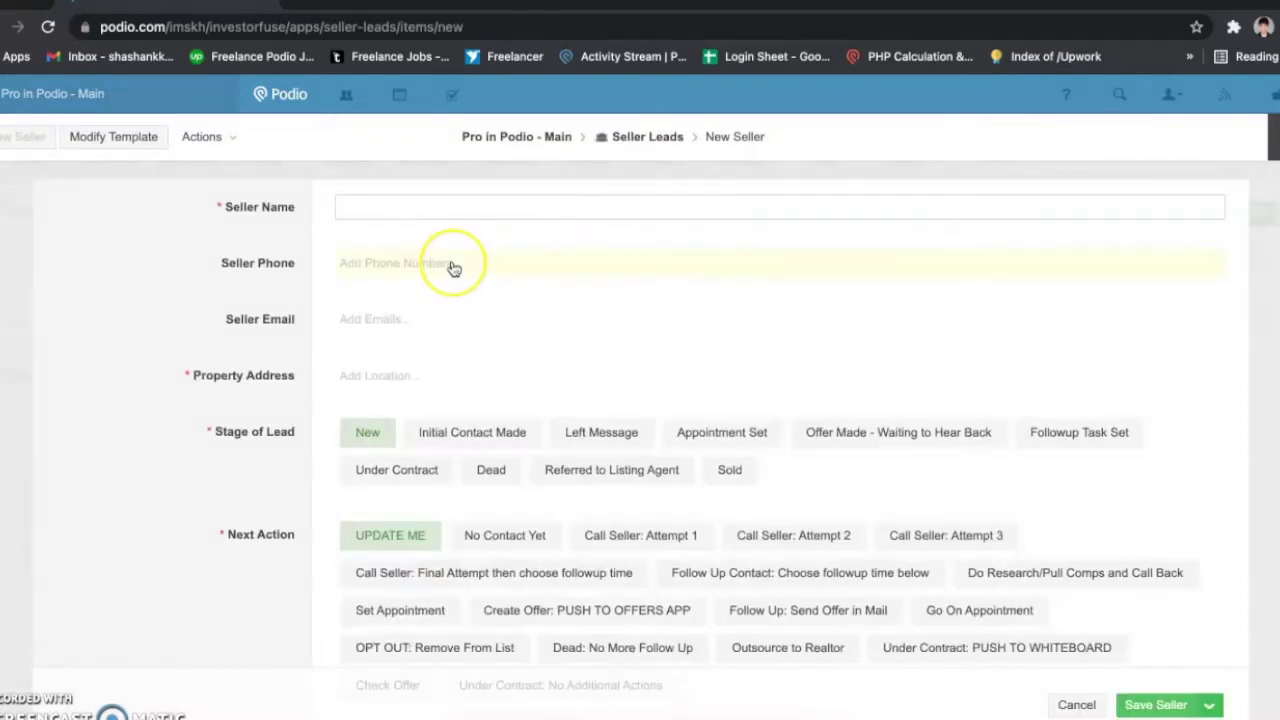
text(Shashan)
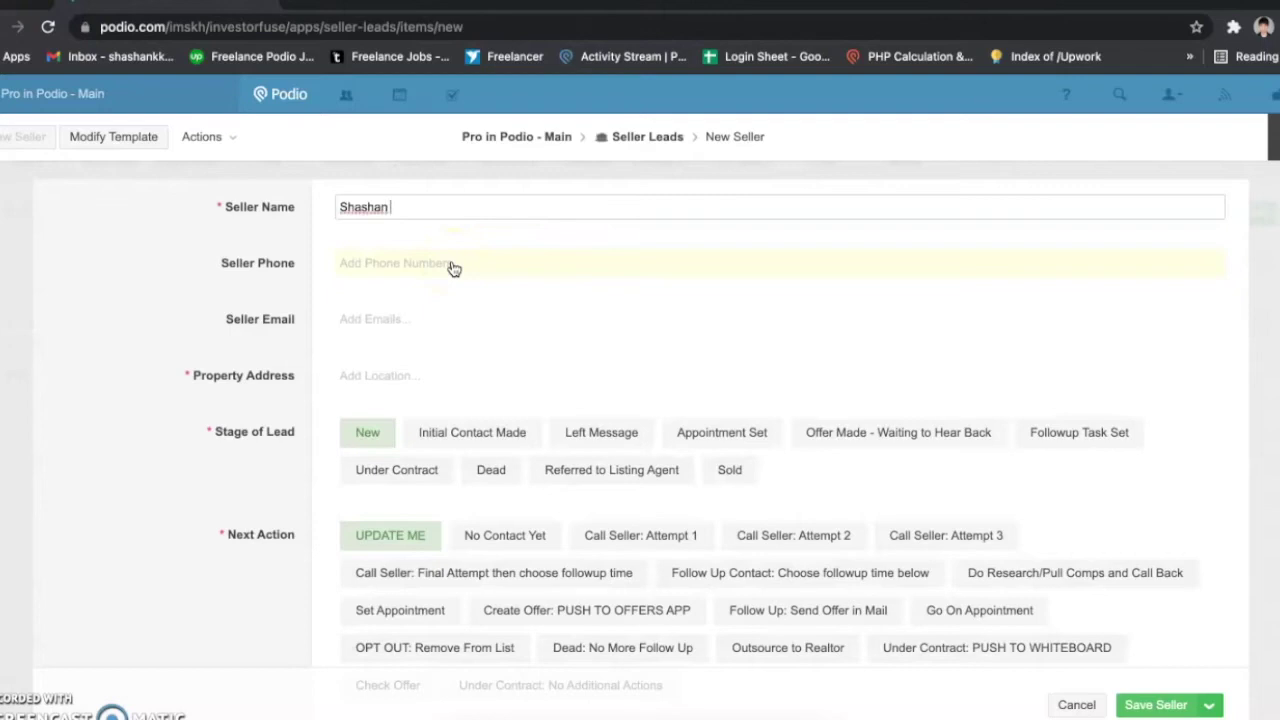
key(BackSpace)
click(488, 279)
text(1234567890)
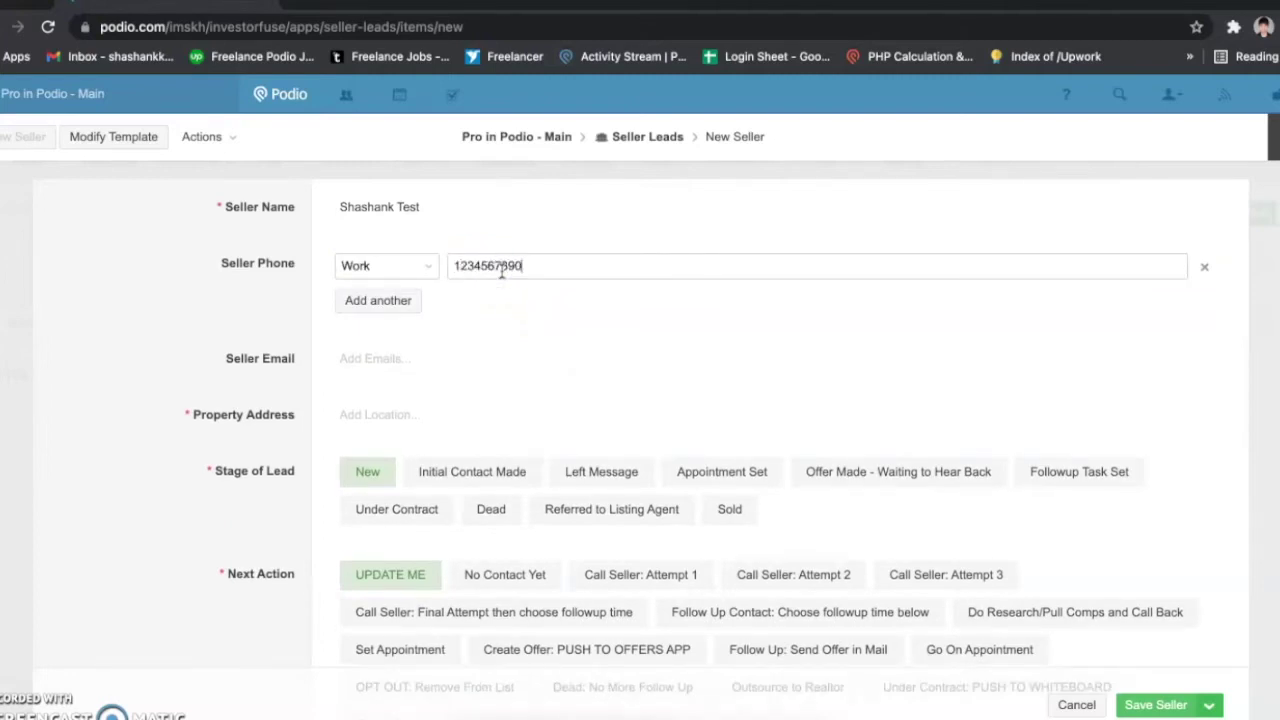
click(406, 356)
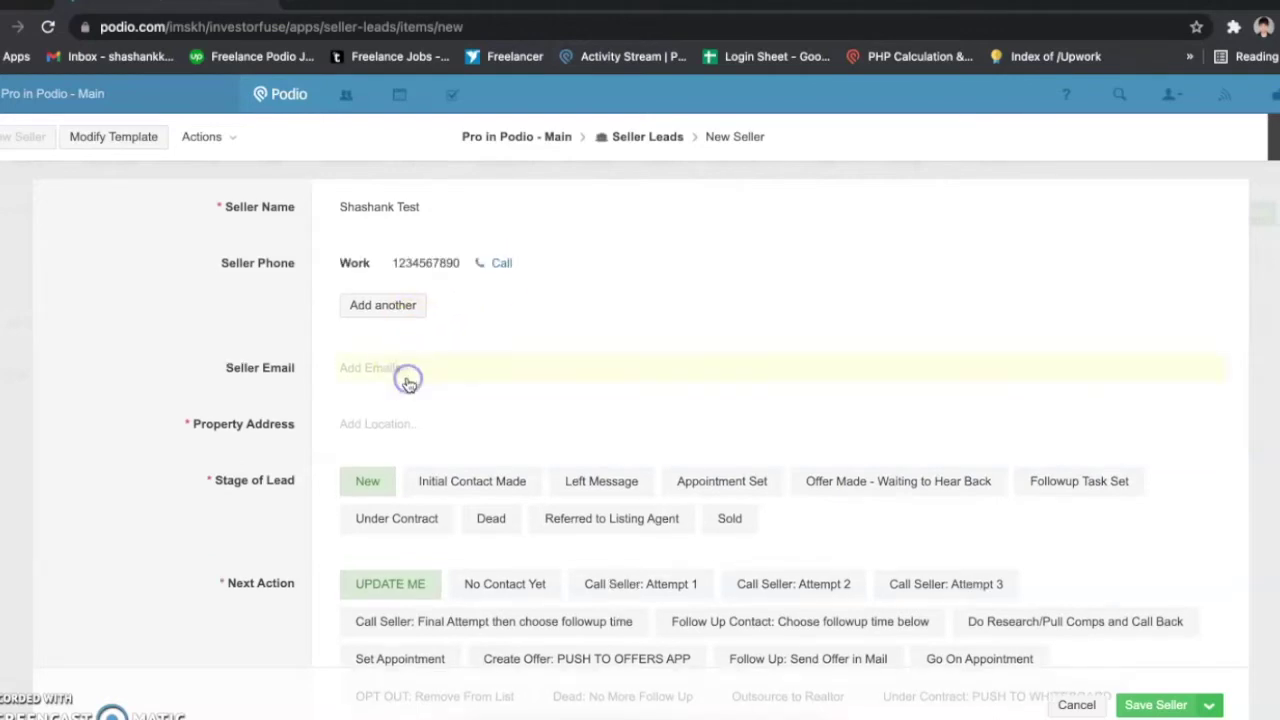
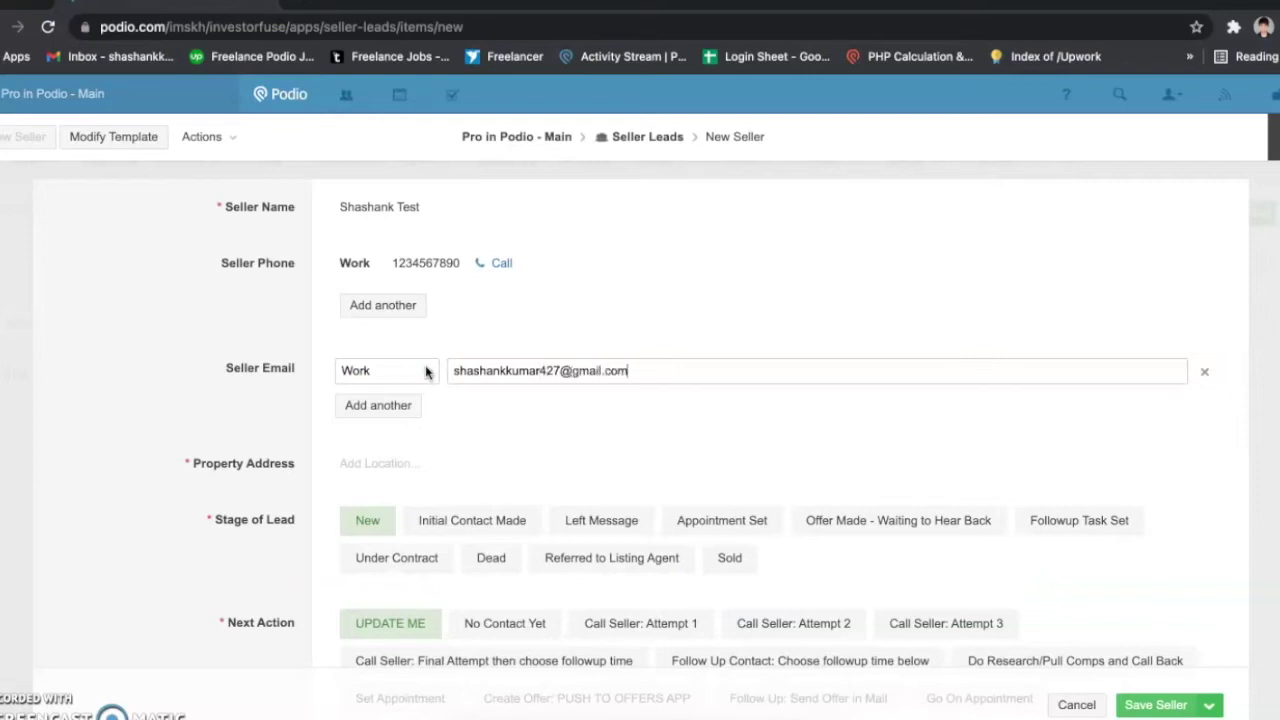
Step: Fill in the property address from the suggested address
click(429, 465)
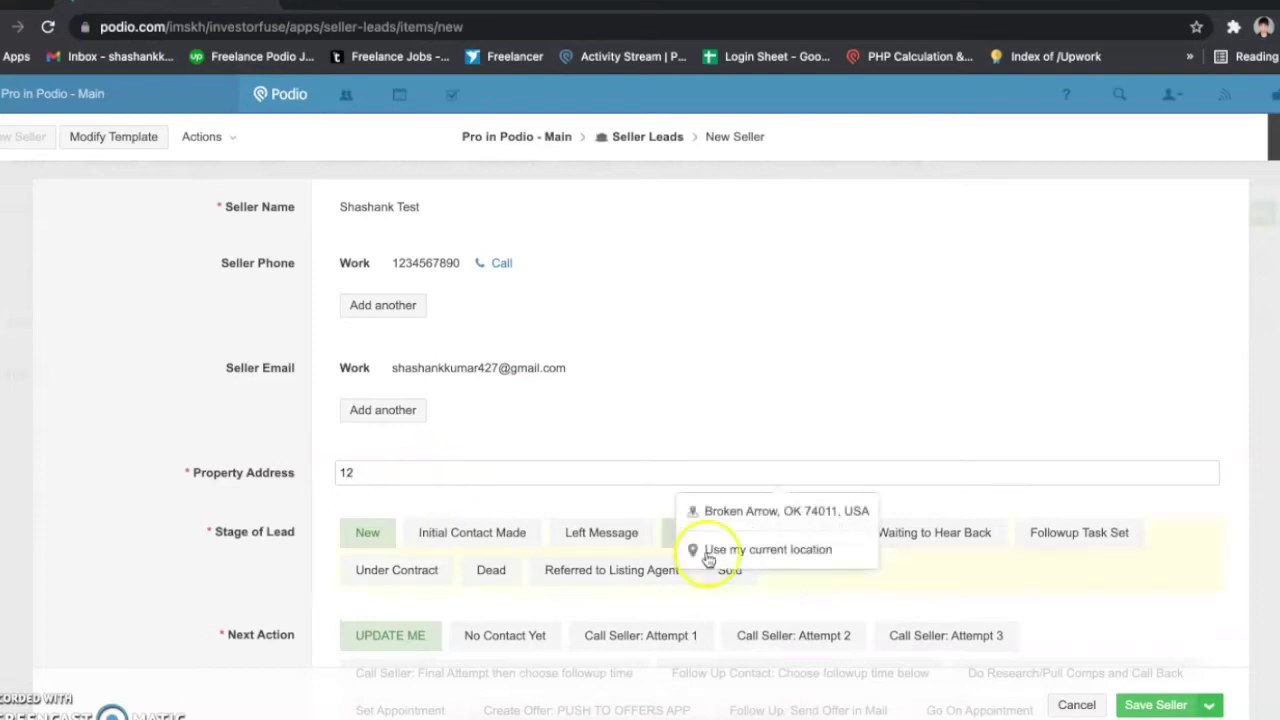
click(748, 513)
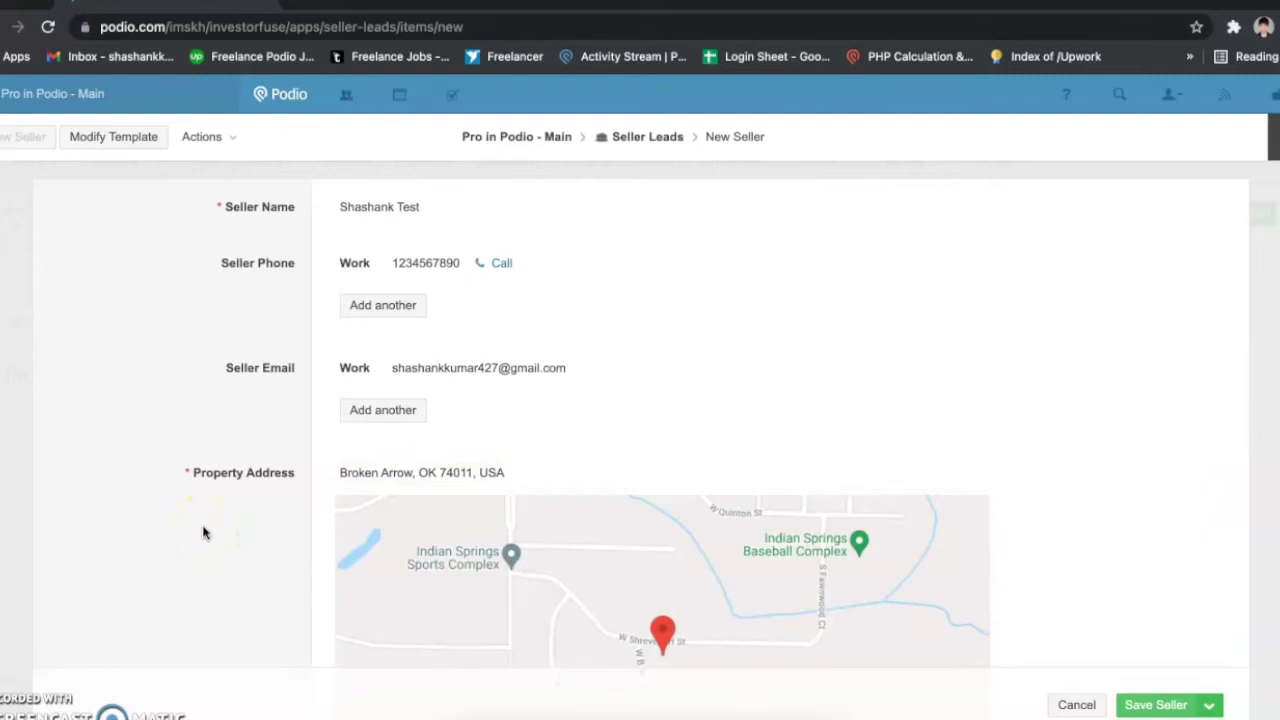
scroll(203, 533, down, 5)
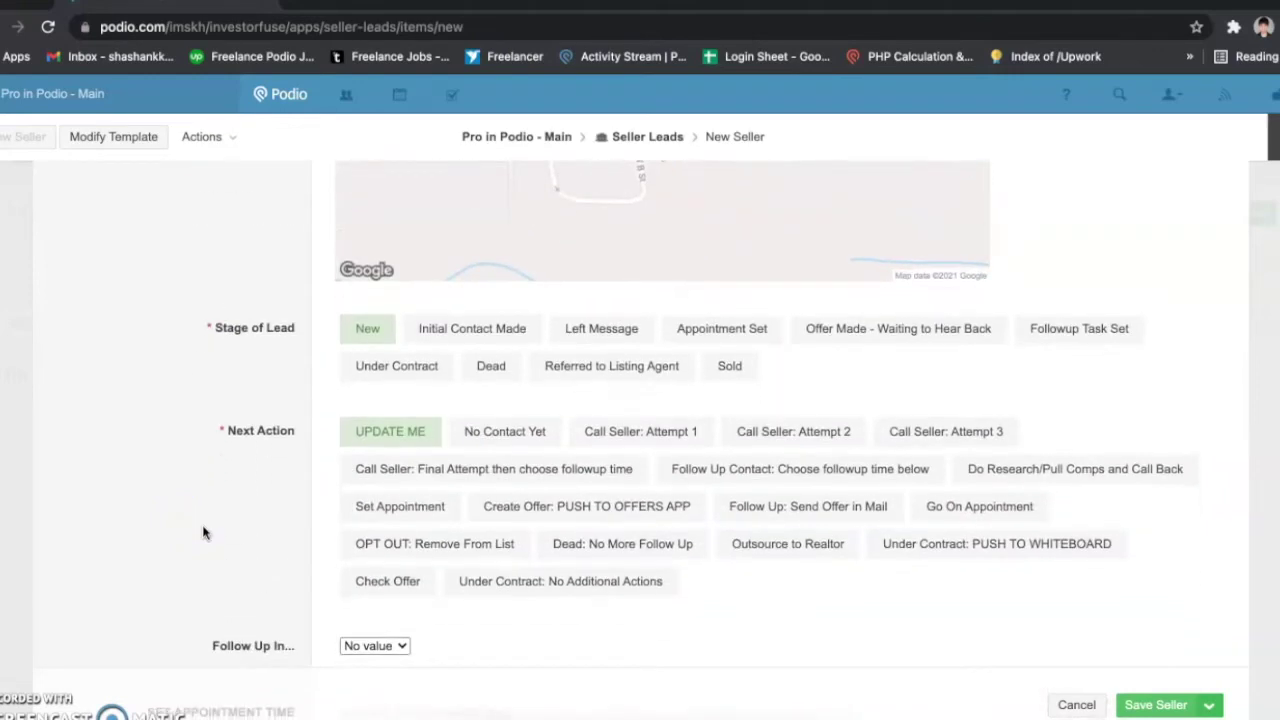
scroll(203, 533, down, 3)
Step: Try Follow Up In at 2 Days, then reset it to No value
click(370, 387)
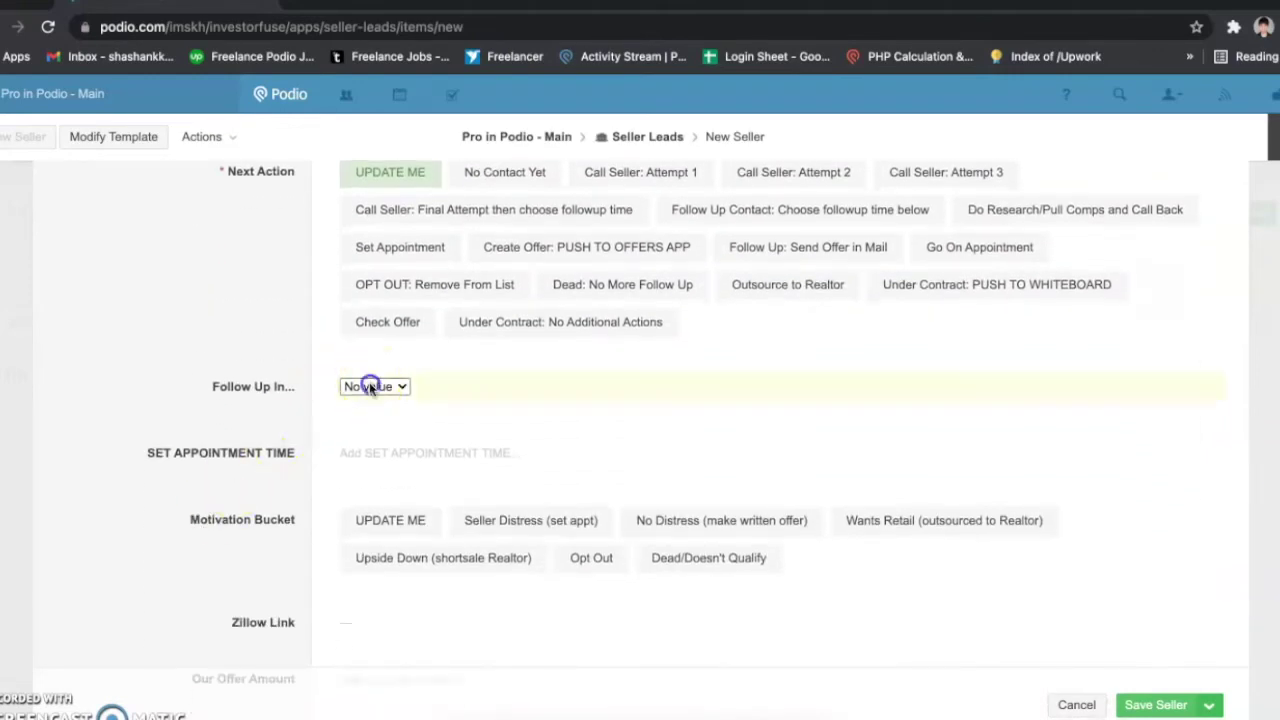
click(381, 431)
click(398, 458)
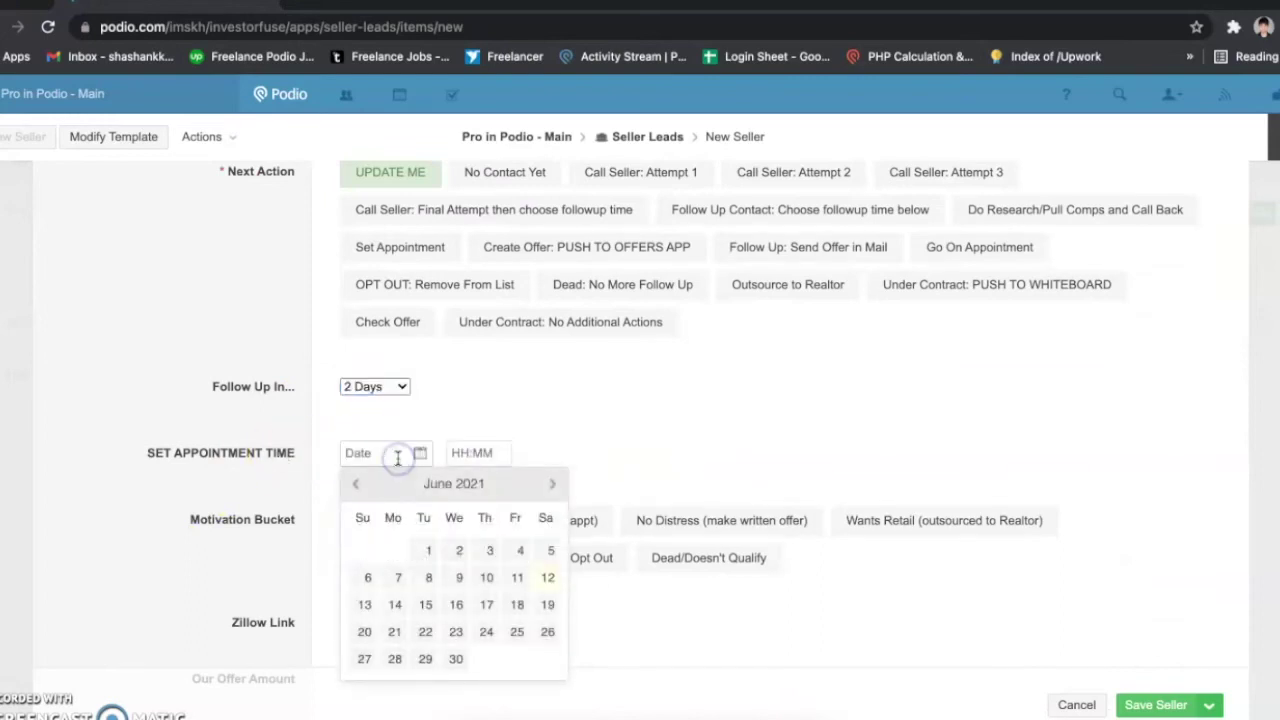
click(393, 387)
click(362, 390)
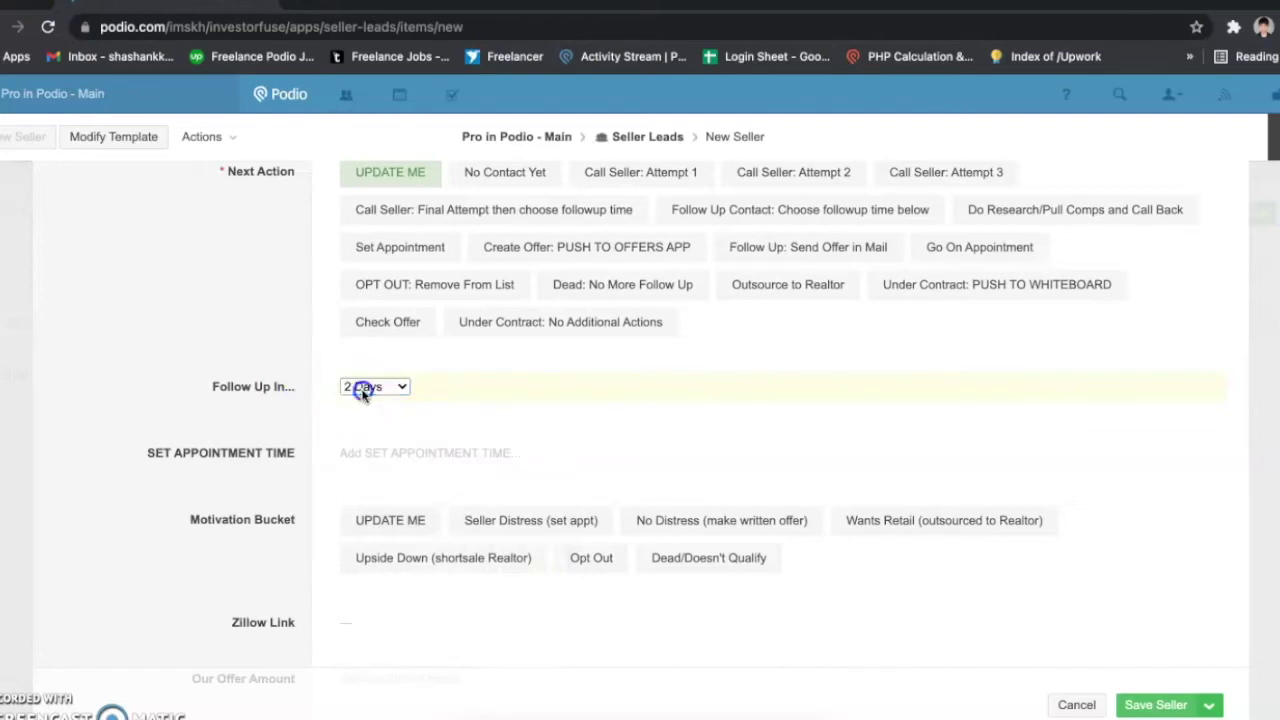
click(391, 347)
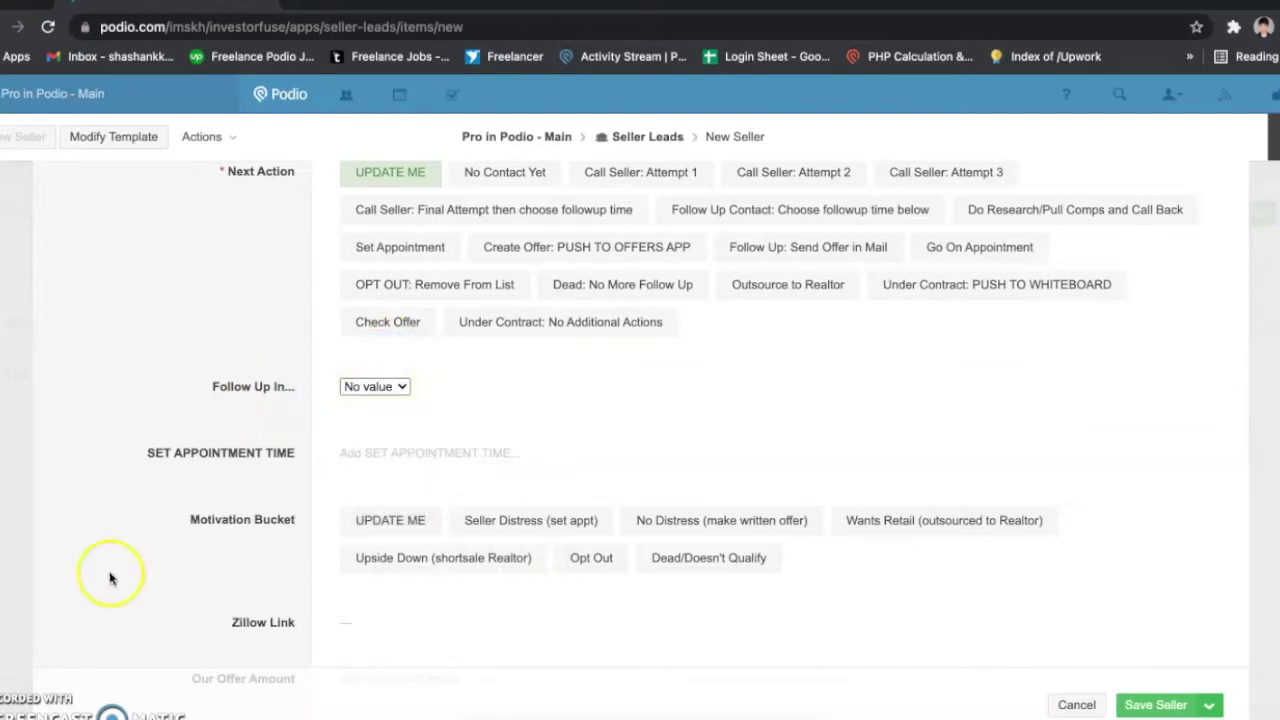
scroll(163, 571, up, 3)
scroll(190, 550, down, 2)
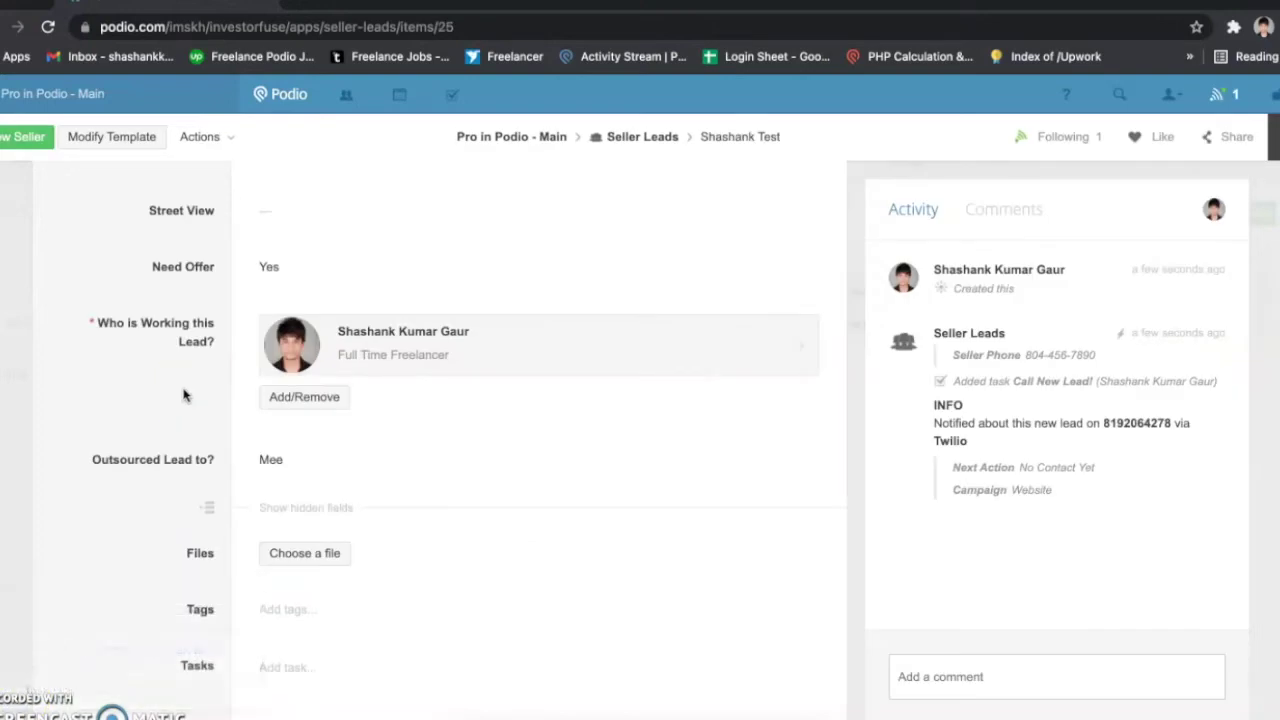
Step: Compare the Seller Phone revision, showing plain digits reformatted into a dashed number
scroll(183, 395, up, 5)
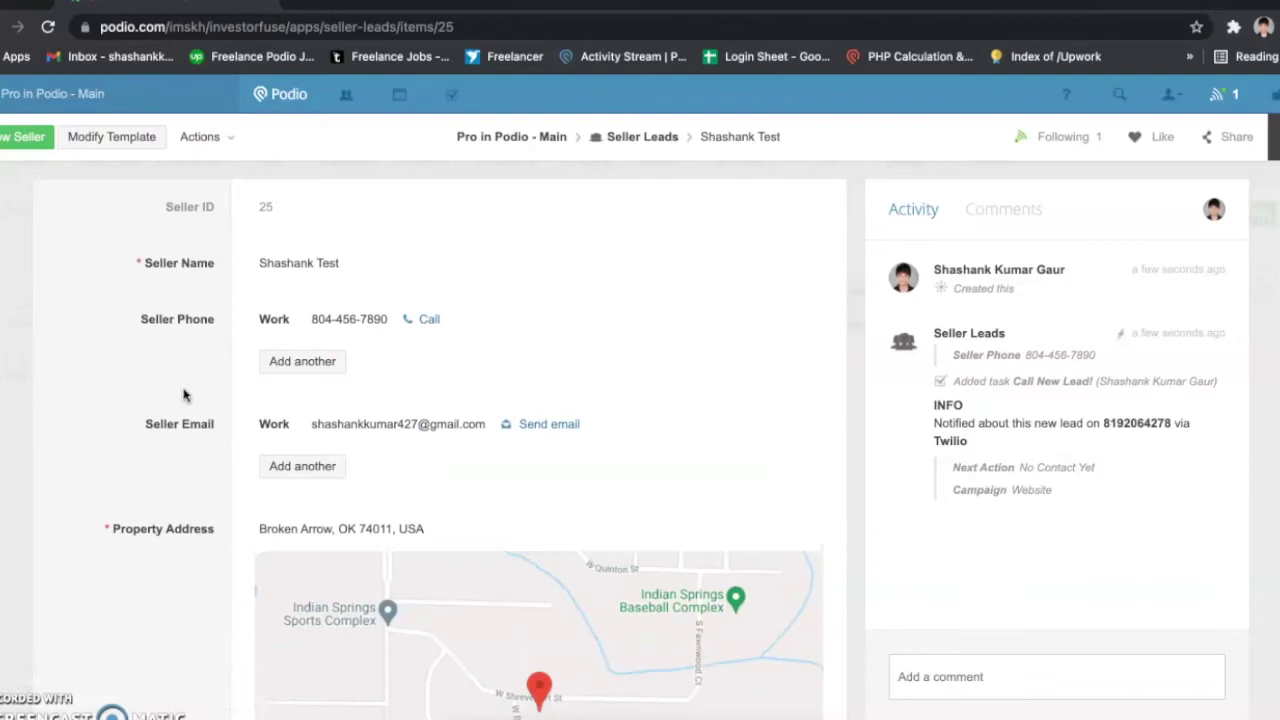
scroll(183, 395, down, 9)
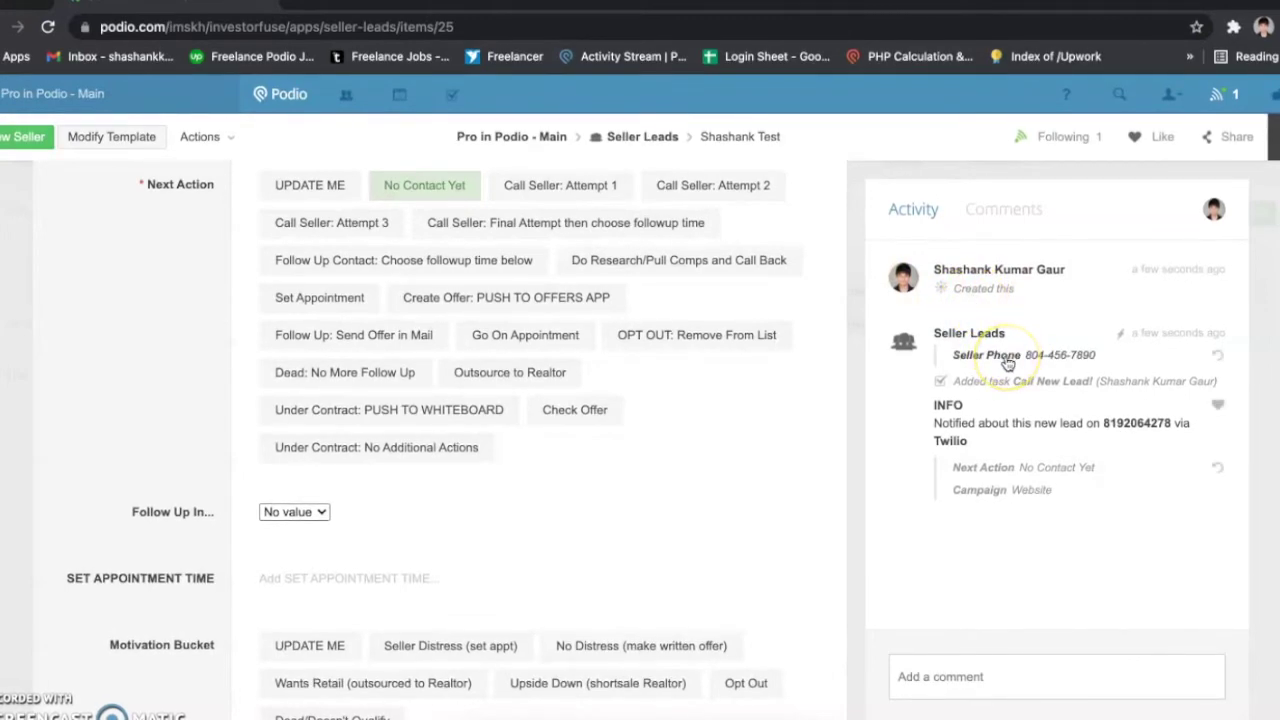
click(1008, 362)
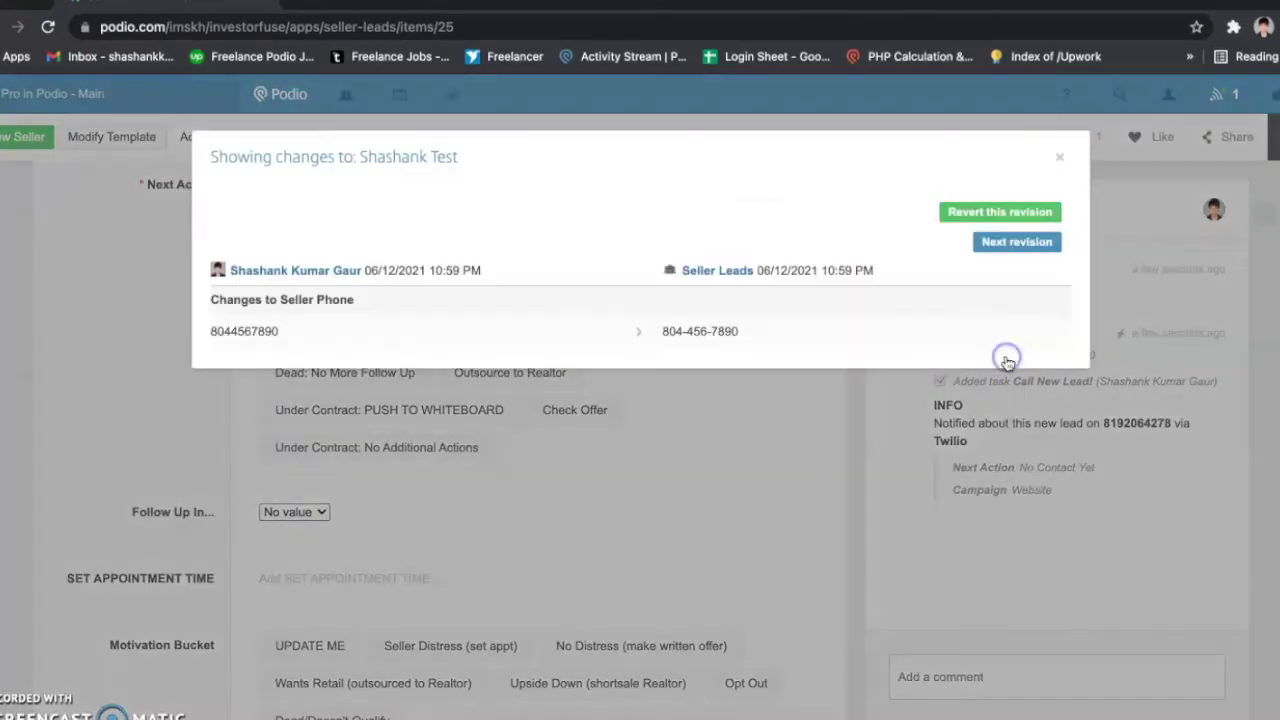
drag(659, 330, 739, 334)
drag(214, 331, 306, 331)
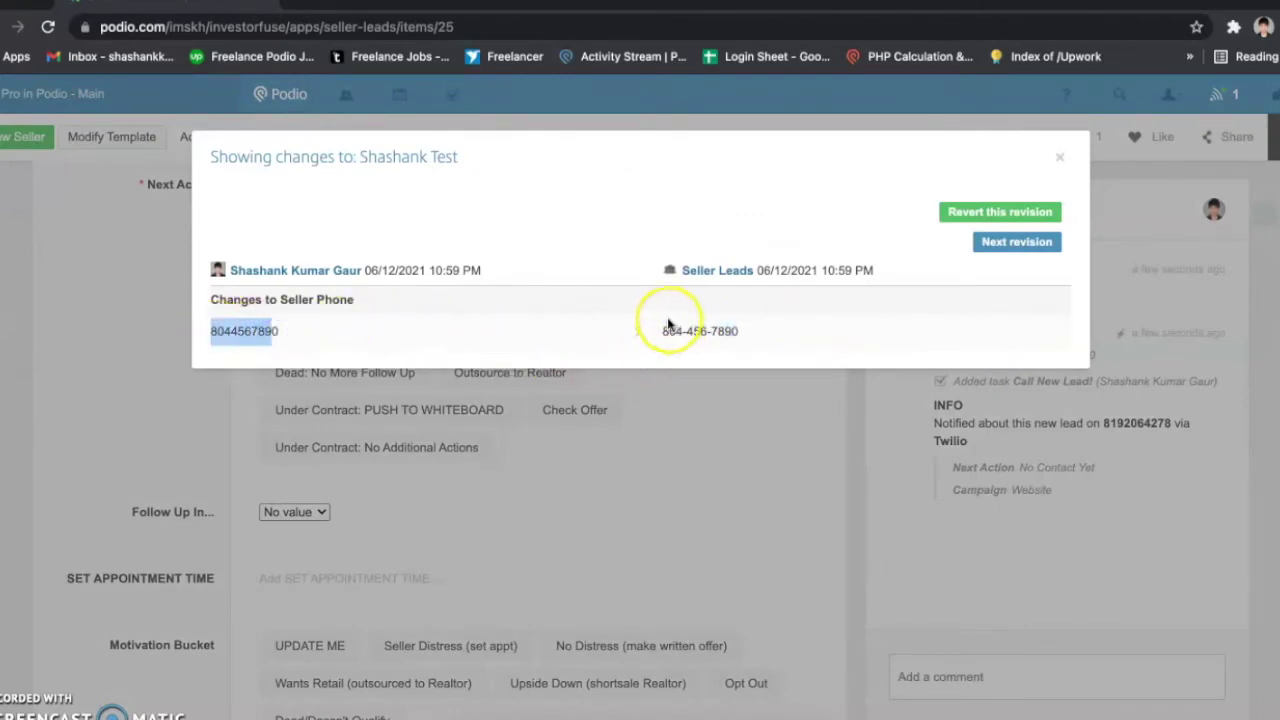
drag(660, 330, 751, 329)
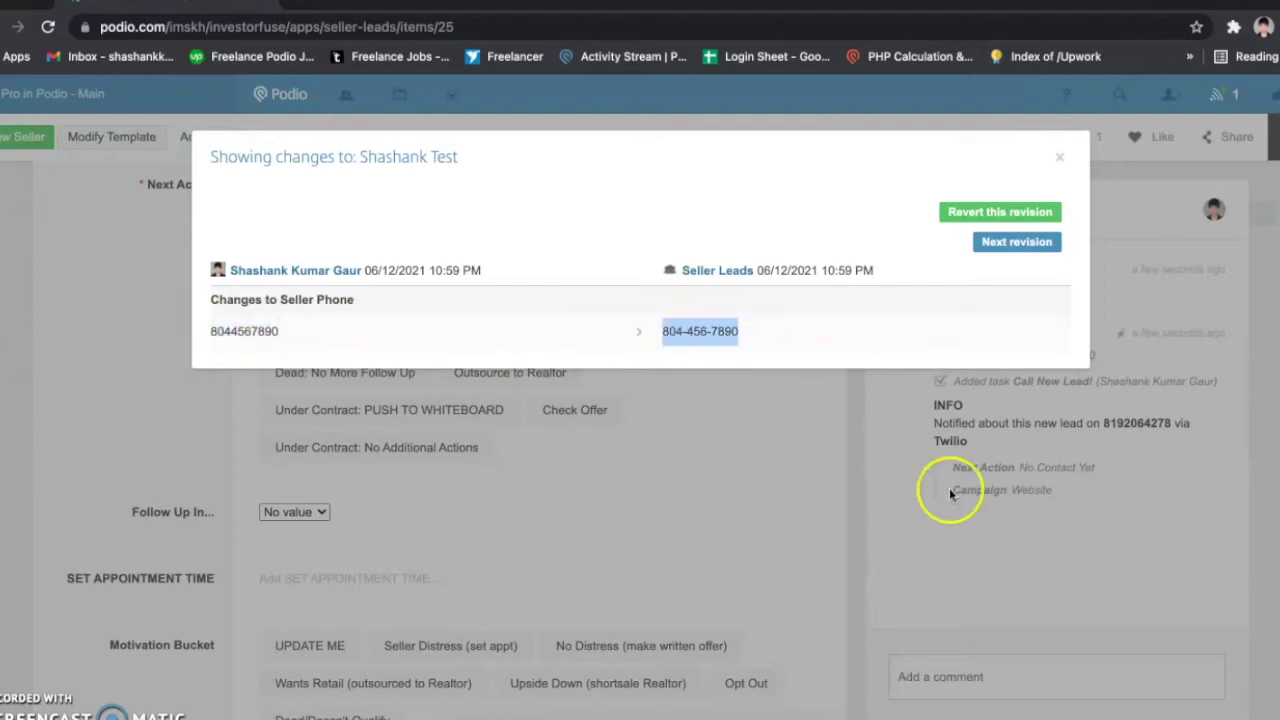
click(981, 519)
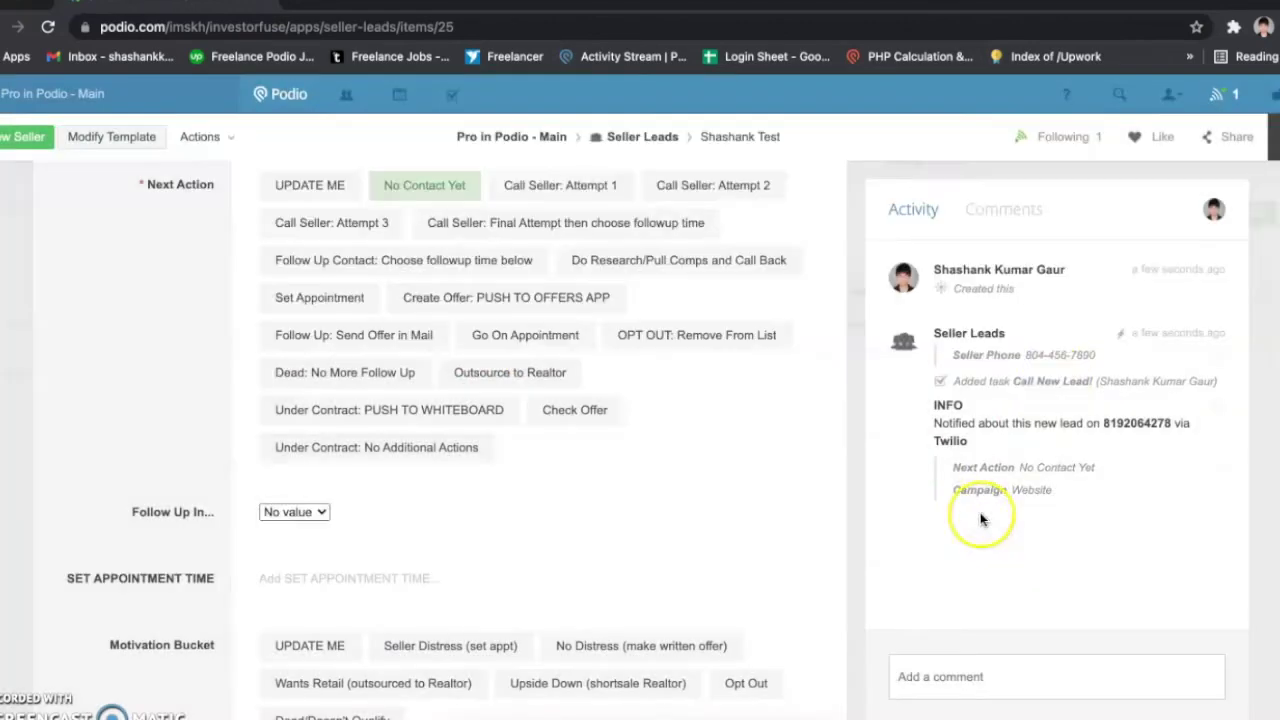
Step: Open the Call New Lead! task in a new tab, review it, and return to the lead
right_click(1048, 388)
click(1072, 388)
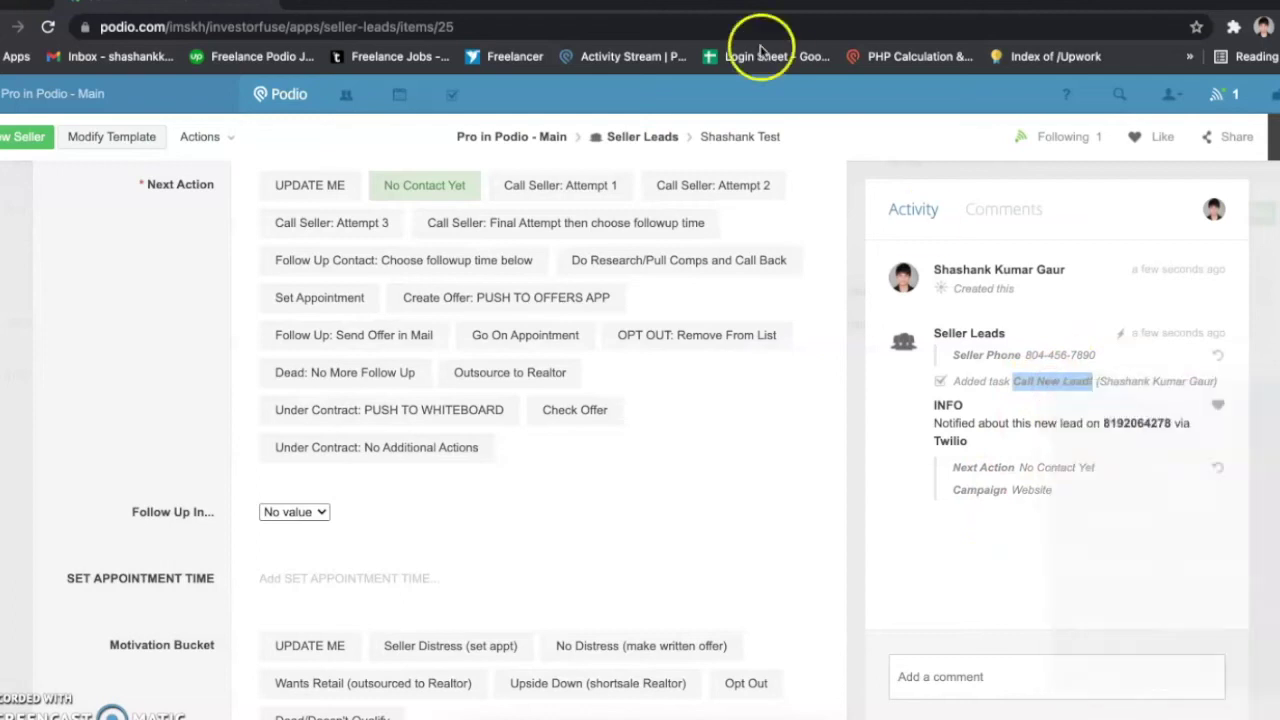
click(395, 8)
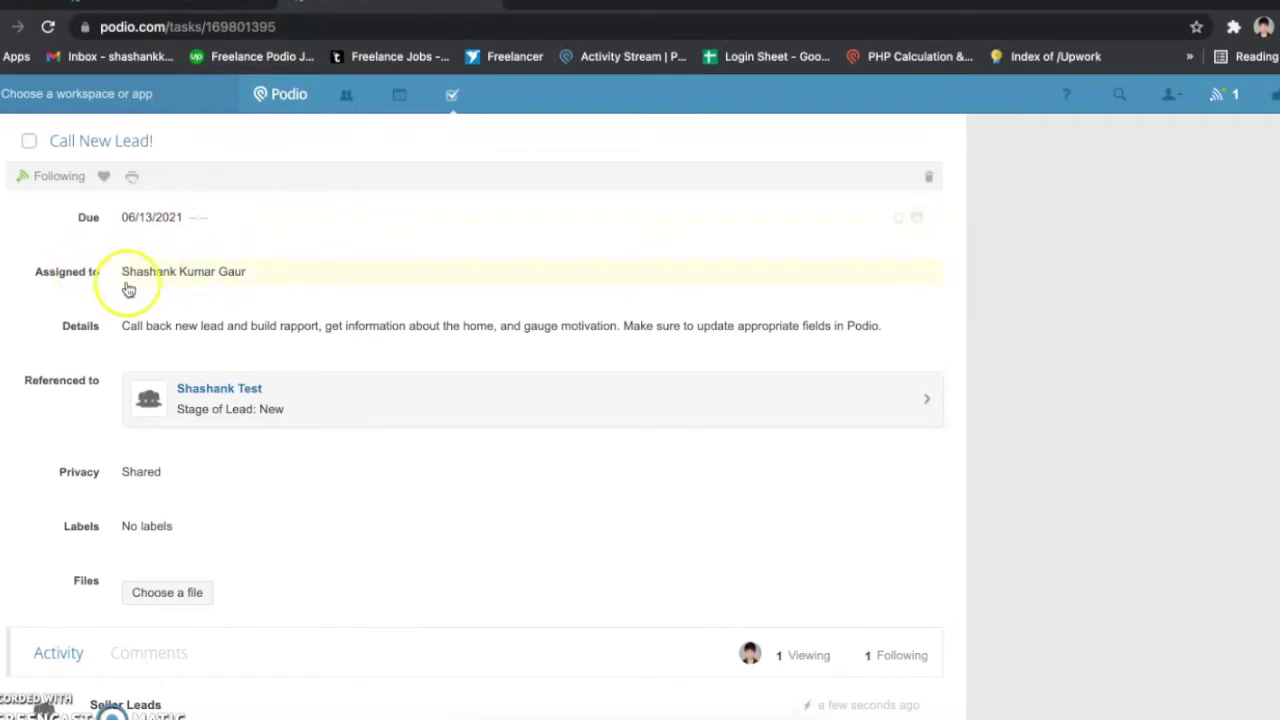
click(243, 10)
scroll(271, 402, down, 15)
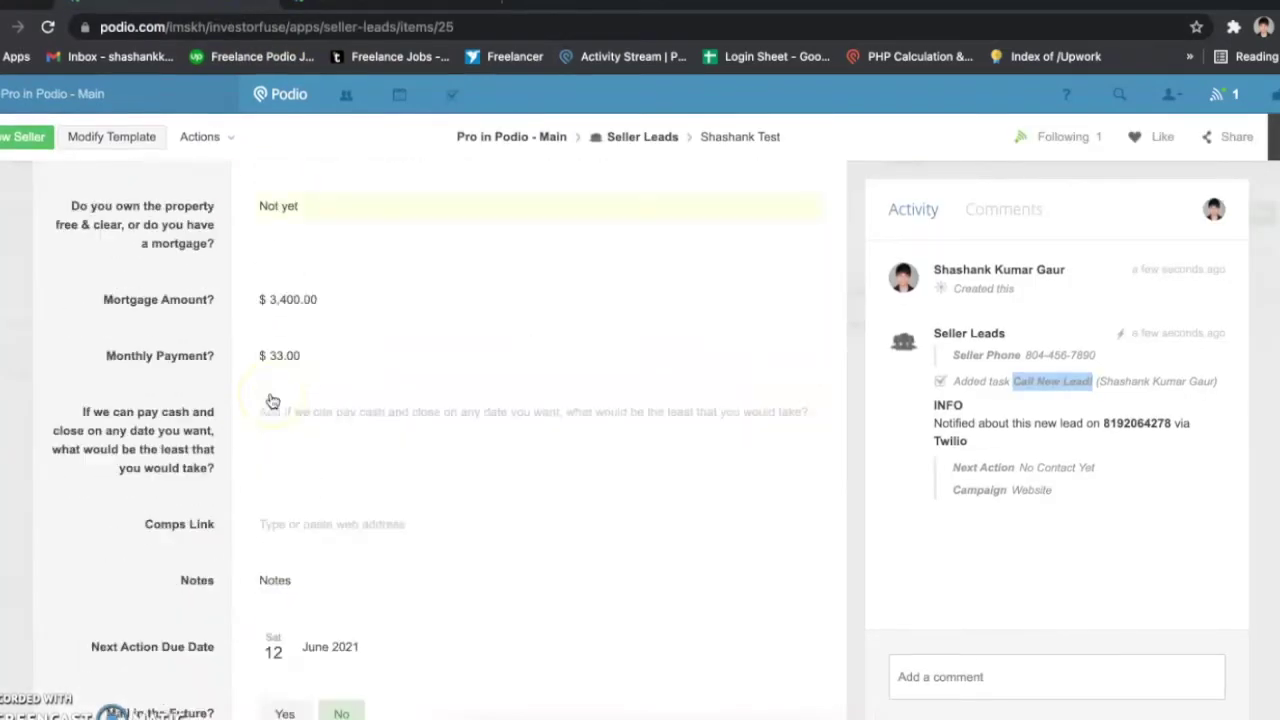
scroll(271, 402, up, 2)
Step: Check the Who is Working this Lead? field and revisit the Call New Lead! task
drag(100, 368, 222, 372)
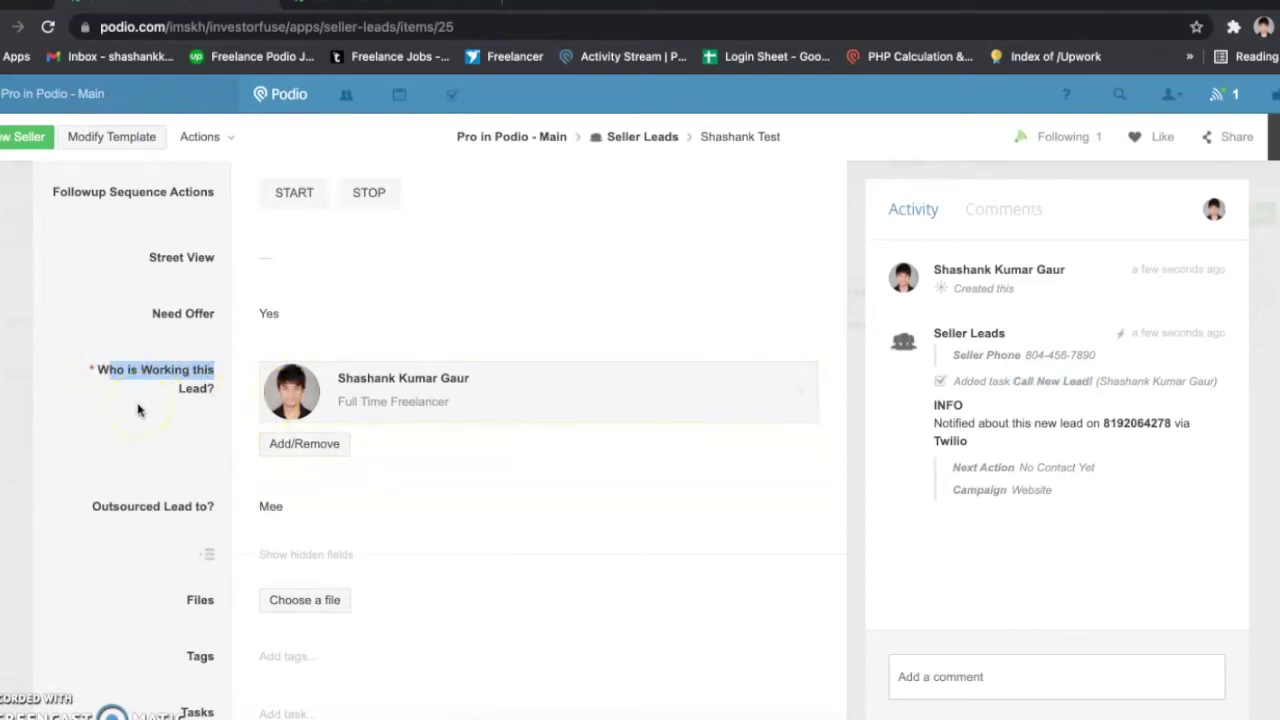
click(205, 390)
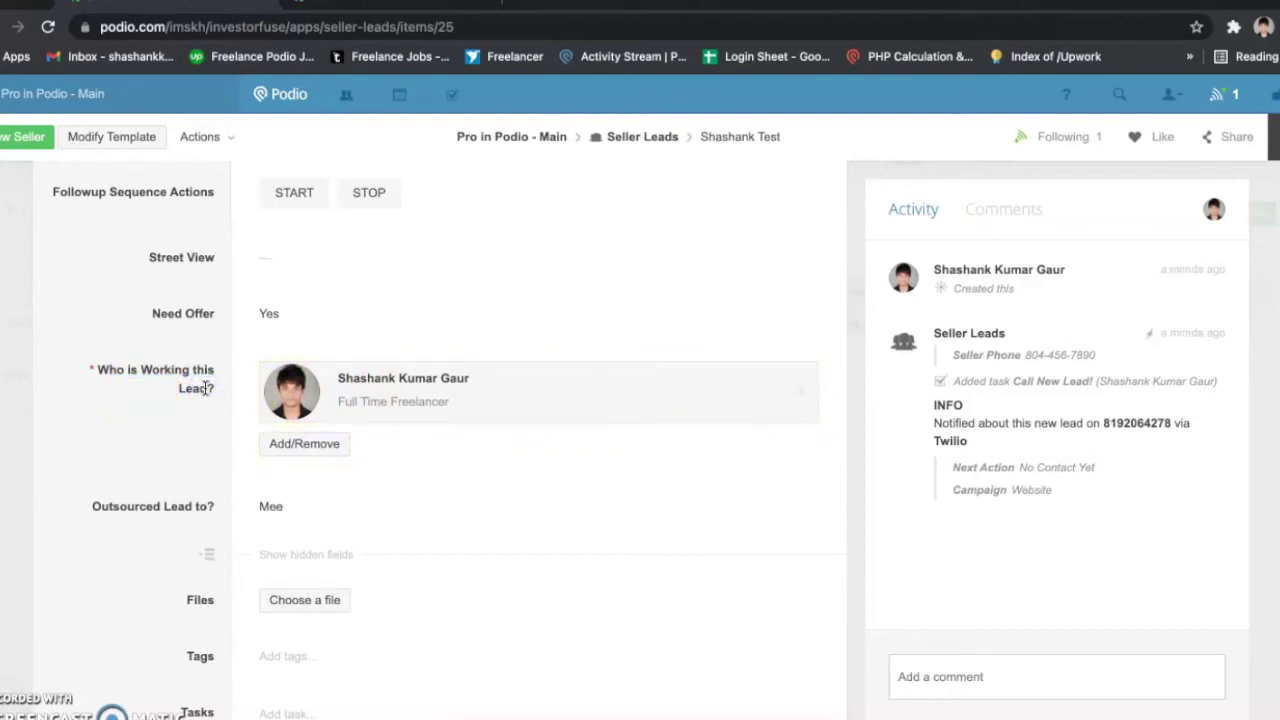
click(288, 400)
click(394, 2)
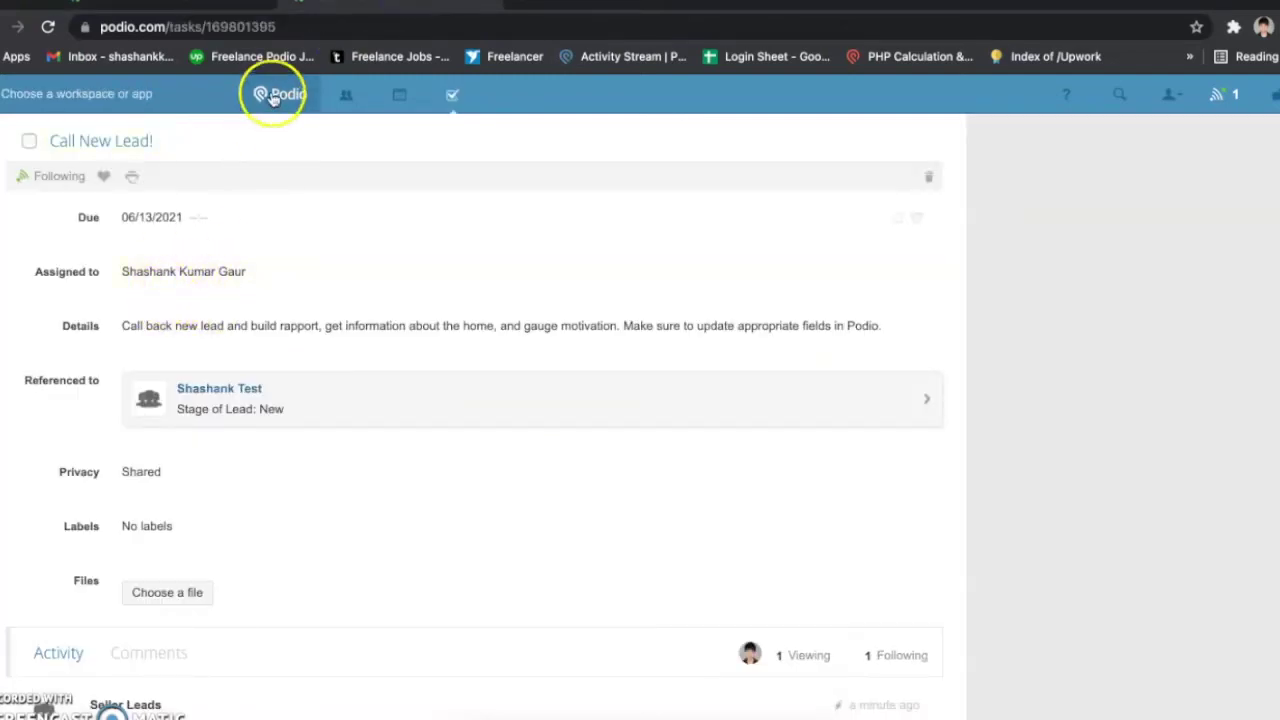
click(230, 5)
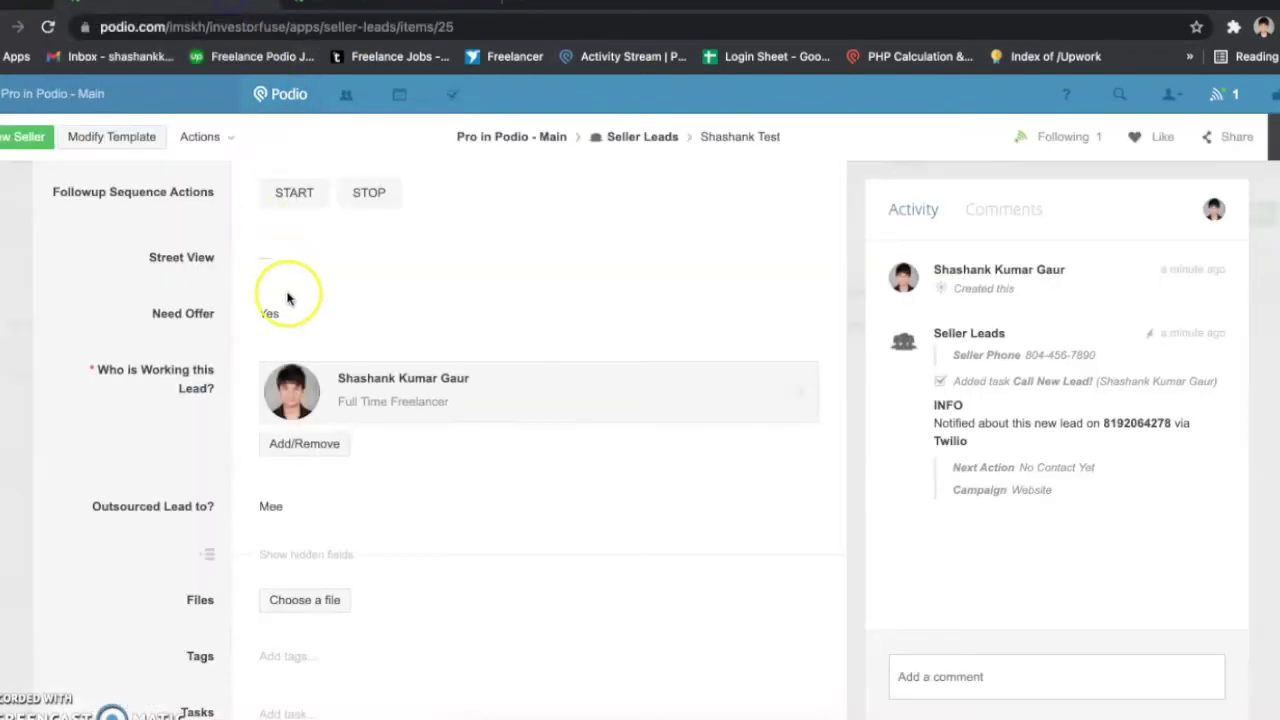
scroll(287, 298, up, 1)
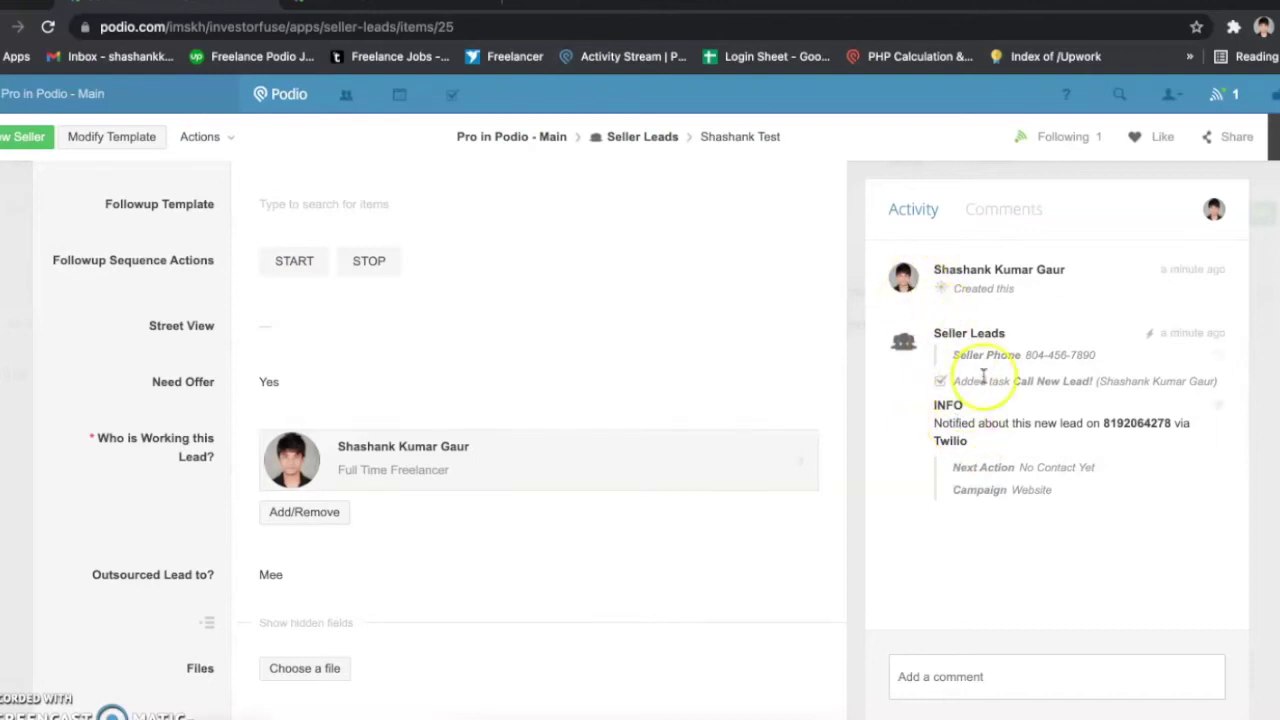
Step: Inspect the Twilio notification sent about the new lead in the activity feed
double_click(1121, 425)
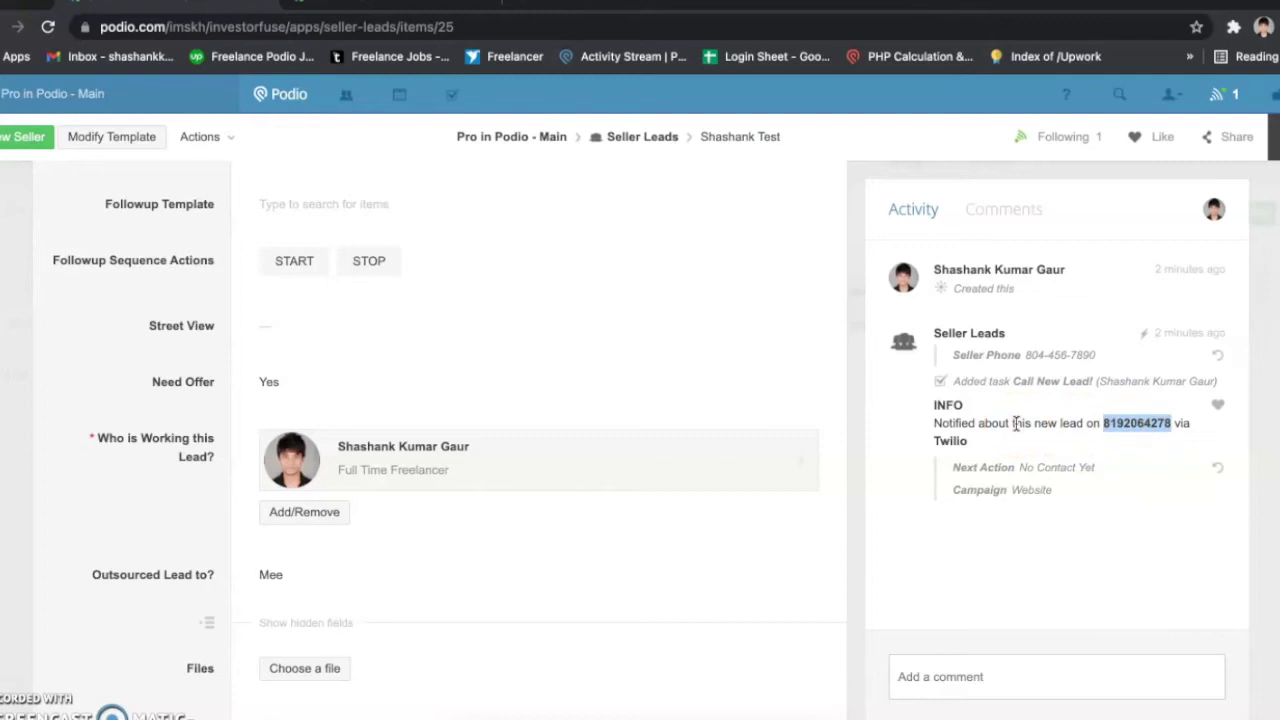
double_click(945, 440)
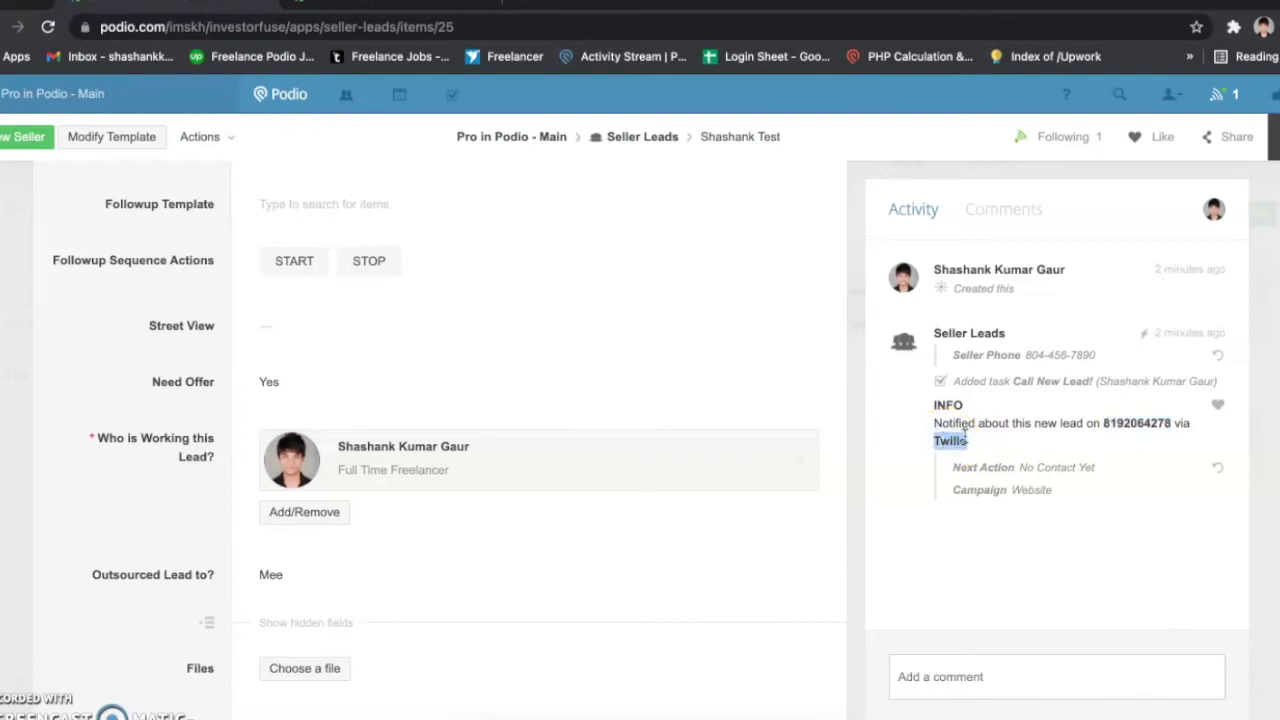
click(1101, 423)
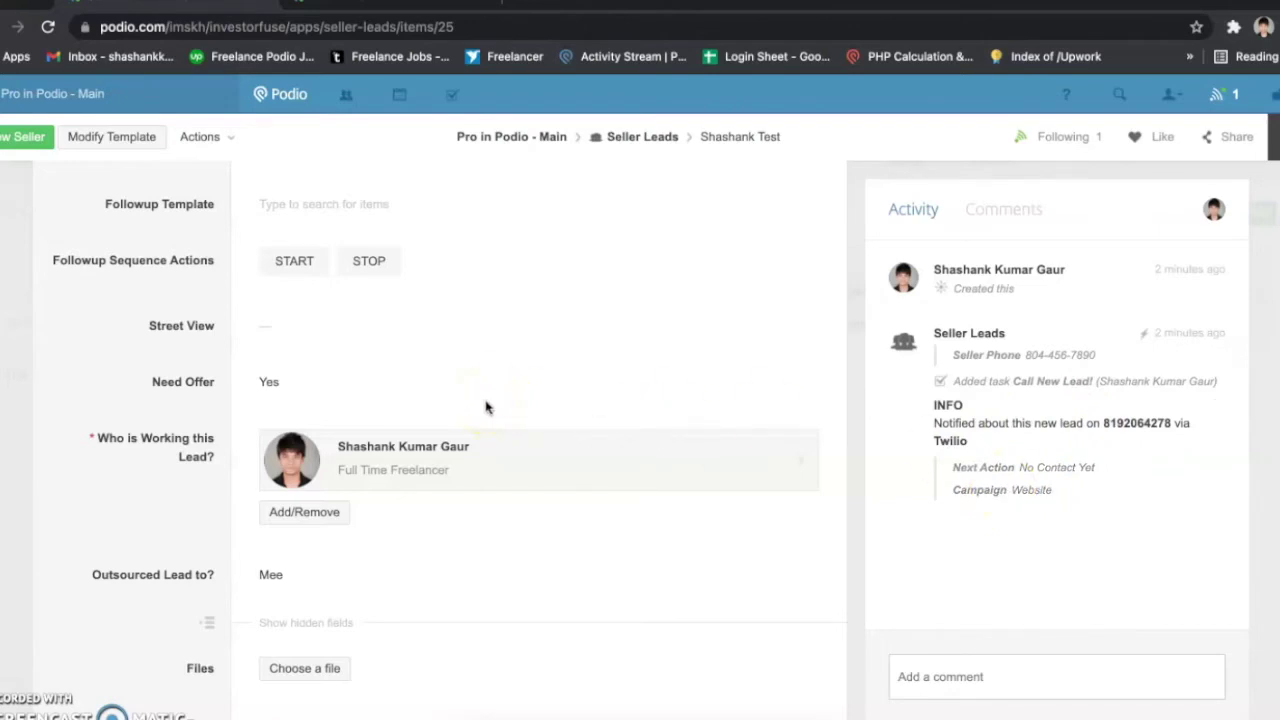
scroll(487, 407, down, 3)
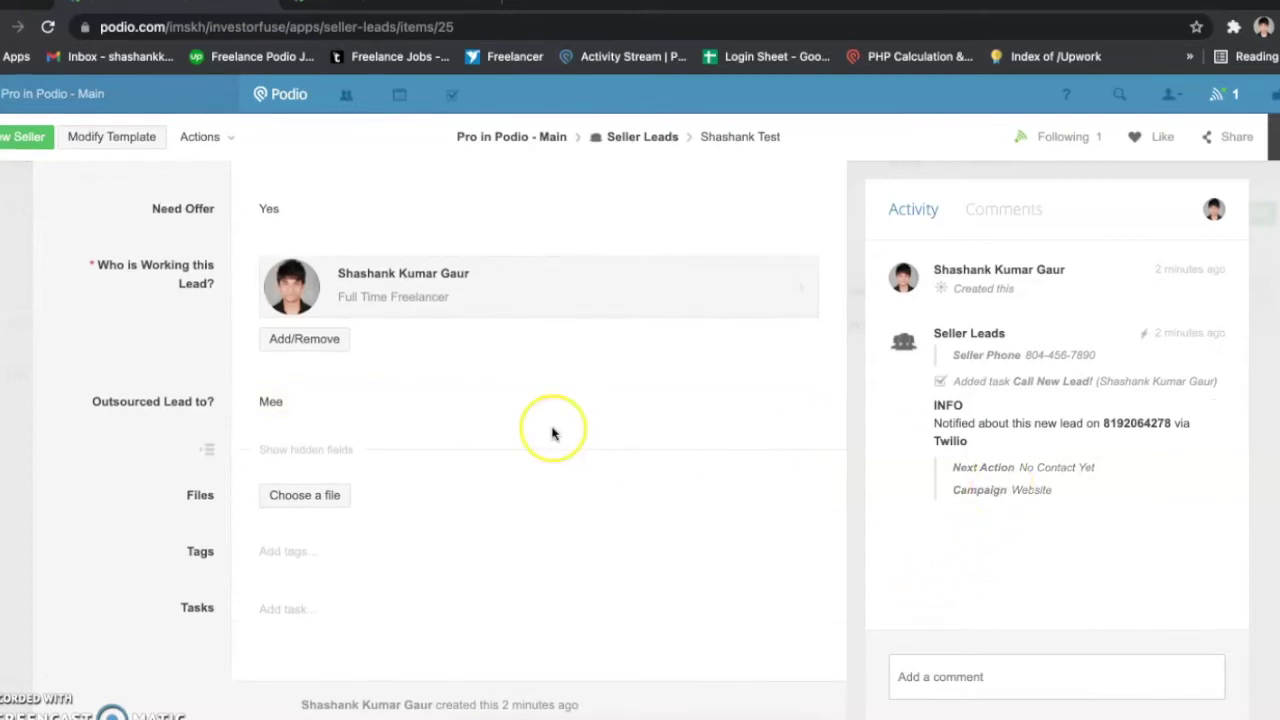
scroll(552, 433, up, 10)
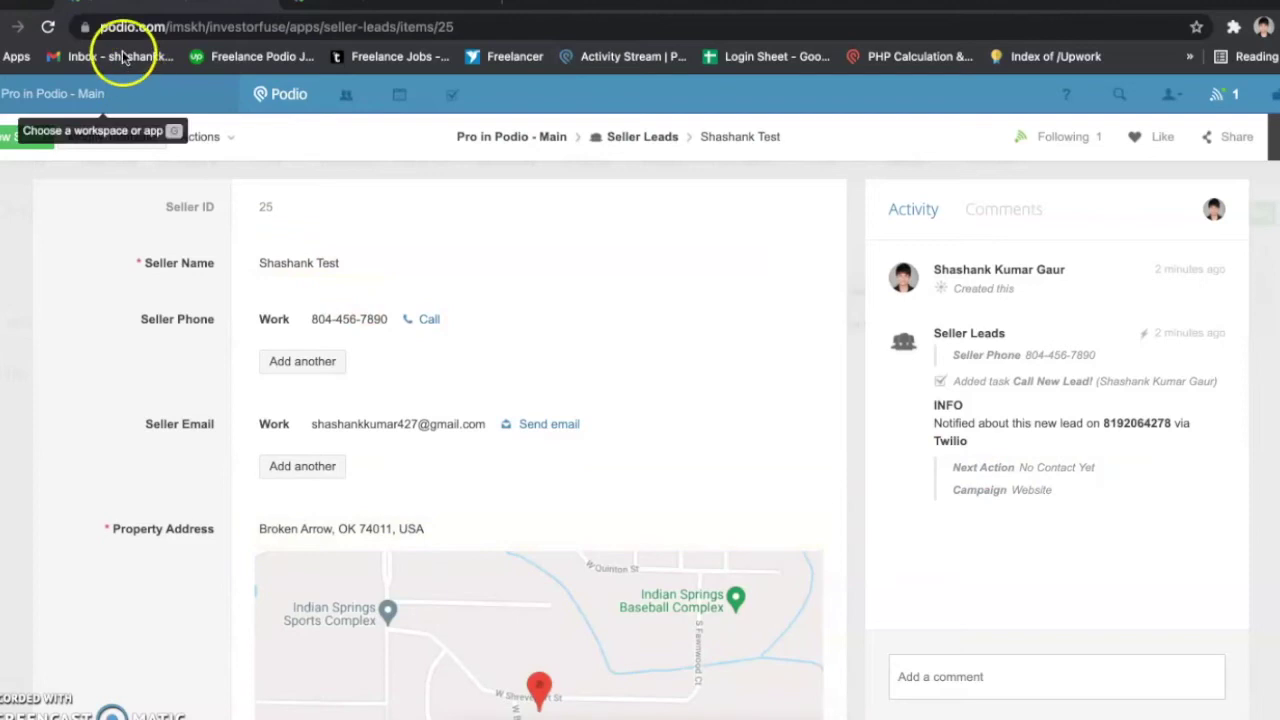
Step: Reload the lead and show the Followup Template options, Follow Up Sequence 1 through 4
click(52, 28)
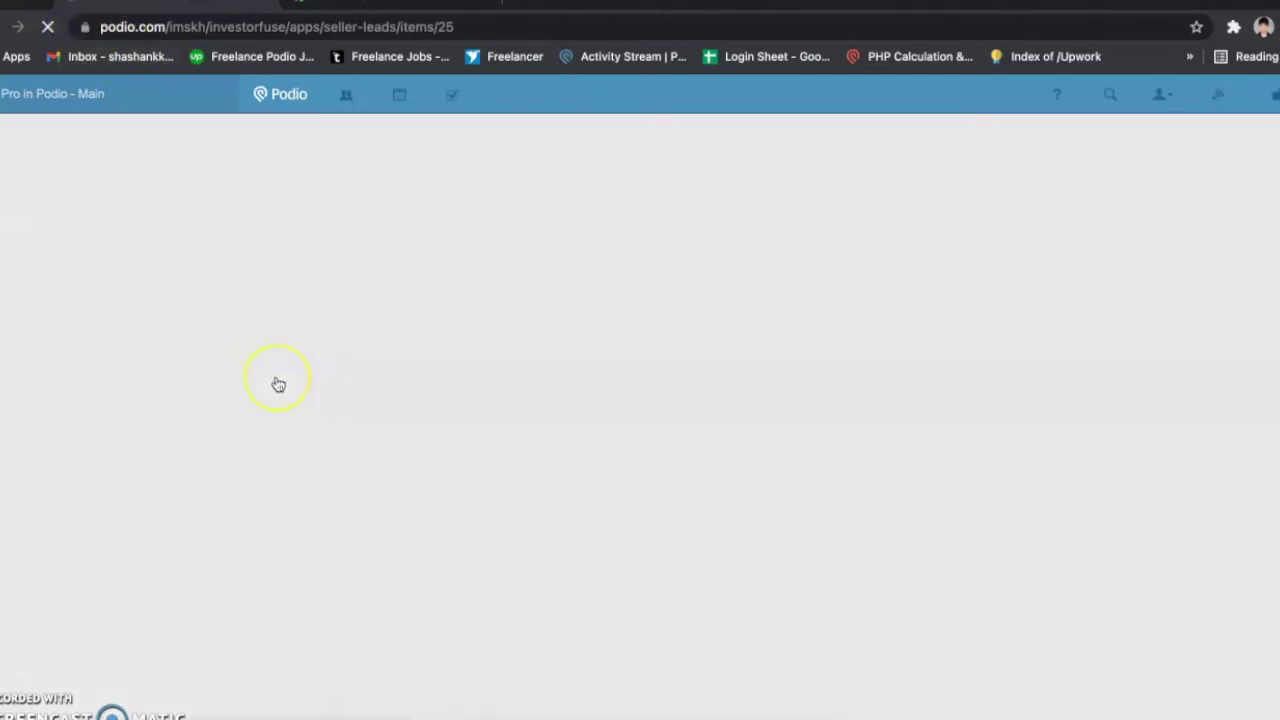
scroll(278, 385, down, 10)
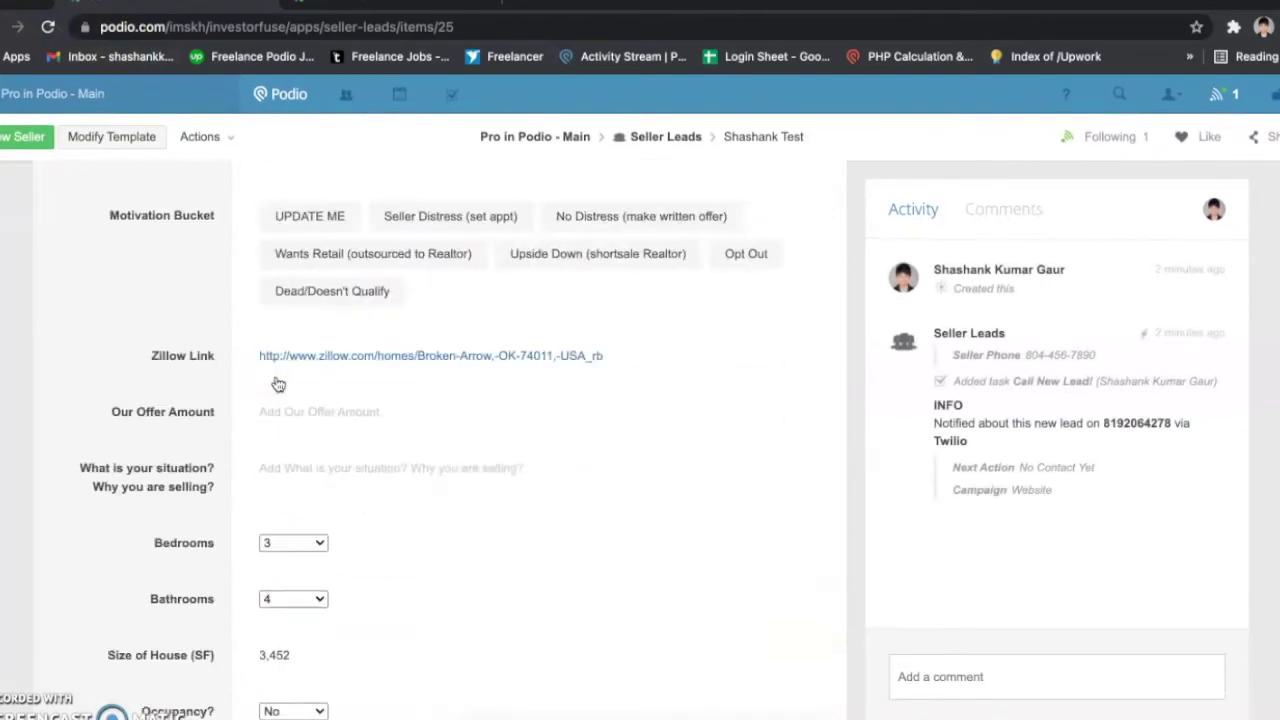
scroll(278, 385, down, 10)
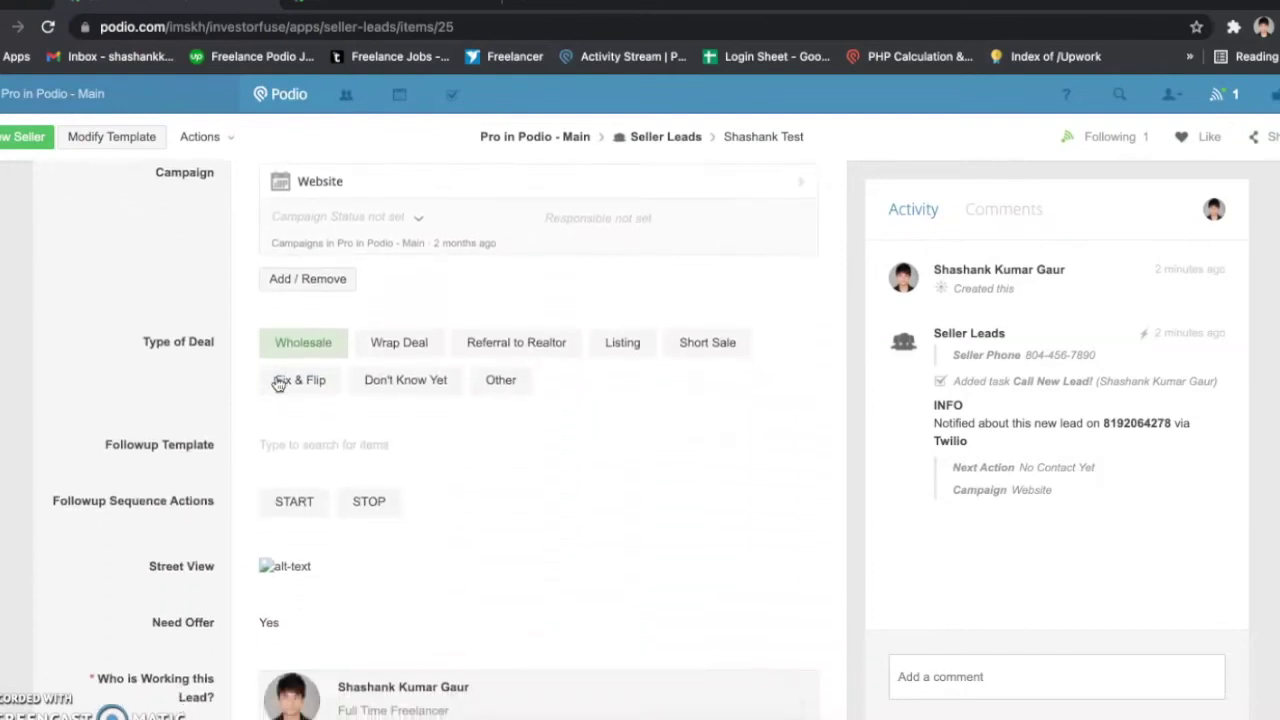
scroll(278, 385, down, 1)
scroll(278, 385, up, 2)
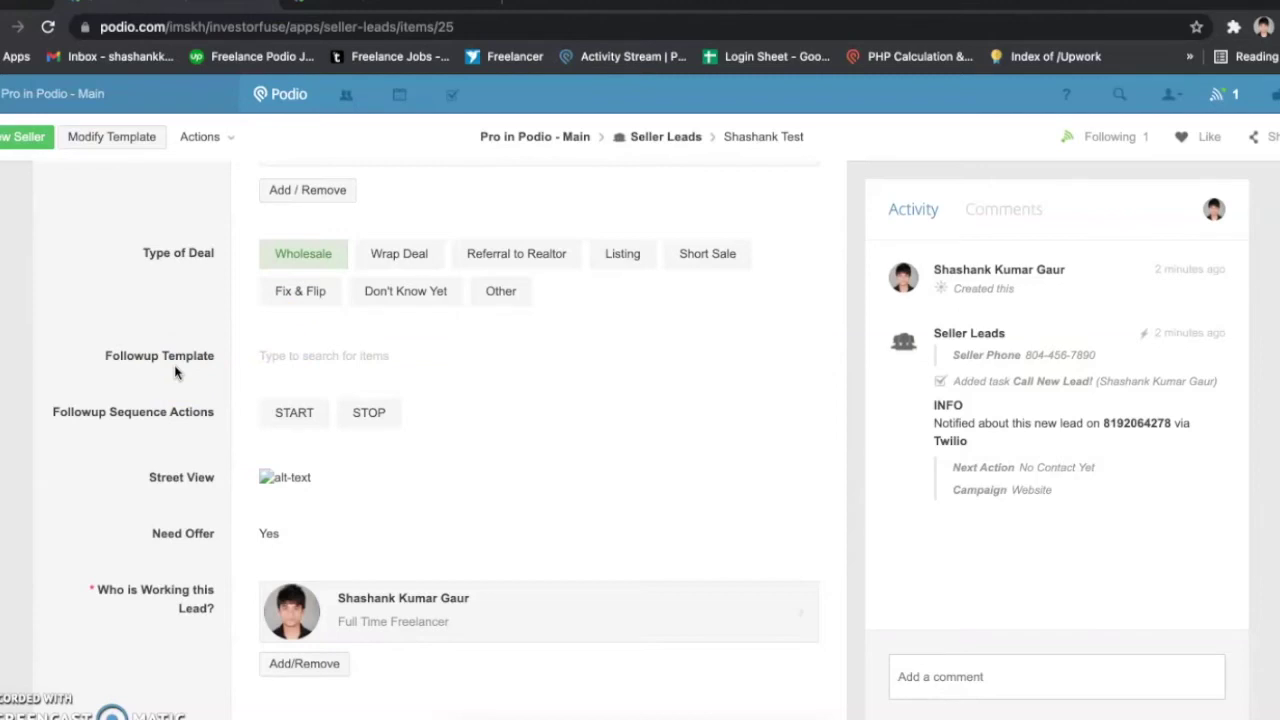
click(305, 359)
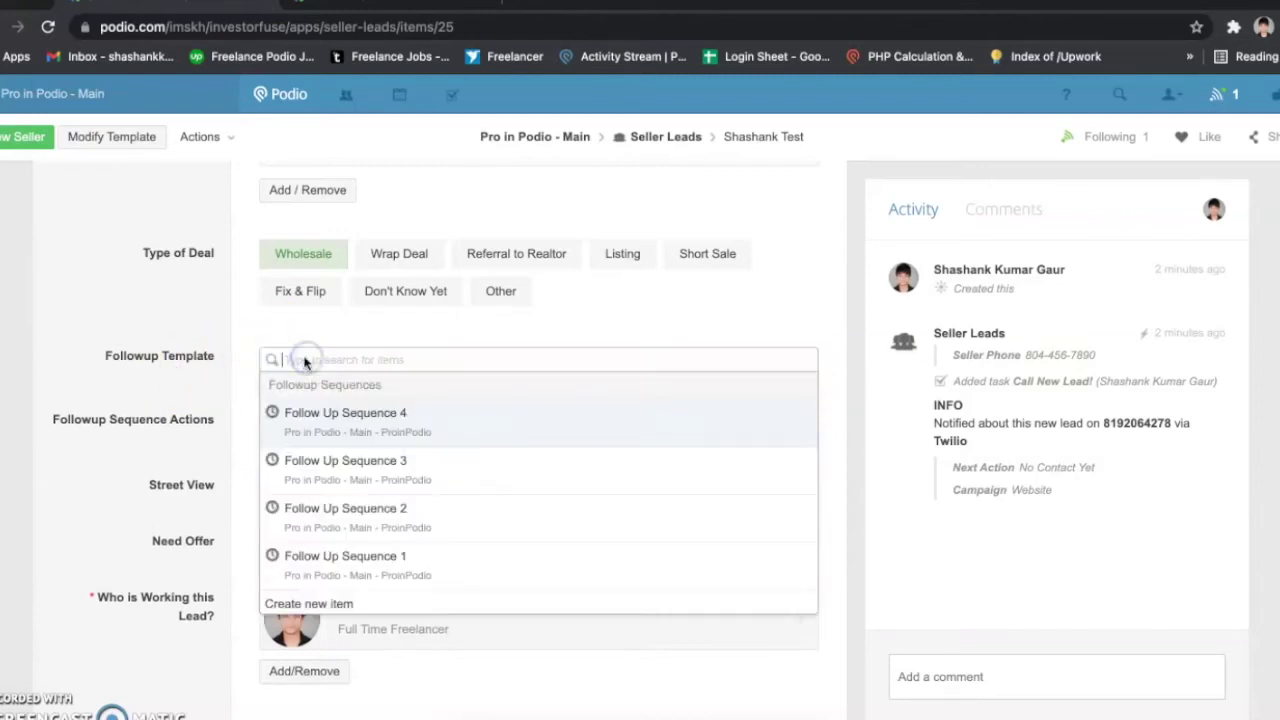
Step: Set Followup Template to Follow Up Sequence 1 and START it, beginning 13 Jun 2021
click(184, 349)
click(336, 367)
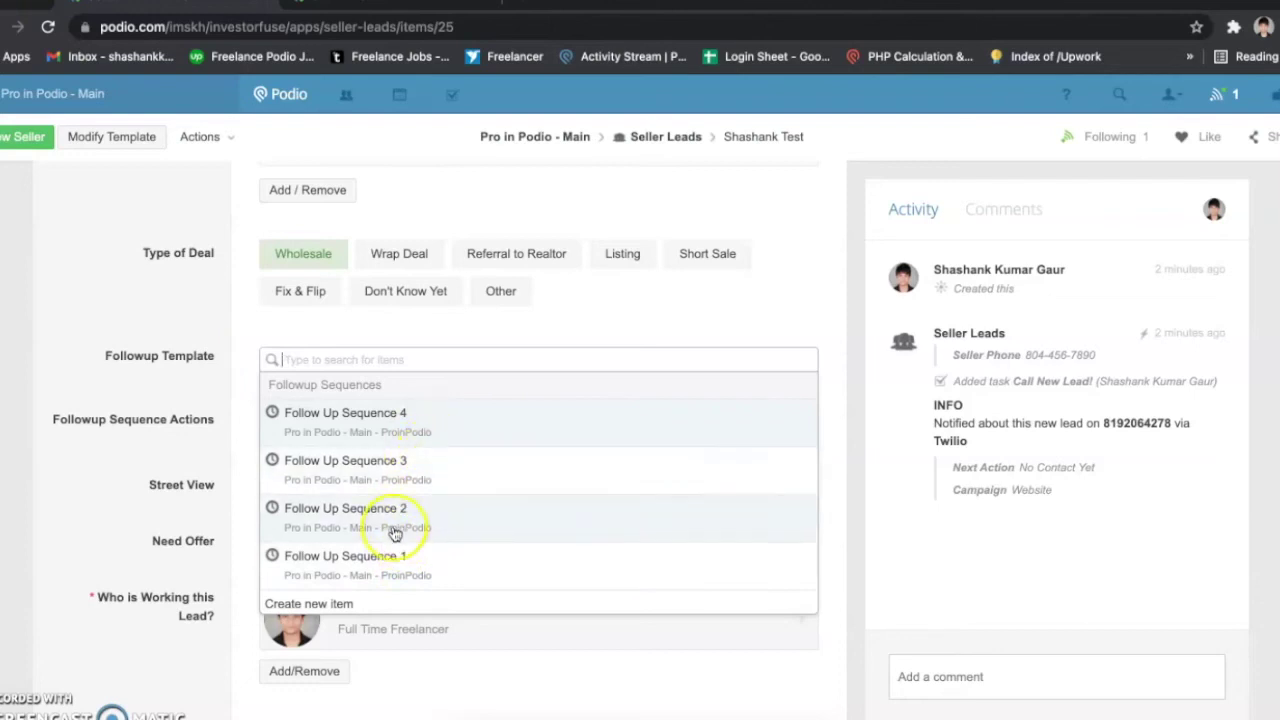
click(386, 560)
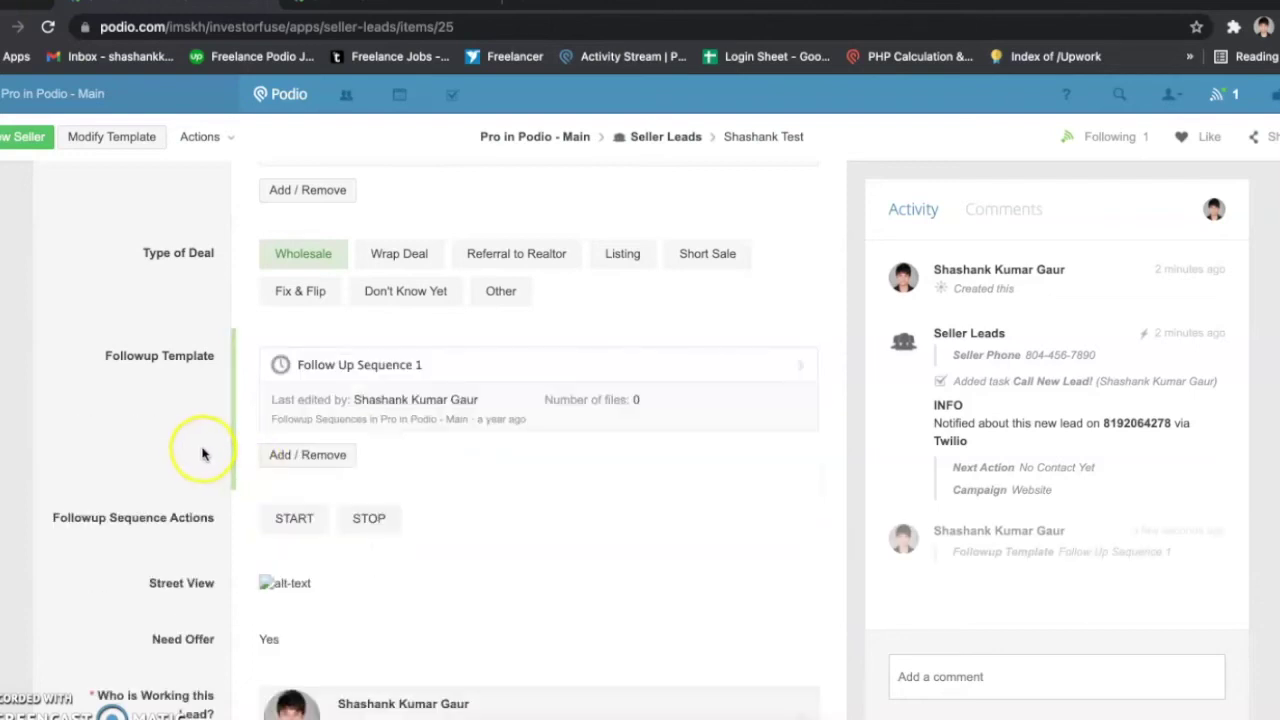
click(287, 527)
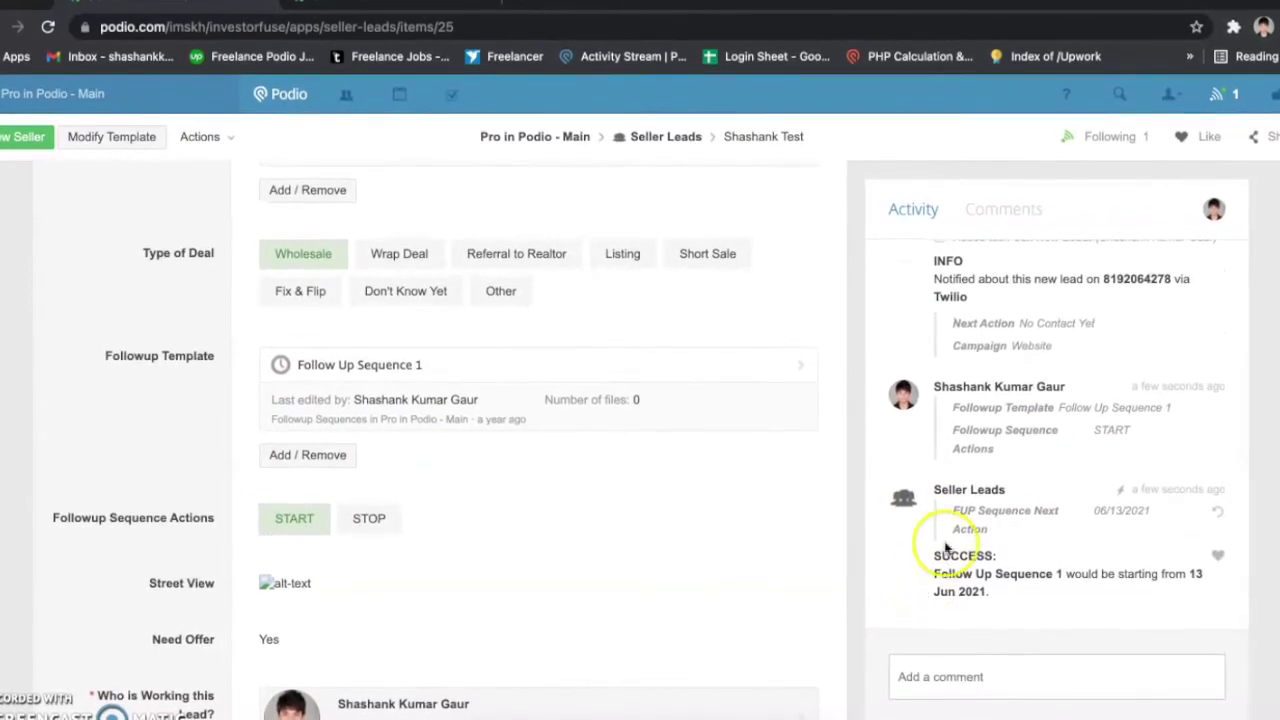
click(932, 557)
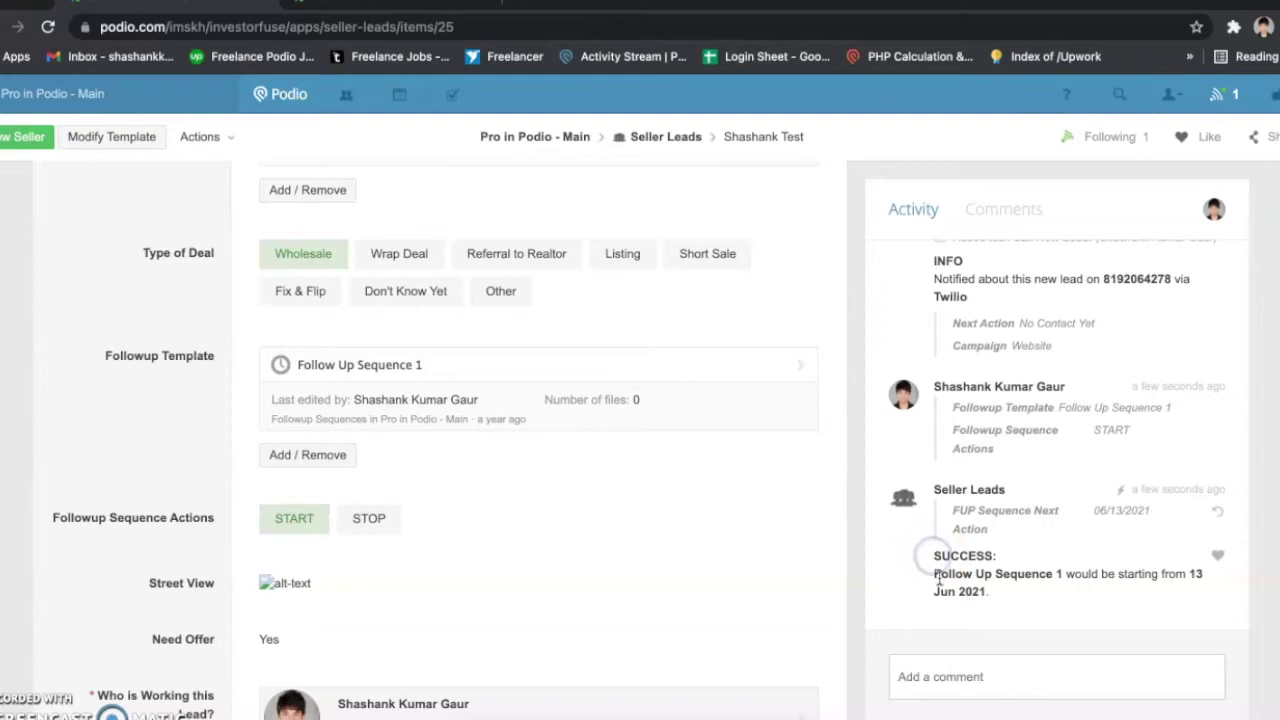
drag(1186, 571, 1188, 600)
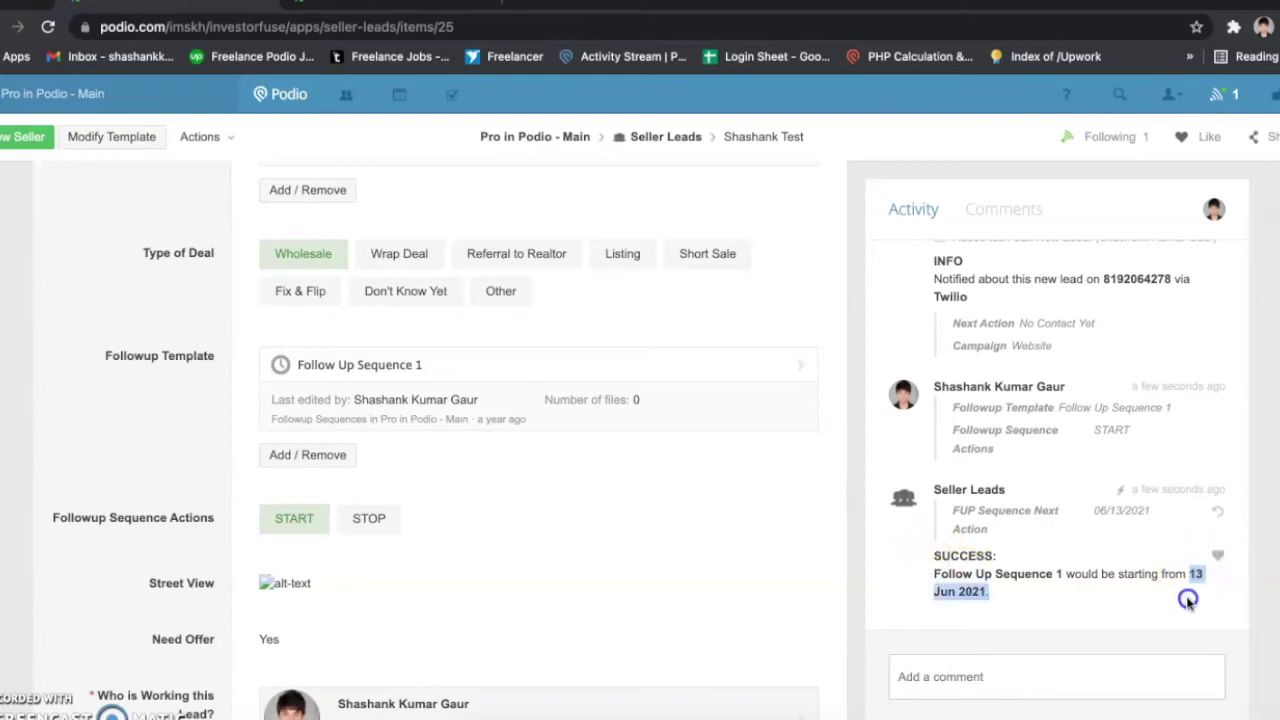
drag(230, 428, 343, 372)
Step: Open Follow Up Sequence 1 in a new browser tab and view its record
right_click(345, 370)
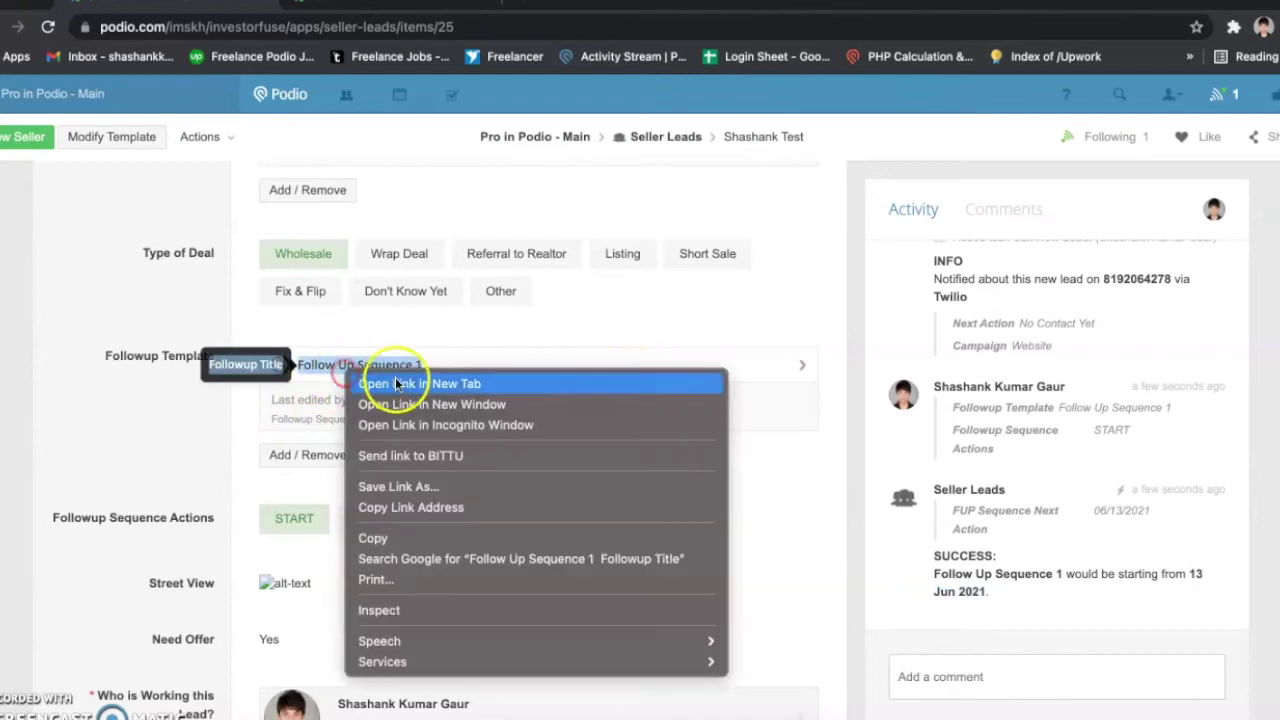
click(396, 383)
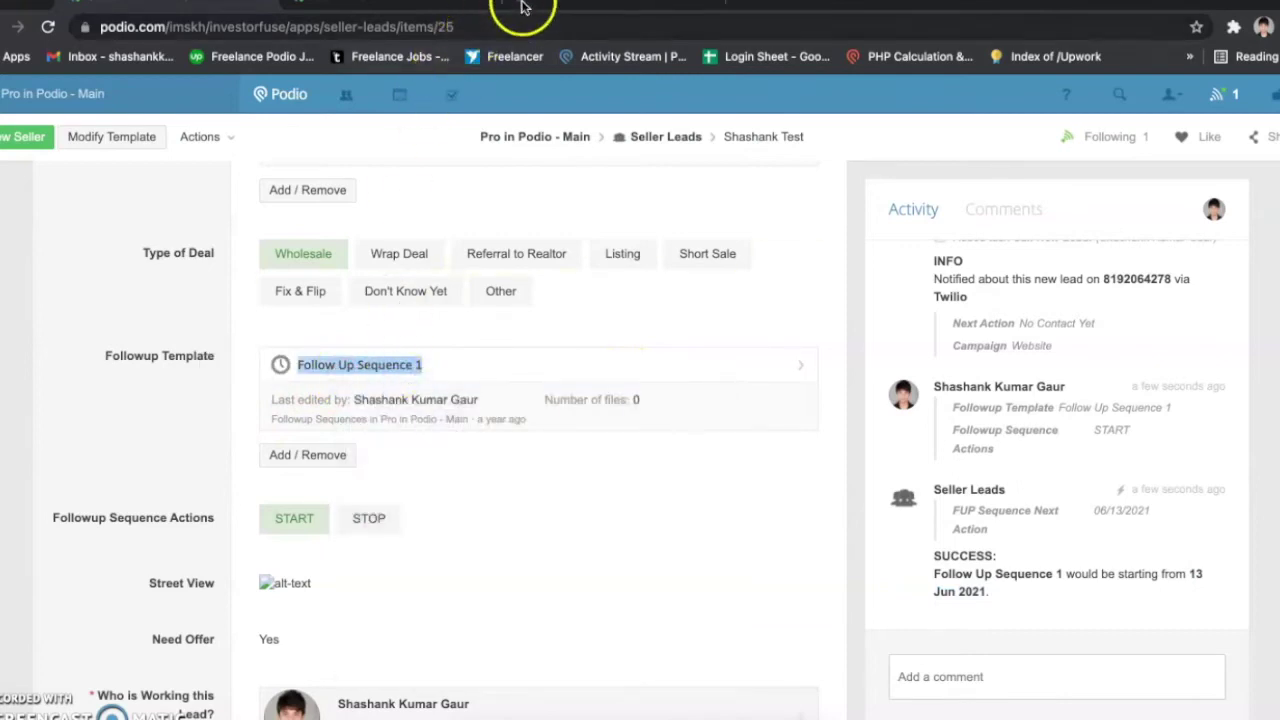
click(566, 8)
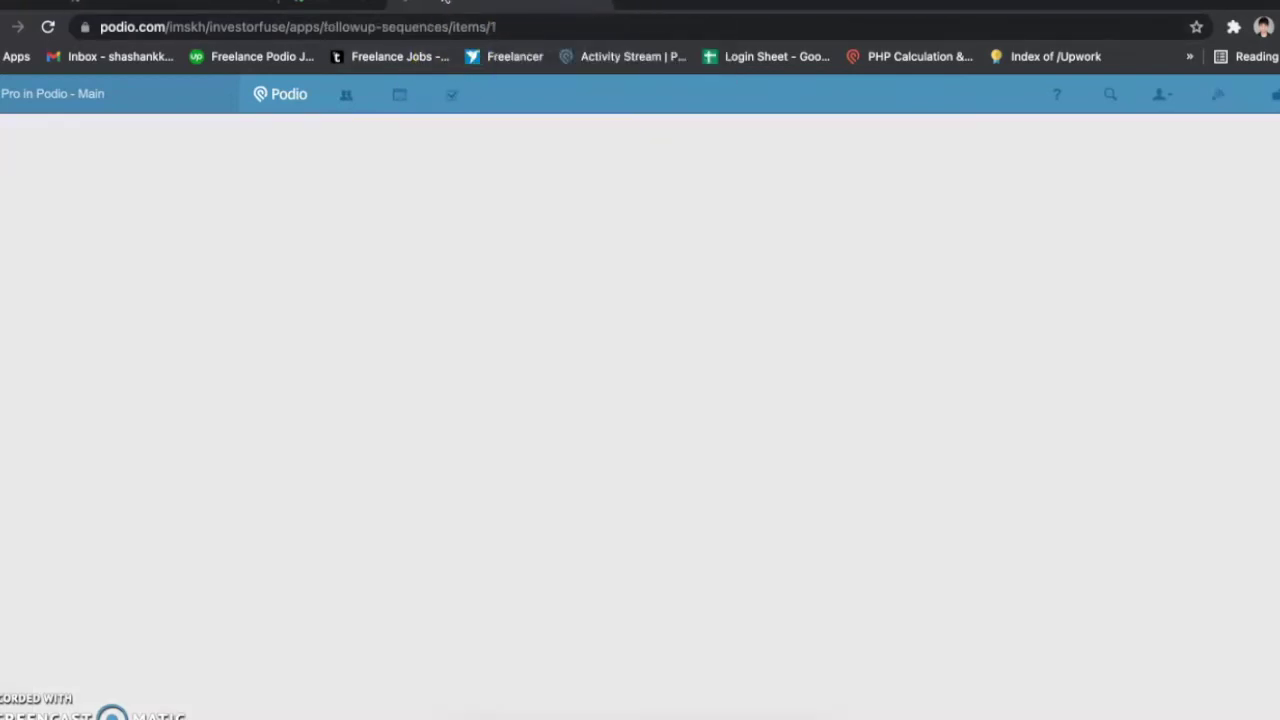
click(229, 6)
click(345, 5)
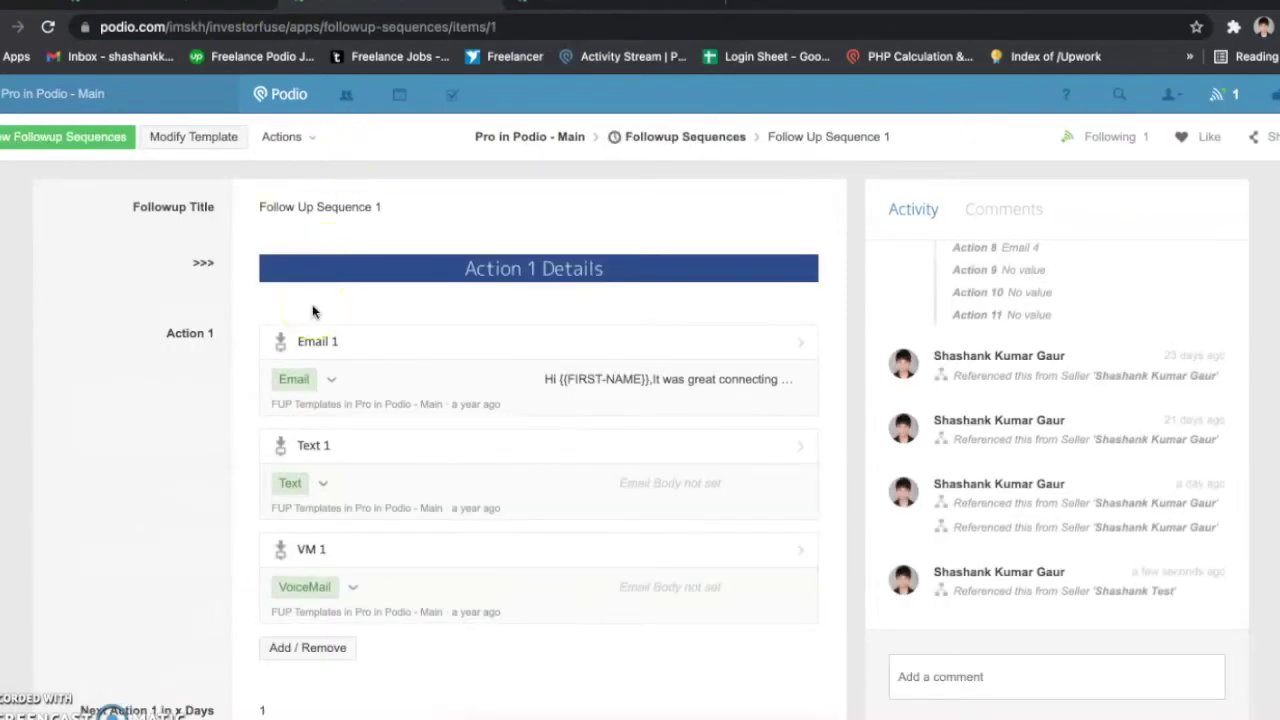
scroll(312, 304, down, 1)
scroll(312, 304, up, 1)
click(187, 333)
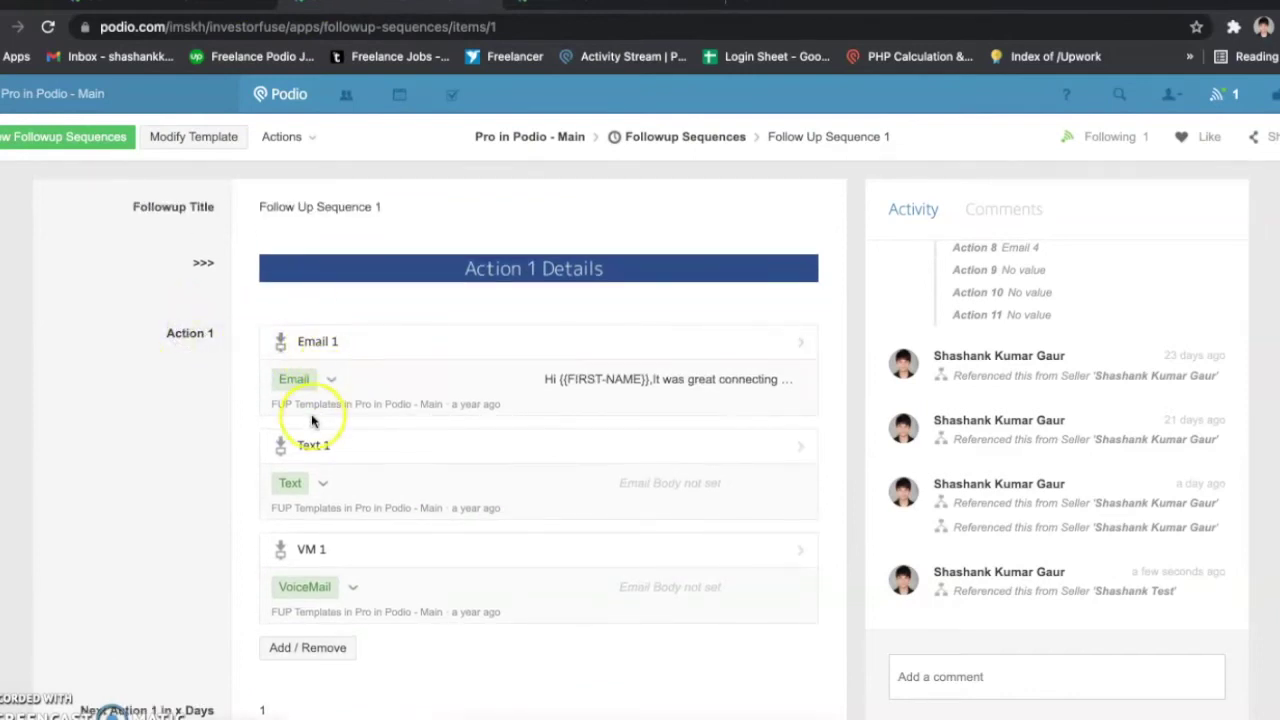
Step: Review Action 3 and 4 Details, including the 3-day Next Action gap
scroll(334, 560, down, 2)
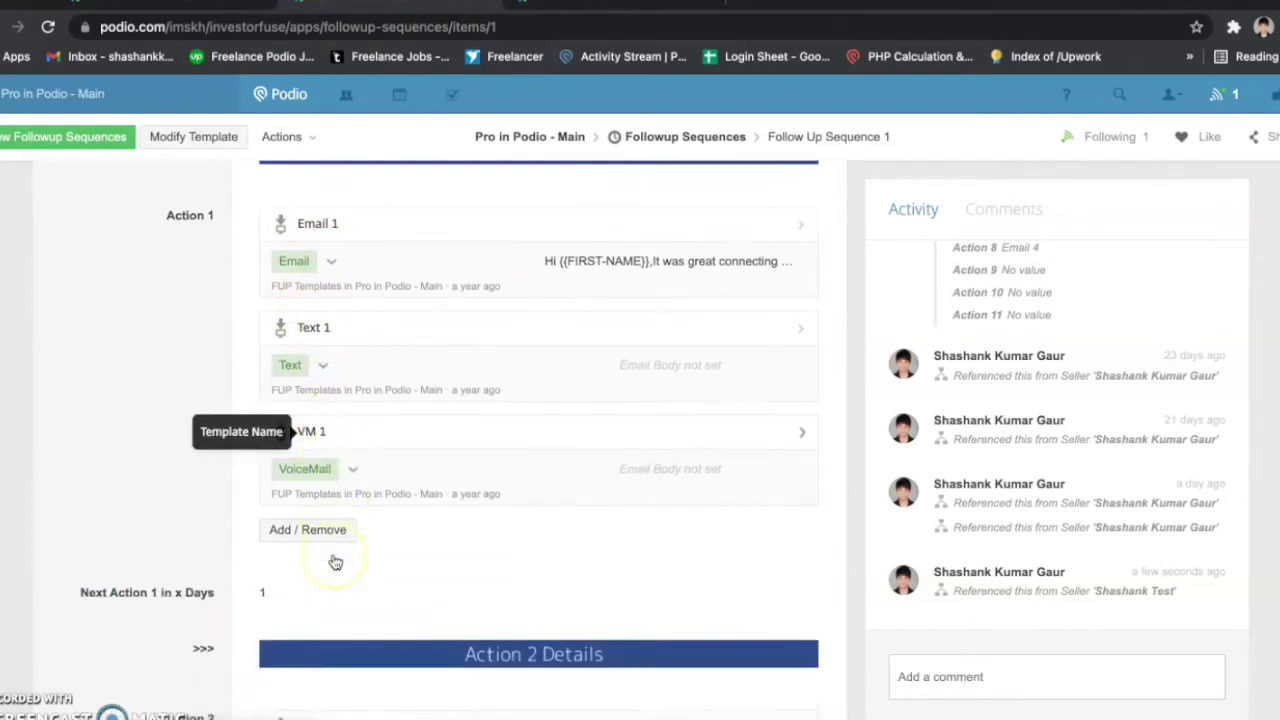
scroll(334, 560, down, 2)
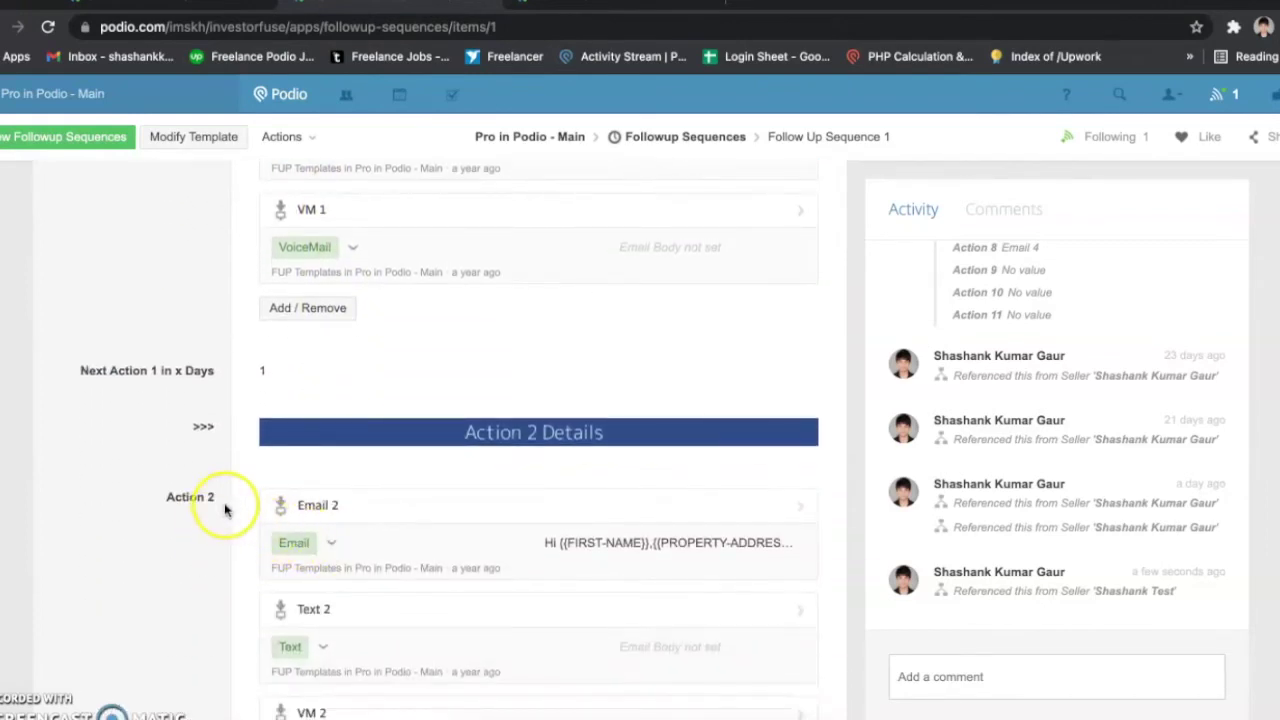
scroll(206, 508, down, 1)
scroll(360, 429, down, 1)
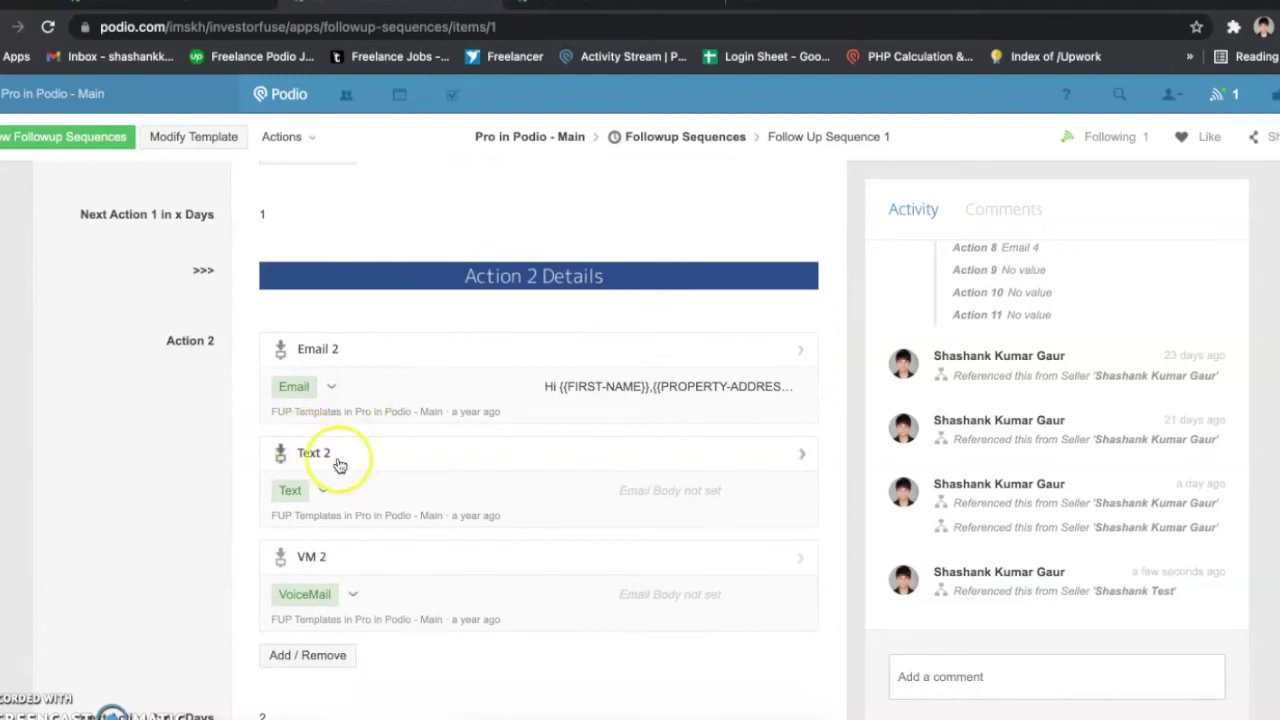
scroll(335, 575, down, 5)
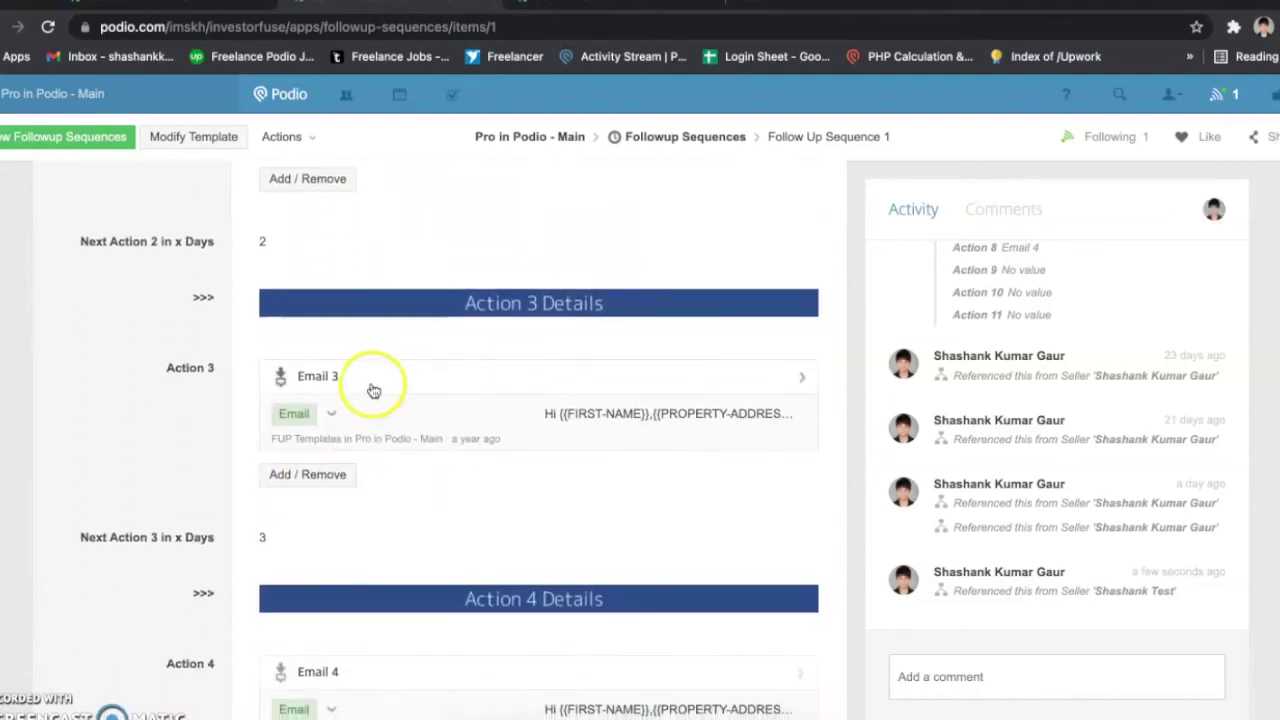
scroll(370, 448, down, 2)
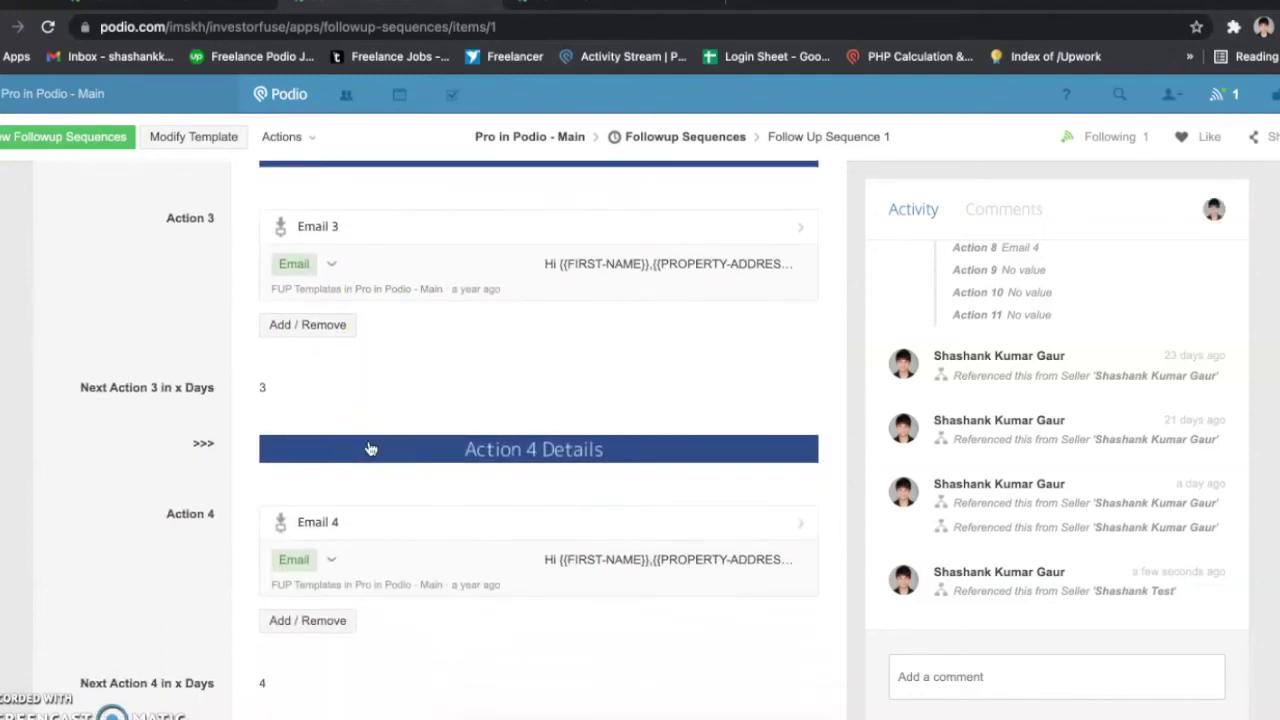
click(266, 391)
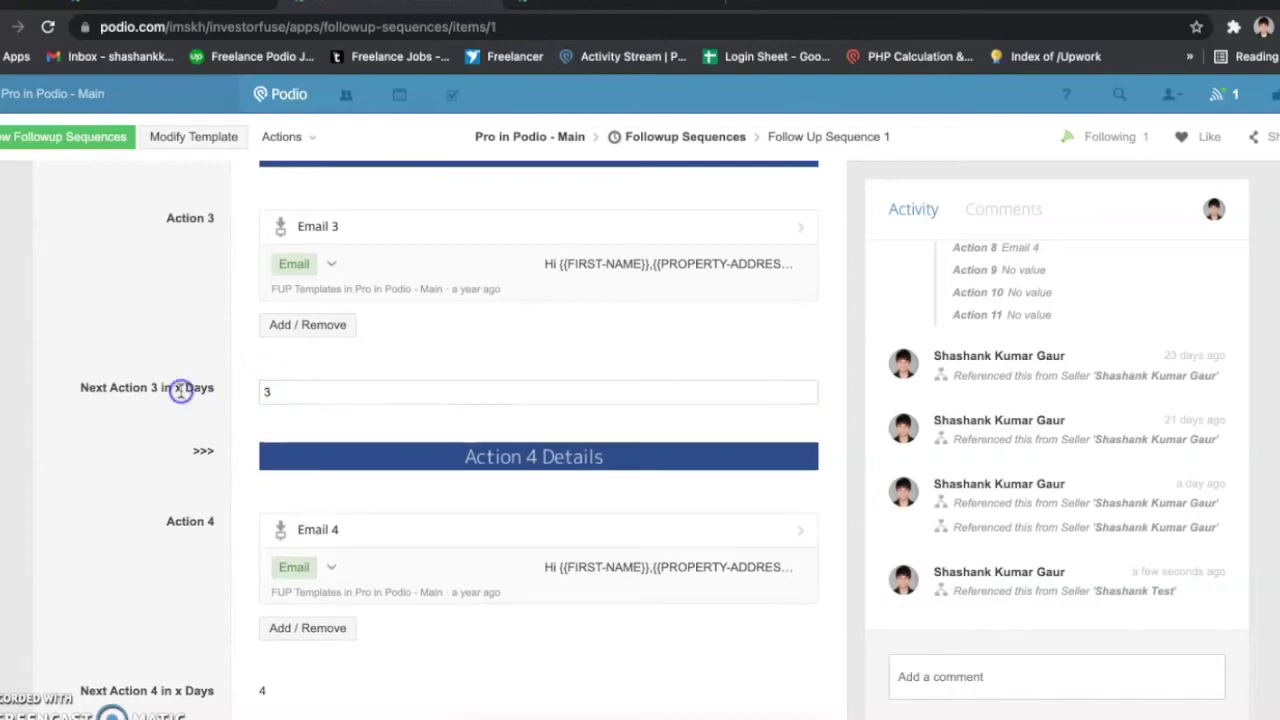
scroll(176, 397, up, 5)
Step: Compare the lead's 13 Jun 2021 start date with the sequence's Action 1 setup
click(200, 8)
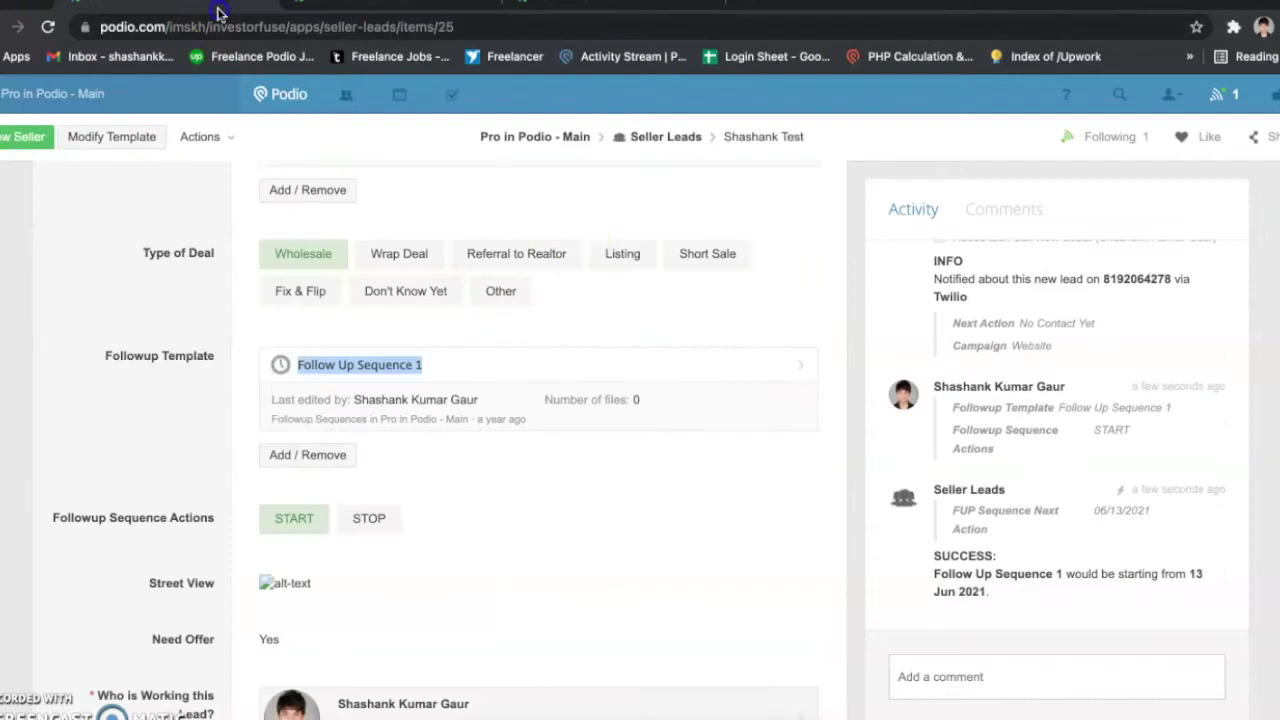
drag(1186, 572, 1188, 600)
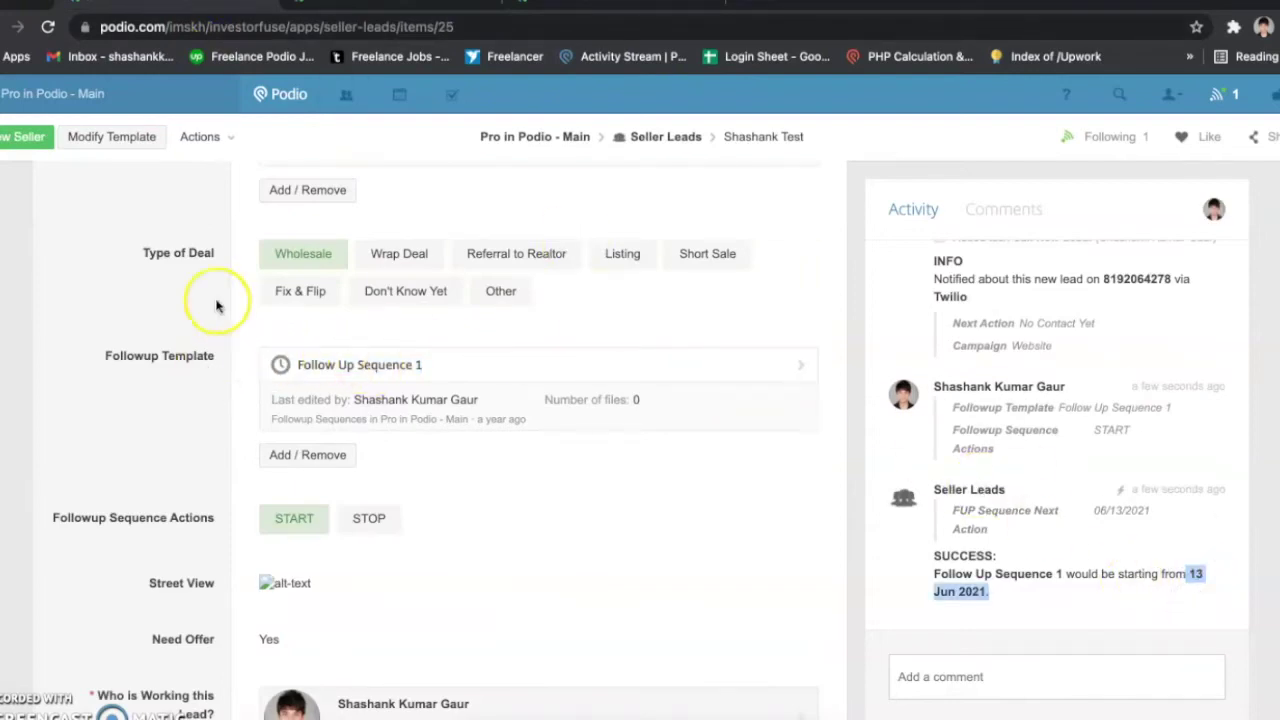
click(392, 8)
scroll(290, 262, up, 5)
scroll(298, 275, down, 1)
drag(152, 257, 229, 257)
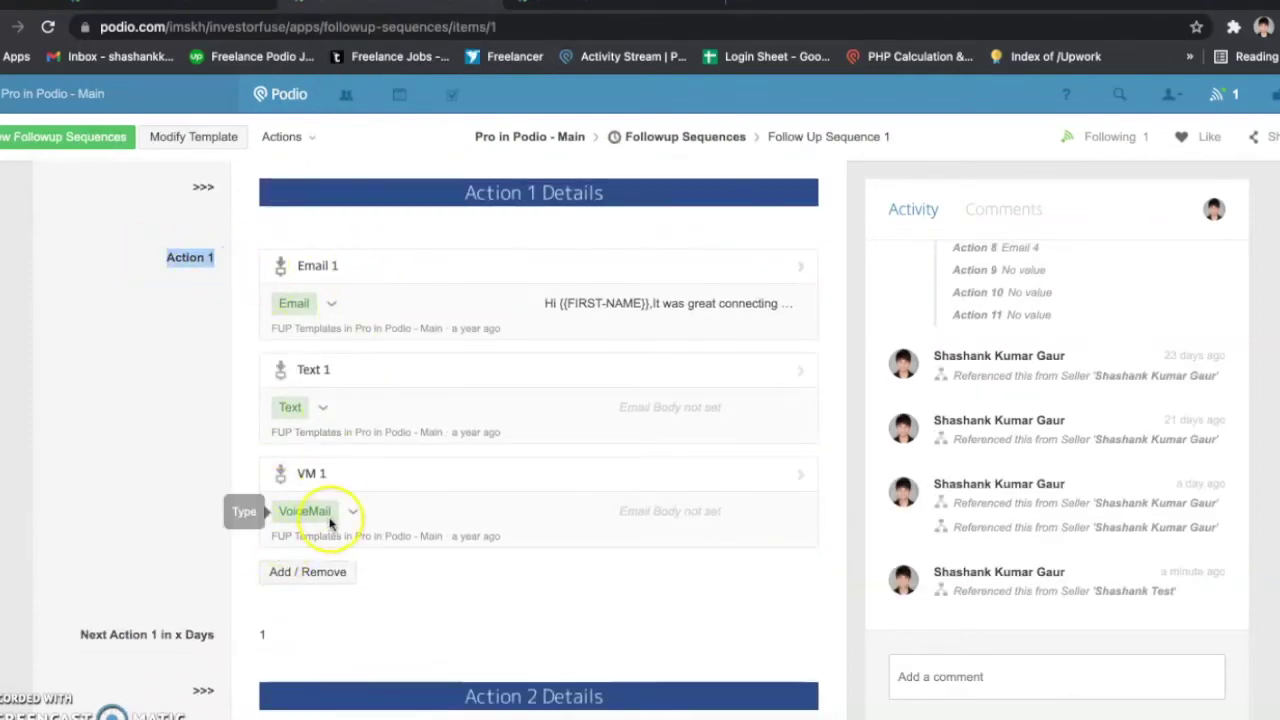
scroll(226, 396, down, 1)
scroll(226, 396, down, 5)
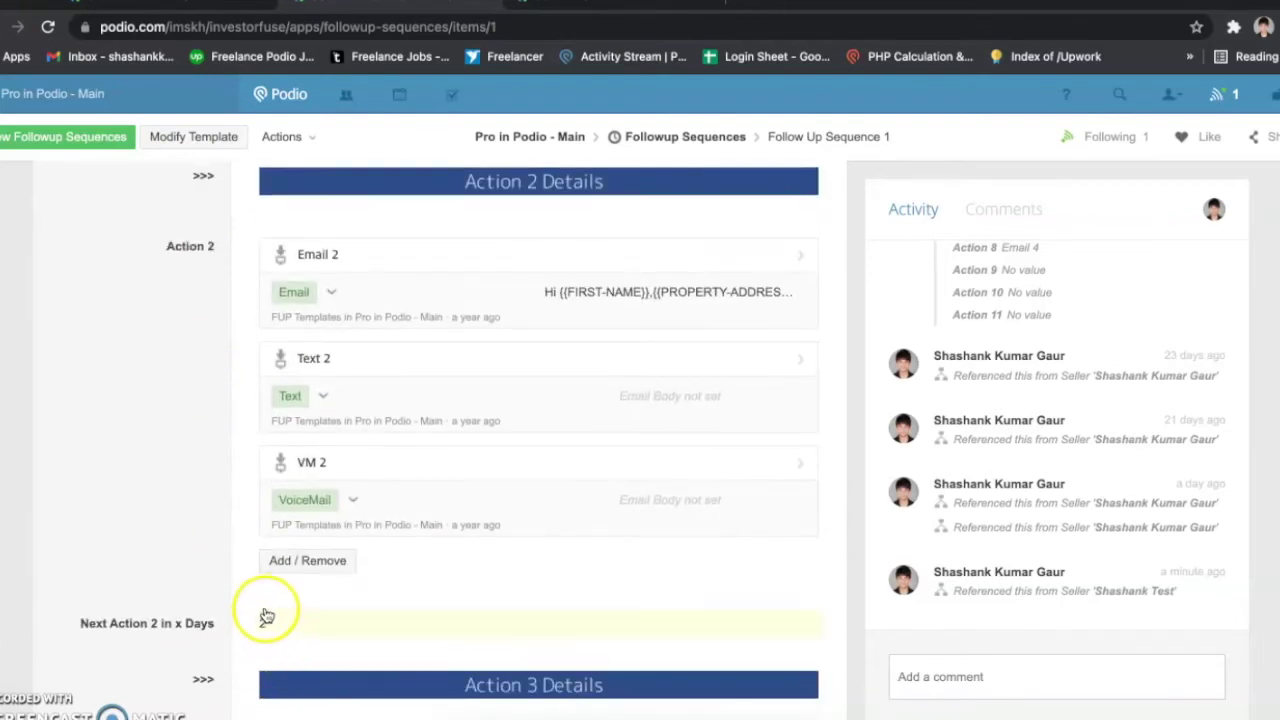
click(200, 5)
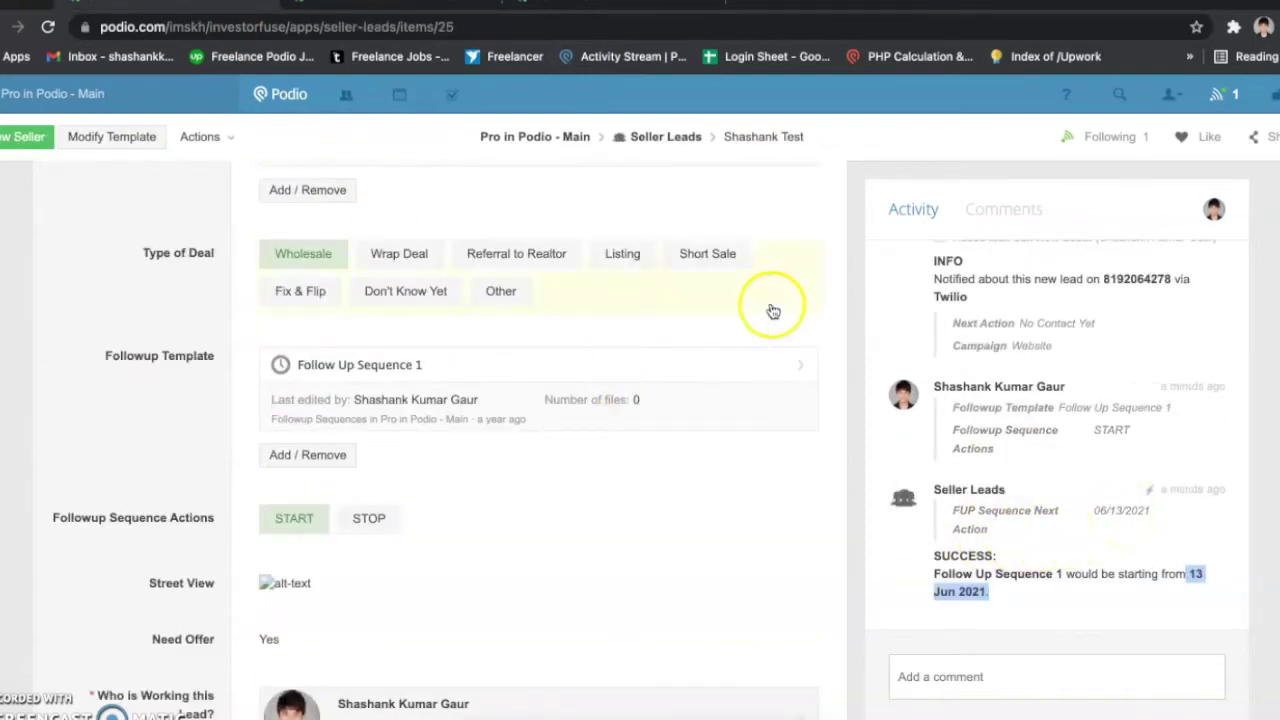
click(443, 5)
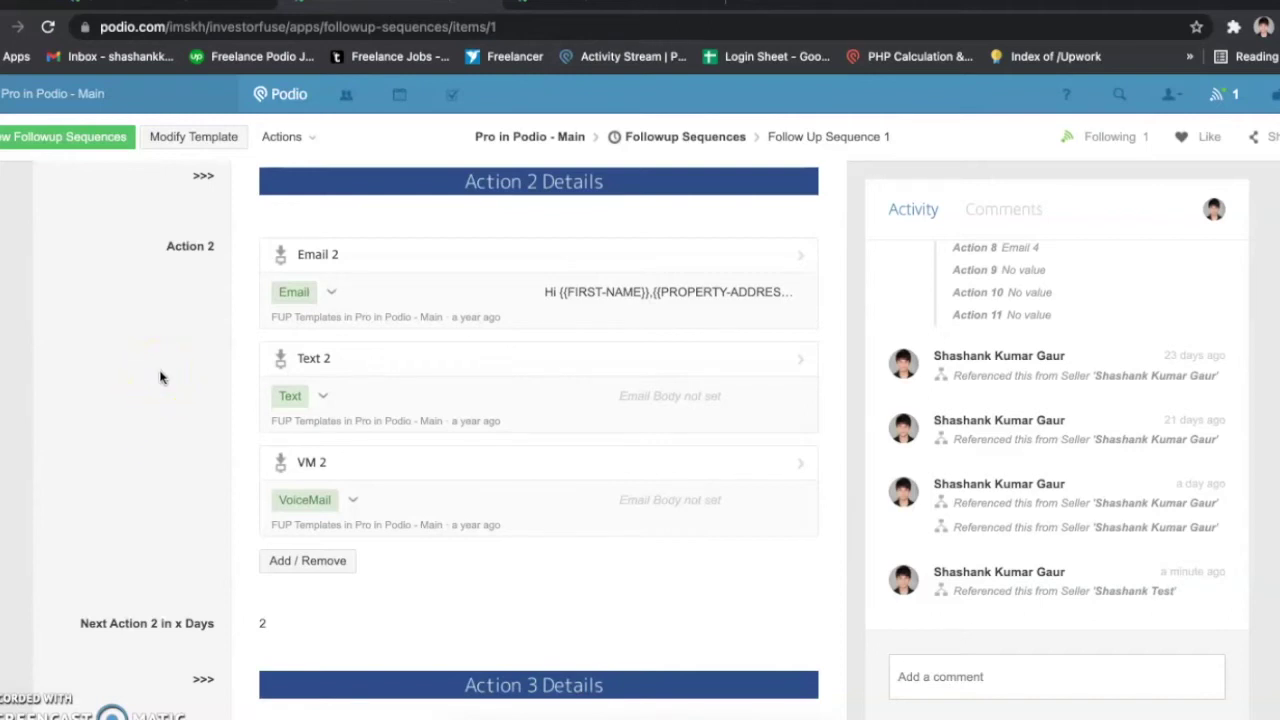
Step: Review the later actions and day gaps through Action 8, then return to the top
scroll(160, 377, down, 6)
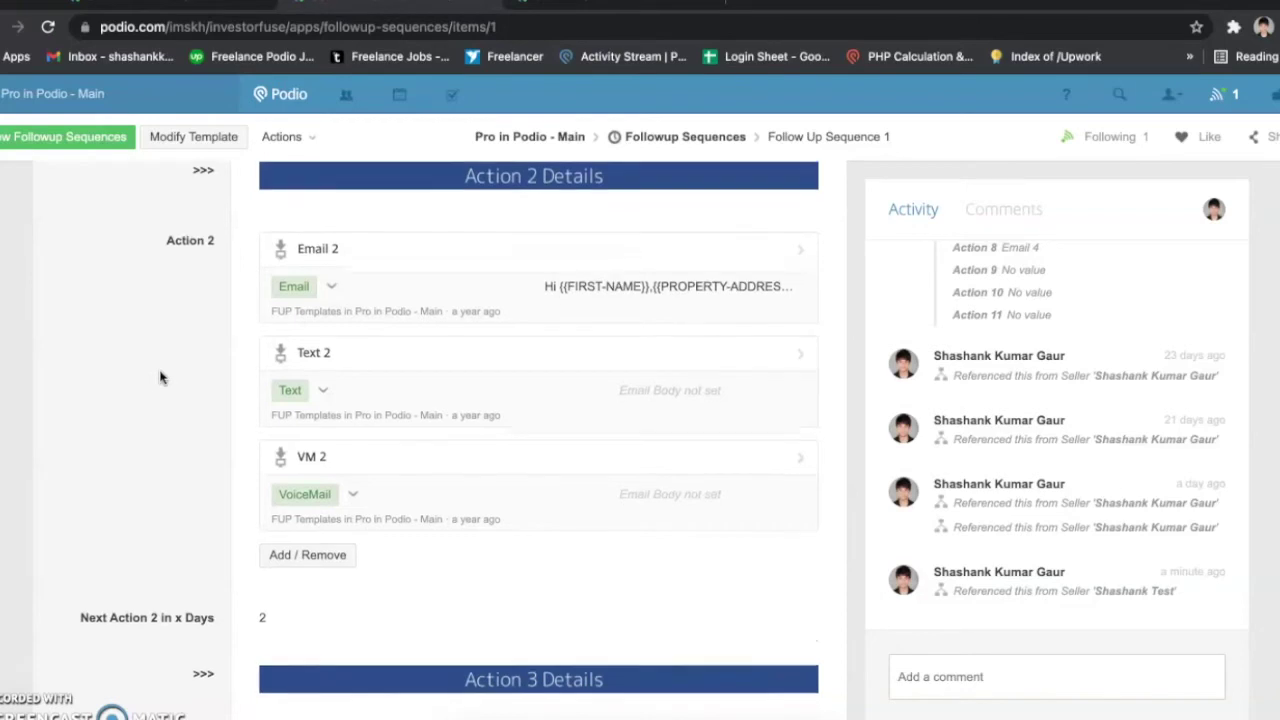
click(241, 397)
scroll(241, 397, up, 2)
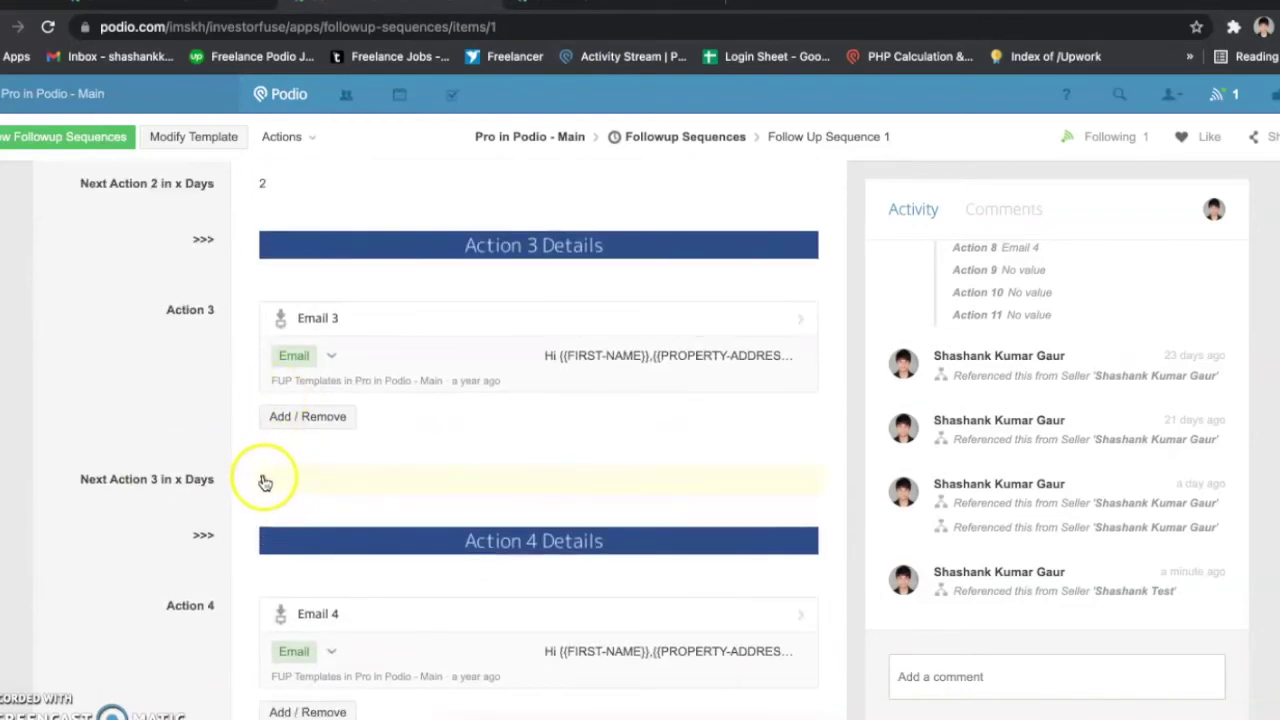
click(275, 486)
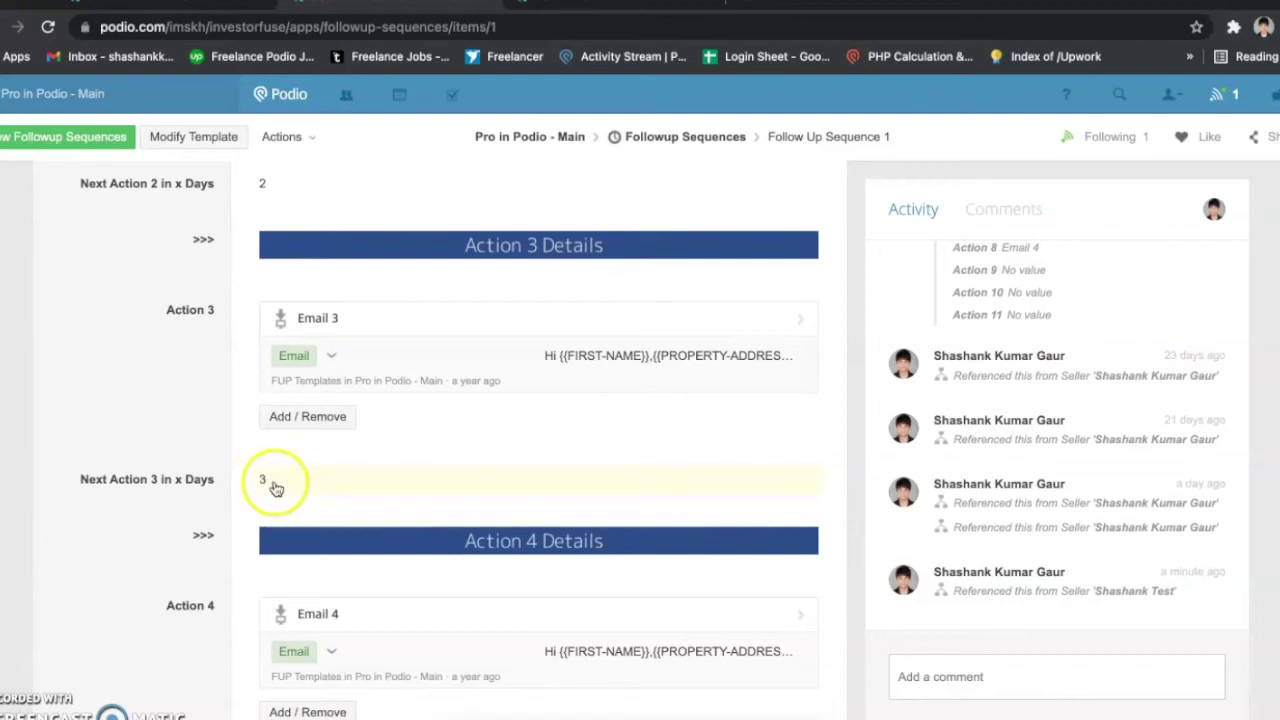
scroll(255, 310, up, 1)
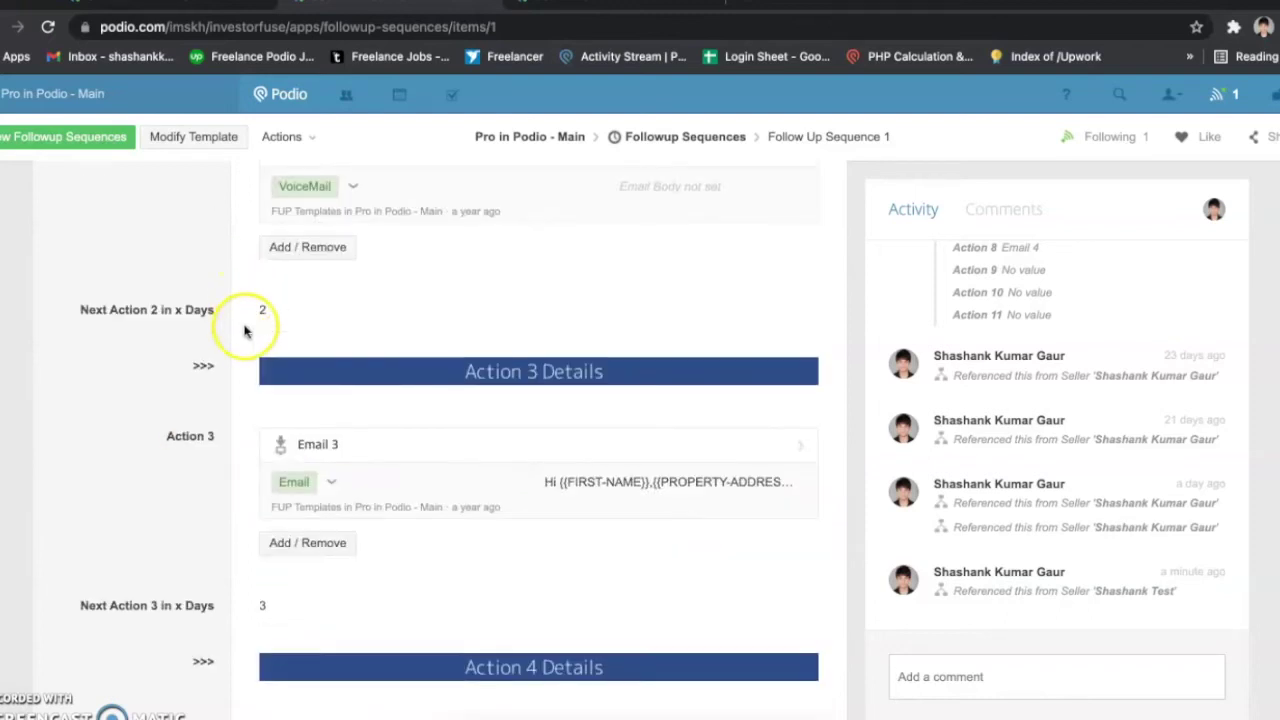
scroll(197, 437, down, 3)
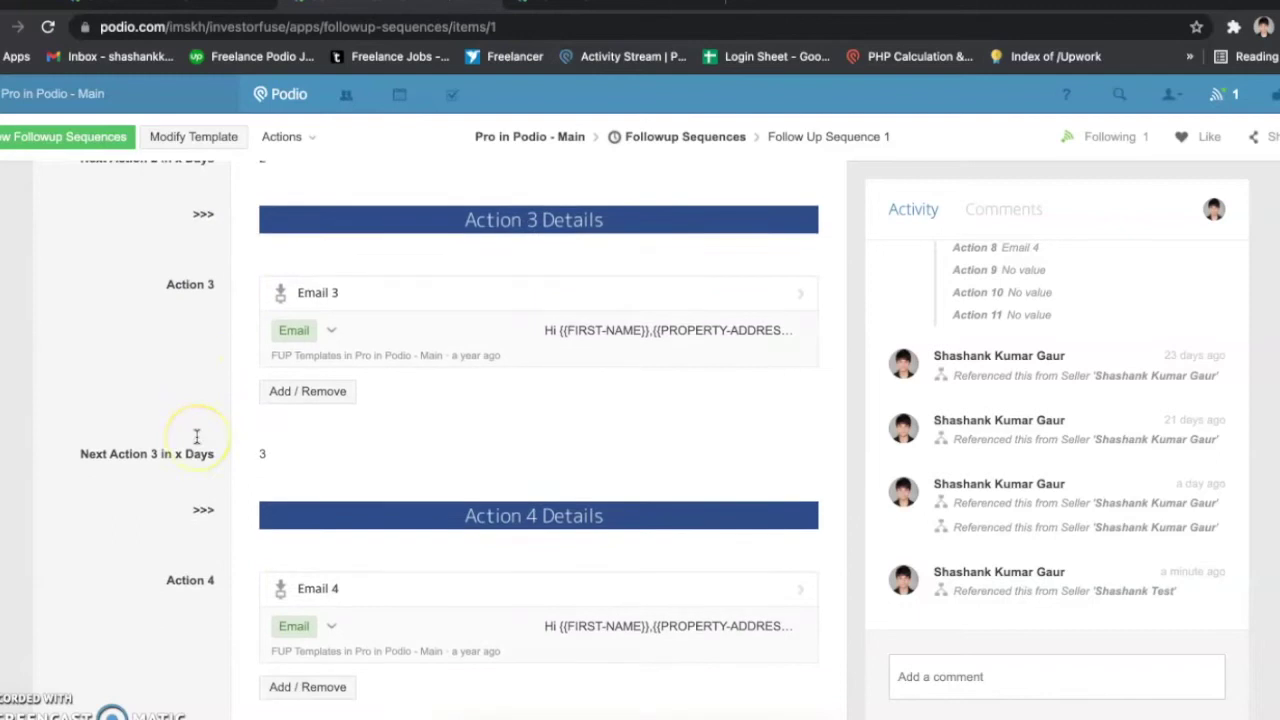
scroll(258, 620, down, 4)
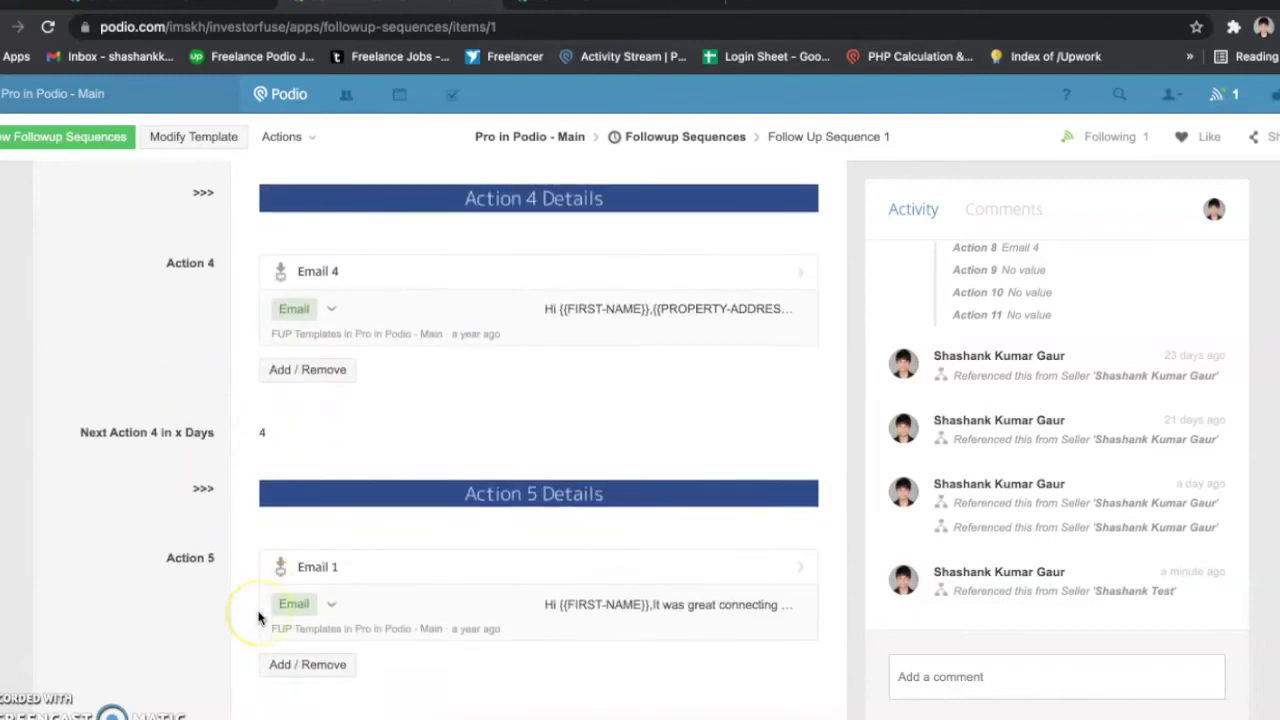
scroll(276, 586, down, 1)
scroll(276, 586, down, 2)
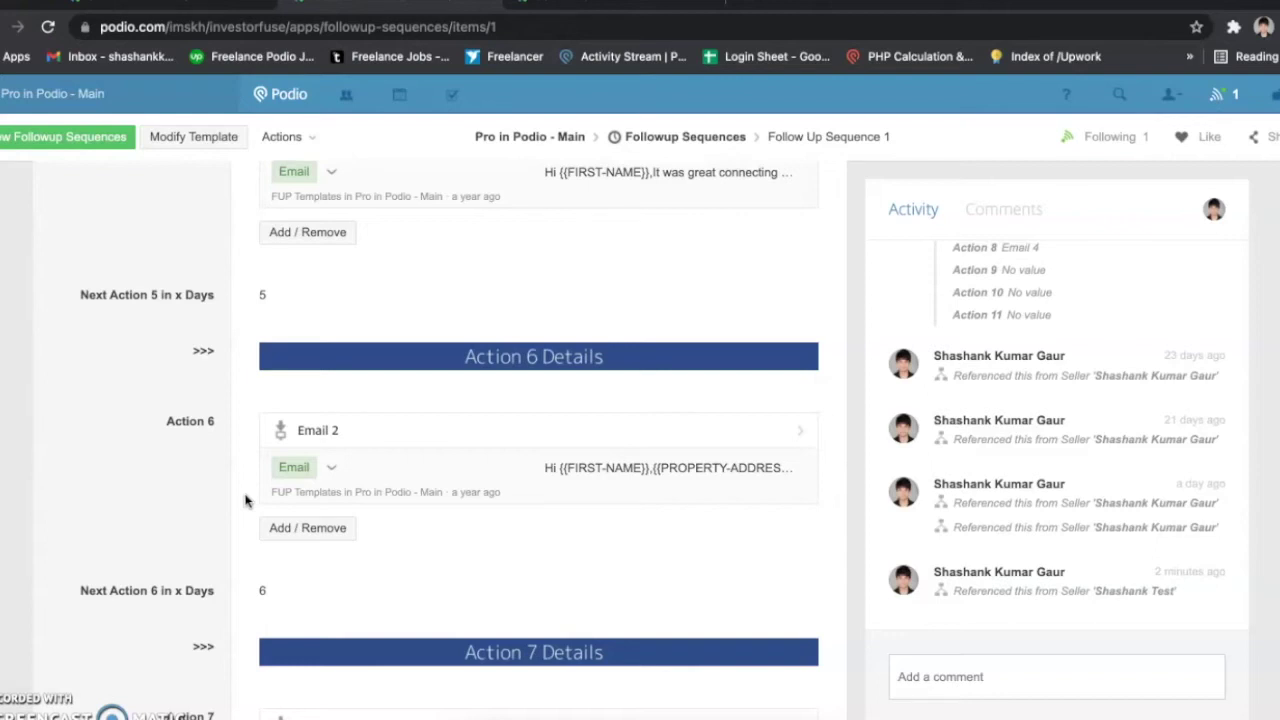
scroll(245, 500, up, 20)
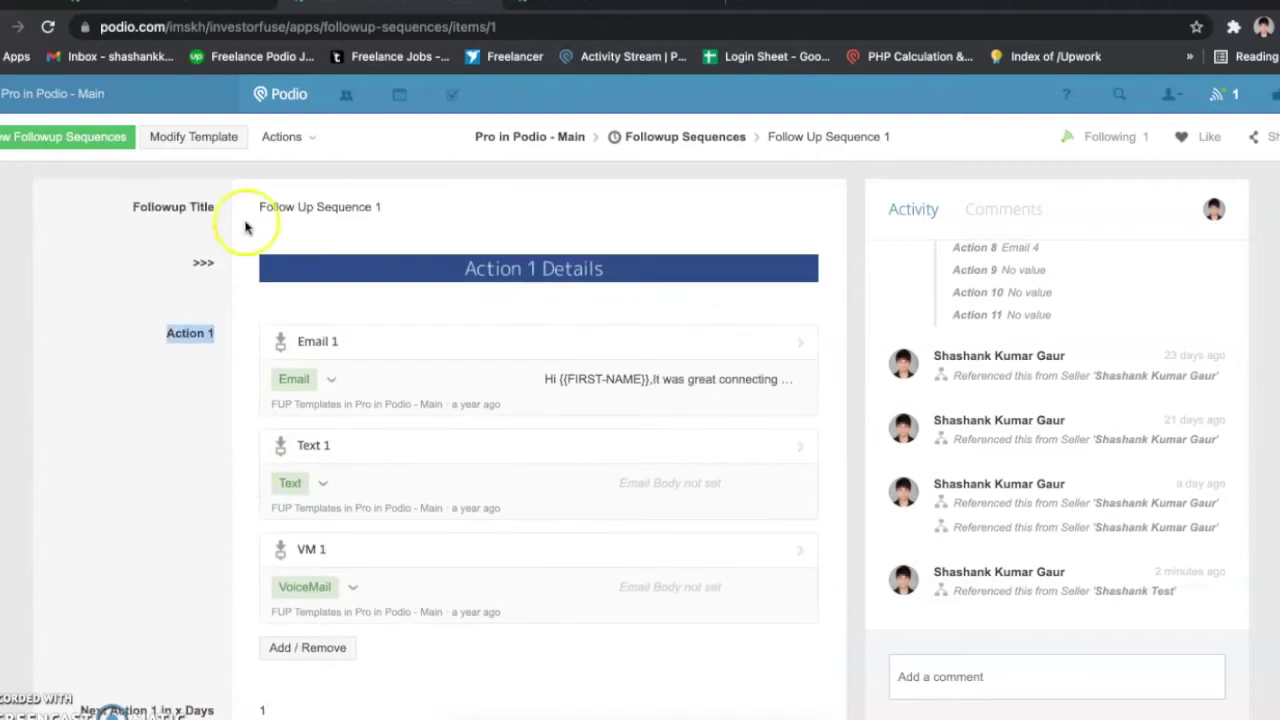
Step: Back on the seller lead, highlight the 13 Jun 2021 sequence start date in Activity
click(218, 8)
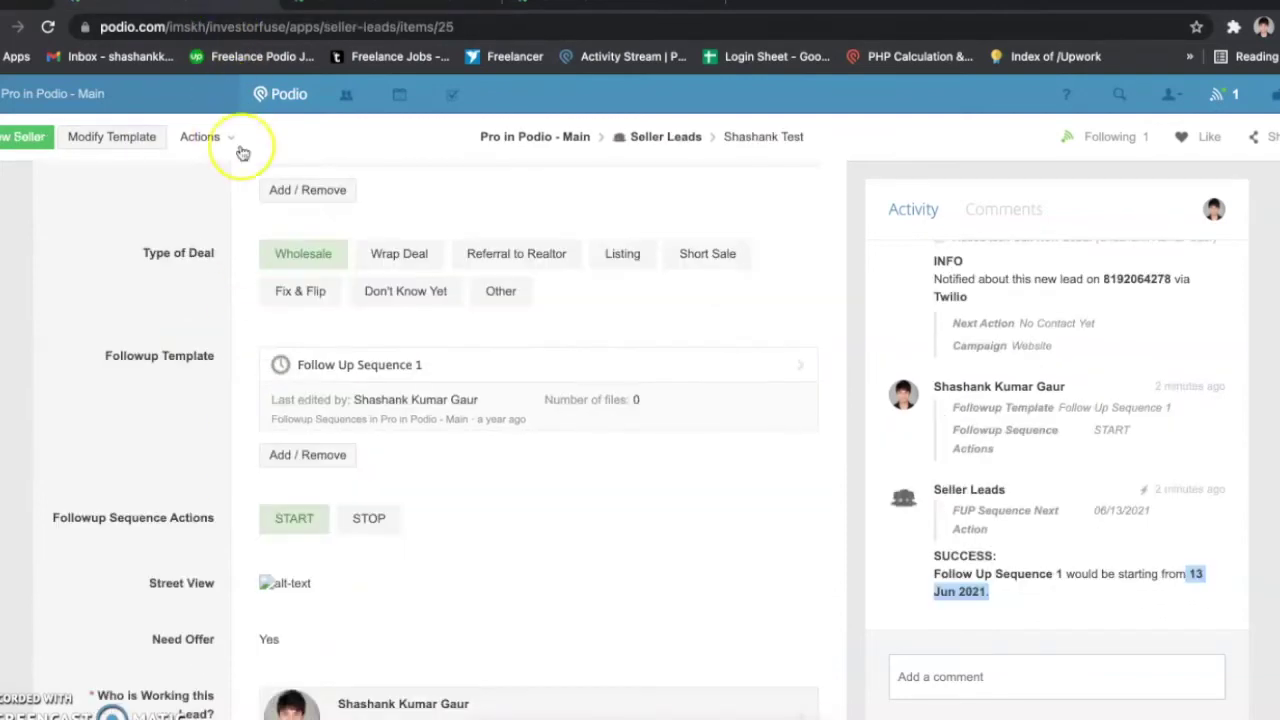
scroll(217, 330, down, 1)
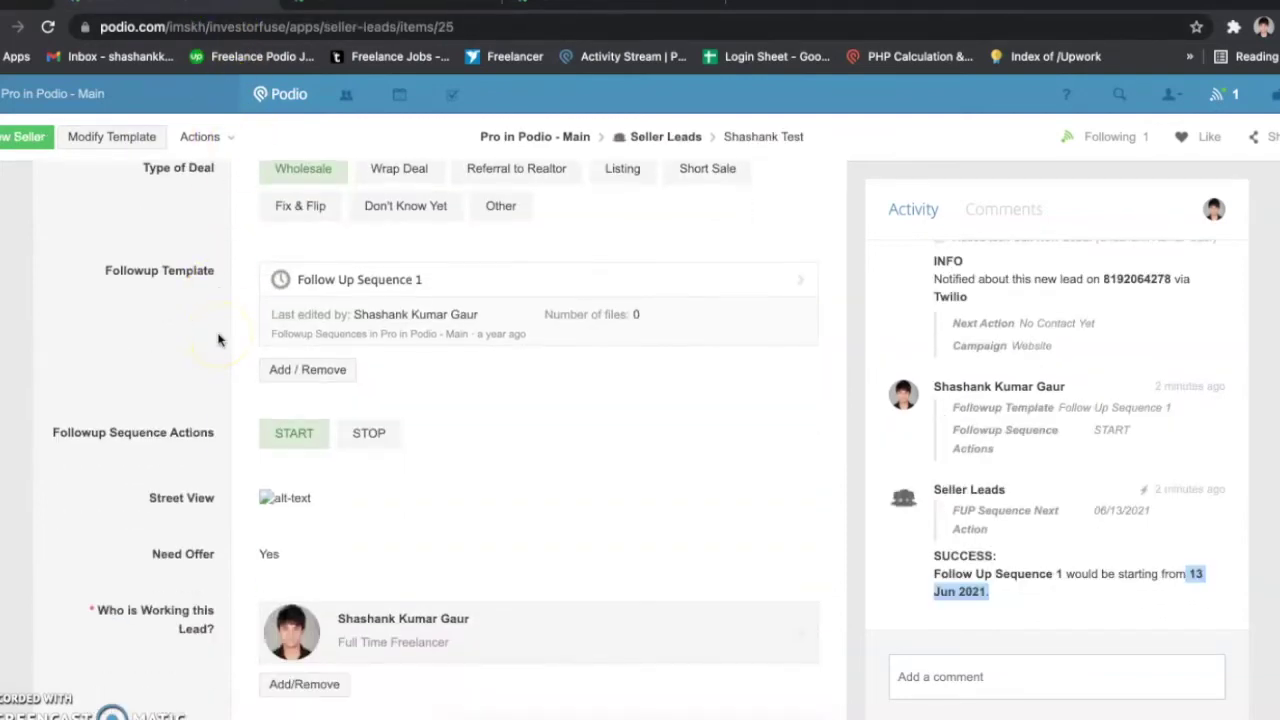
click(1080, 598)
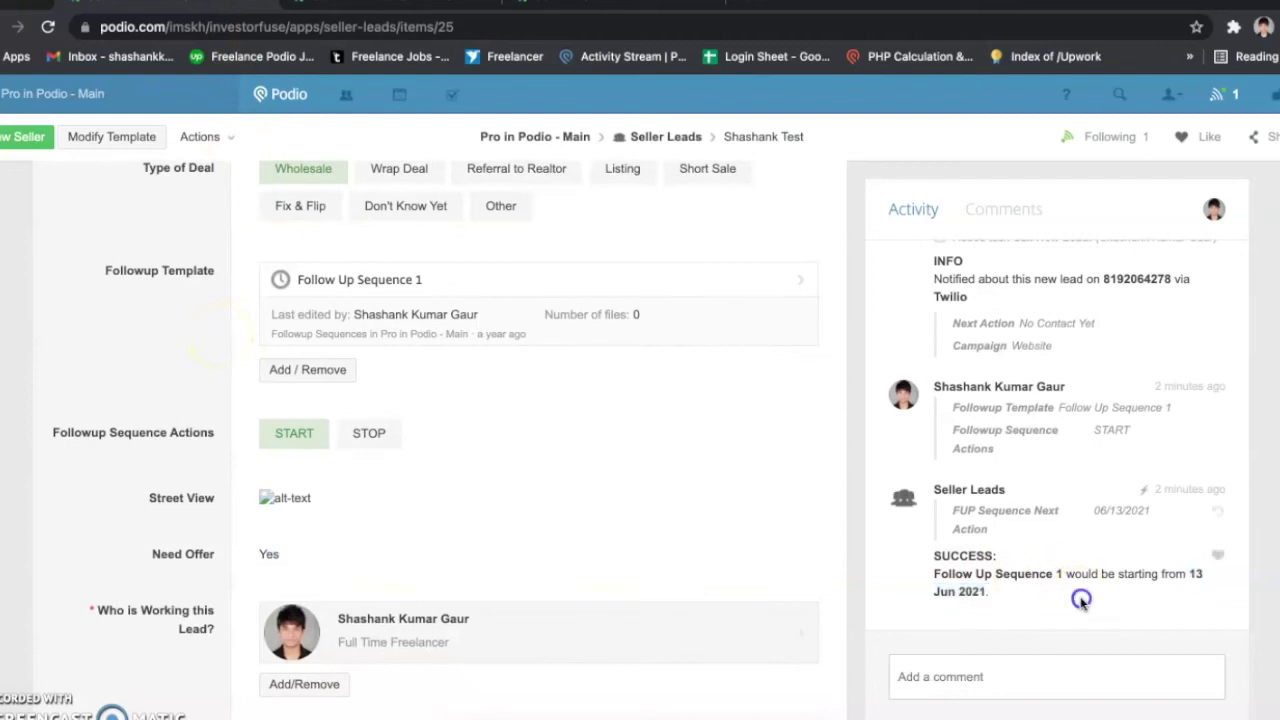
click(1190, 575)
drag(1190, 575, 1193, 592)
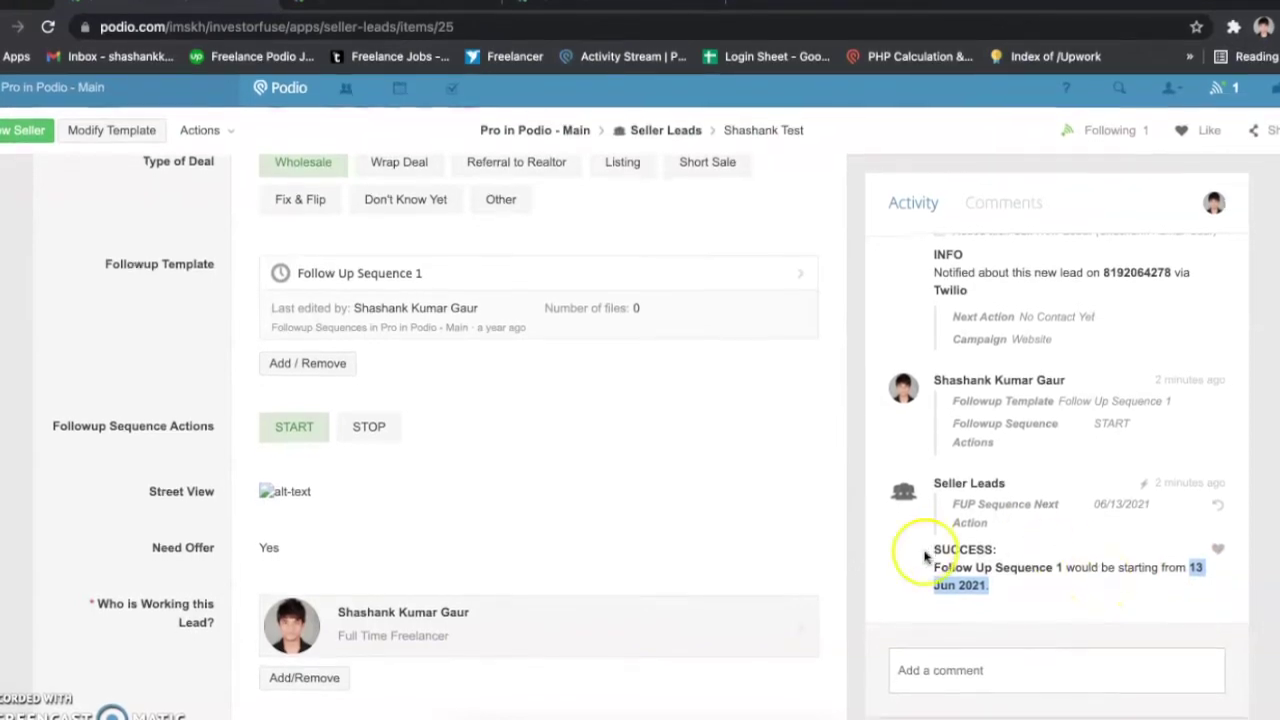
Step: Scroll up to the Stage of Lead (New) and Next Action (No Contact Yet) fields
scroll(569, 547, down, 1)
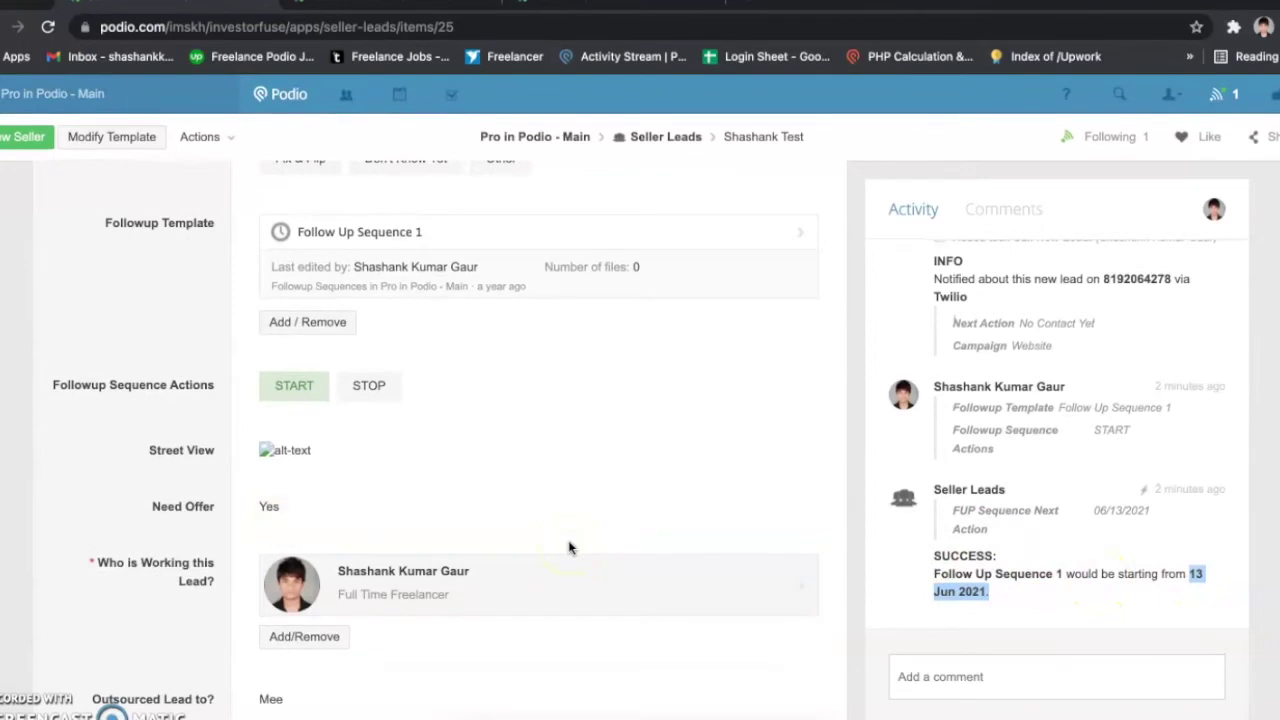
scroll(569, 547, down, 2)
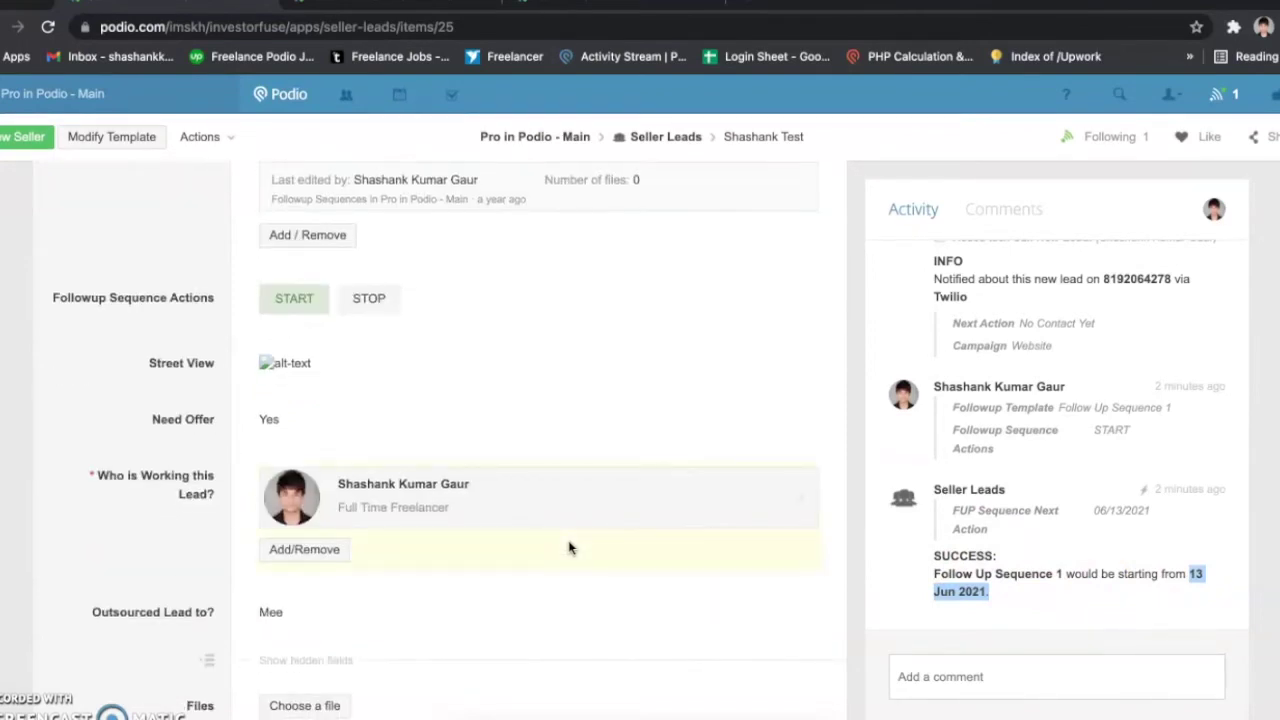
scroll(569, 547, up, 2)
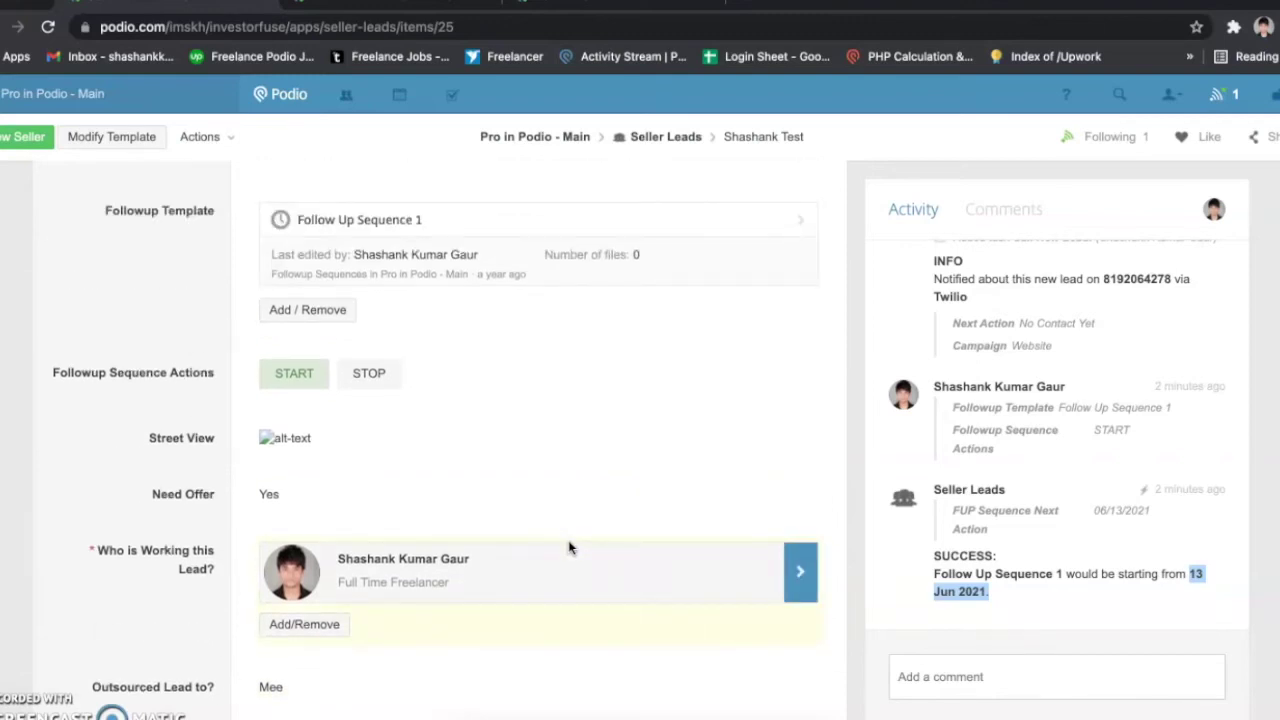
scroll(569, 547, up, 10)
scroll(569, 547, up, 20)
scroll(569, 547, up, 20)
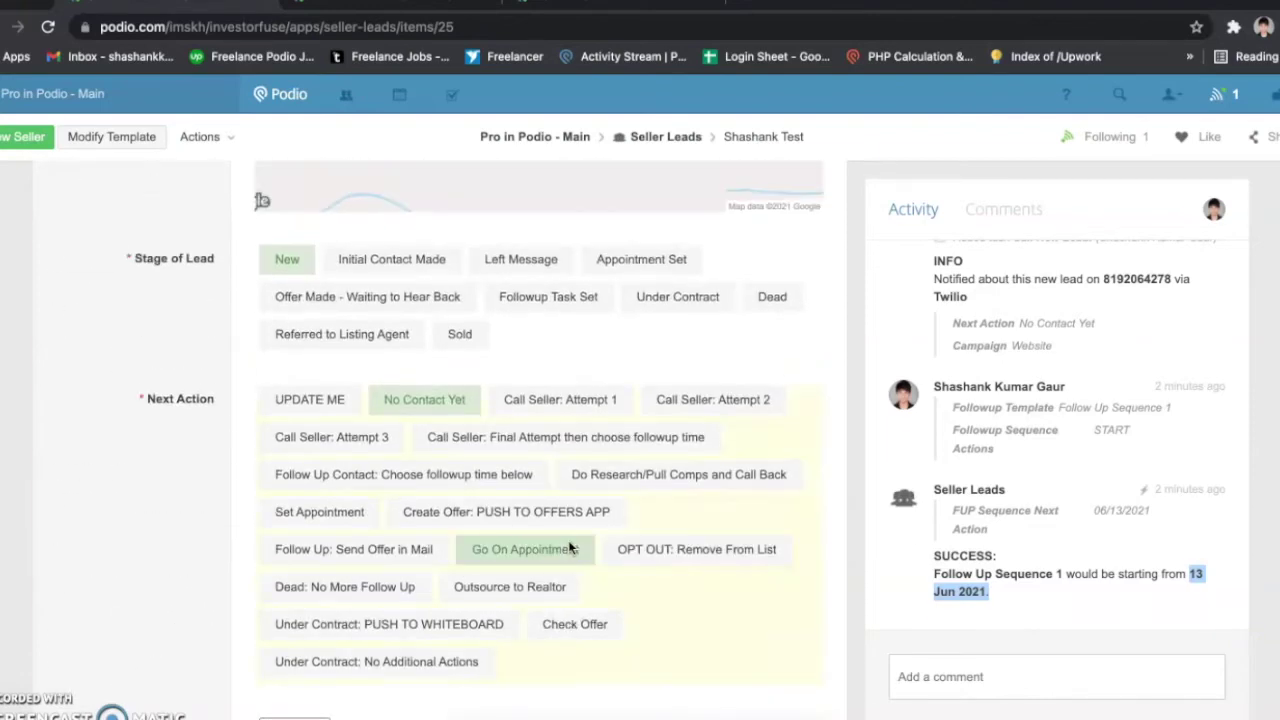
Step: Try several Next Action options, settling on Follow Up Contact
click(478, 513)
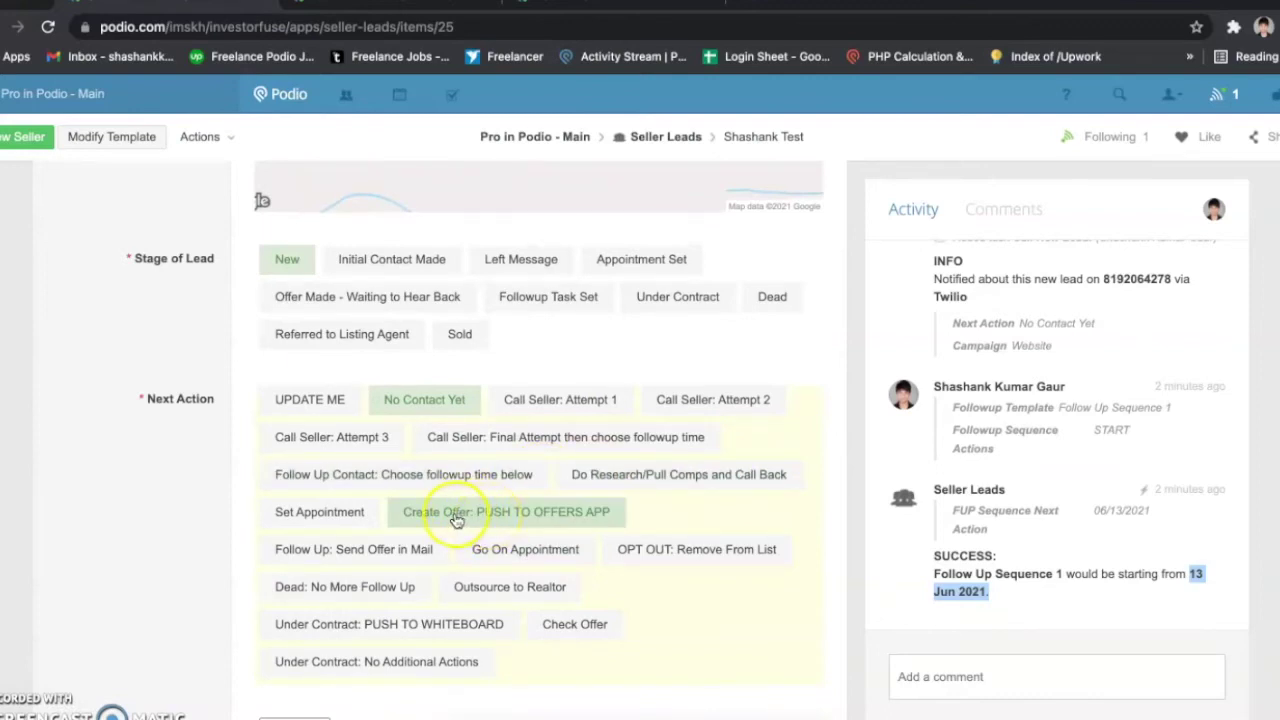
click(358, 515)
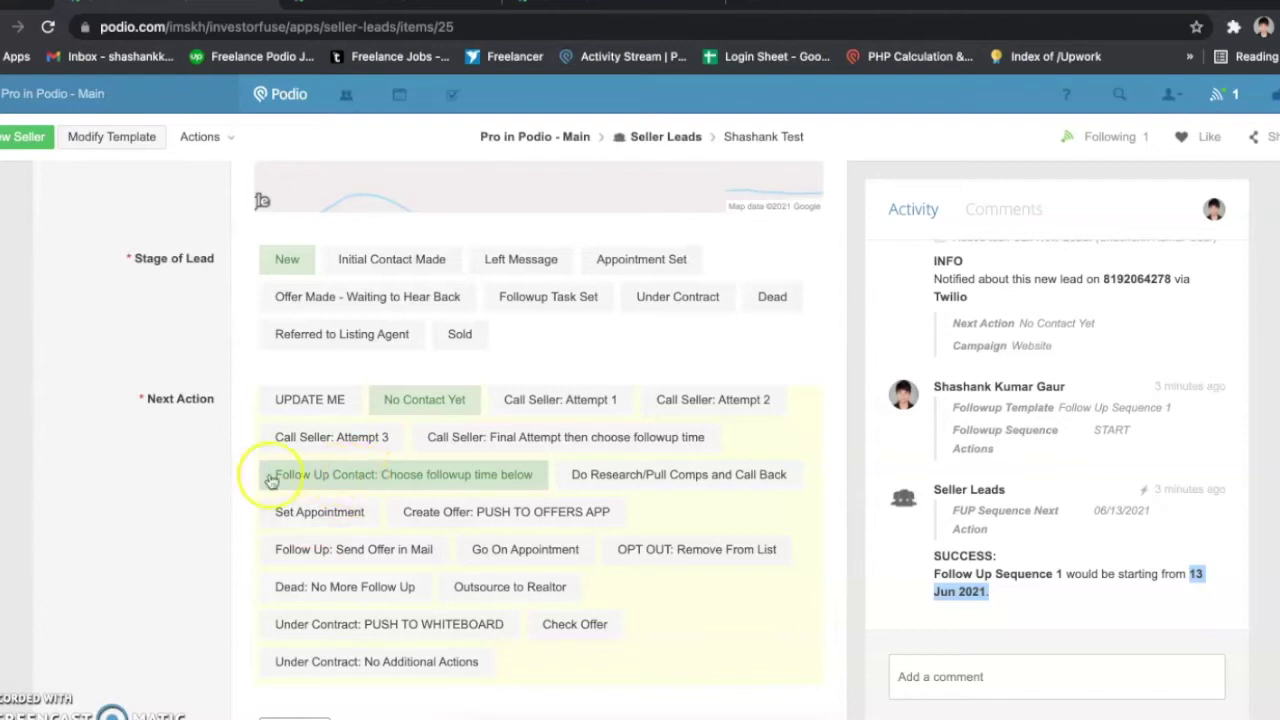
click(300, 485)
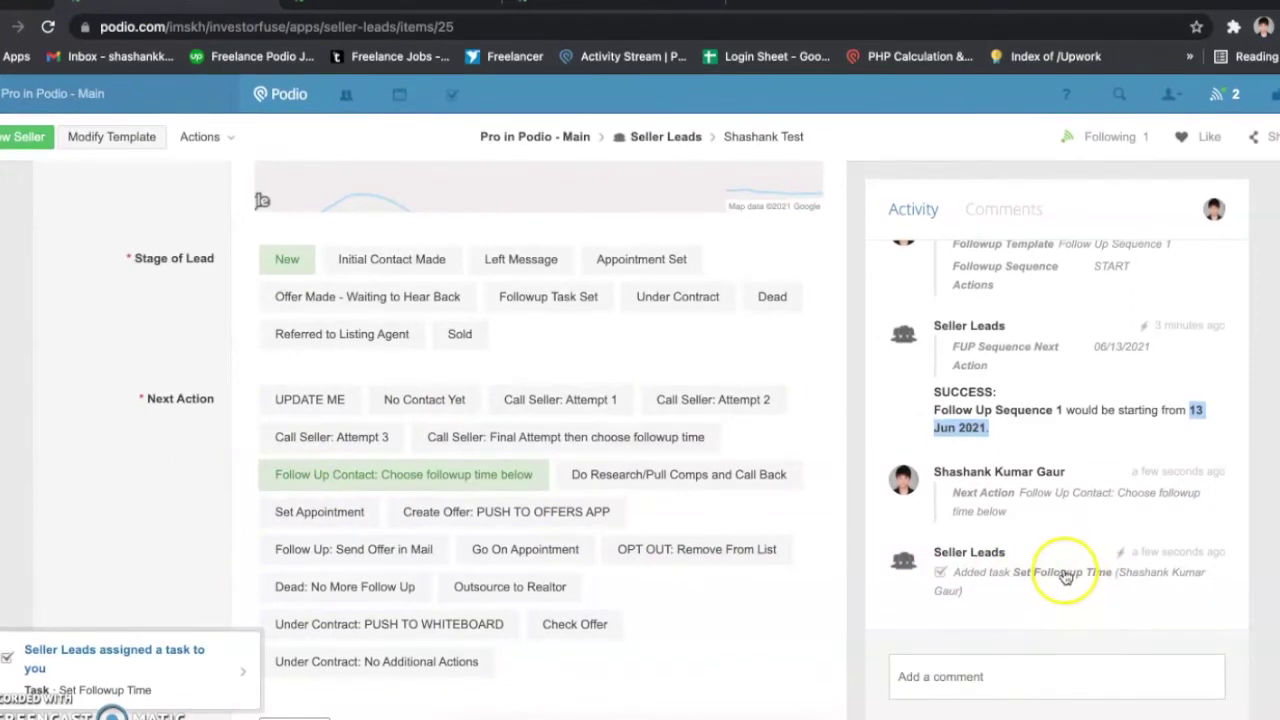
Step: Open the Set Followup Time task due 06/13/2021 in a new tab, then return to the lead
right_click(1063, 571)
click(986, 443)
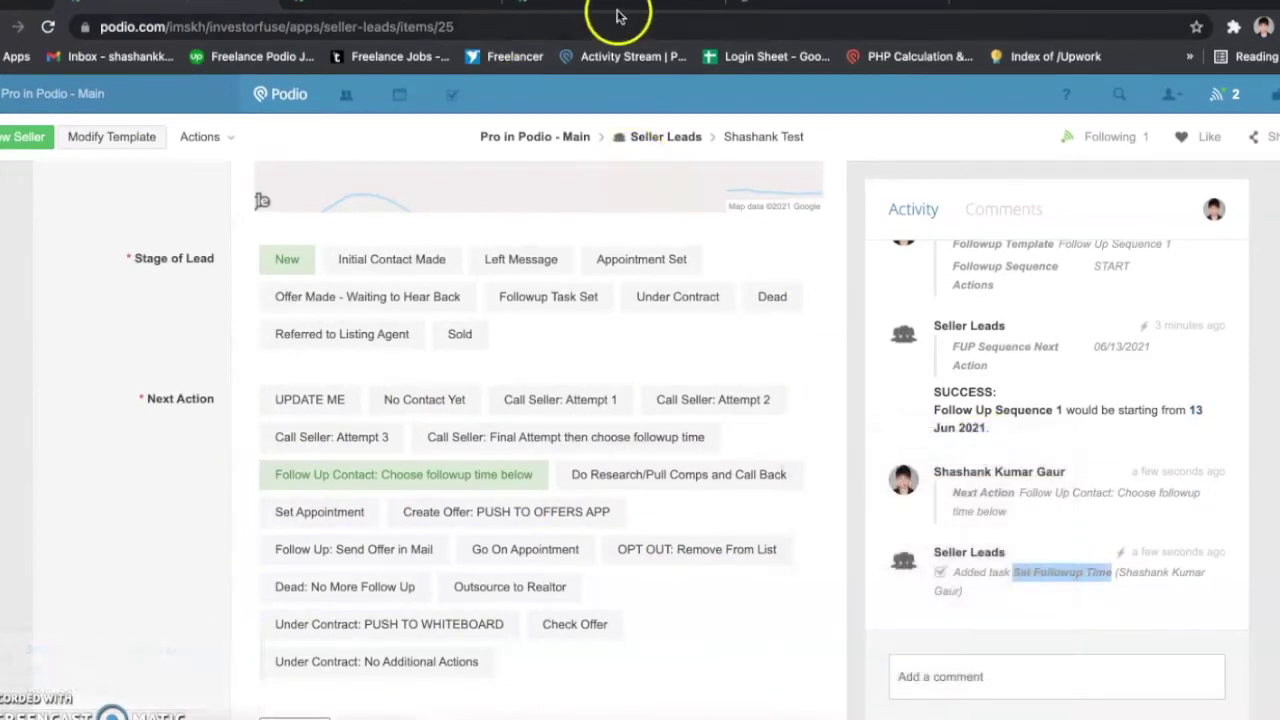
click(783, 5)
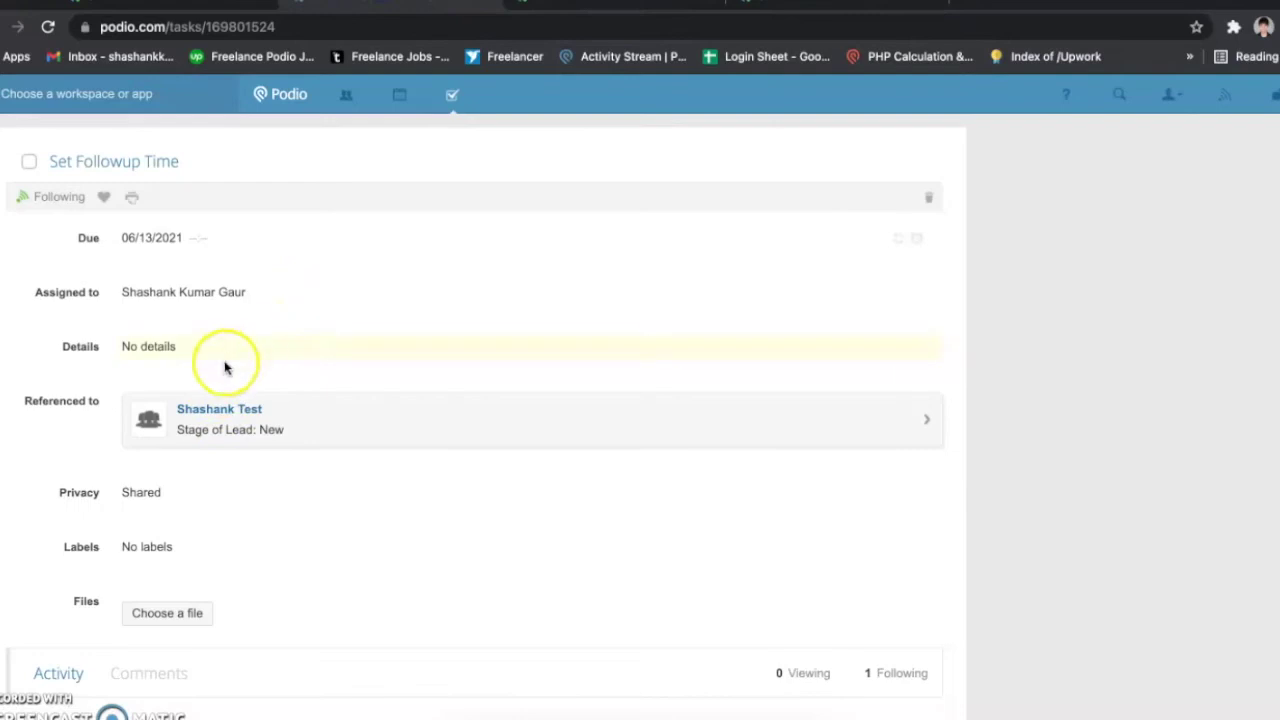
scroll(220, 380, down, 2)
scroll(243, 354, up, 2)
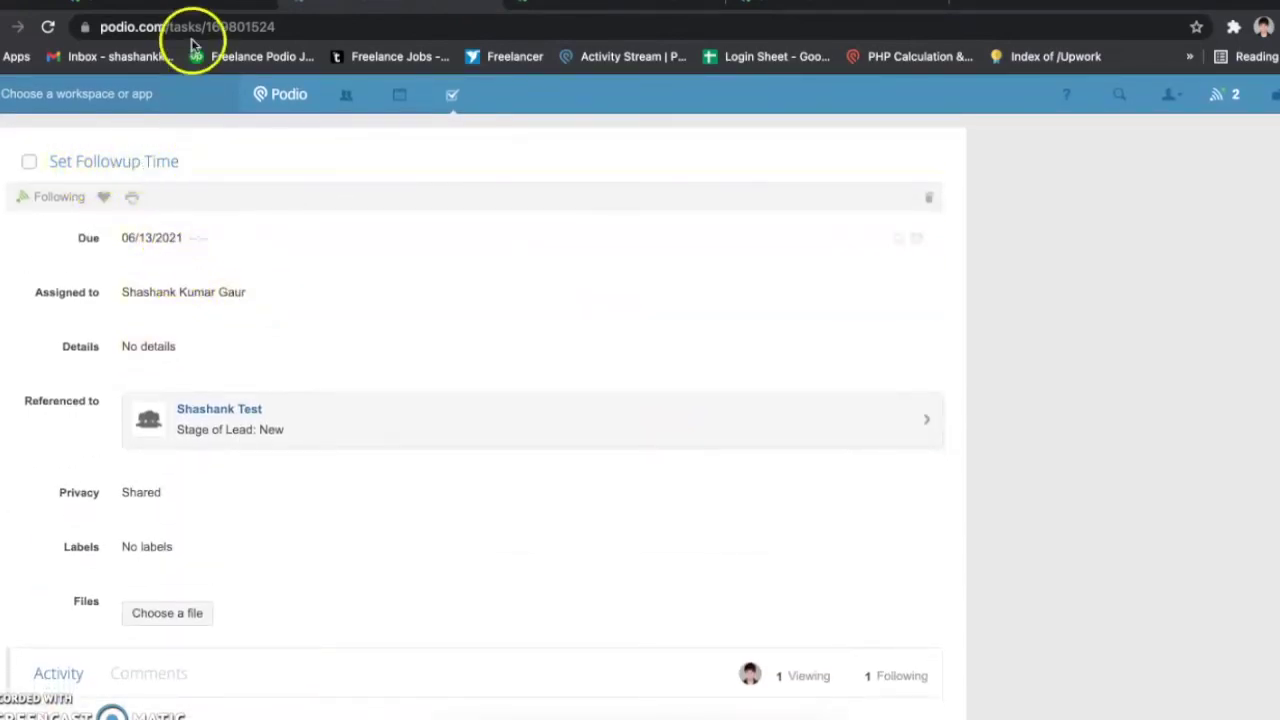
click(210, 10)
Step: Enter 06/14/2021 at 03:00 PM in the Set Appointment Time field and save it
scroll(314, 334, down, 5)
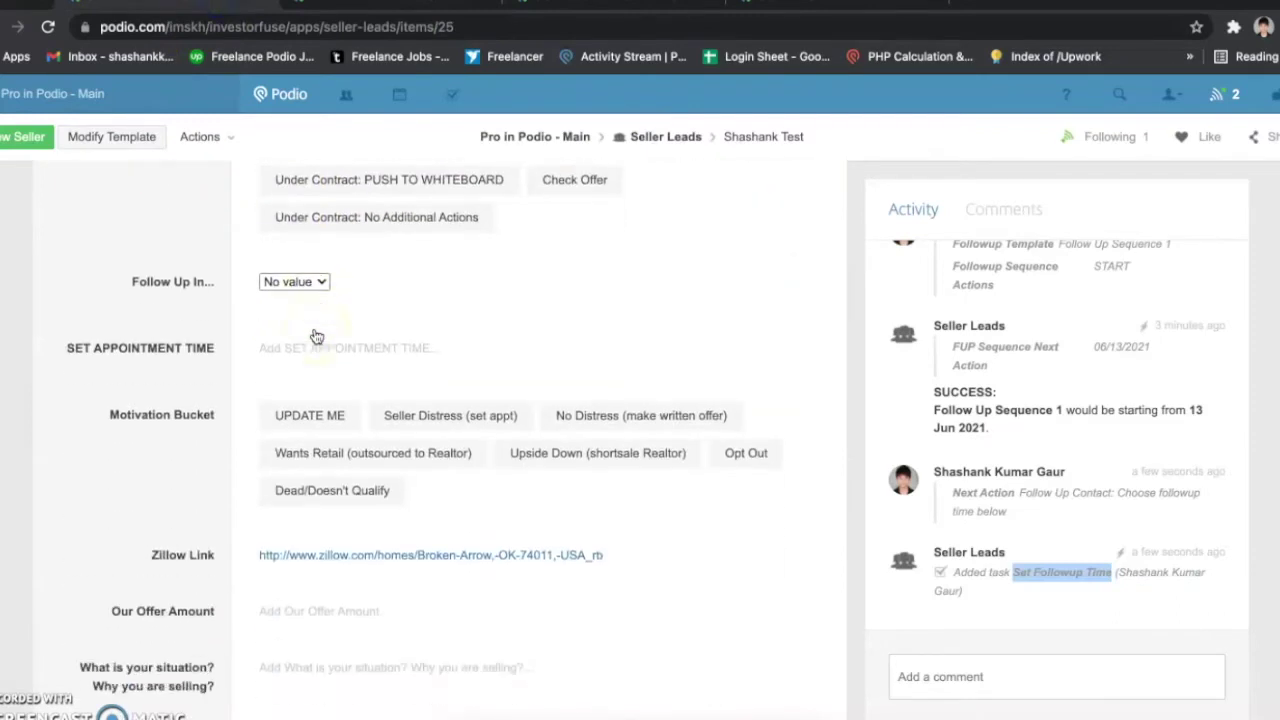
scroll(316, 336, up, 1)
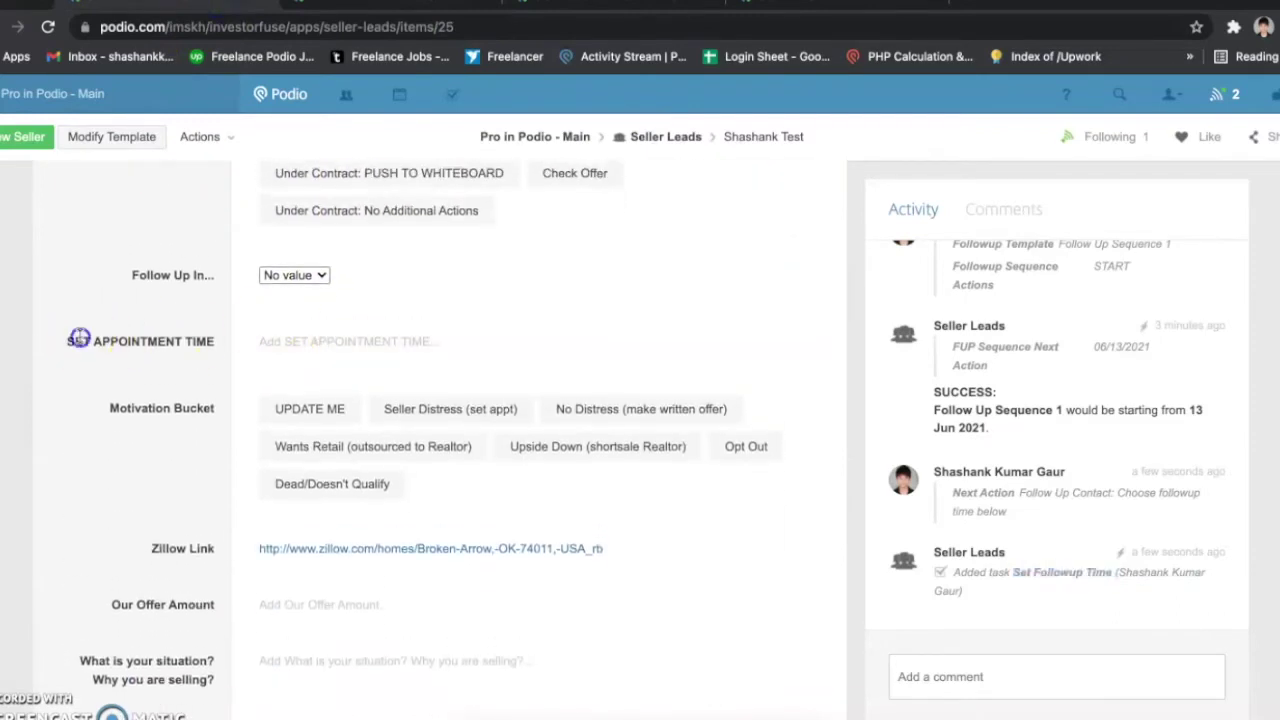
drag(80, 340, 215, 343)
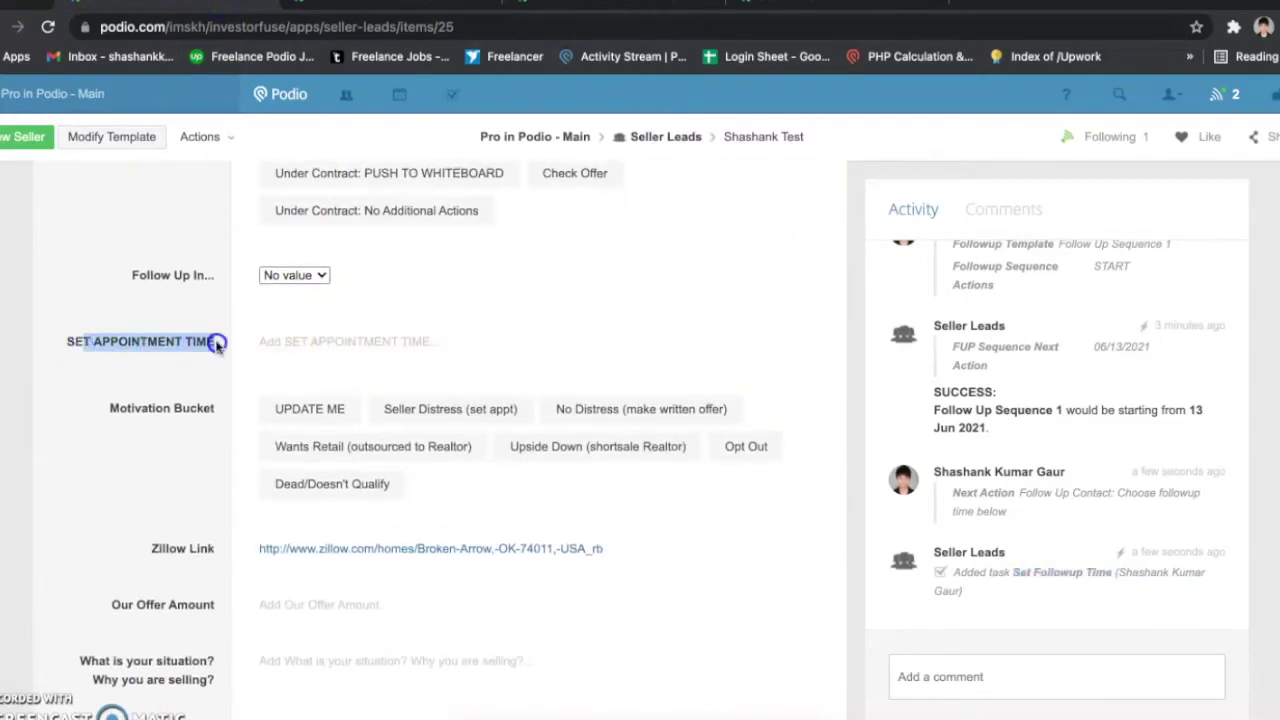
click(300, 341)
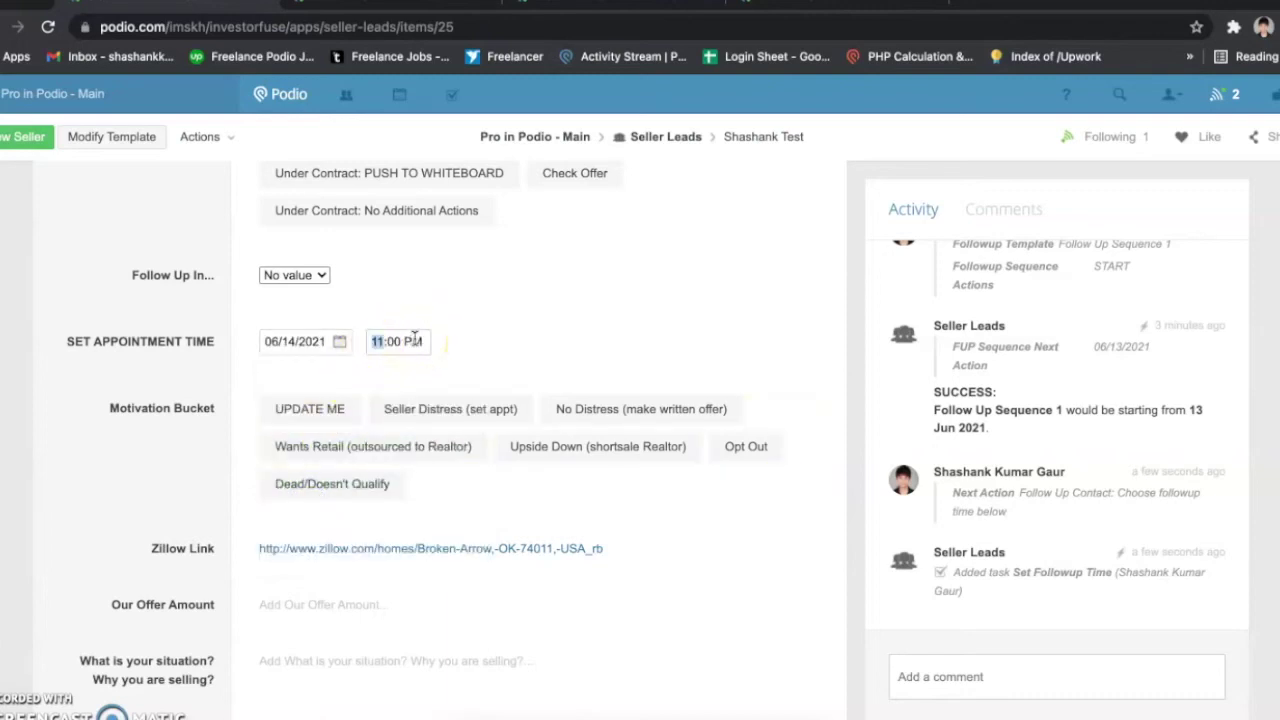
click(187, 412)
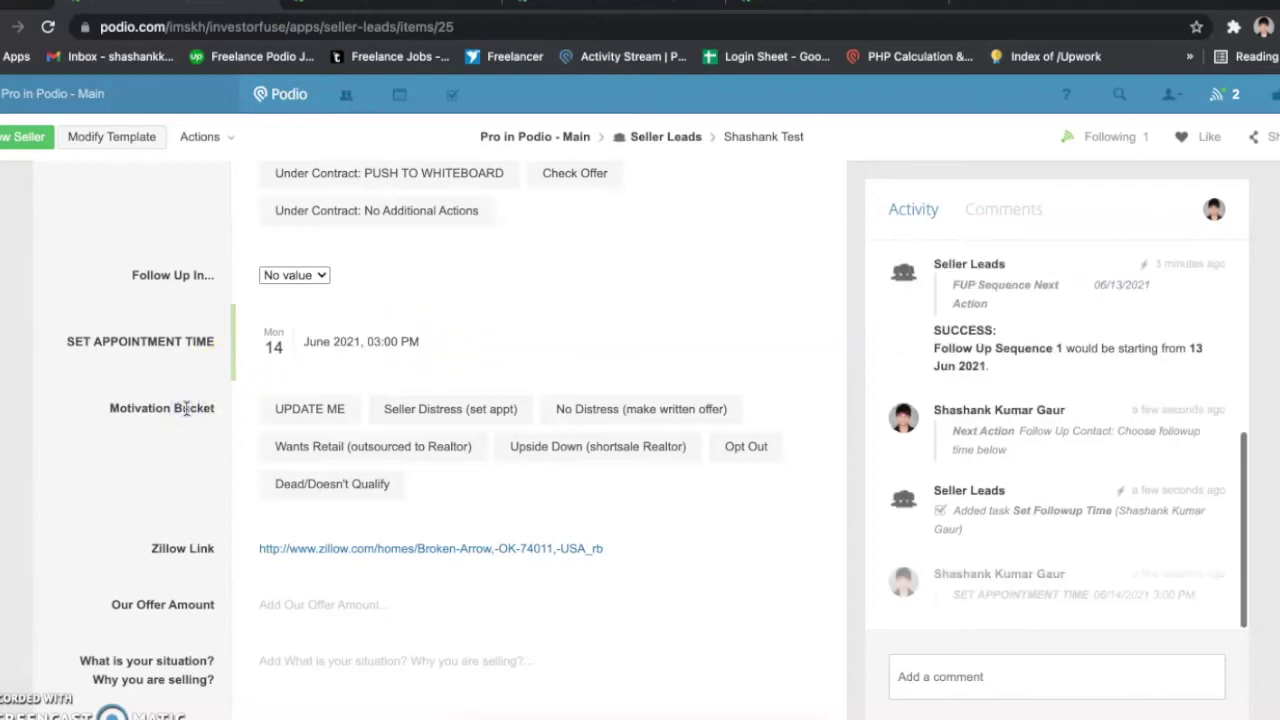
scroll(243, 471, up, 3)
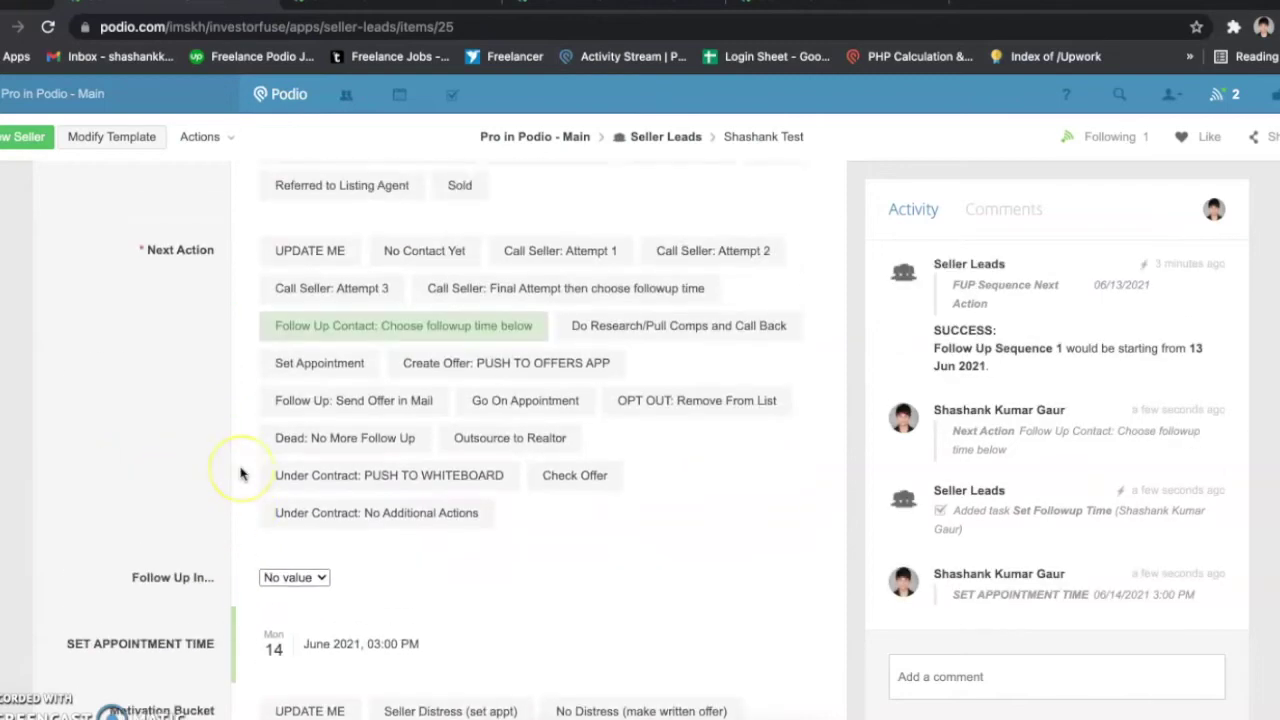
scroll(240, 474, up, 1)
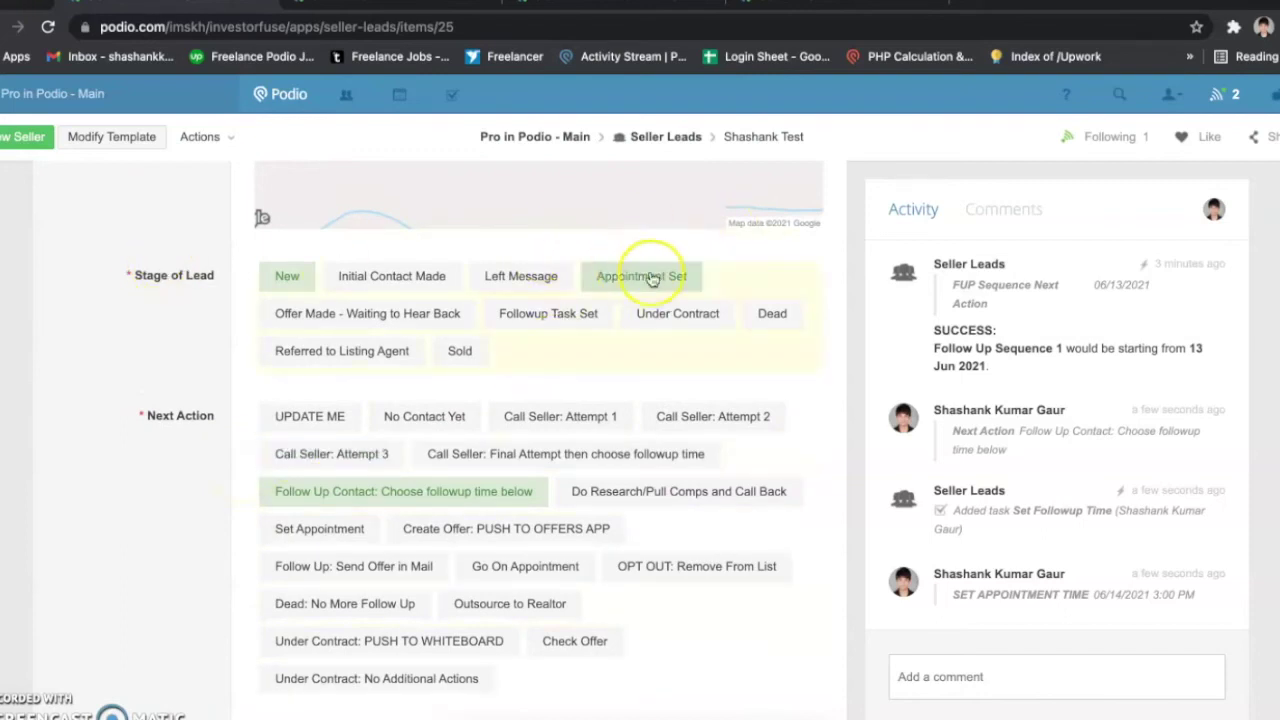
Step: Change Stage of Lead to Appointment Set and open the created 14 Jun appointment in a new tab
click(666, 277)
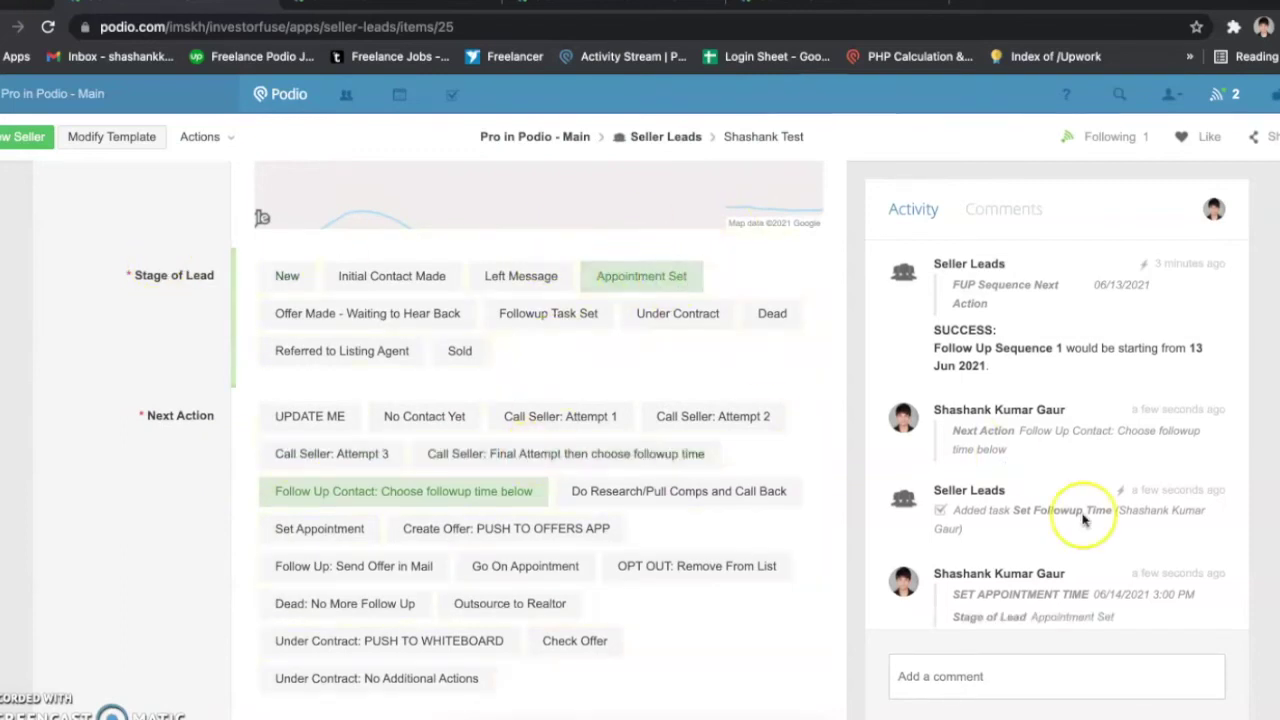
scroll(1083, 521, down, 3)
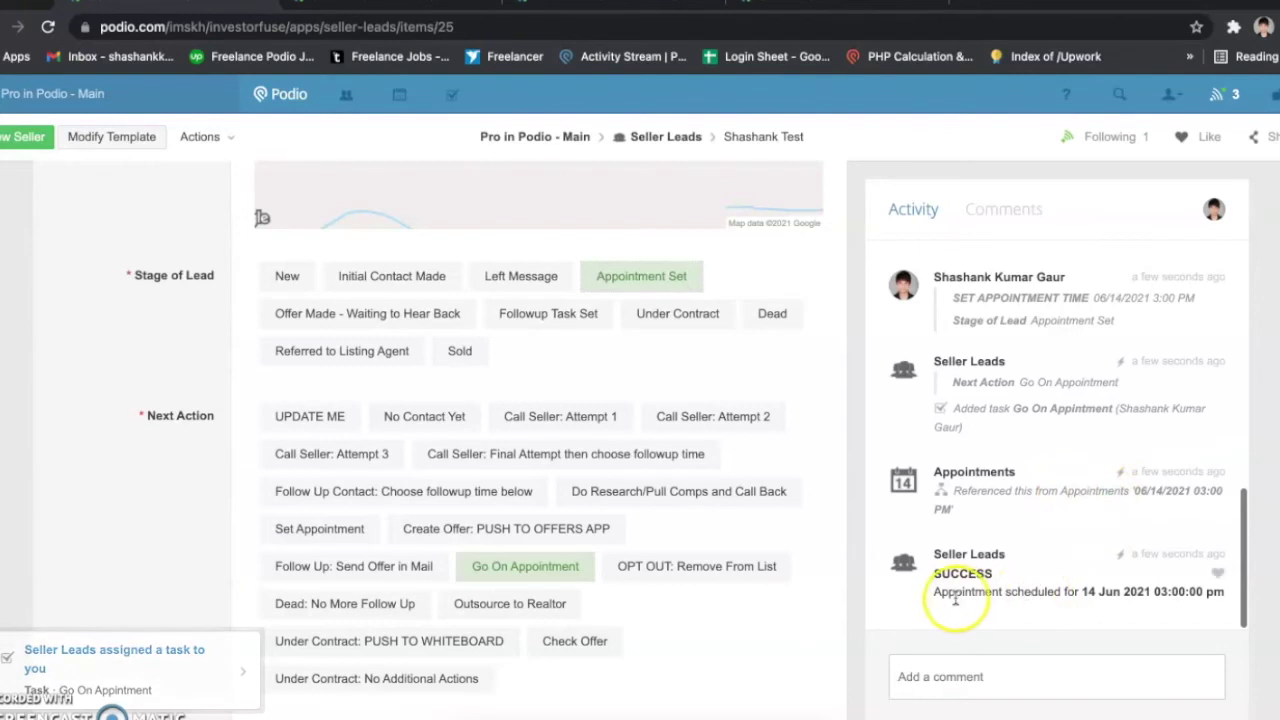
drag(933, 591, 1149, 592)
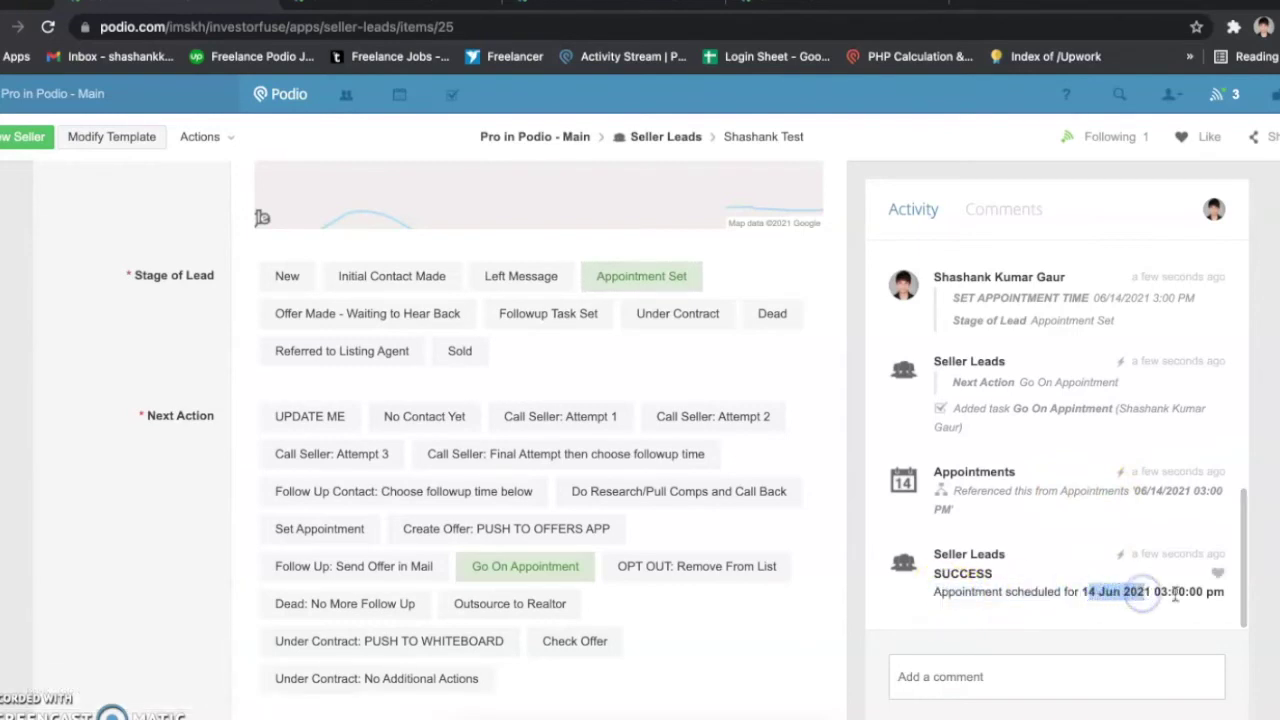
right_click(1160, 500)
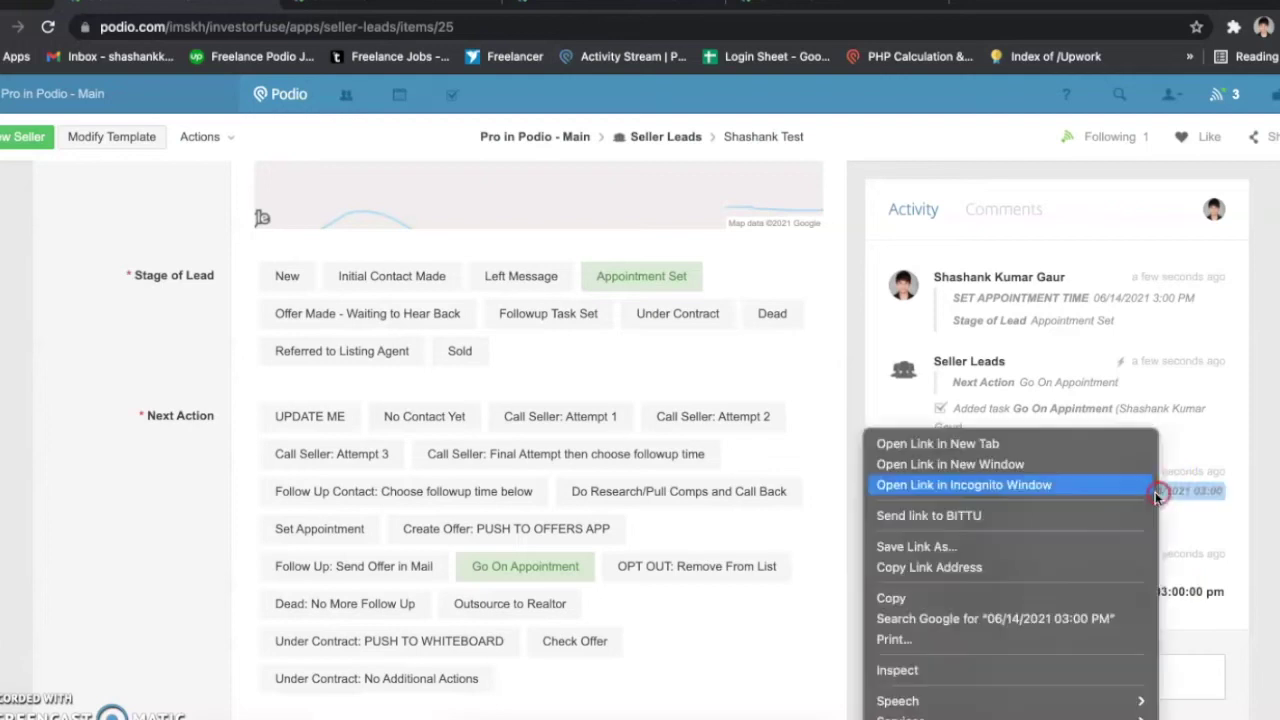
click(1125, 448)
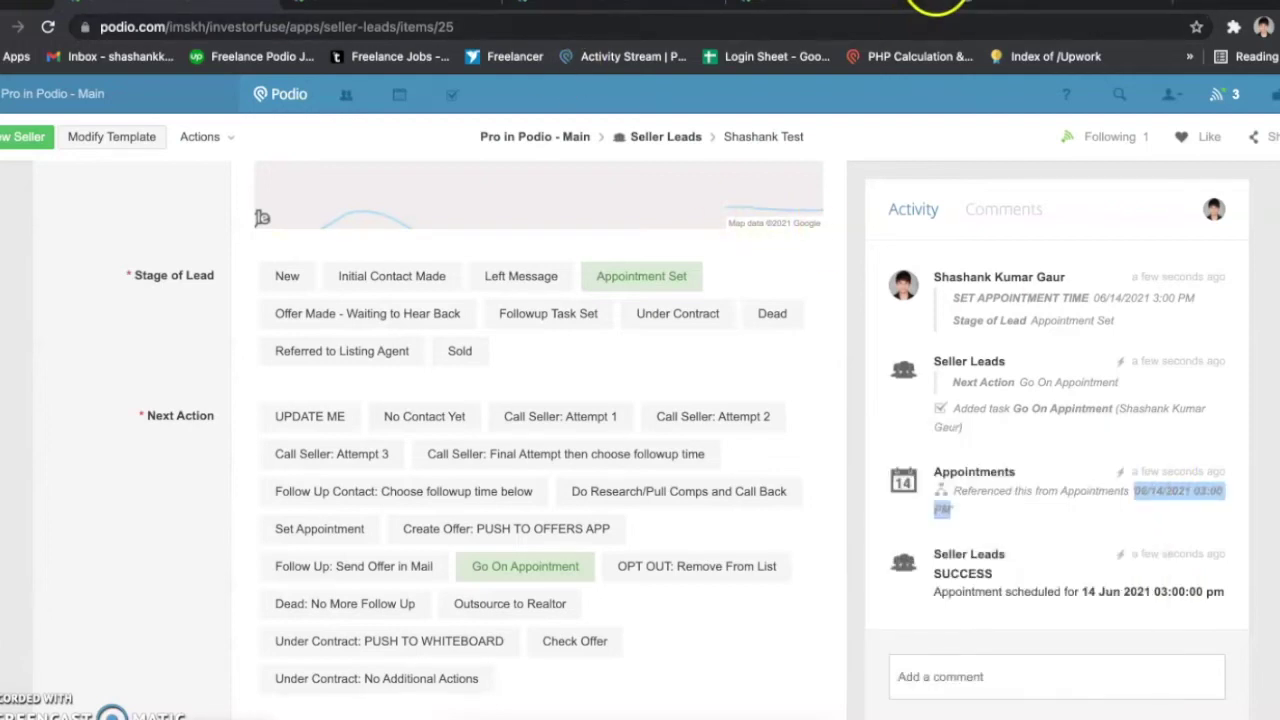
click(760, 5)
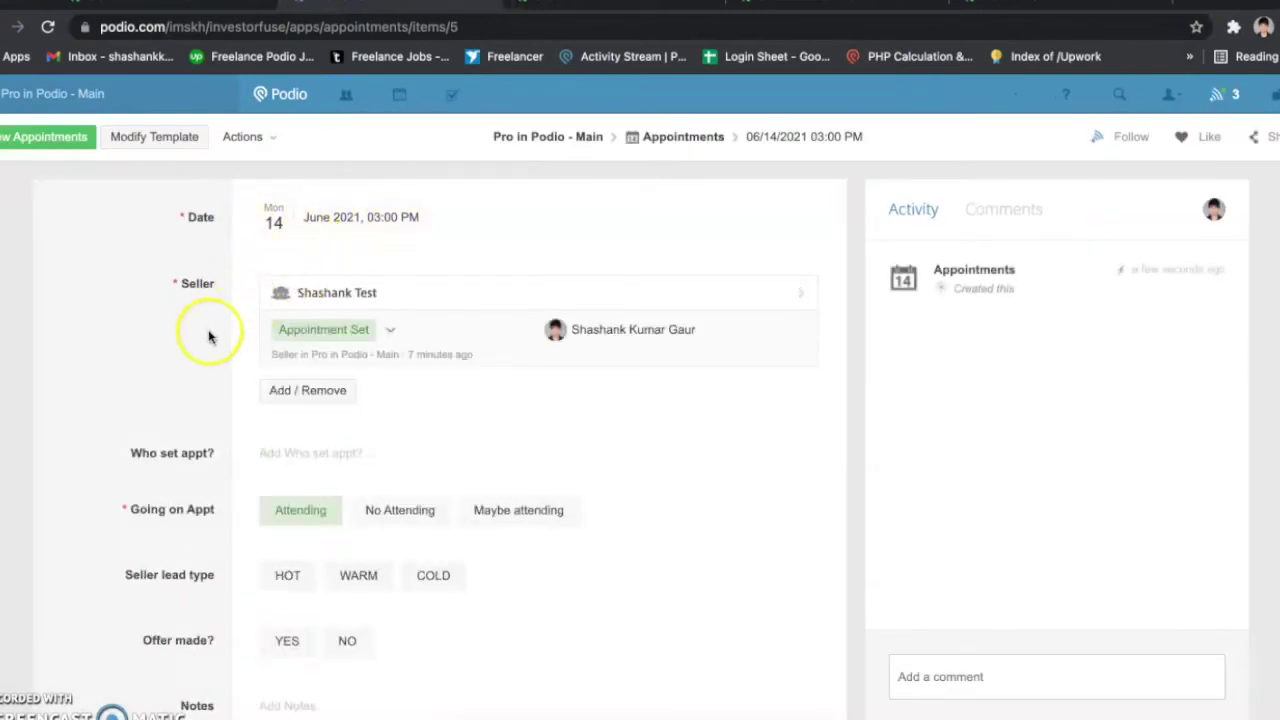
scroll(229, 336, down, 2)
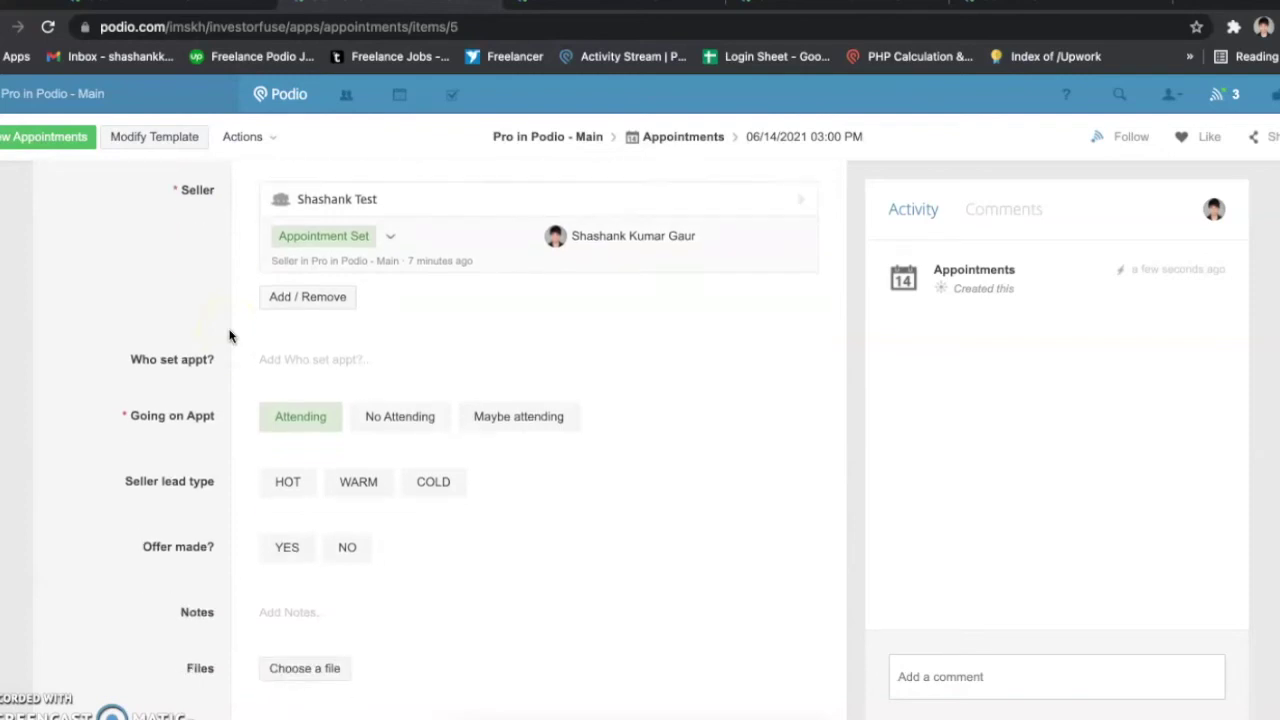
click(300, 362)
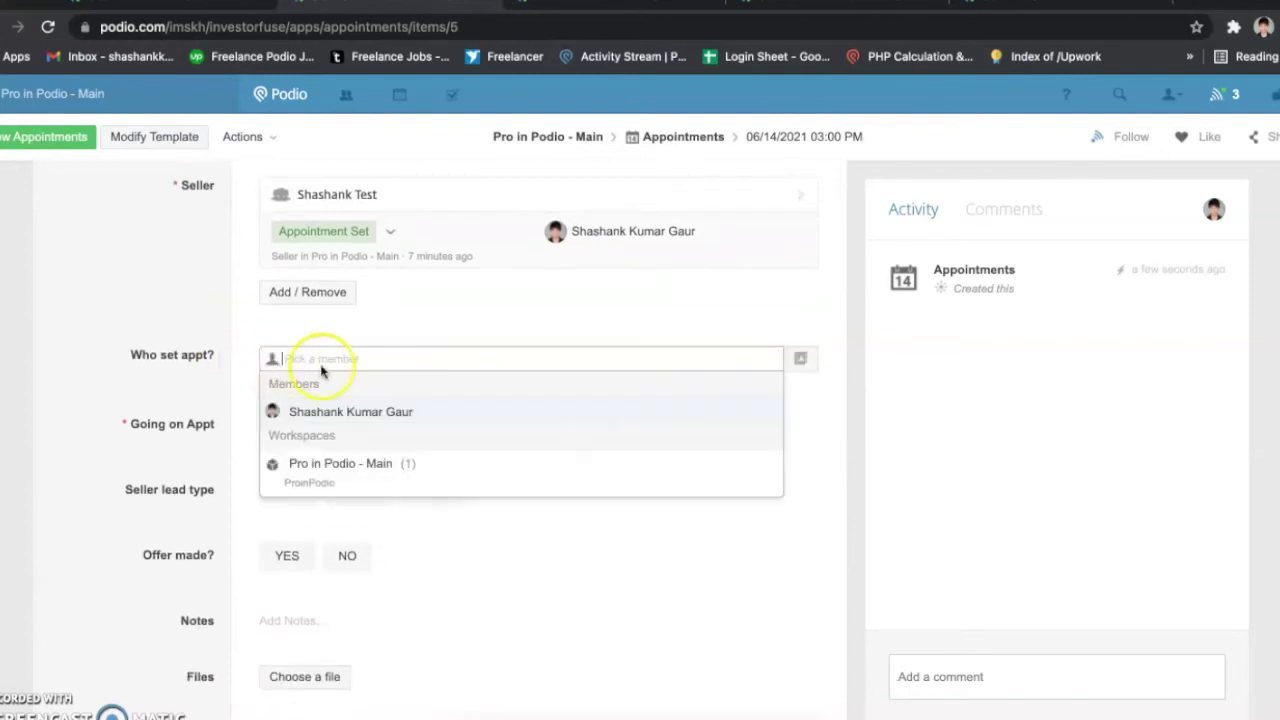
click(198, 410)
scroll(205, 408, down, 1)
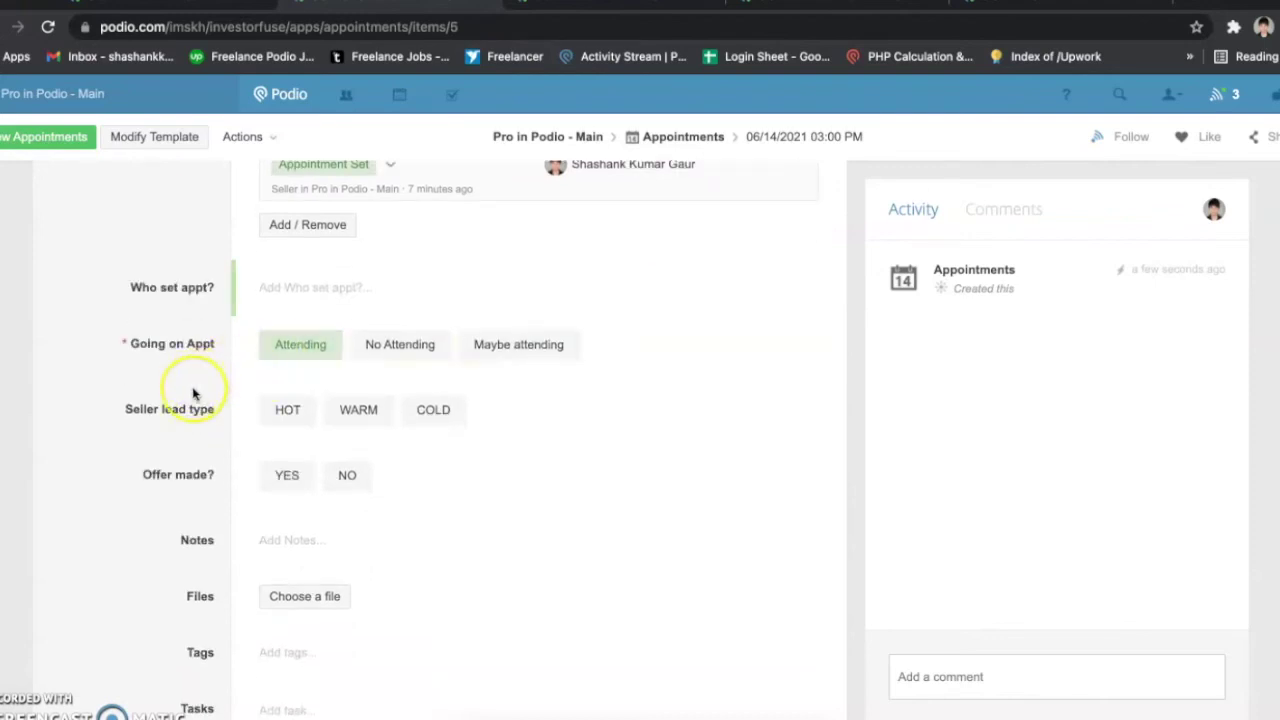
scroll(195, 395, down, 1)
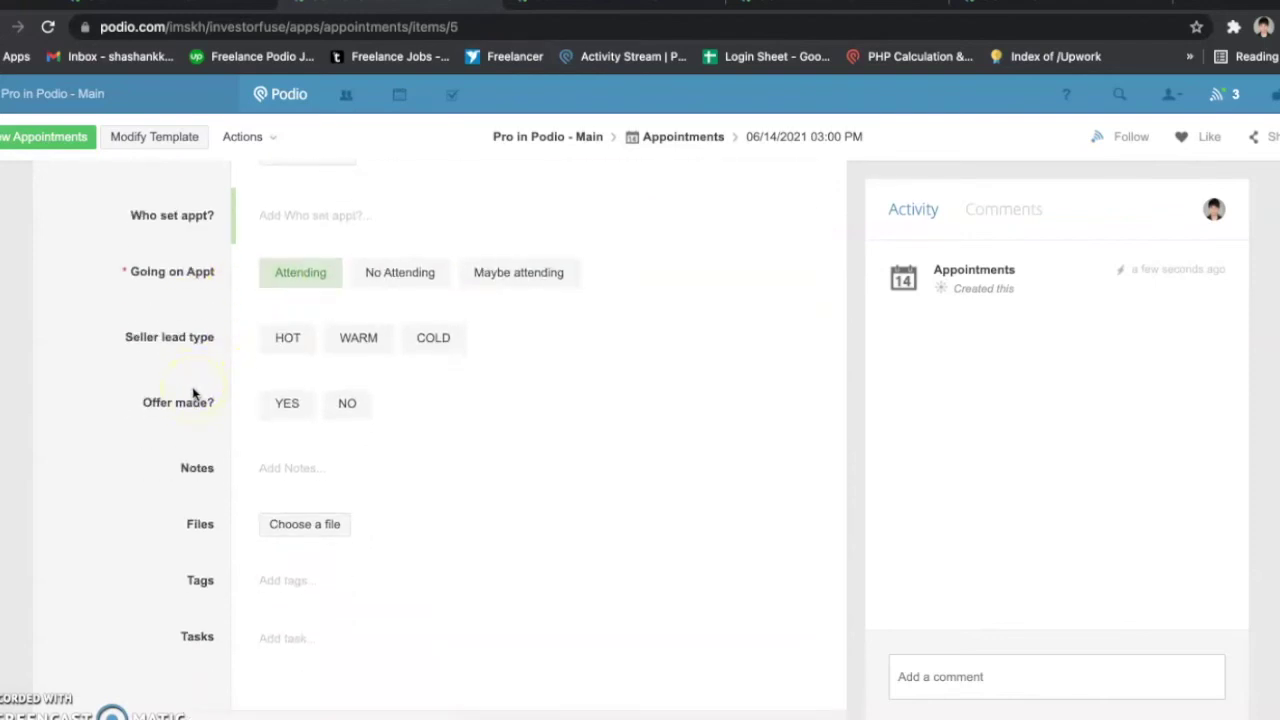
scroll(195, 395, down, 1)
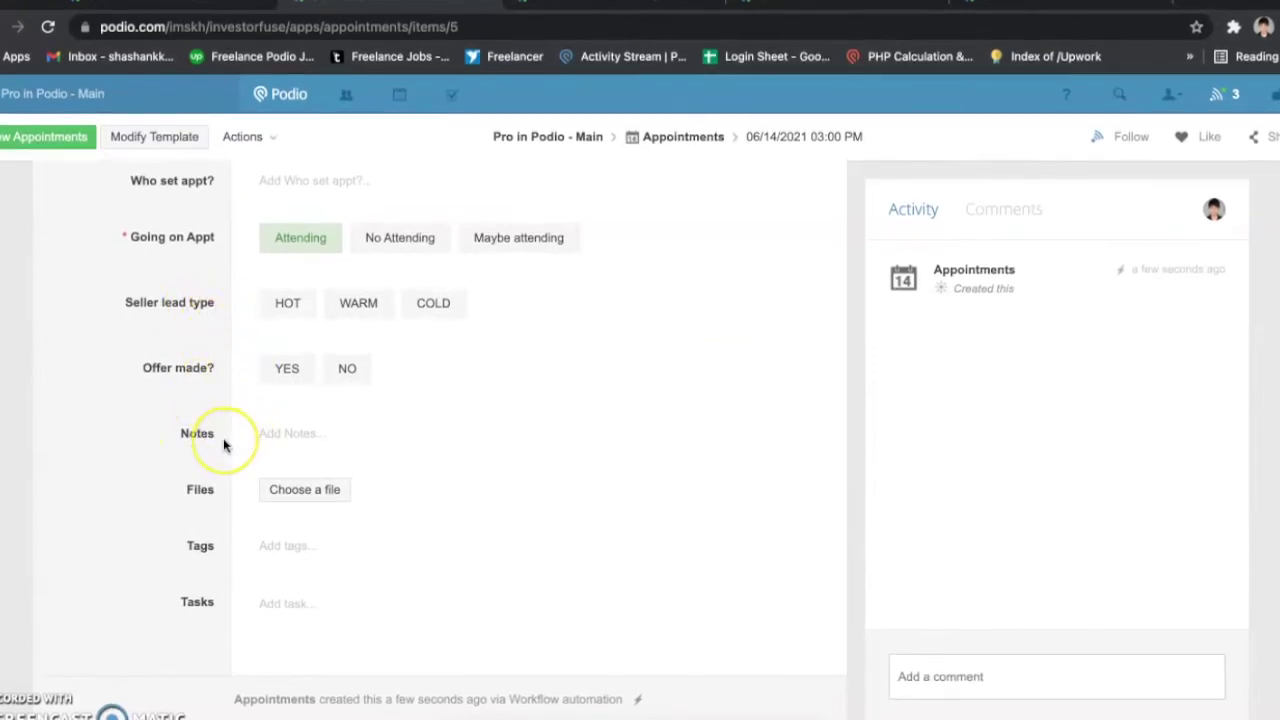
scroll(223, 440, up, 3)
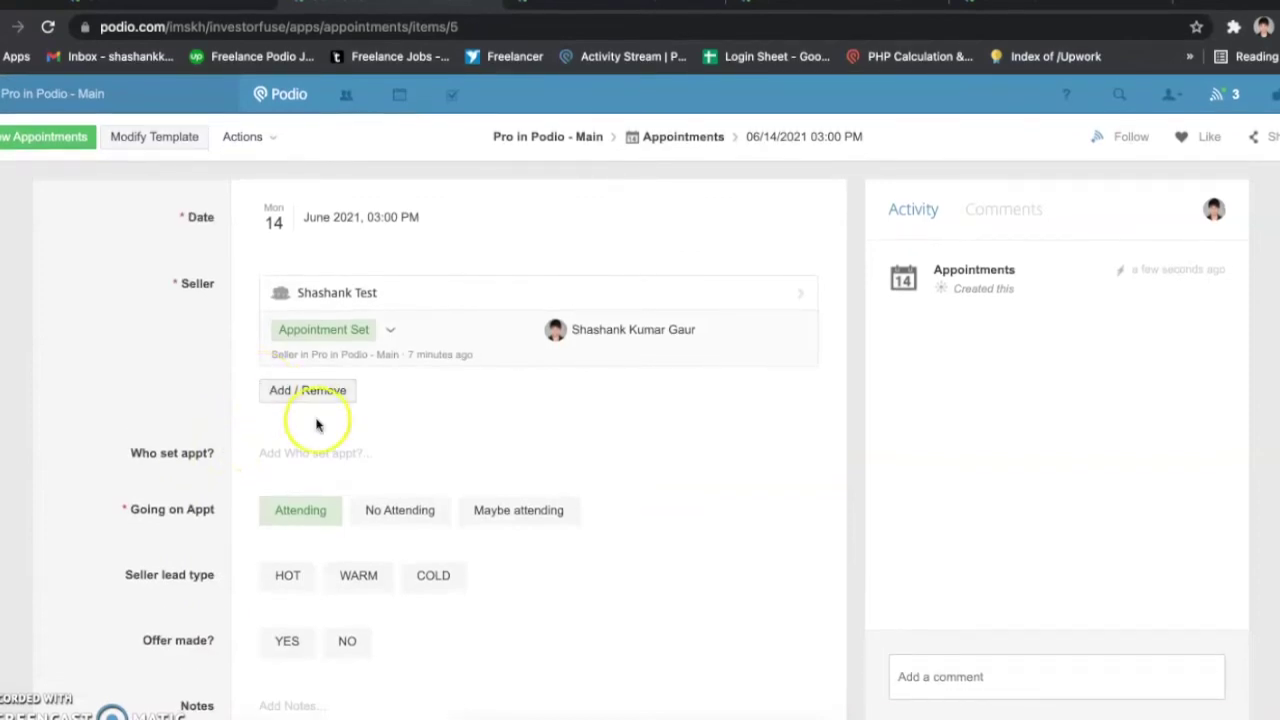
scroll(318, 424, down, 3)
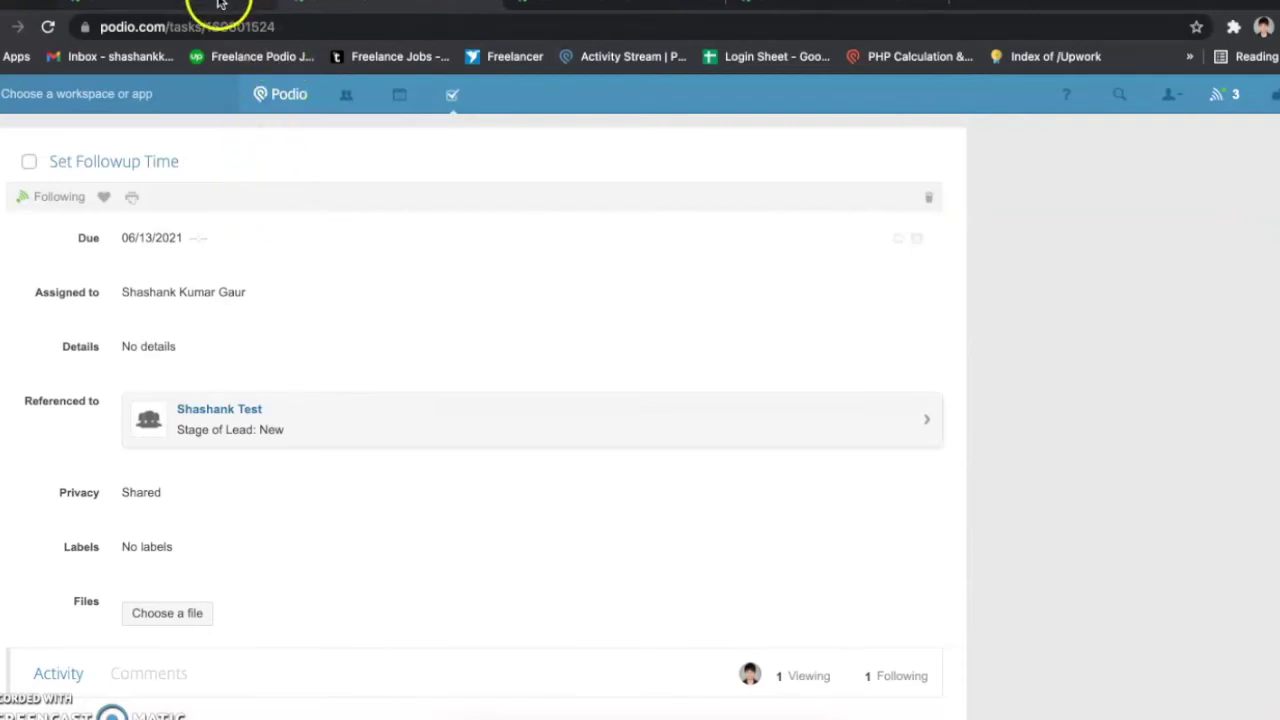
click(214, 8)
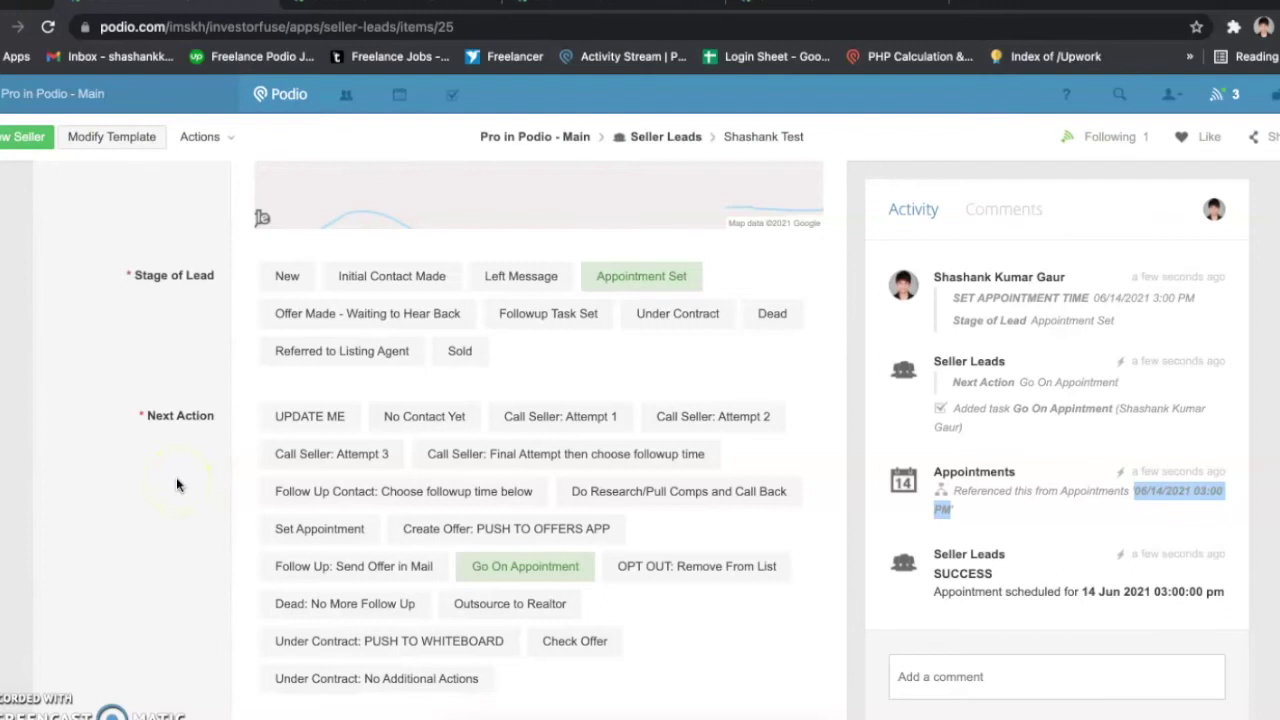
Step: Choose Create Offer: PUSH TO OFFERS APP as Next Action, then open the new offer record
scroll(176, 484, down, 1)
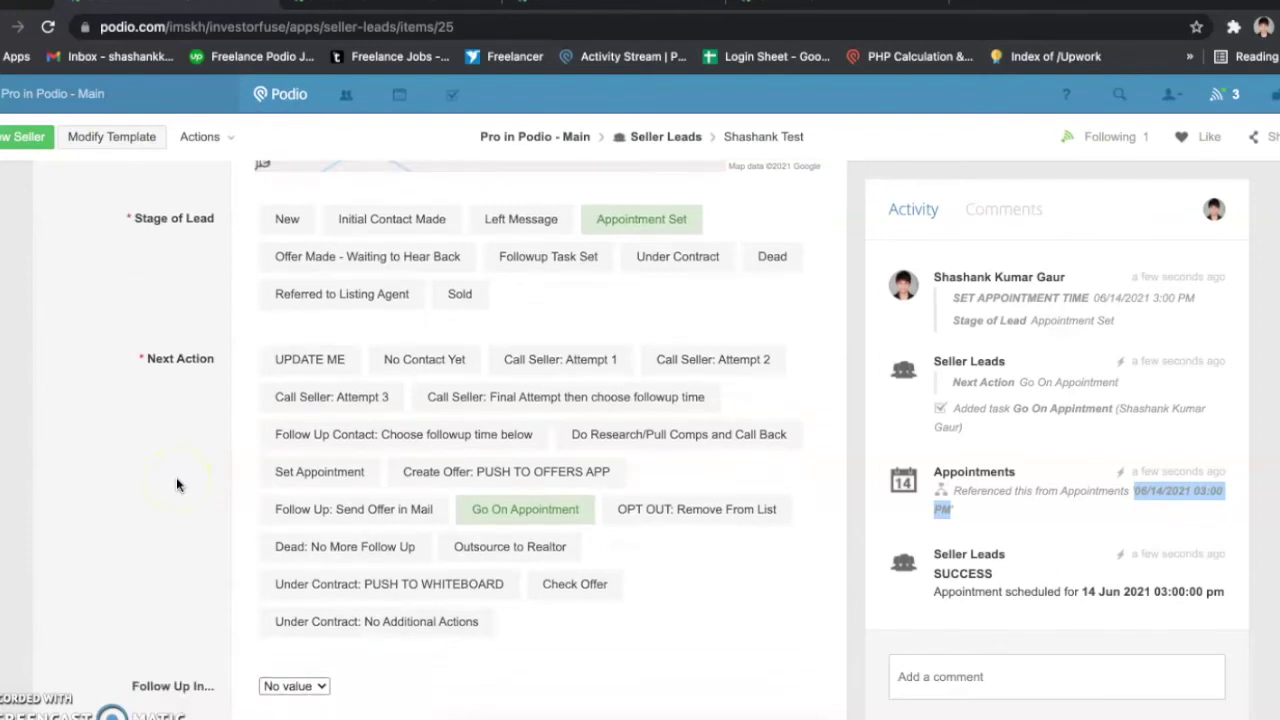
scroll(176, 485, down, 1)
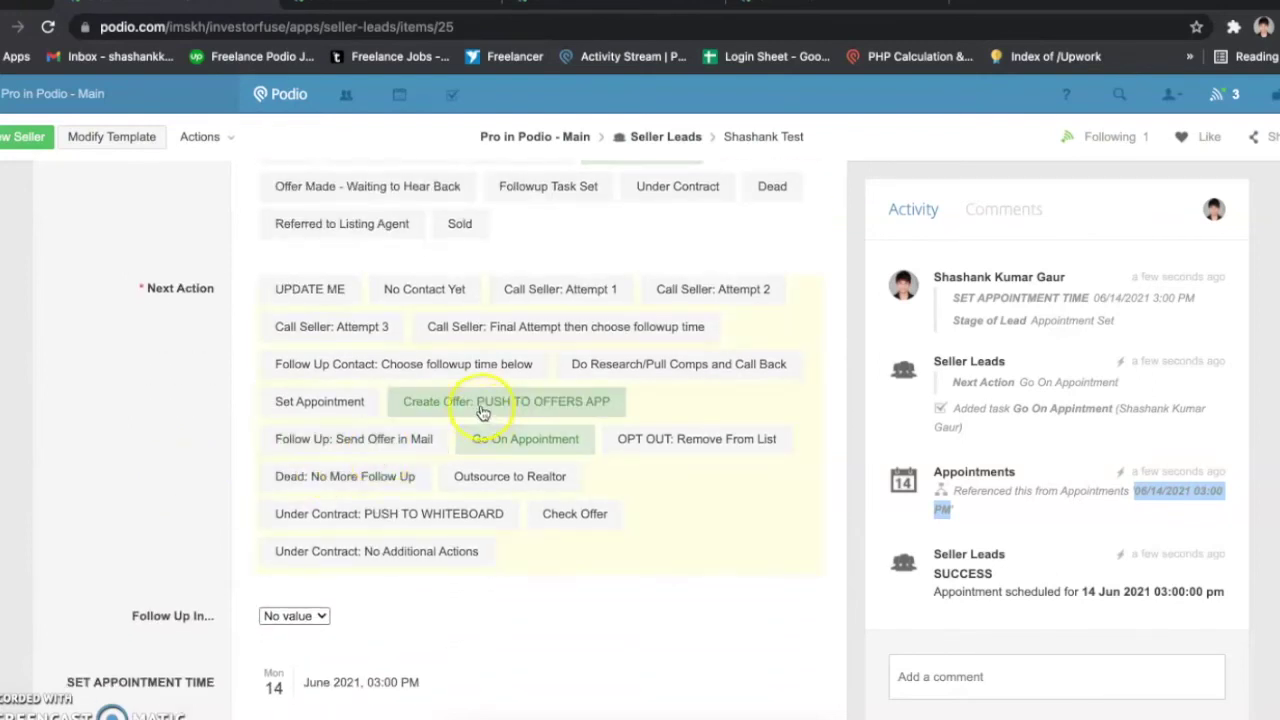
click(491, 405)
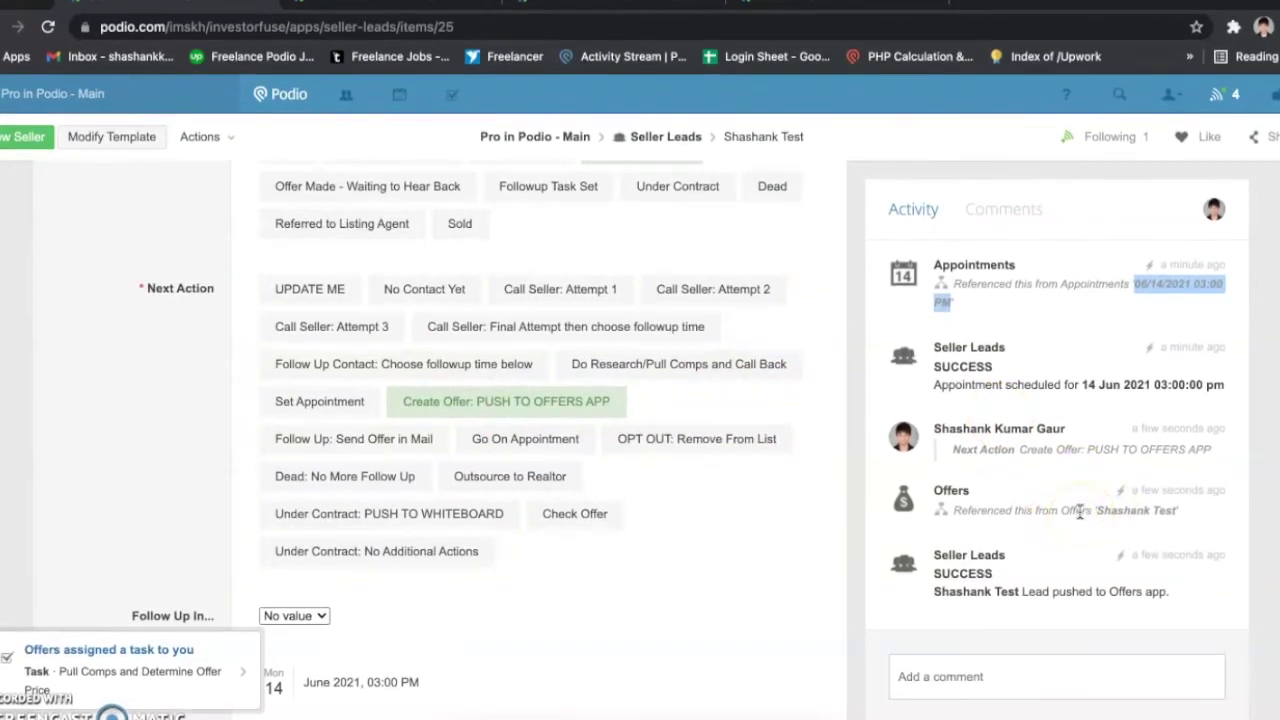
drag(953, 511, 1076, 514)
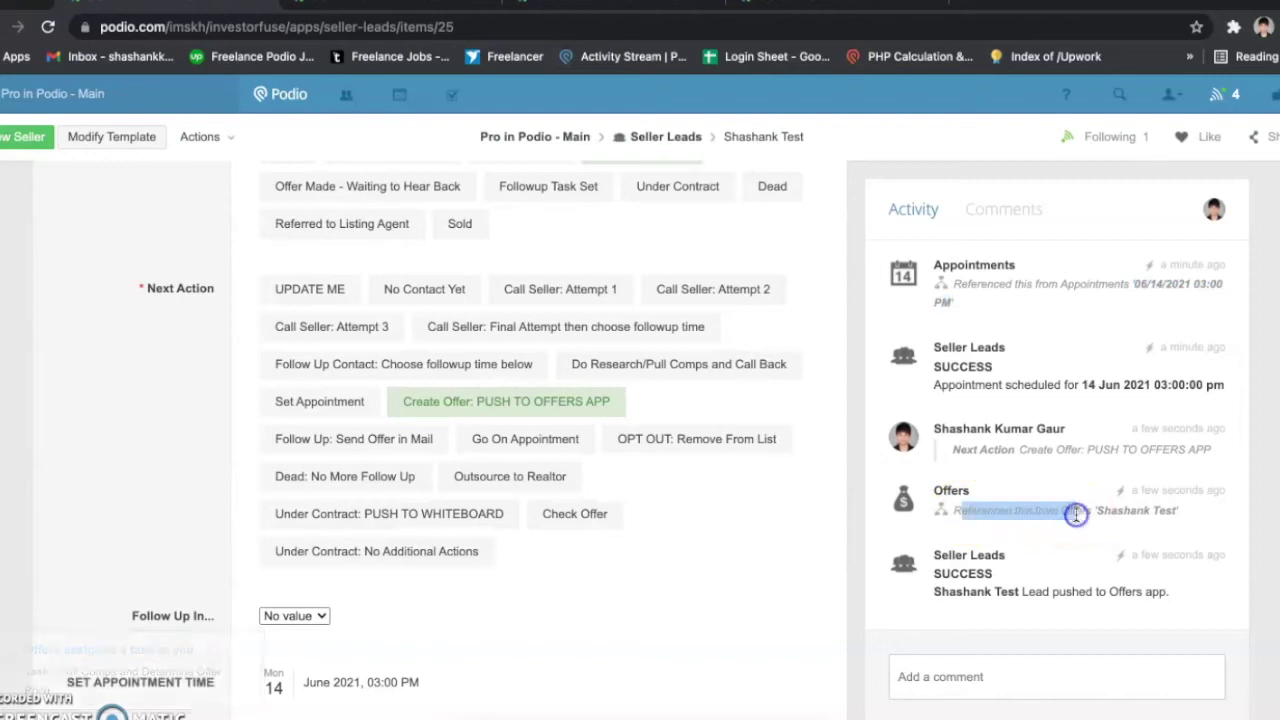
click(1076, 514)
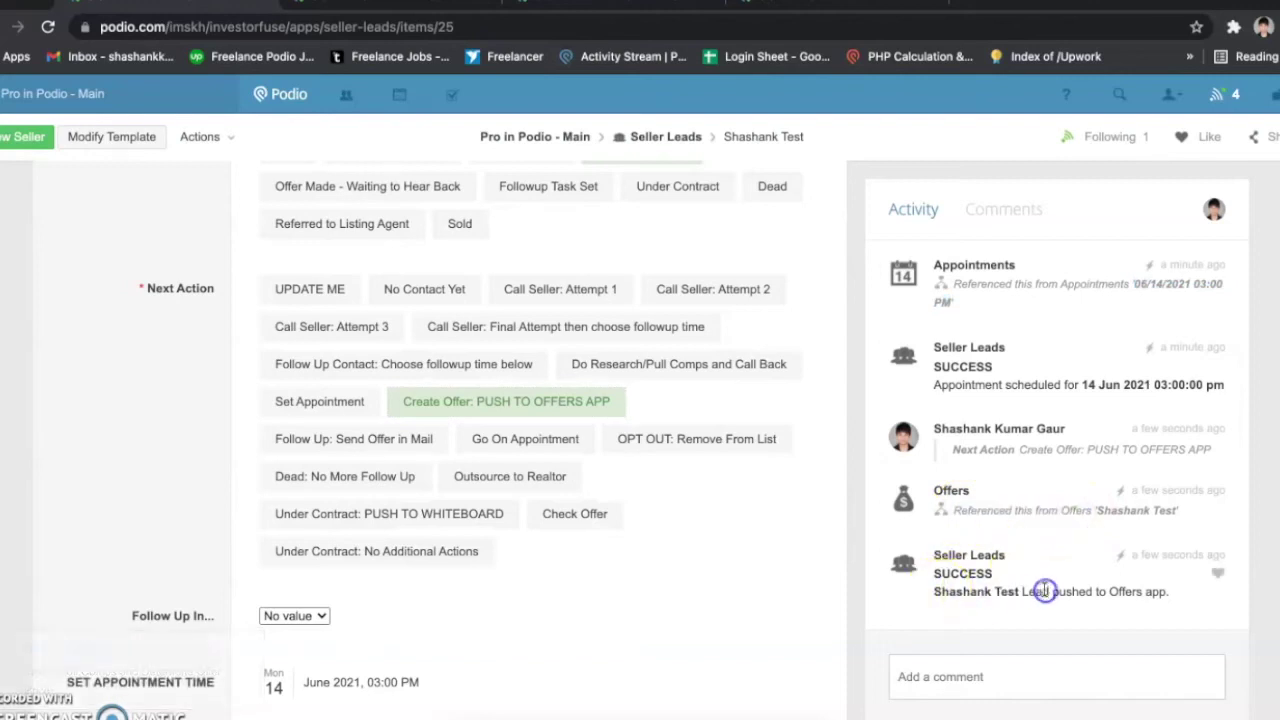
click(1057, 511)
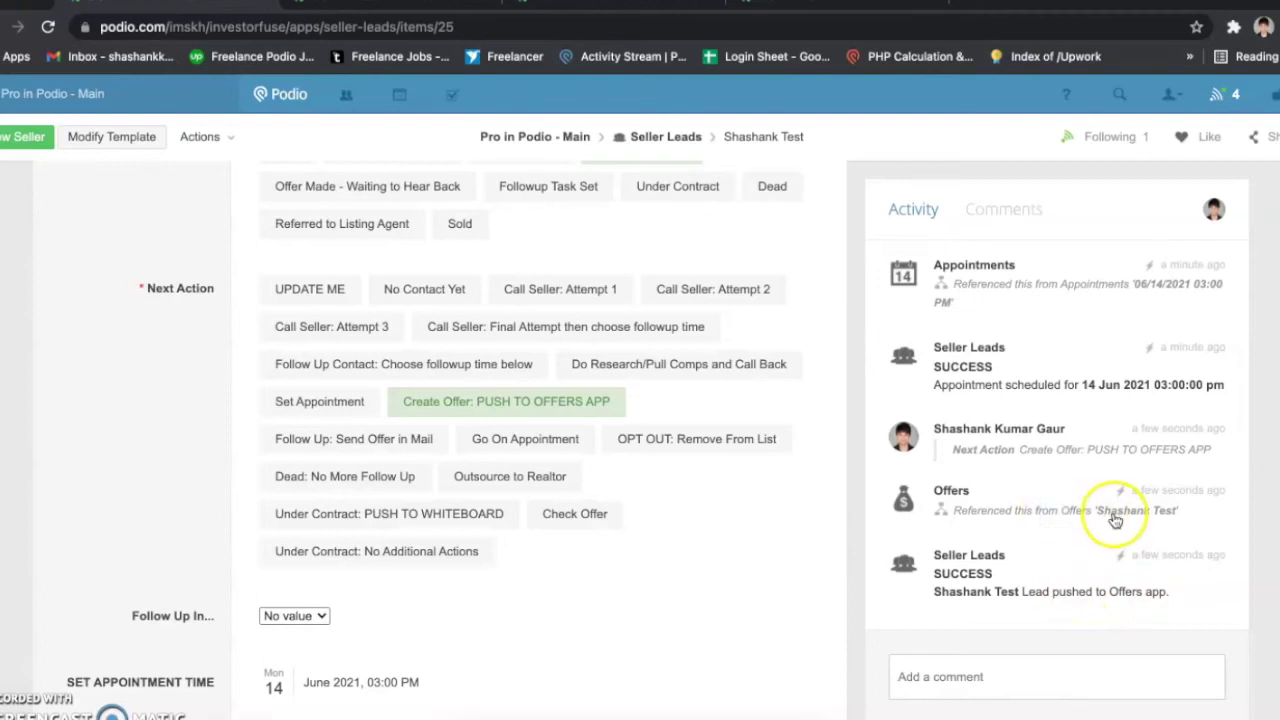
click(1115, 515)
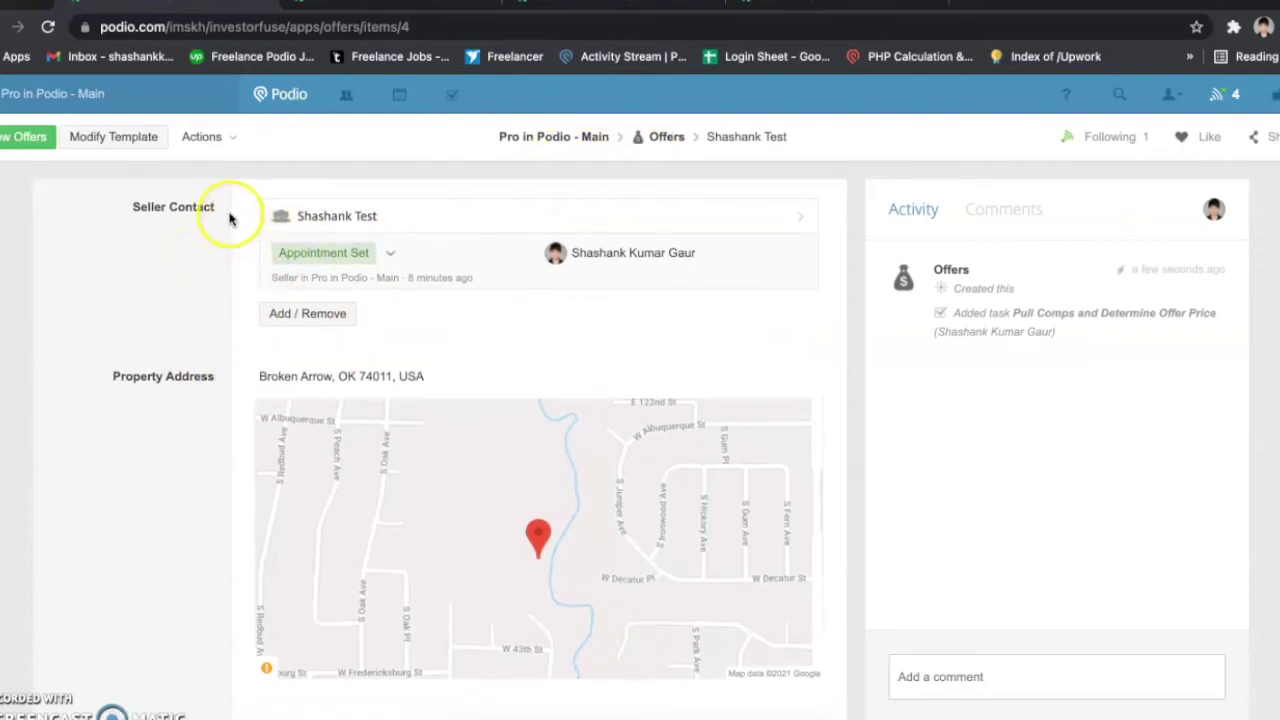
Step: Scroll down the offer page past the Property Address map to the Status field
scroll(246, 294, down, 1)
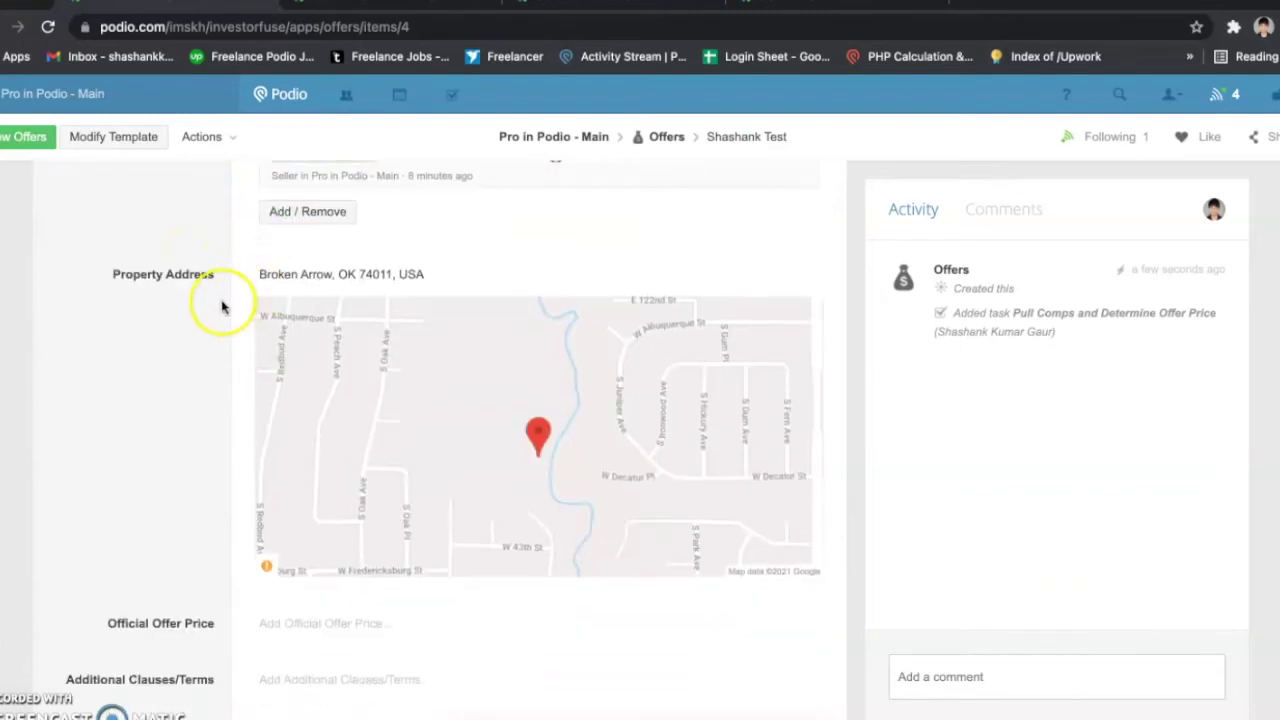
scroll(222, 308, down, 1)
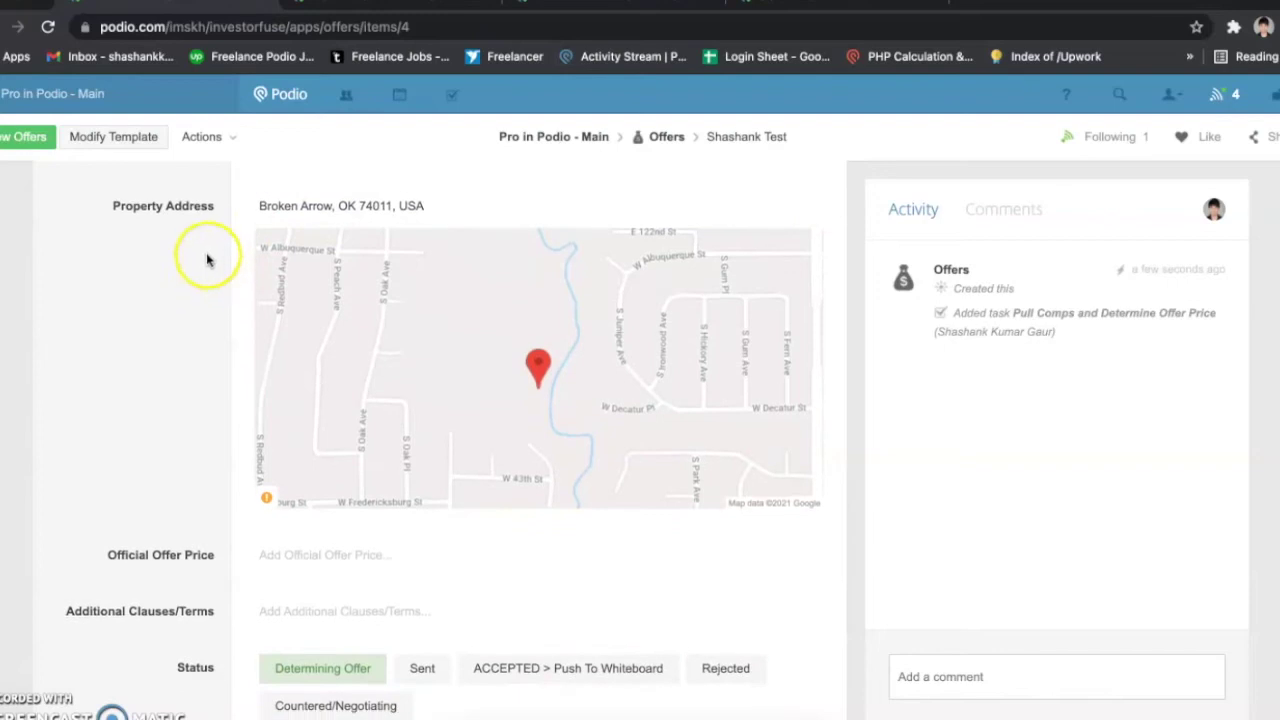
scroll(211, 412, down, 3)
scroll(213, 419, down, 6)
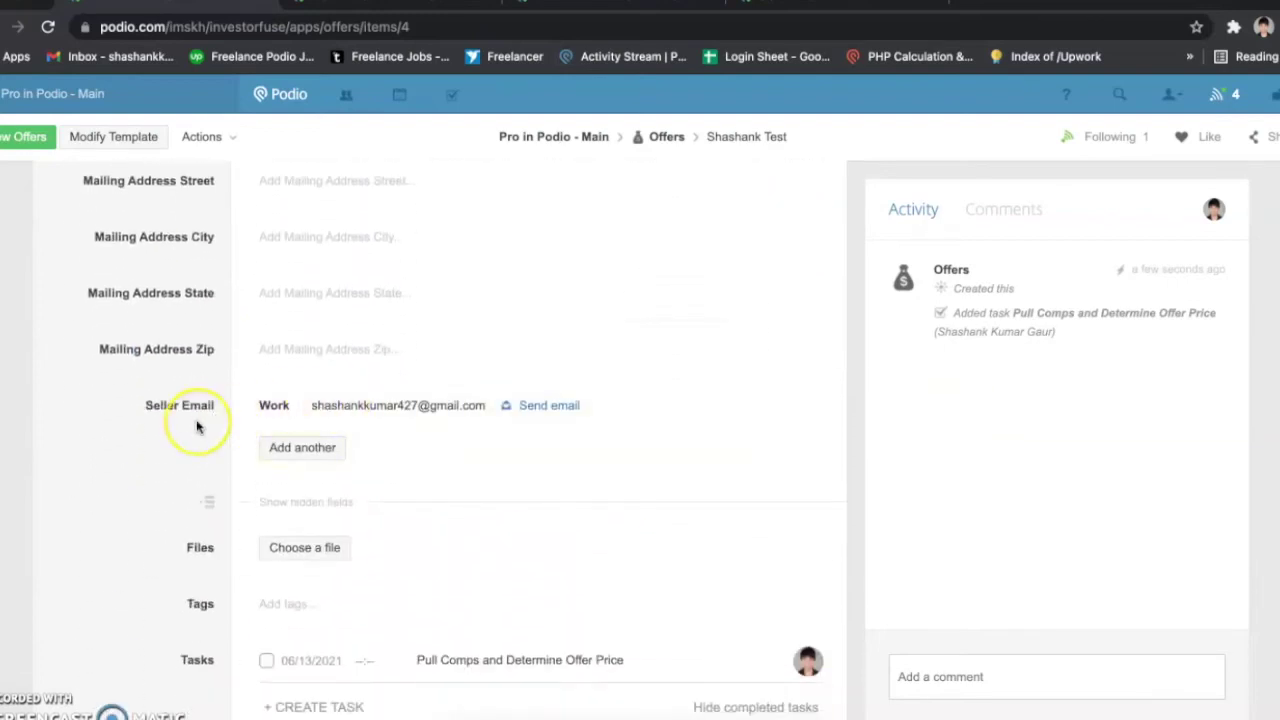
scroll(197, 423, up, 6)
scroll(197, 427, up, 5)
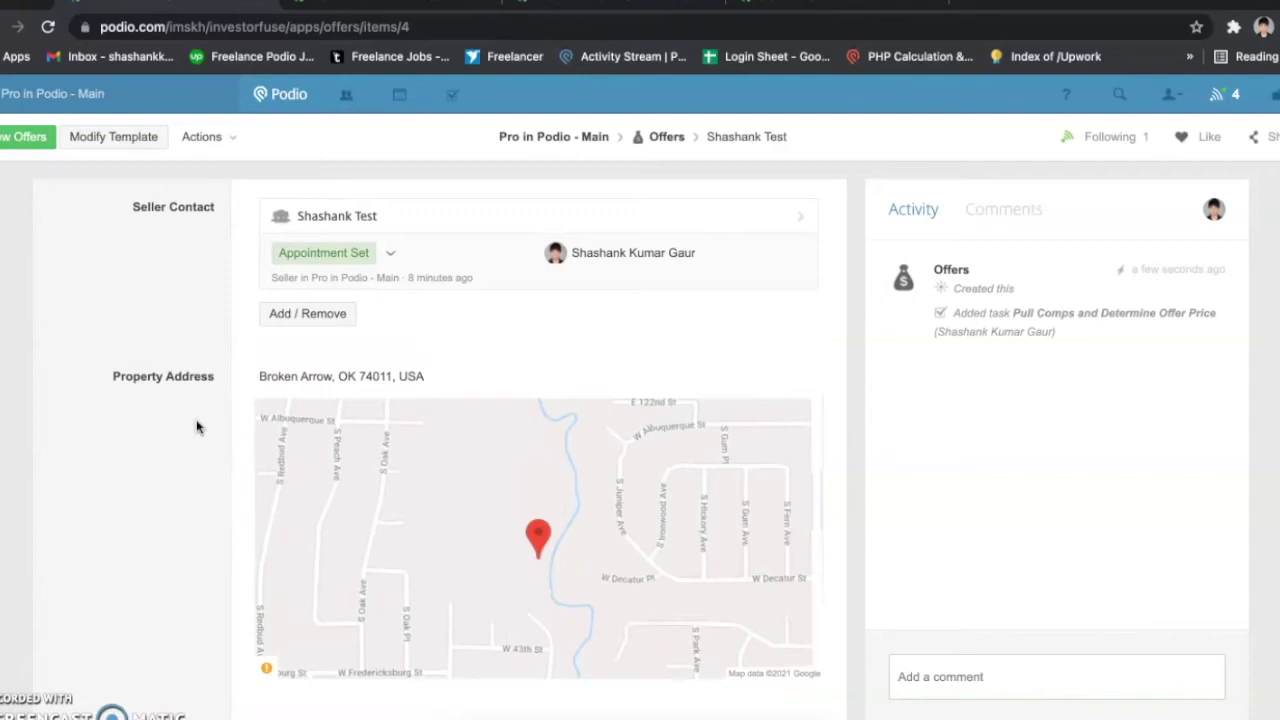
scroll(197, 427, down, 3)
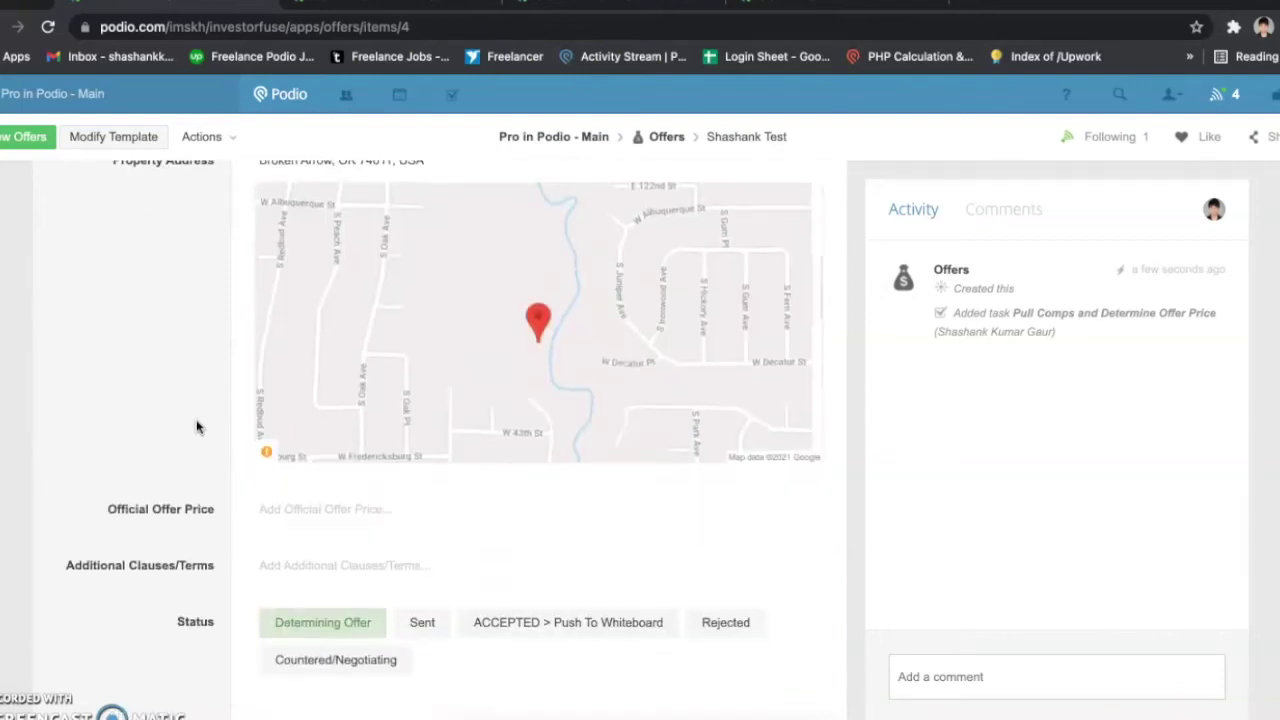
scroll(197, 427, down, 1)
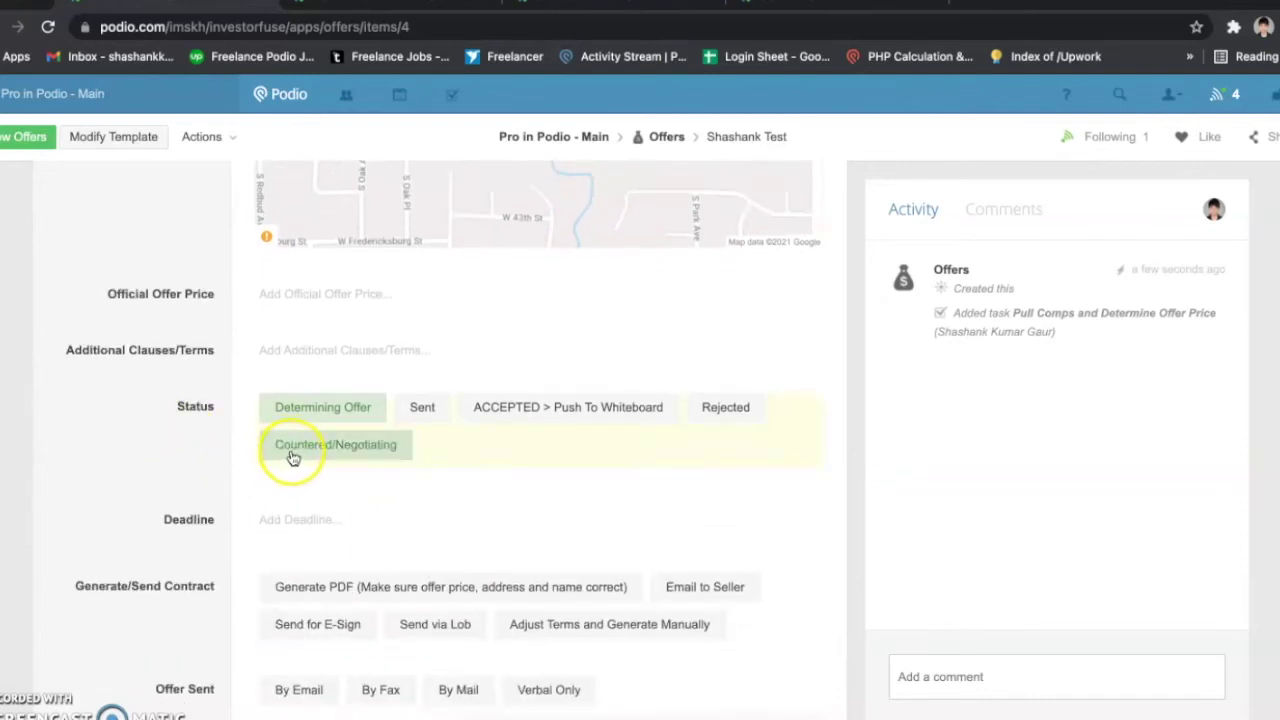
Step: Set the offer Status to Countered/Negotiating and select the Official Offer Price field
click(291, 453)
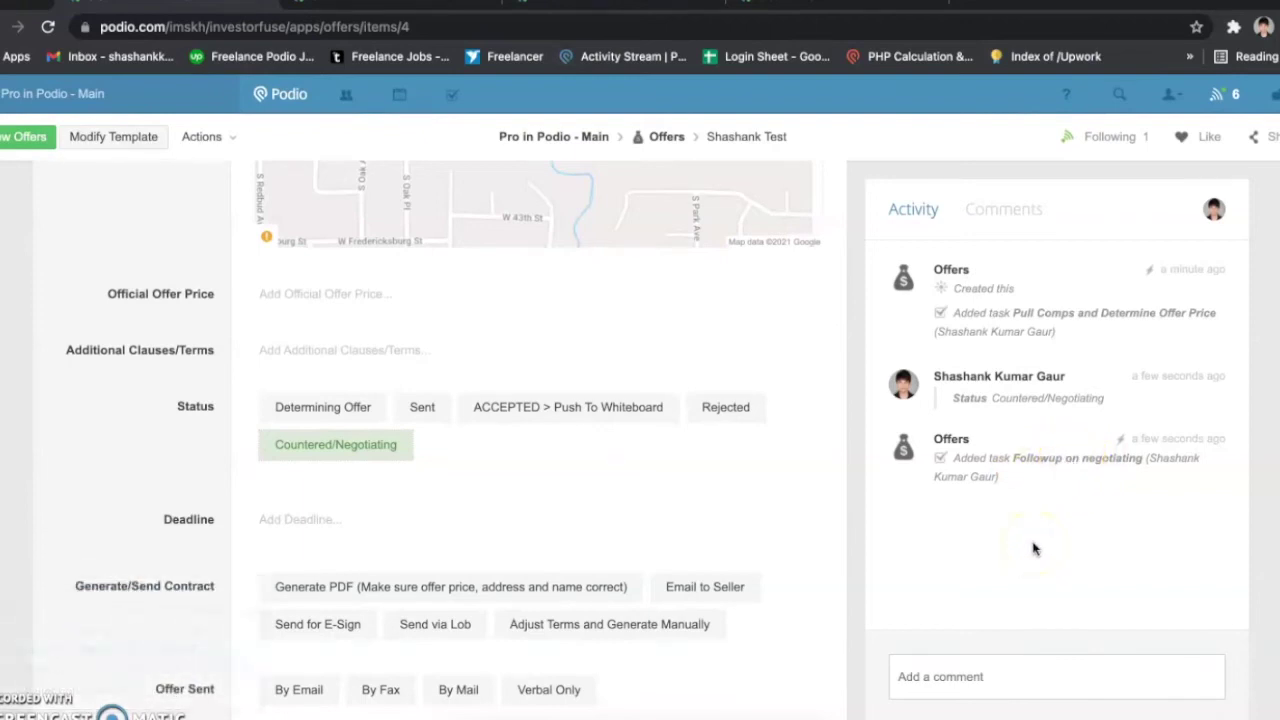
click(968, 537)
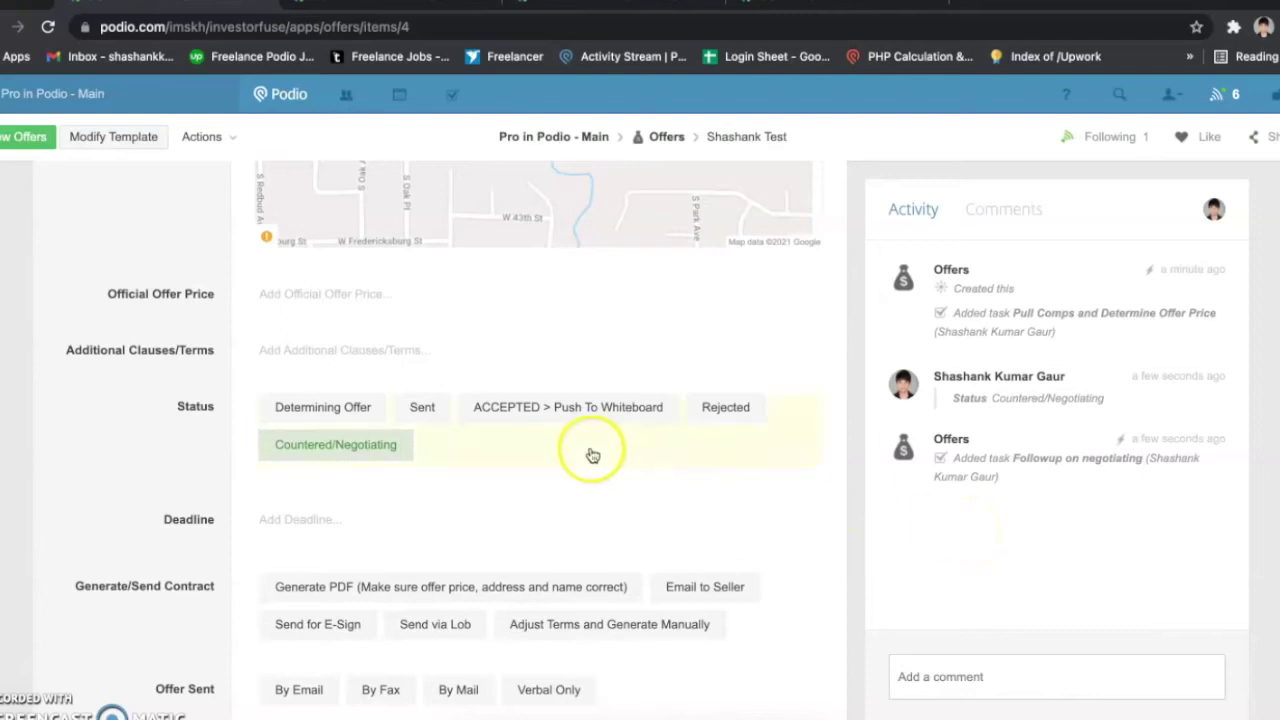
click(378, 297)
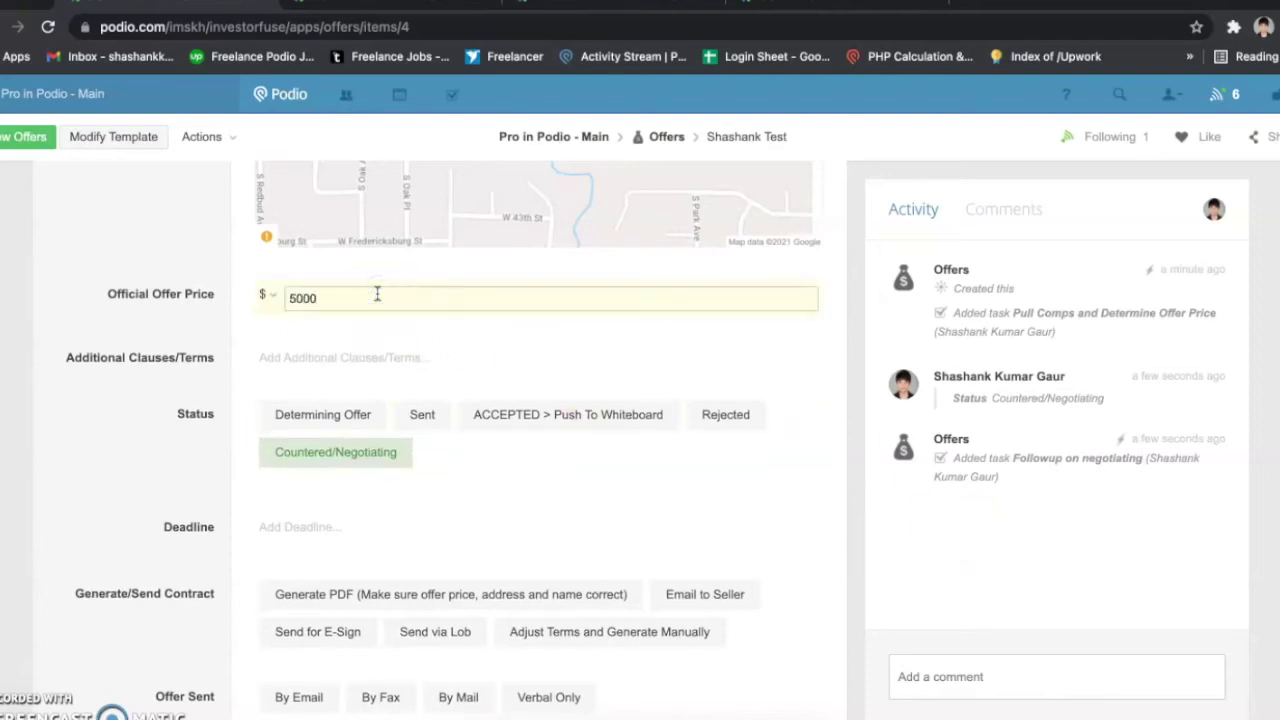
Step: Save 50000 as the Official Offer Price, shown as $50,000.00
click(191, 359)
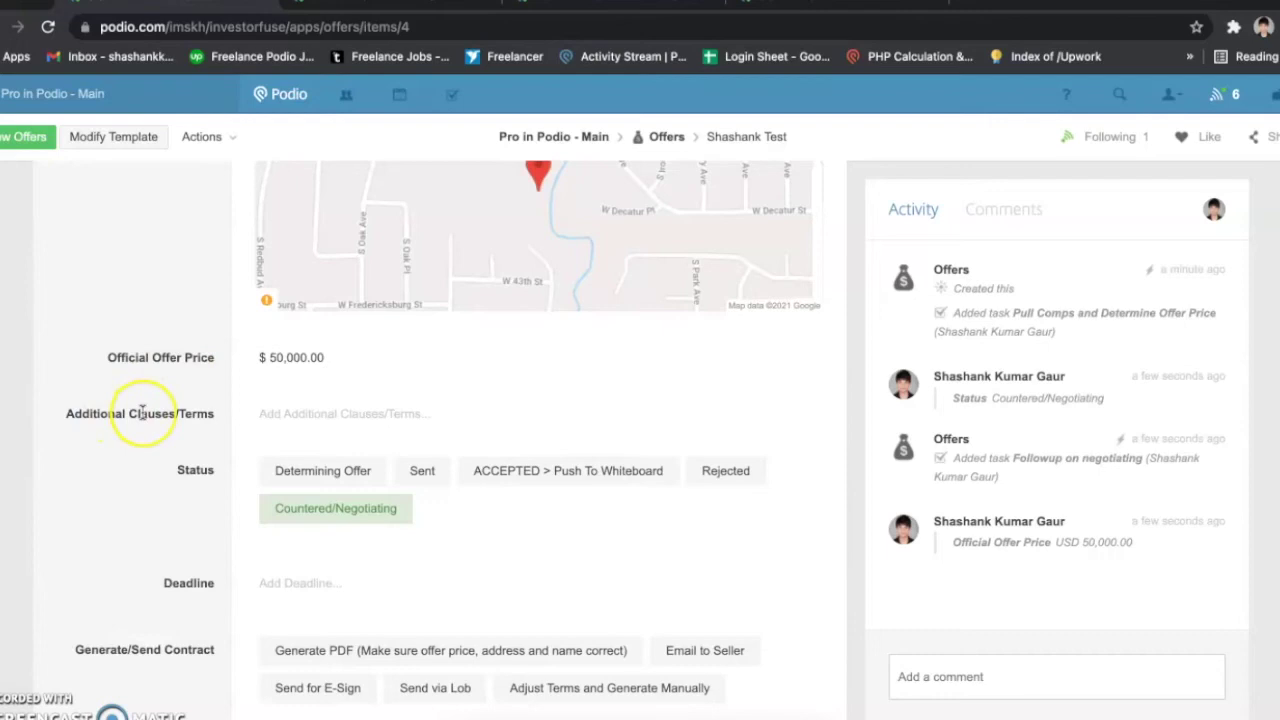
scroll(140, 410, up, 1)
scroll(142, 412, down, 1)
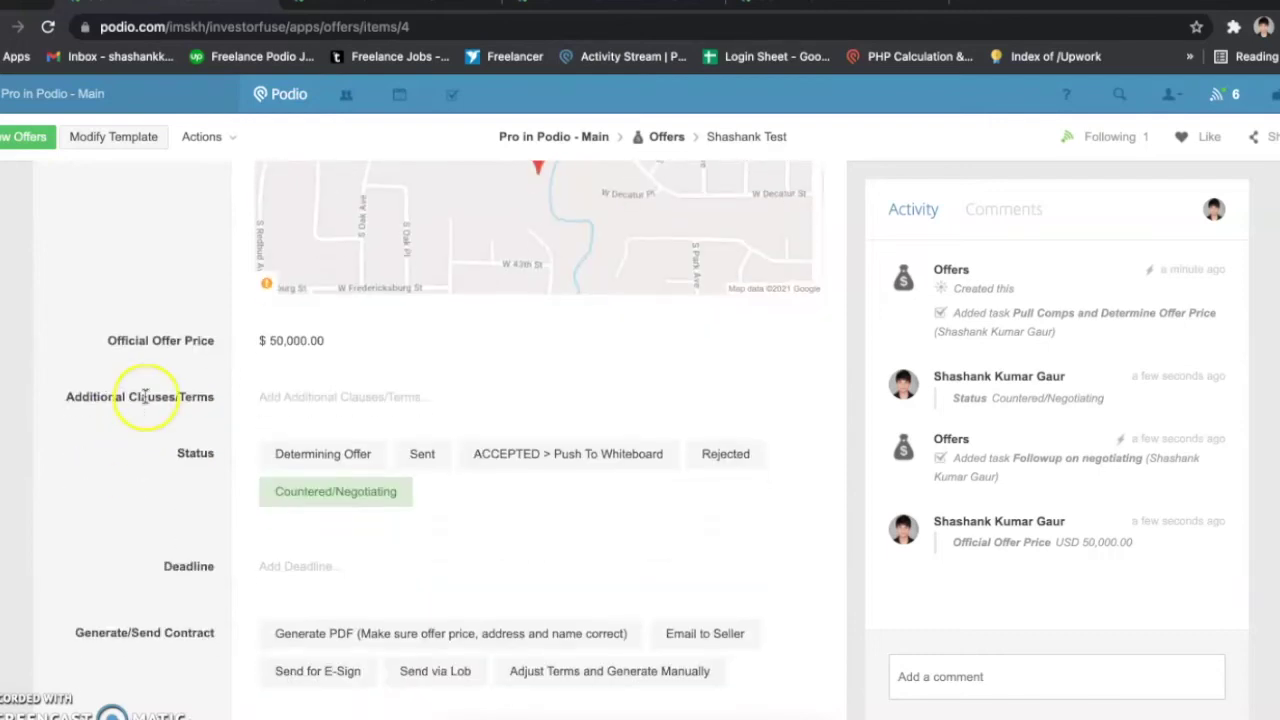
Step: Copy the Additional Clauses/Terms label and paste it into the Additional Clauses/Terms field
triple_click(145, 396)
key(ctrl+c)
click(306, 393)
key(ctrl+v)
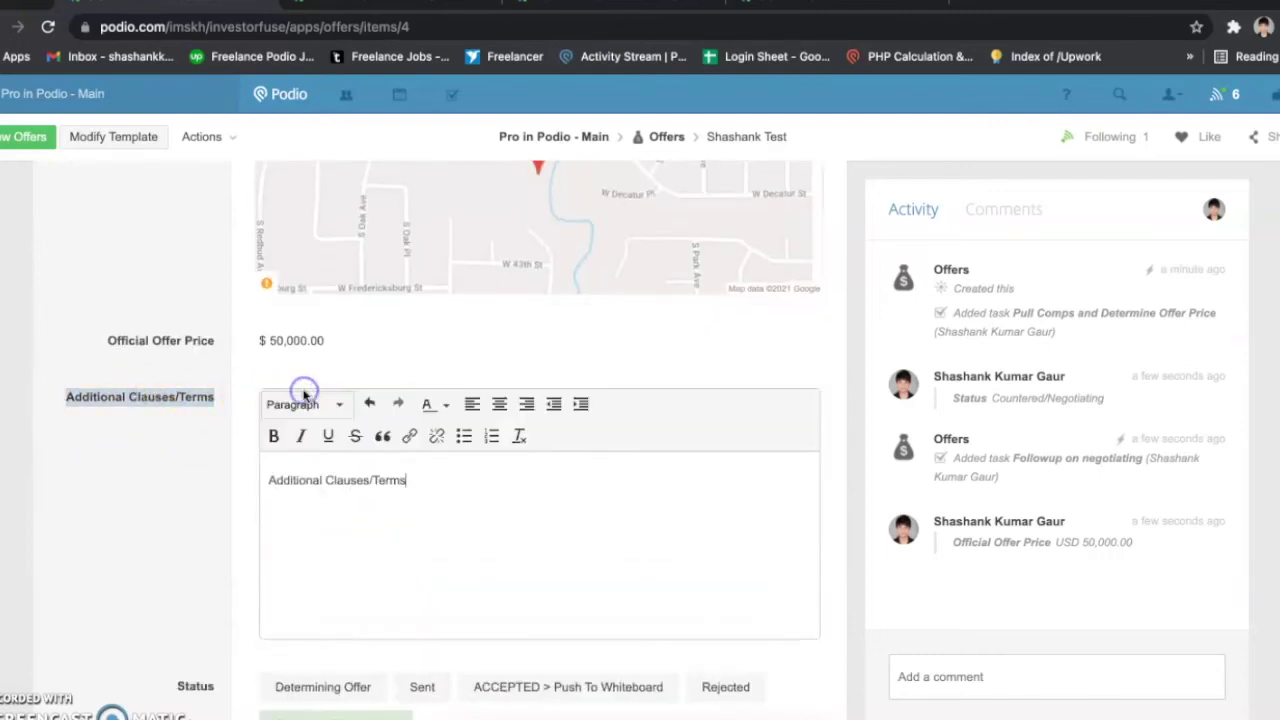
click(172, 450)
scroll(171, 451, down, 3)
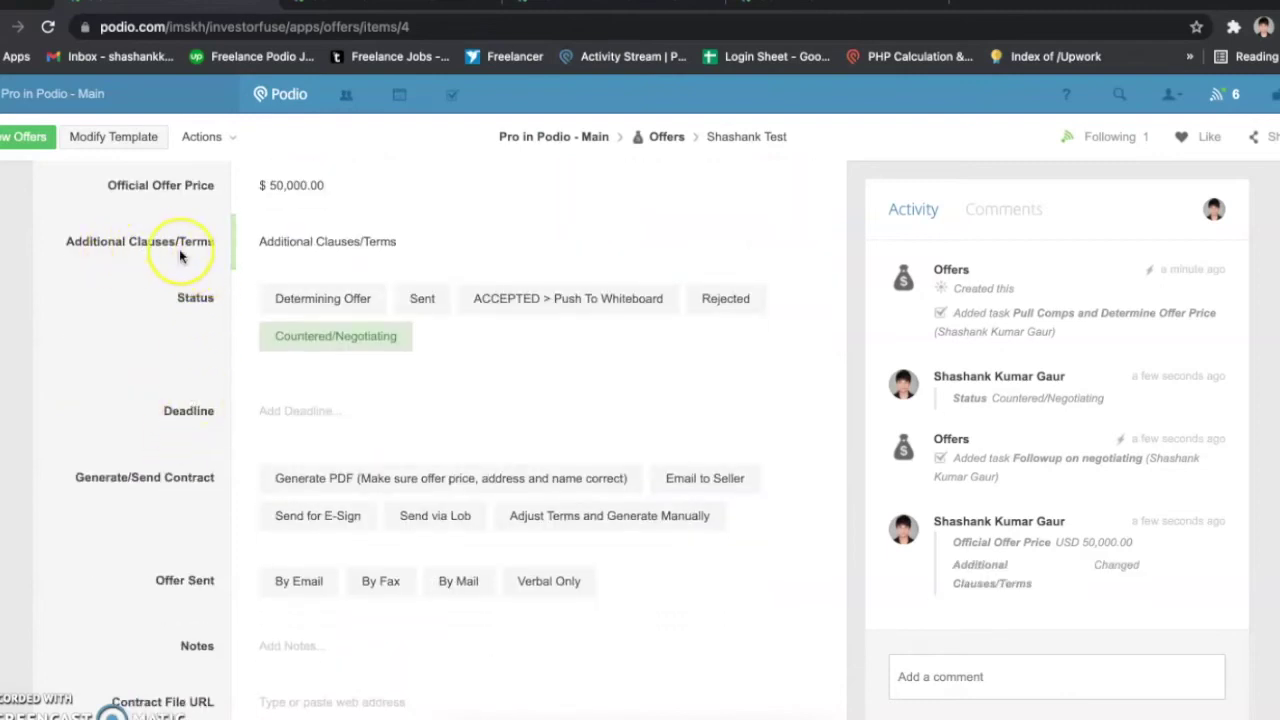
scroll(179, 249, down, 1)
scroll(179, 249, up, 1)
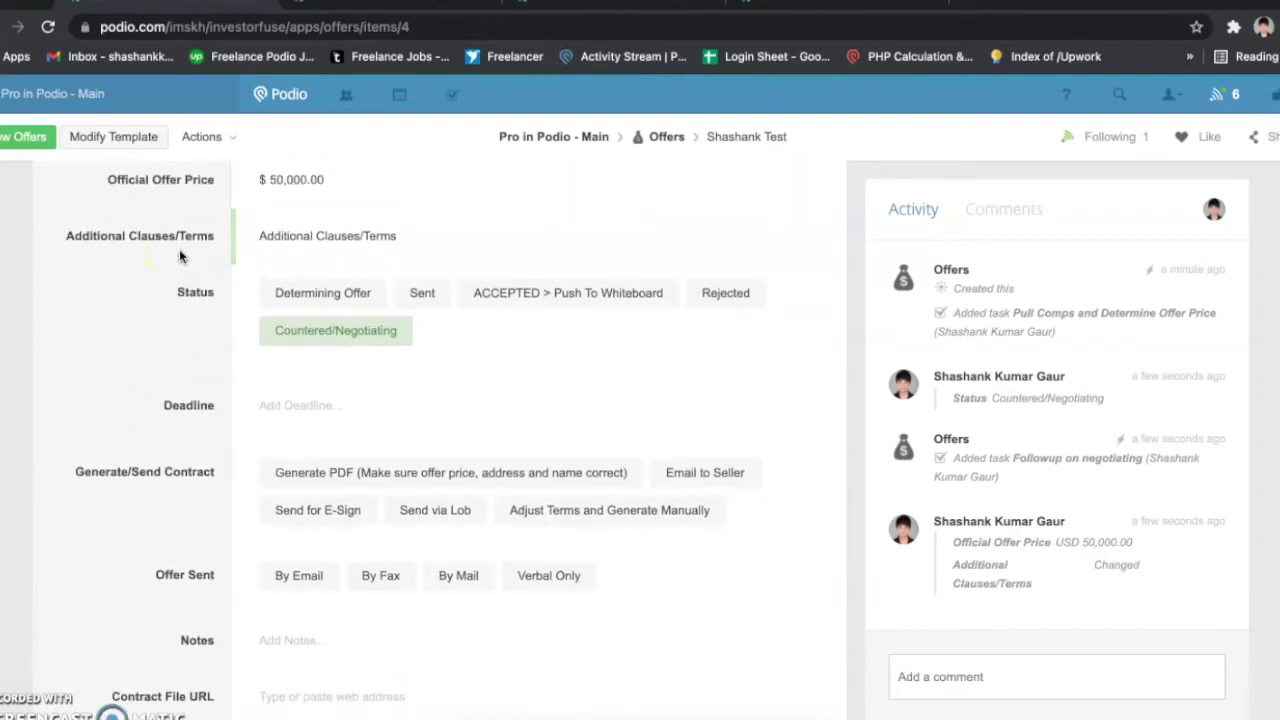
scroll(179, 257, down, 1)
scroll(189, 370, down, 4)
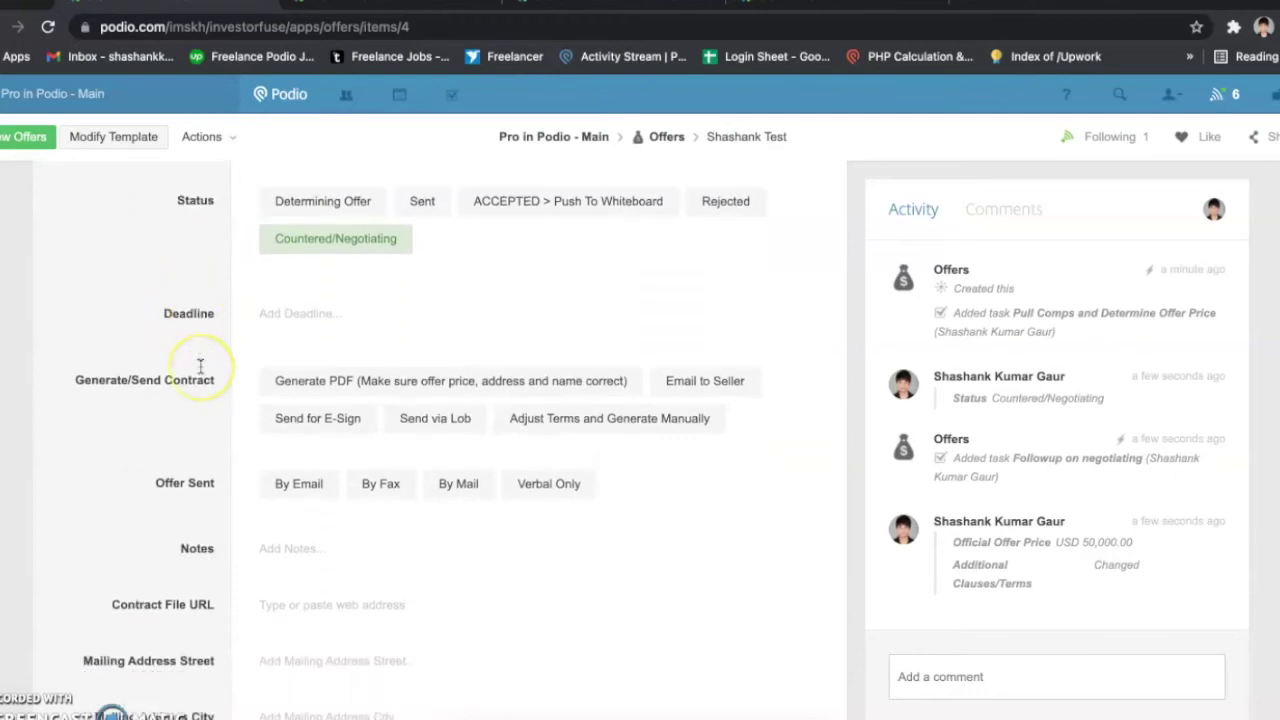
scroll(166, 507, down, 10)
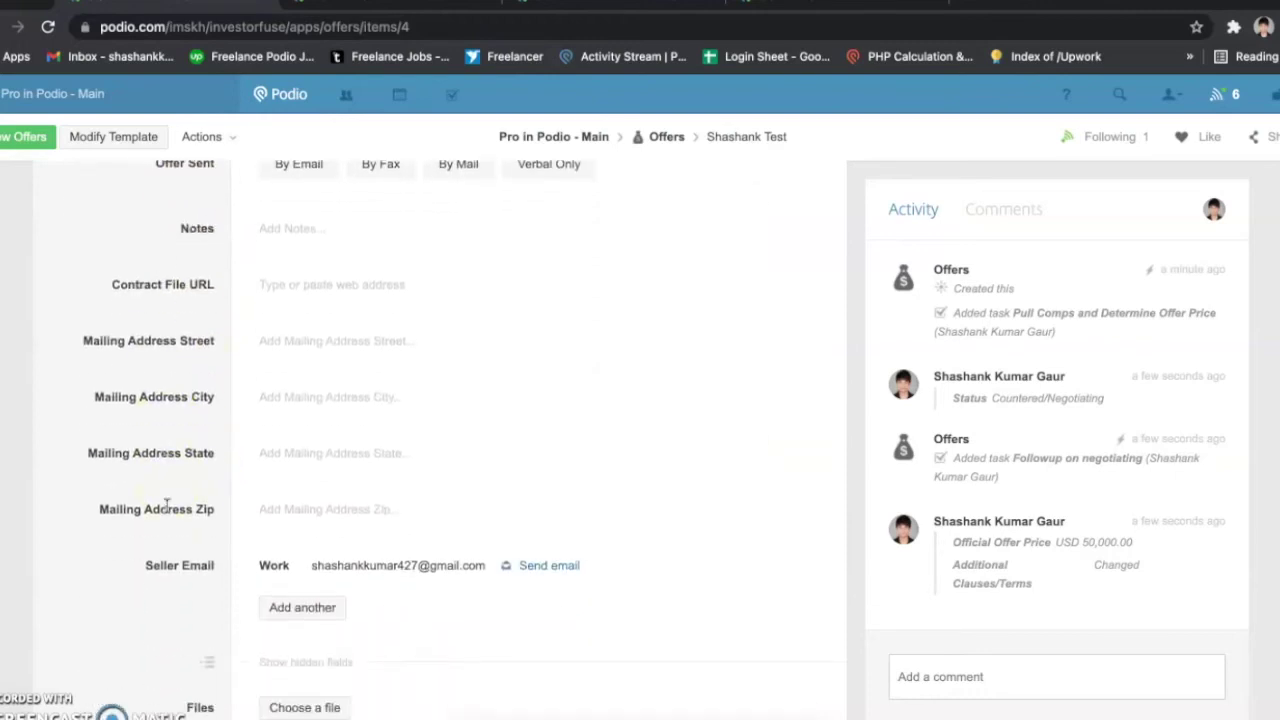
scroll(166, 505, up, 9)
scroll(166, 507, up, 20)
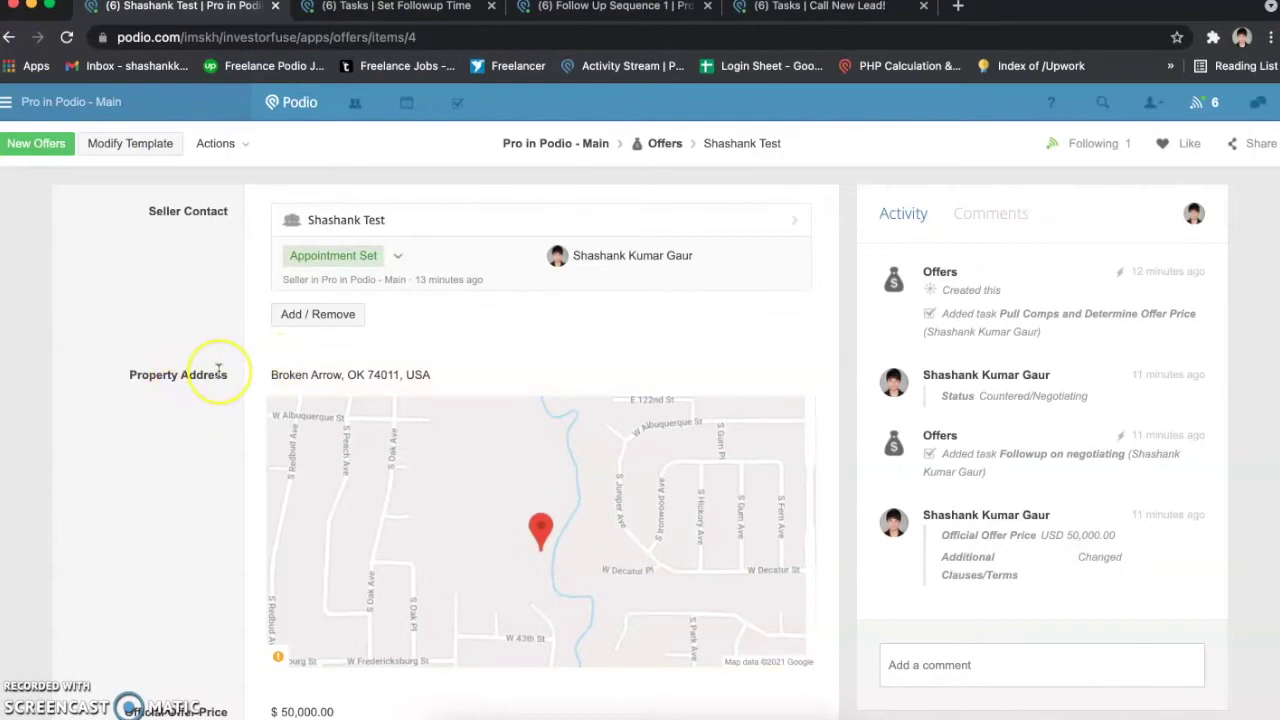
Step: Choose 'Generate PDF' under Generate/Send Contract to attach purchase-contract-for-shashank-test.pdf
scroll(185, 372, down, 5)
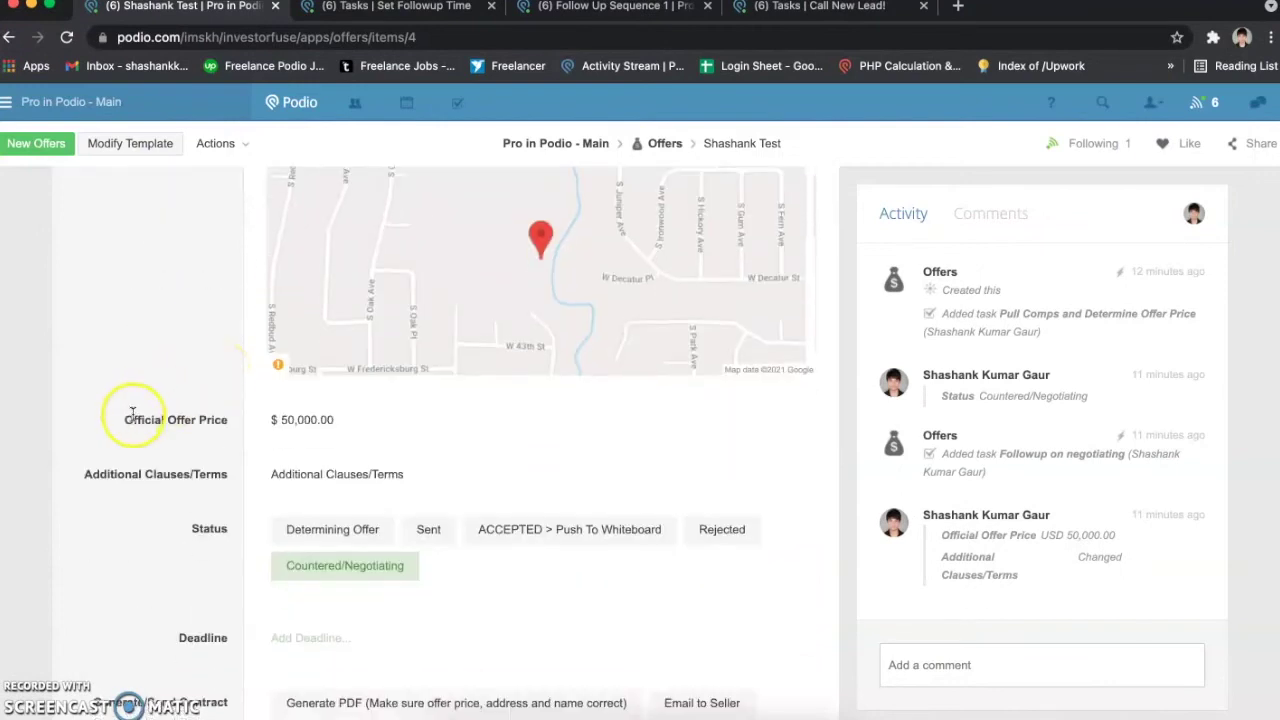
scroll(273, 424, up, 5)
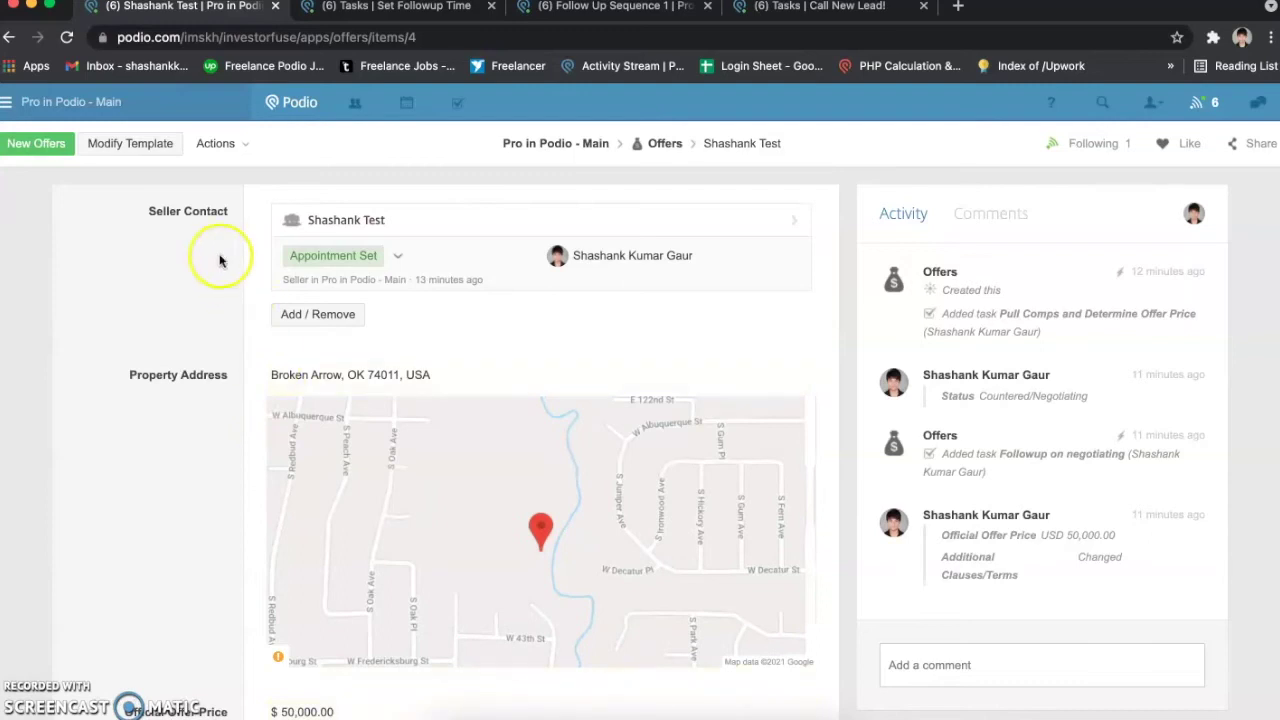
scroll(212, 552, down, 2)
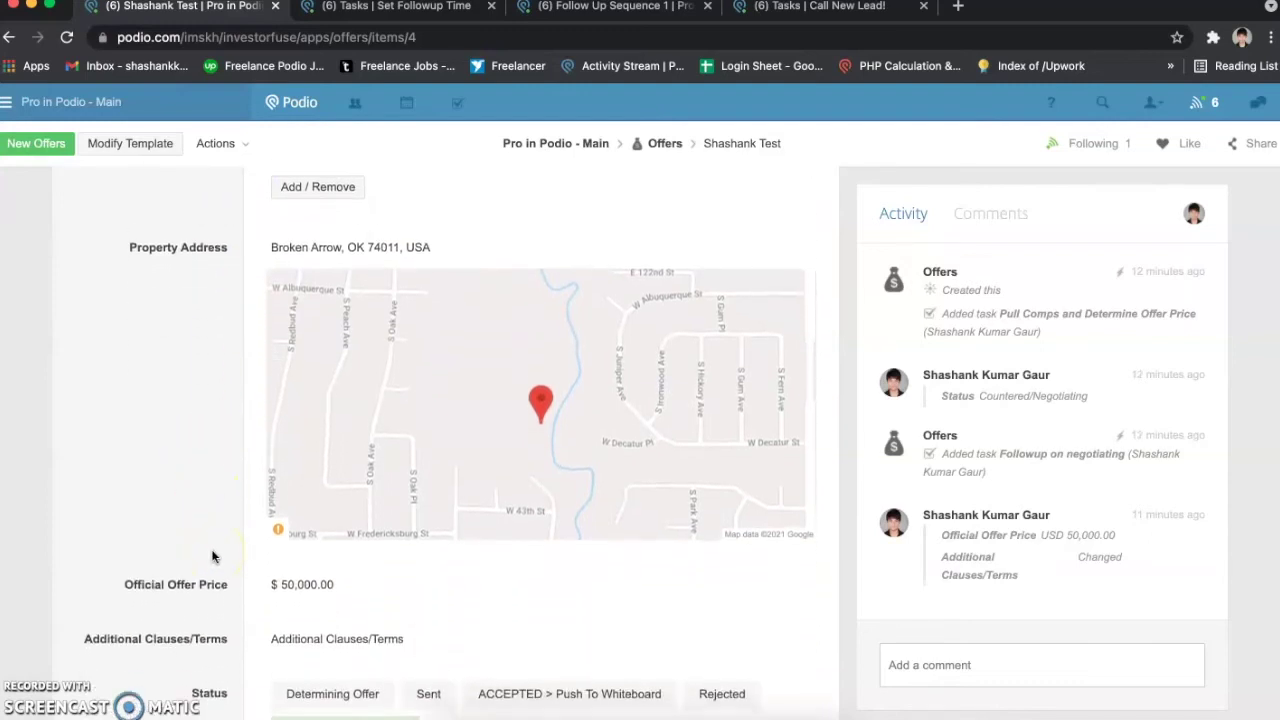
scroll(215, 553, down, 6)
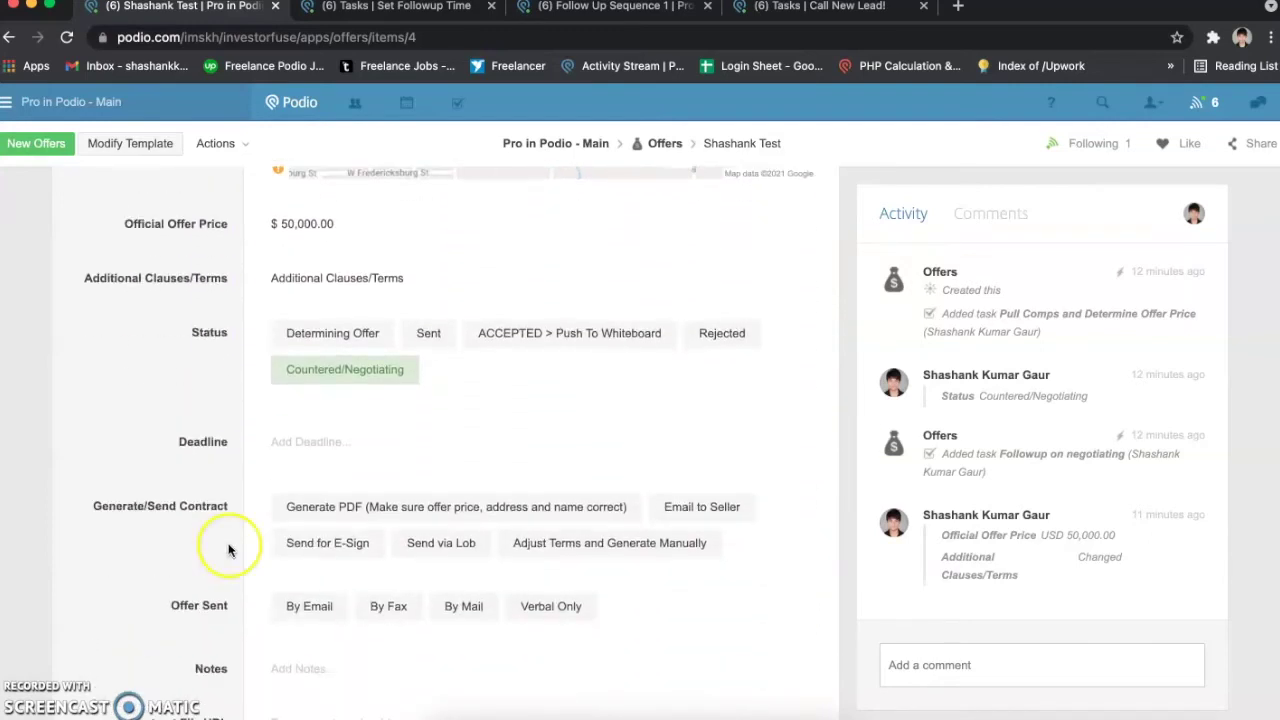
click(312, 510)
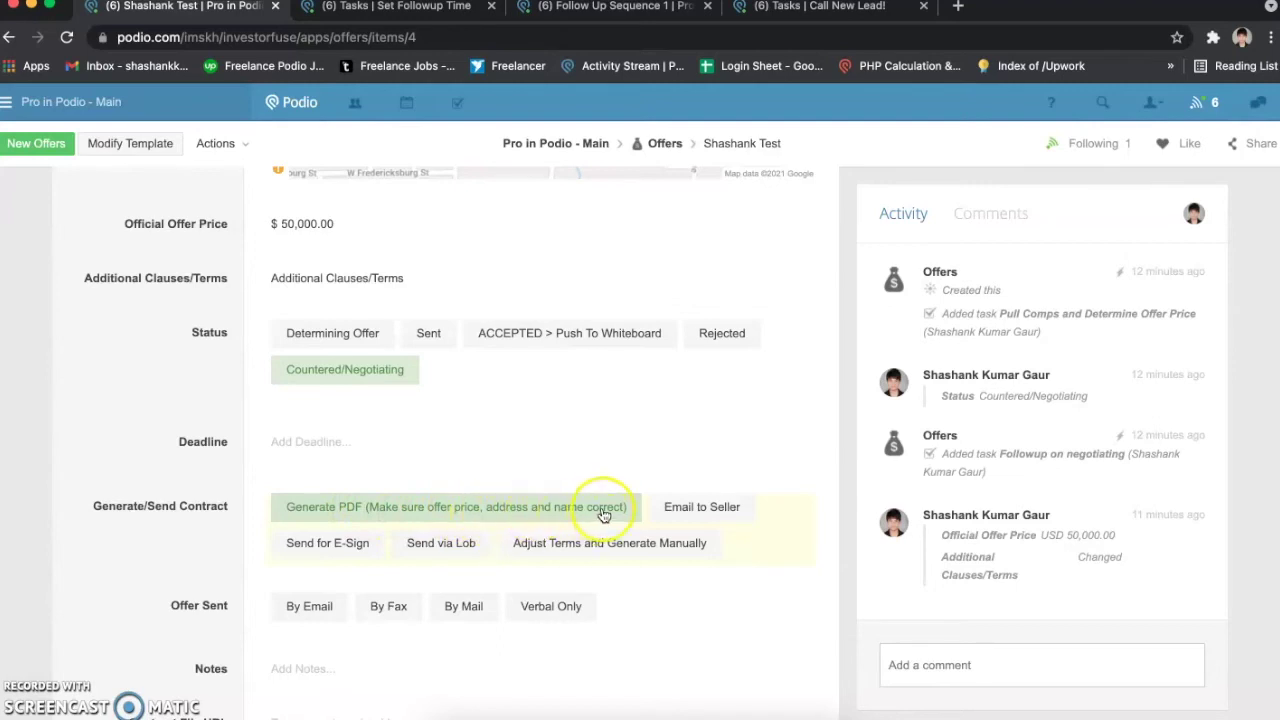
scroll(157, 557, up, 5)
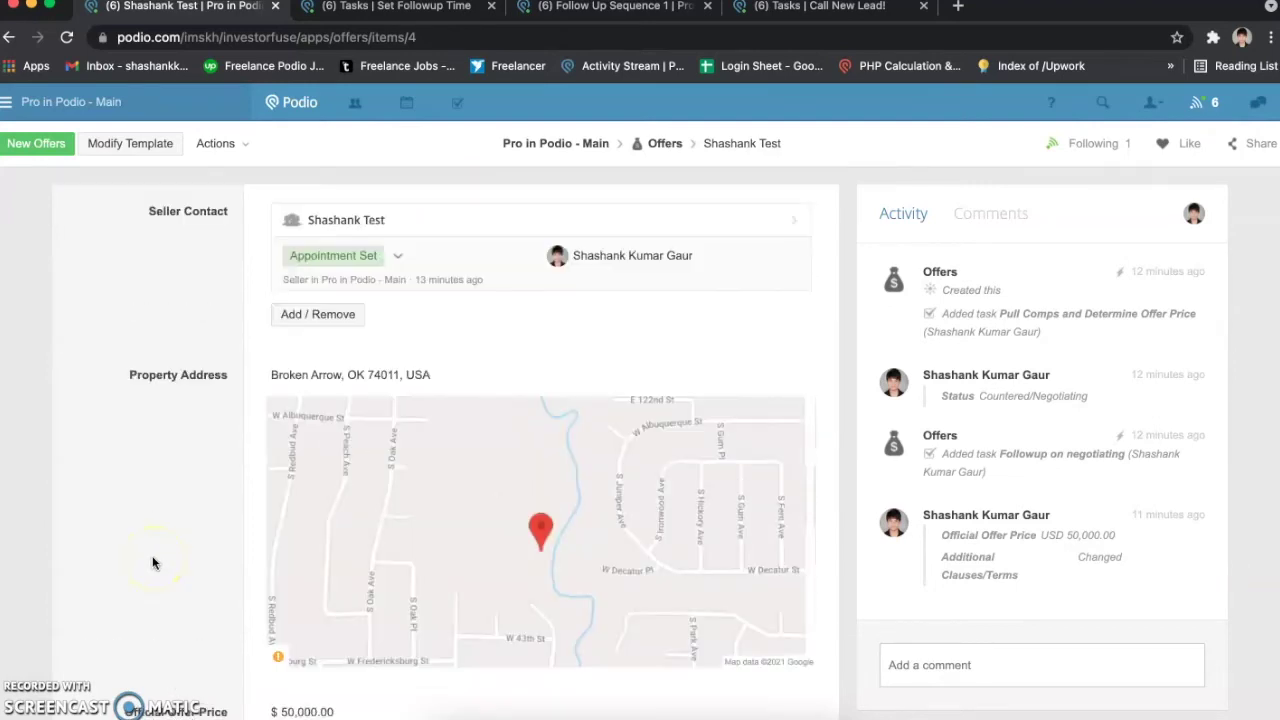
scroll(157, 557, down, 4)
scroll(170, 490, up, 4)
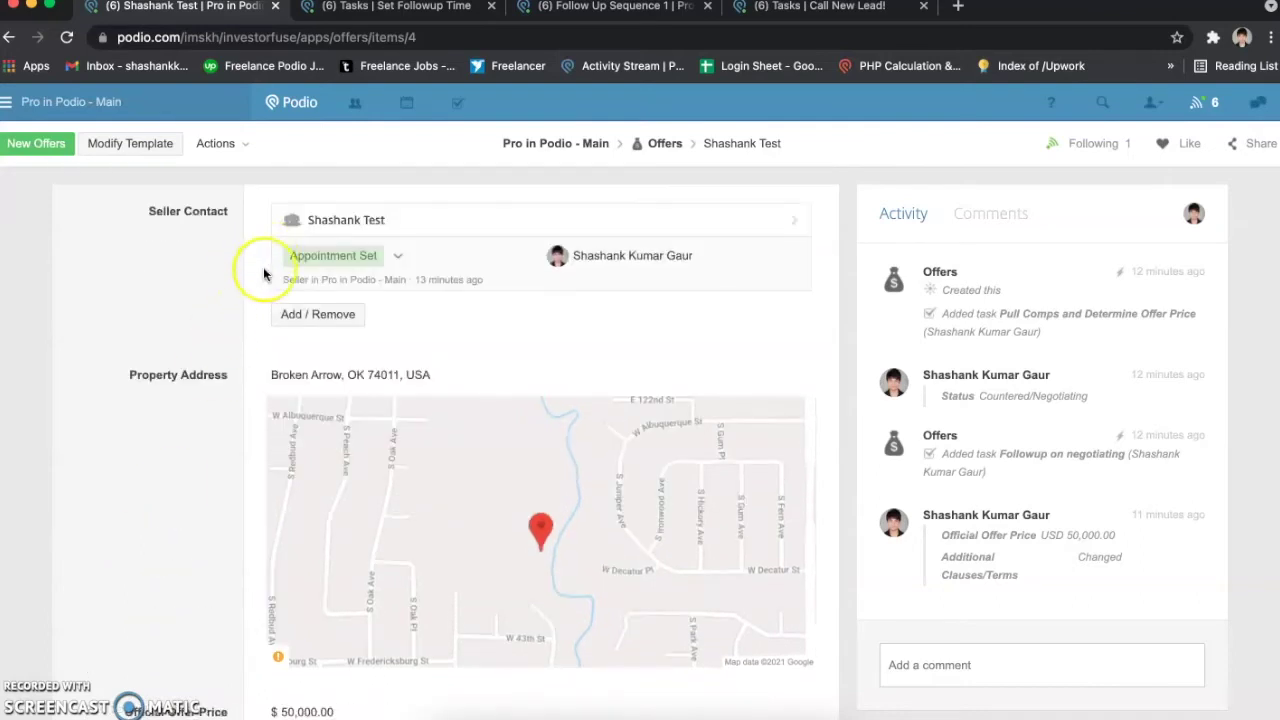
scroll(270, 340, down, 5)
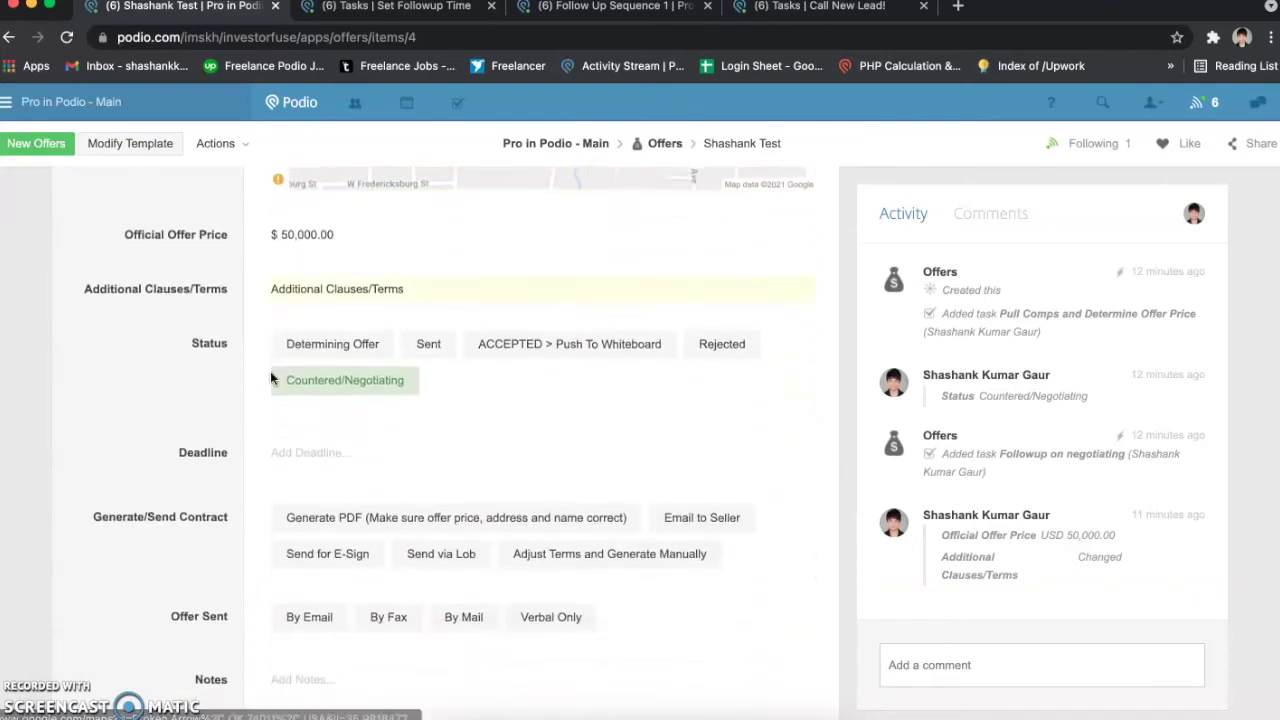
scroll(270, 378, down, 2)
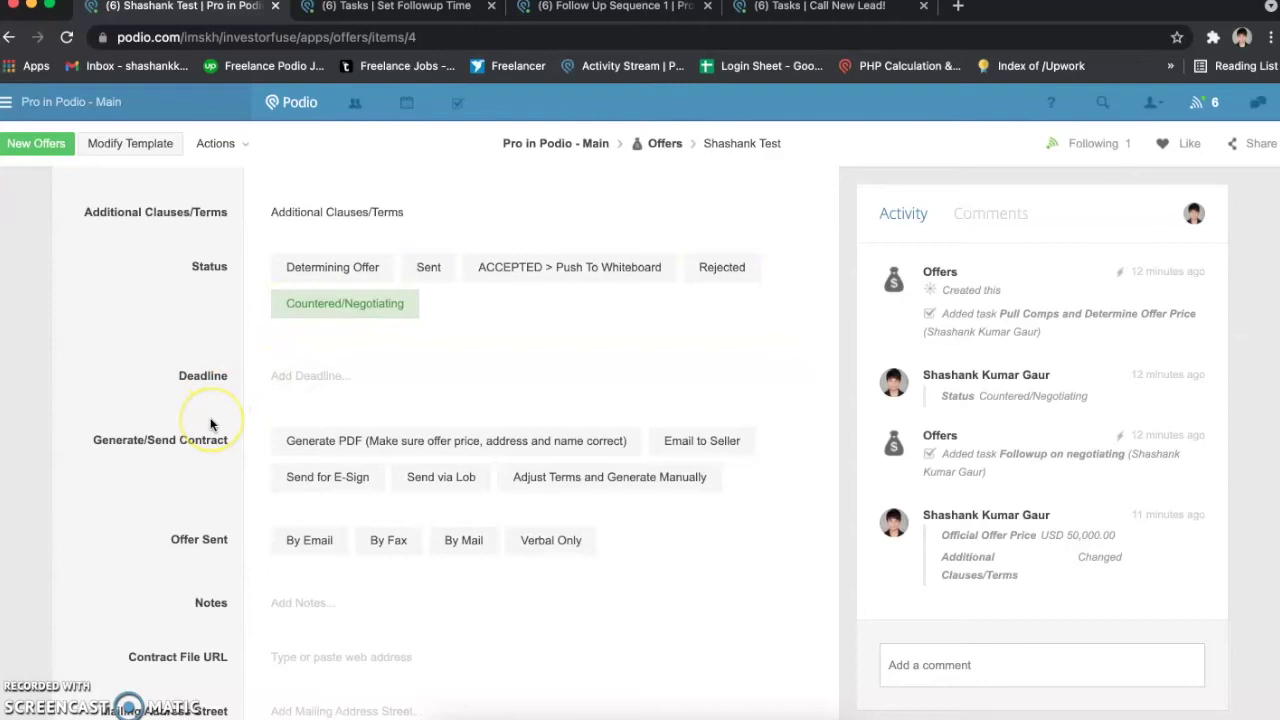
scroll(210, 424, down, 1)
click(320, 410)
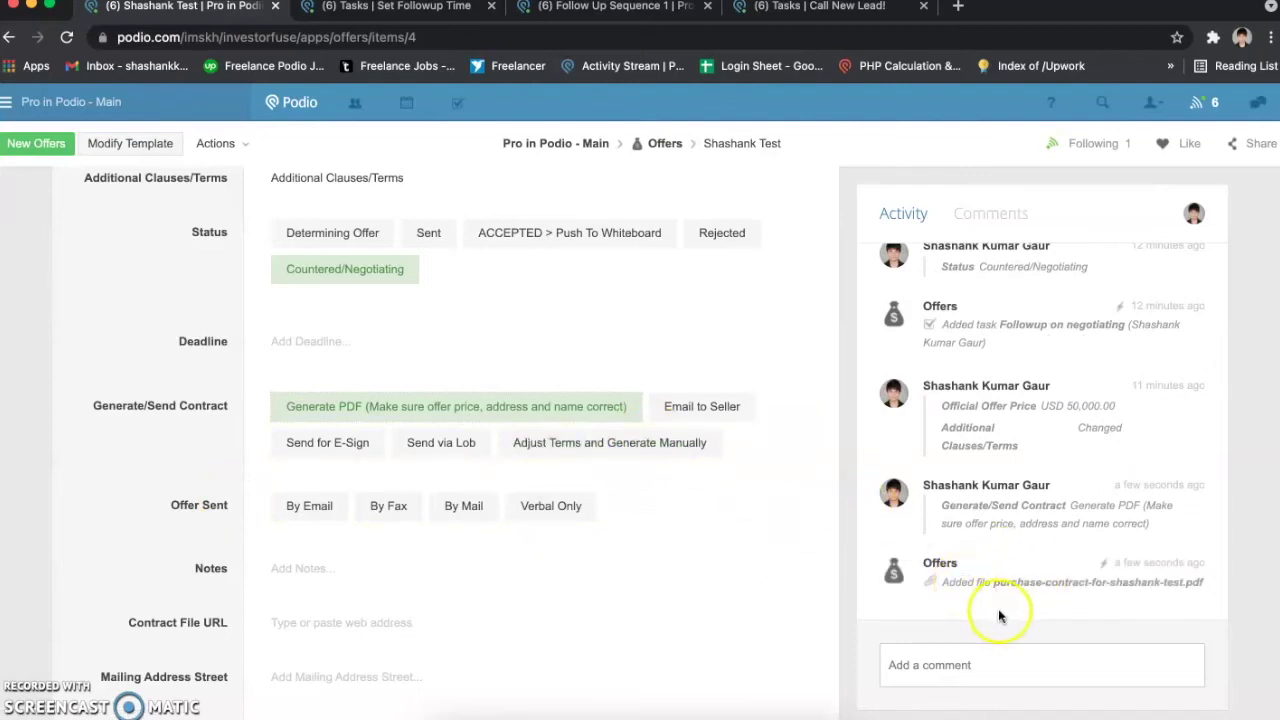
click(1055, 583)
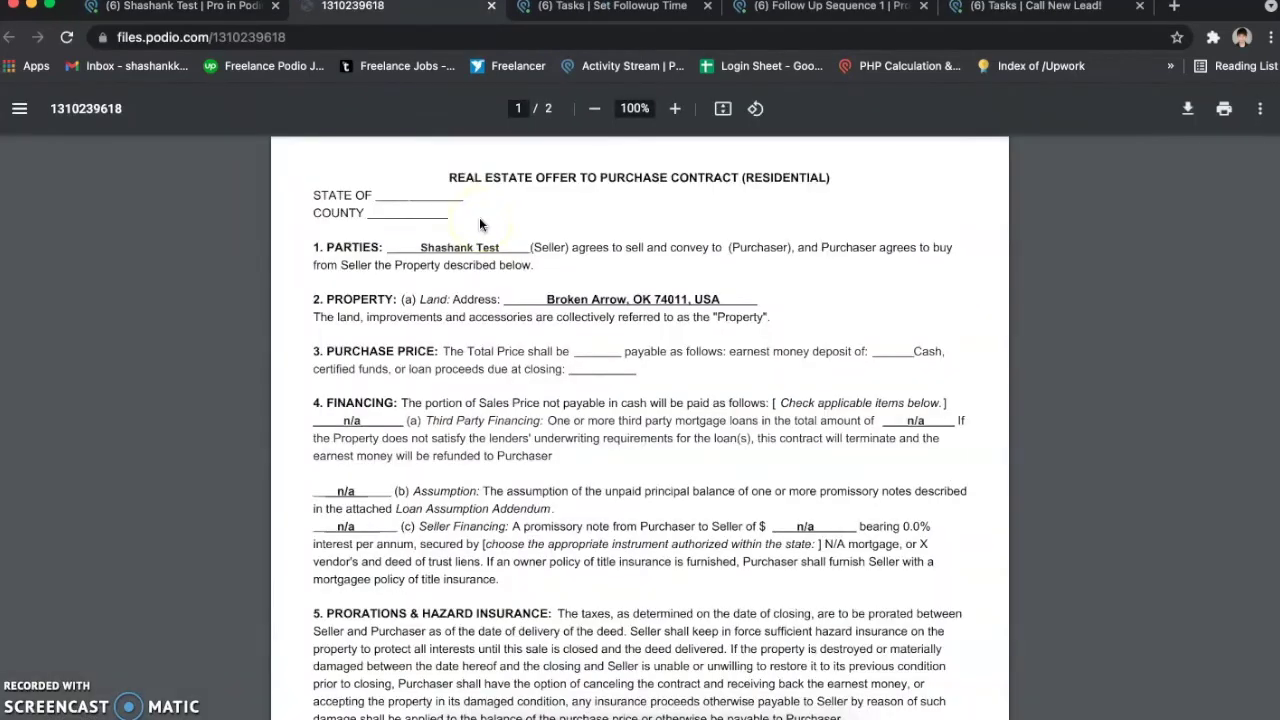
scroll(479, 224, down, 5)
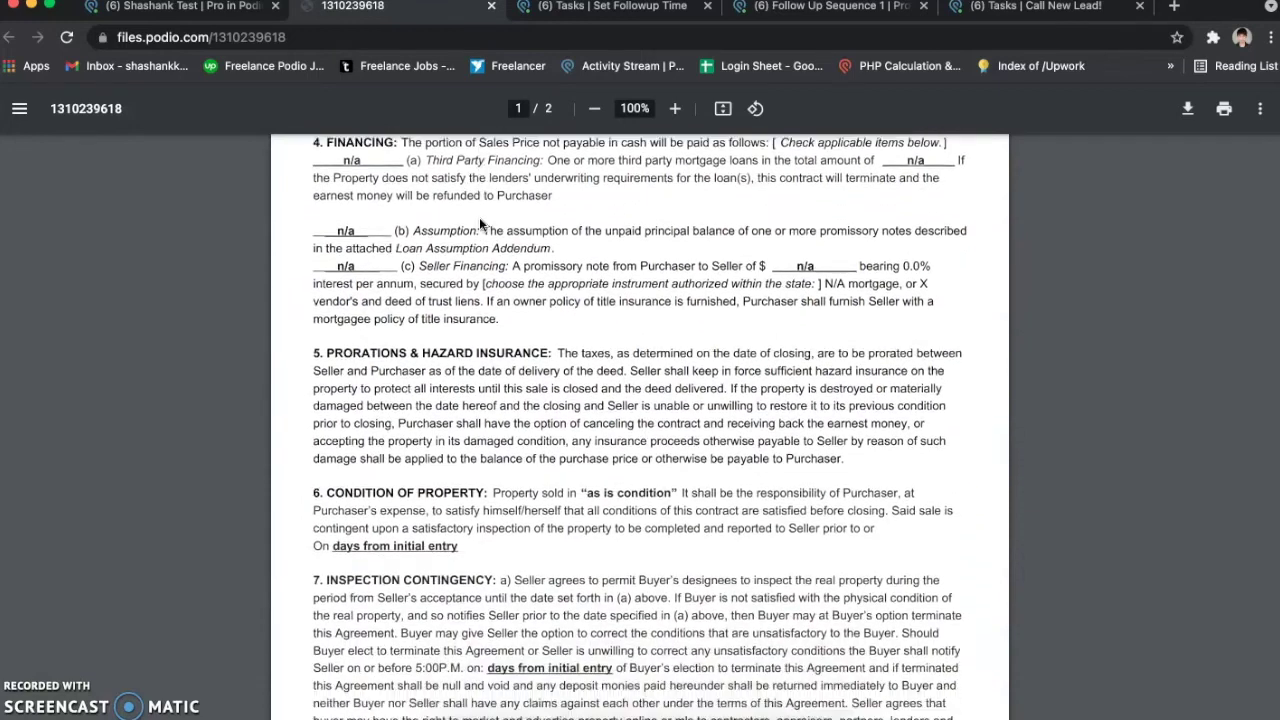
scroll(479, 224, down, 8)
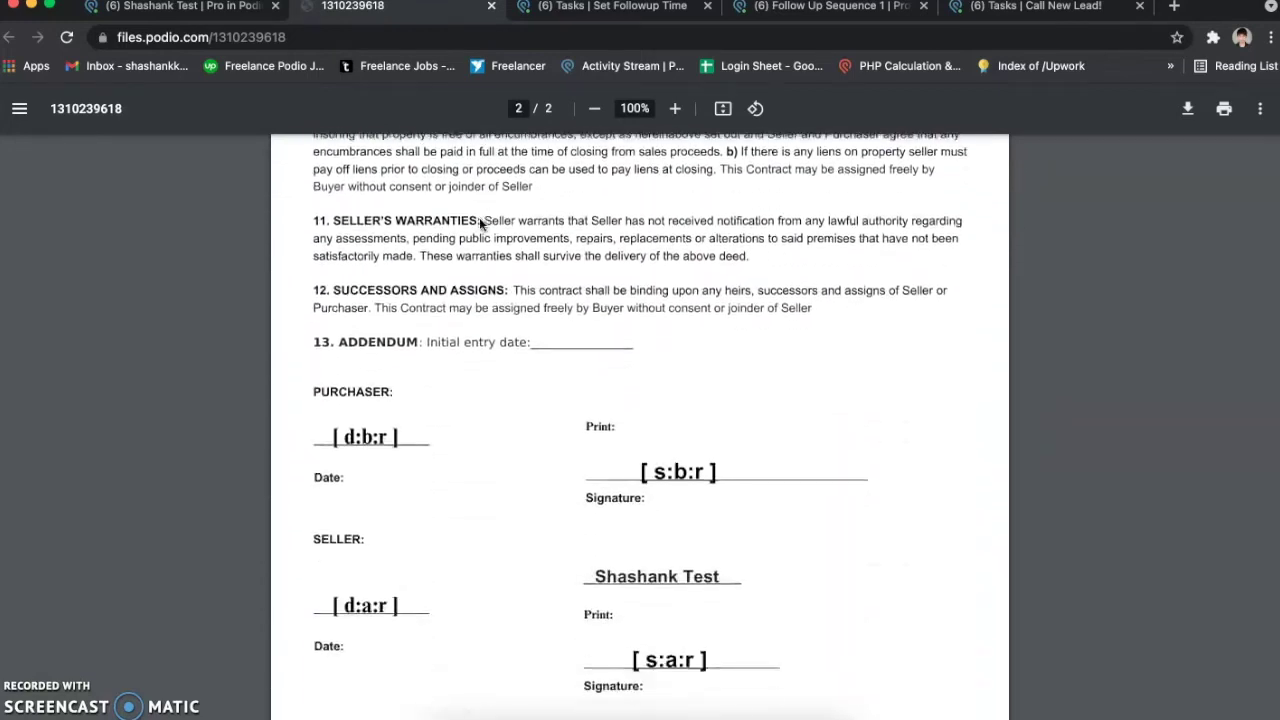
scroll(479, 224, up, 12)
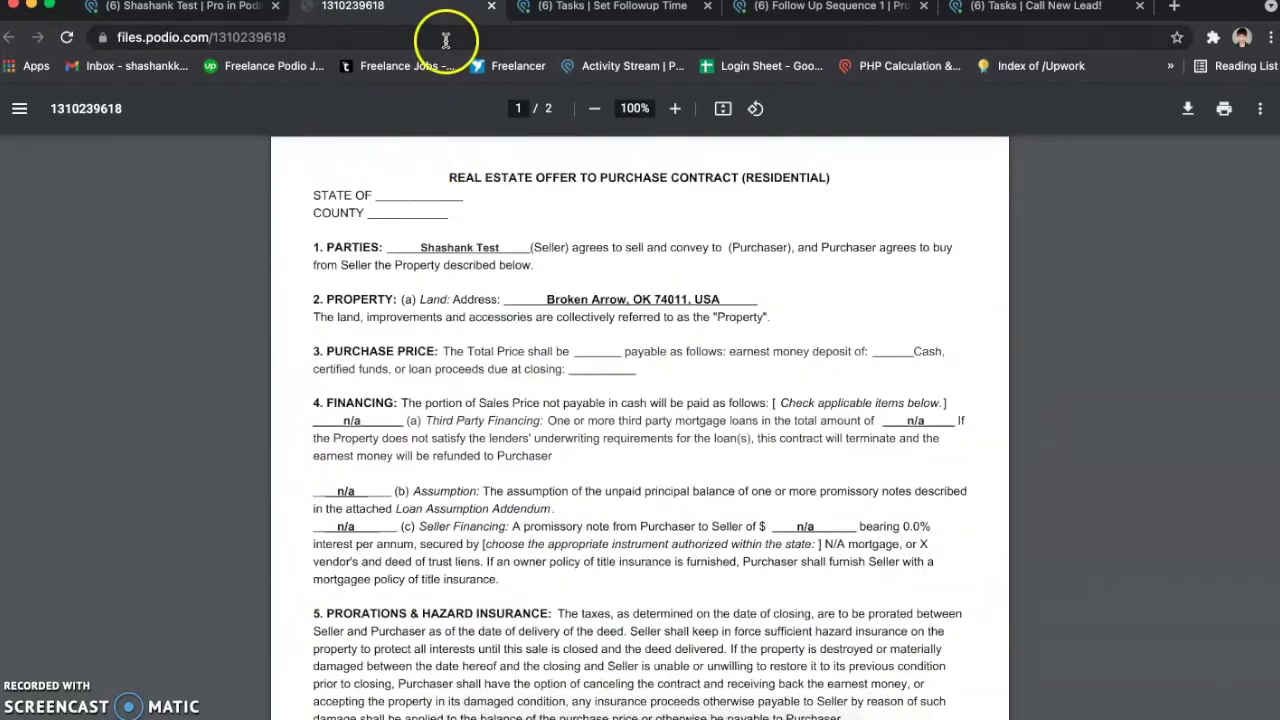
click(492, 7)
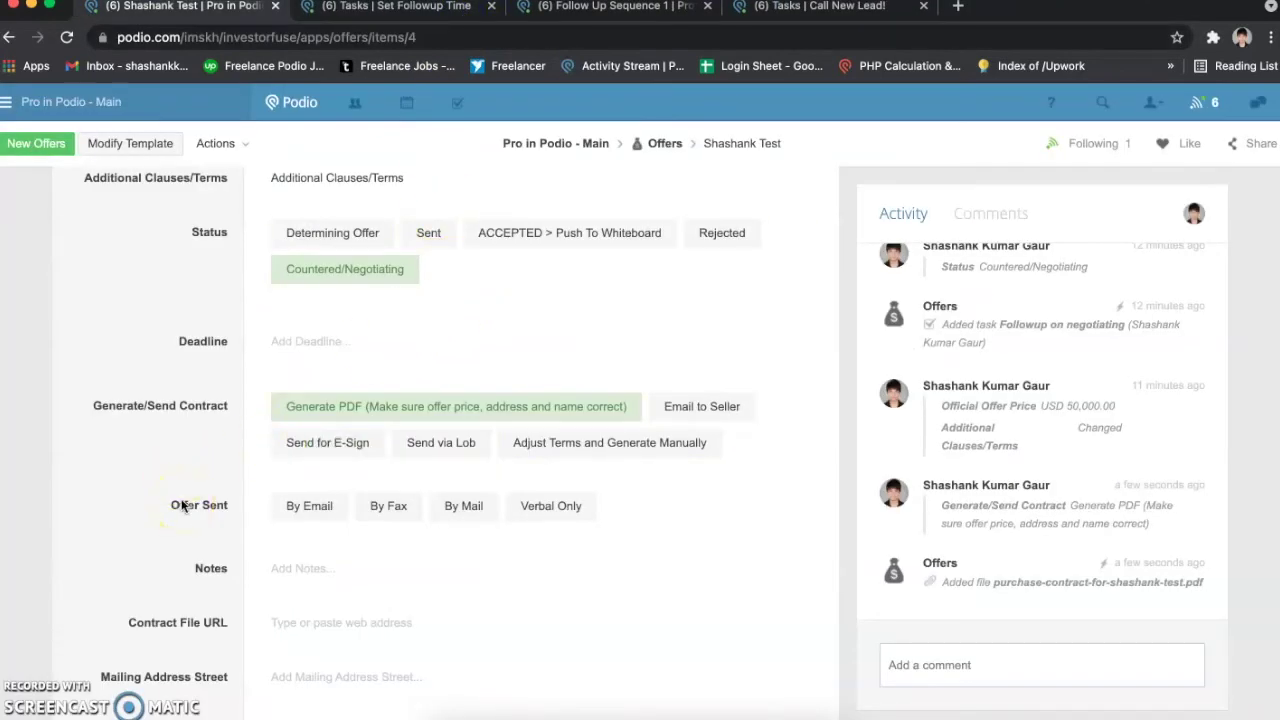
Step: Choose Email to Seller under Generate/Send Contract to send the purchase contract
click(688, 408)
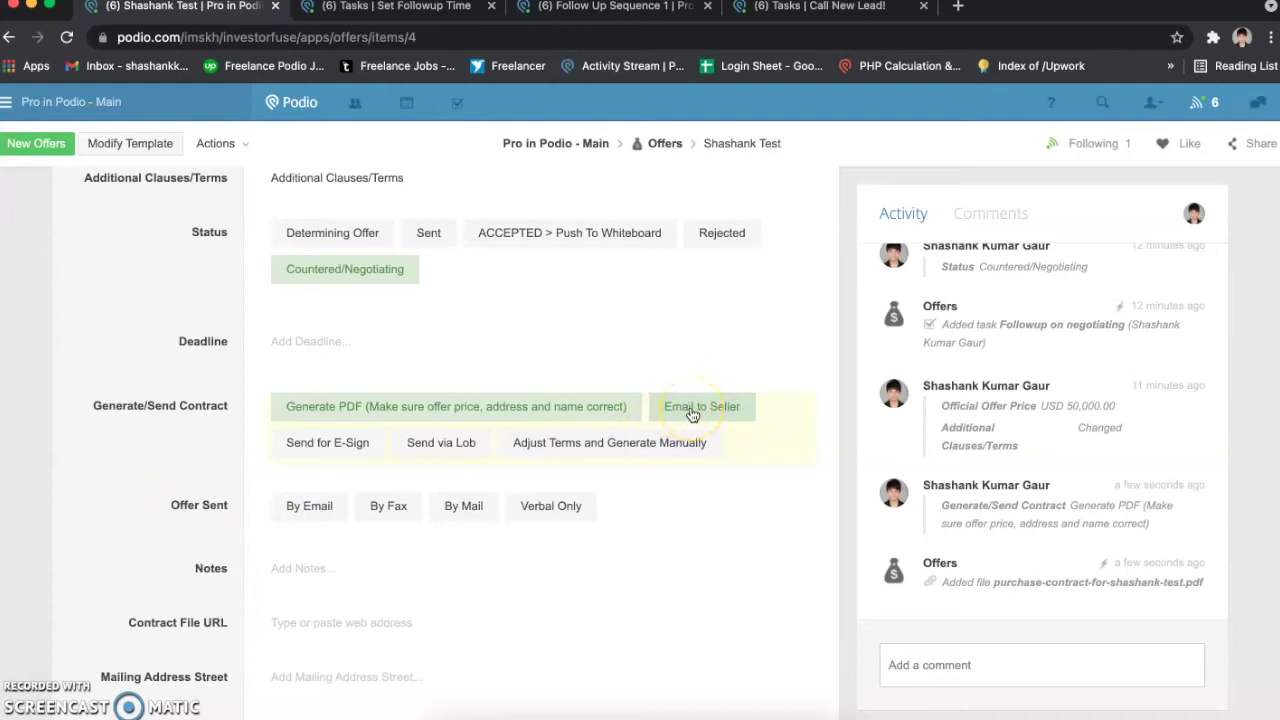
click(661, 408)
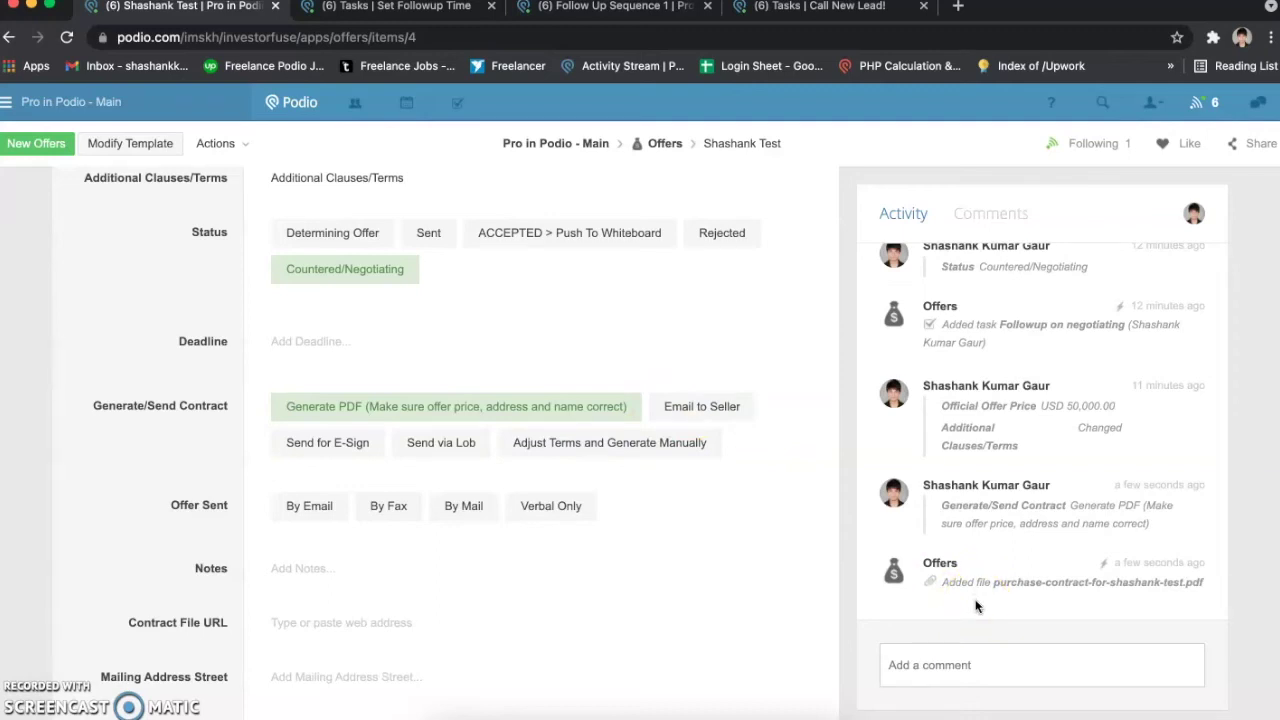
click(722, 412)
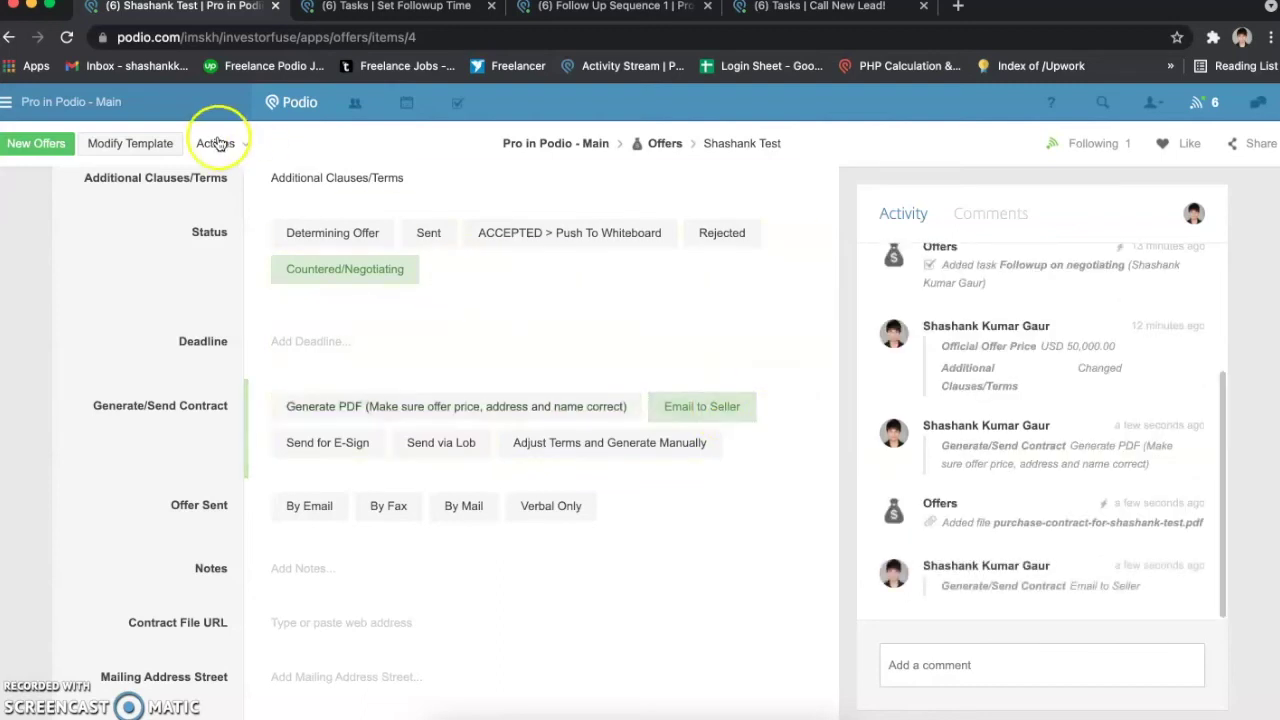
Step: Open the Gmail inbox bookmark in a new first tab, then return to Podio
right_click(152, 75)
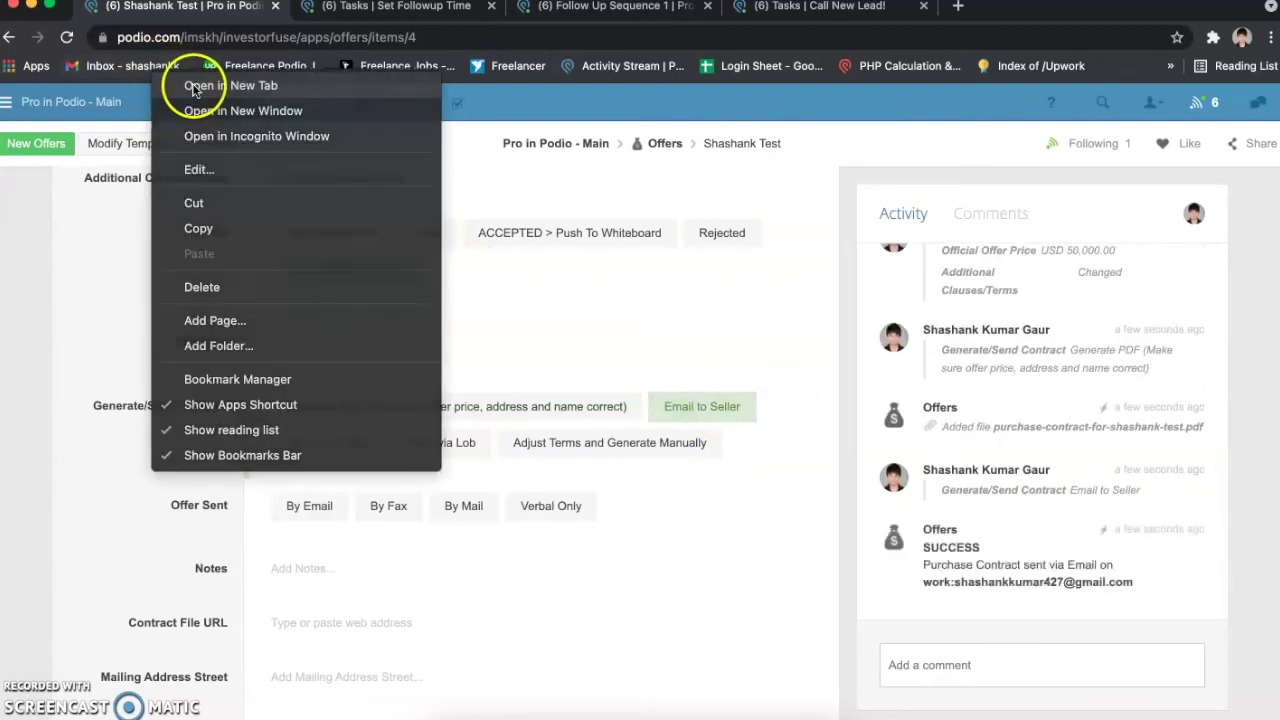
click(180, 83)
drag(986, 10, 160, 10)
click(340, 8)
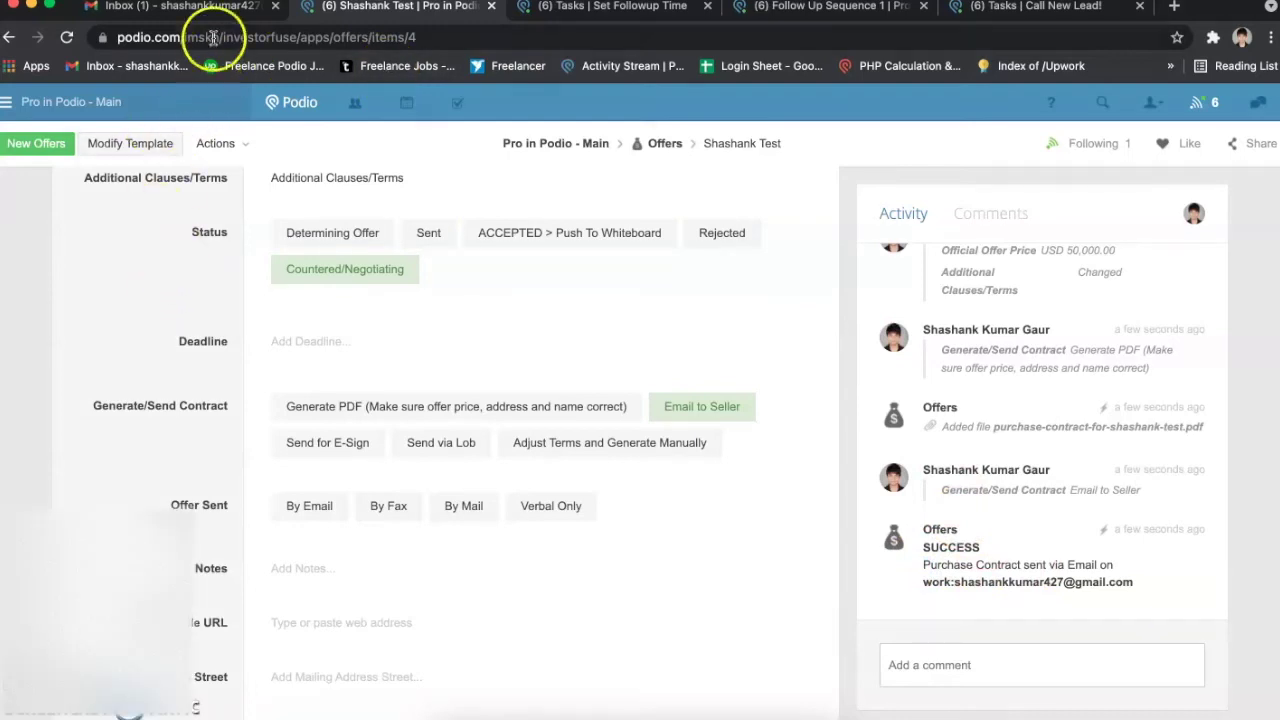
Step: Open the Purchase Contract email in Gmail and preview its attached contract PDF
click(195, 6)
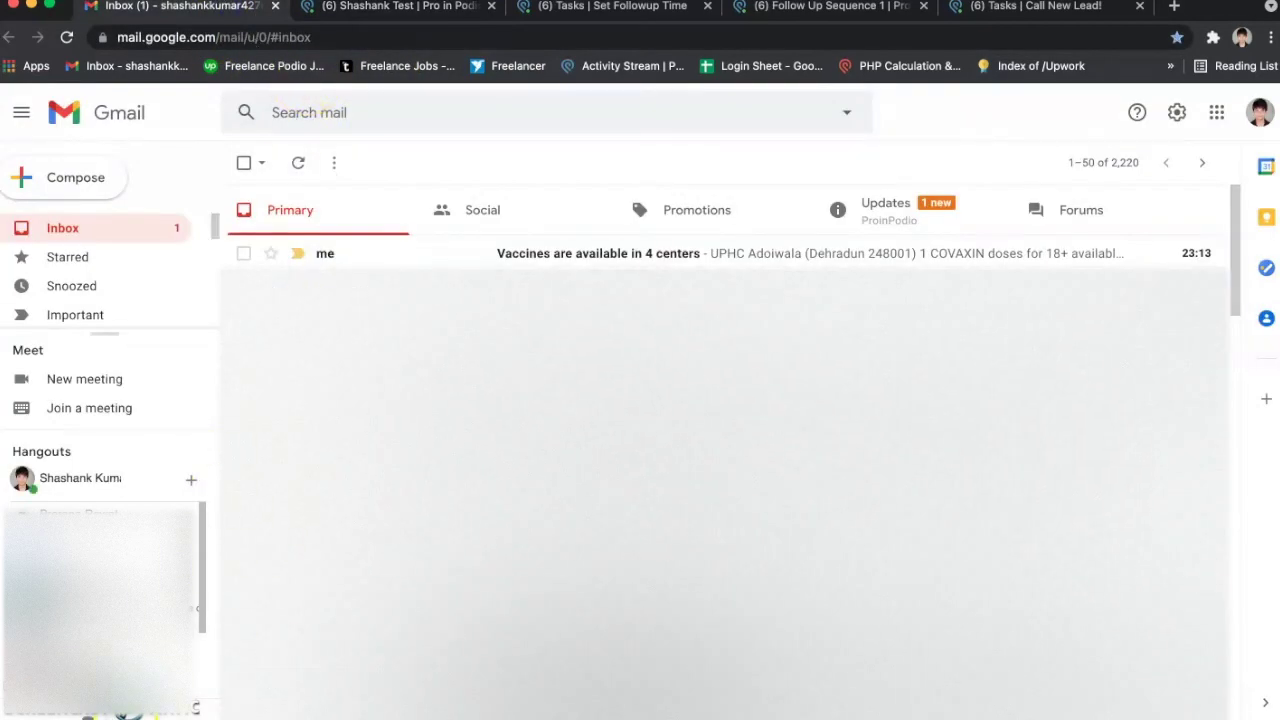
click(886, 212)
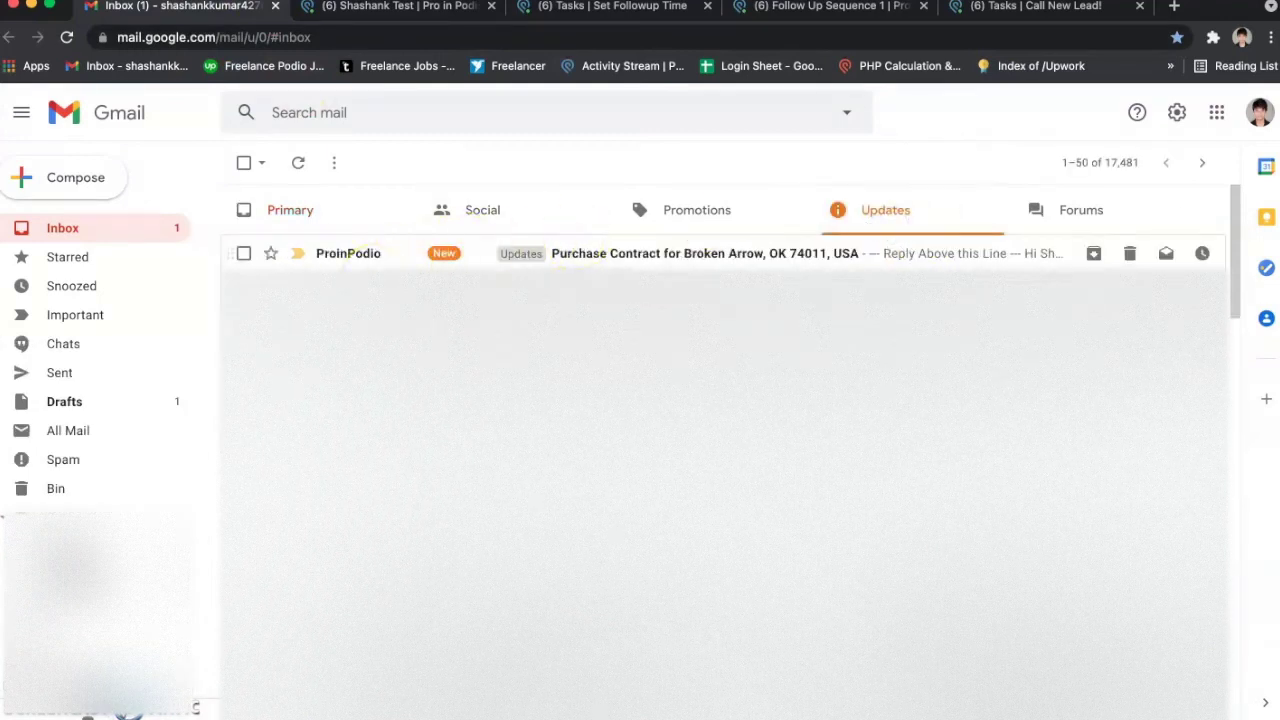
click(366, 276)
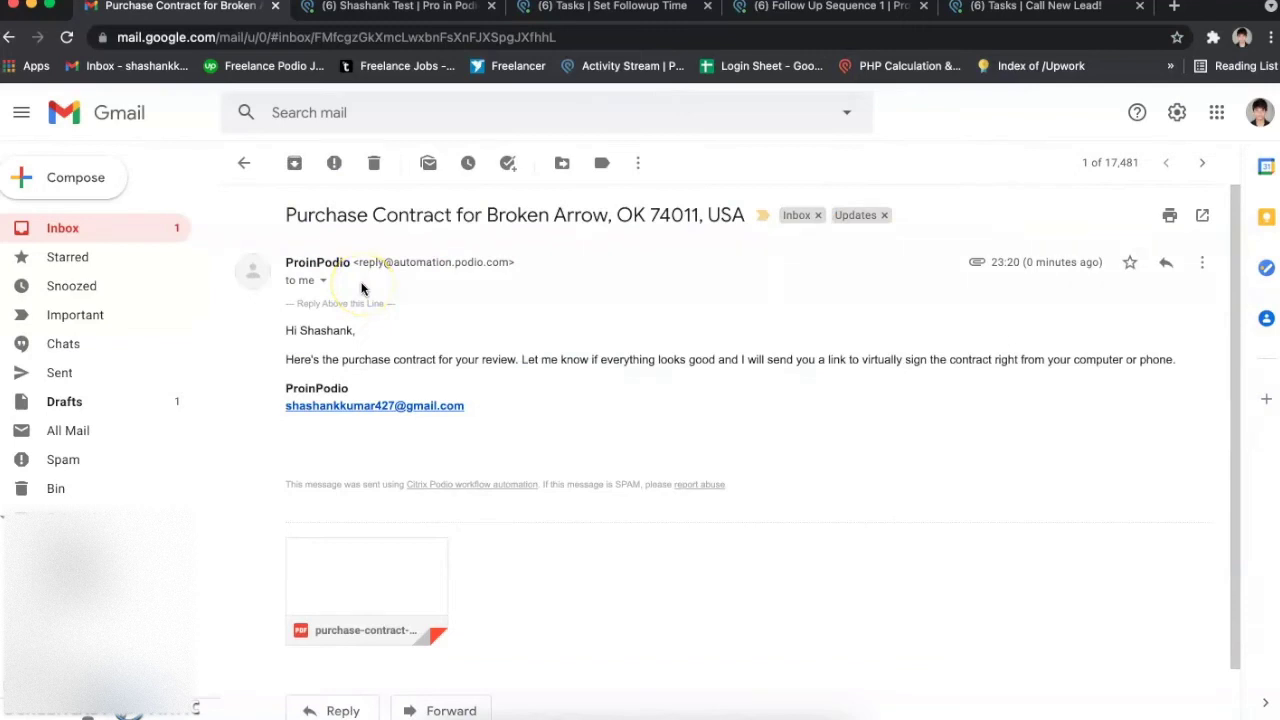
scroll(361, 287, down, 1)
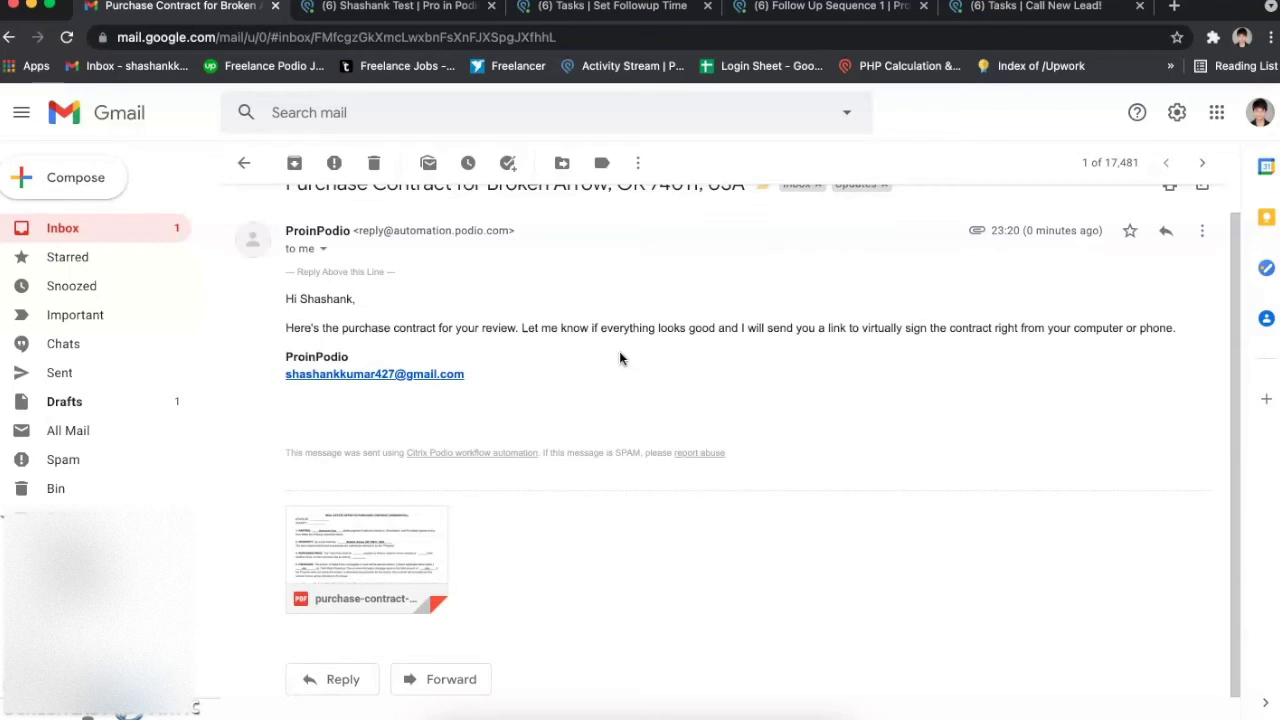
click(412, 525)
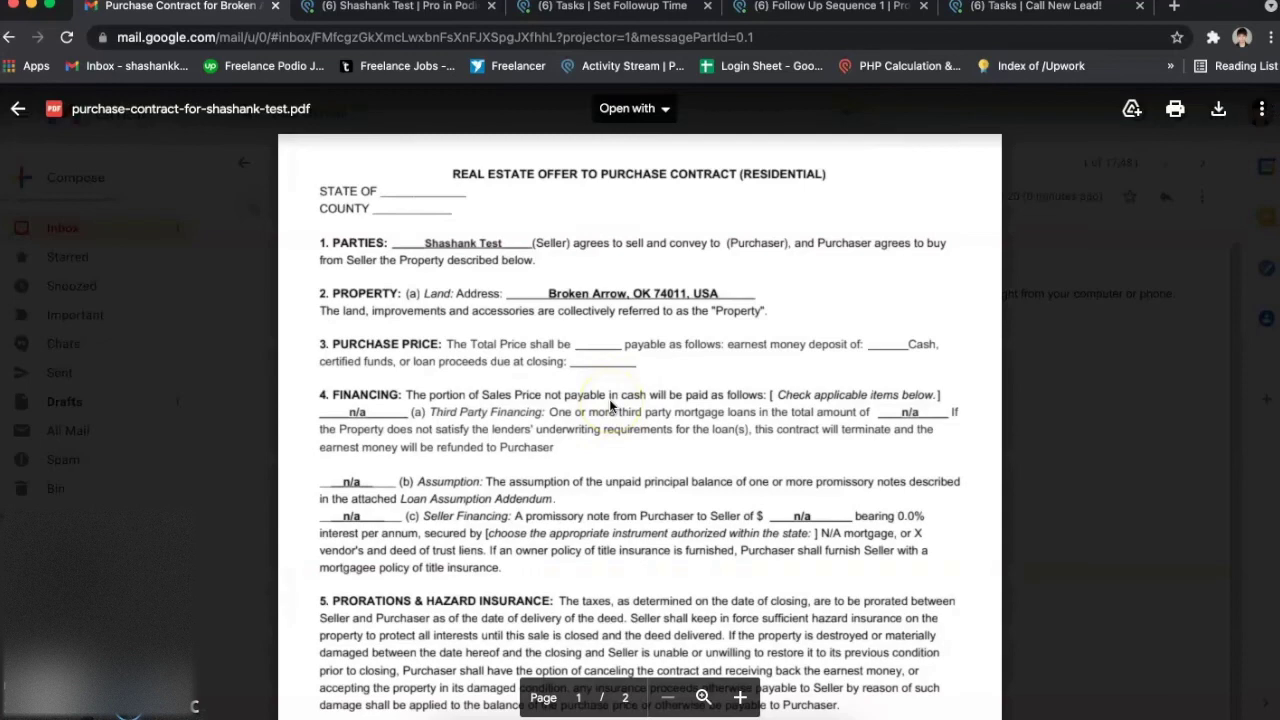
scroll(609, 402, down, 15)
scroll(609, 402, down, 10)
click(625, 390)
click(1090, 369)
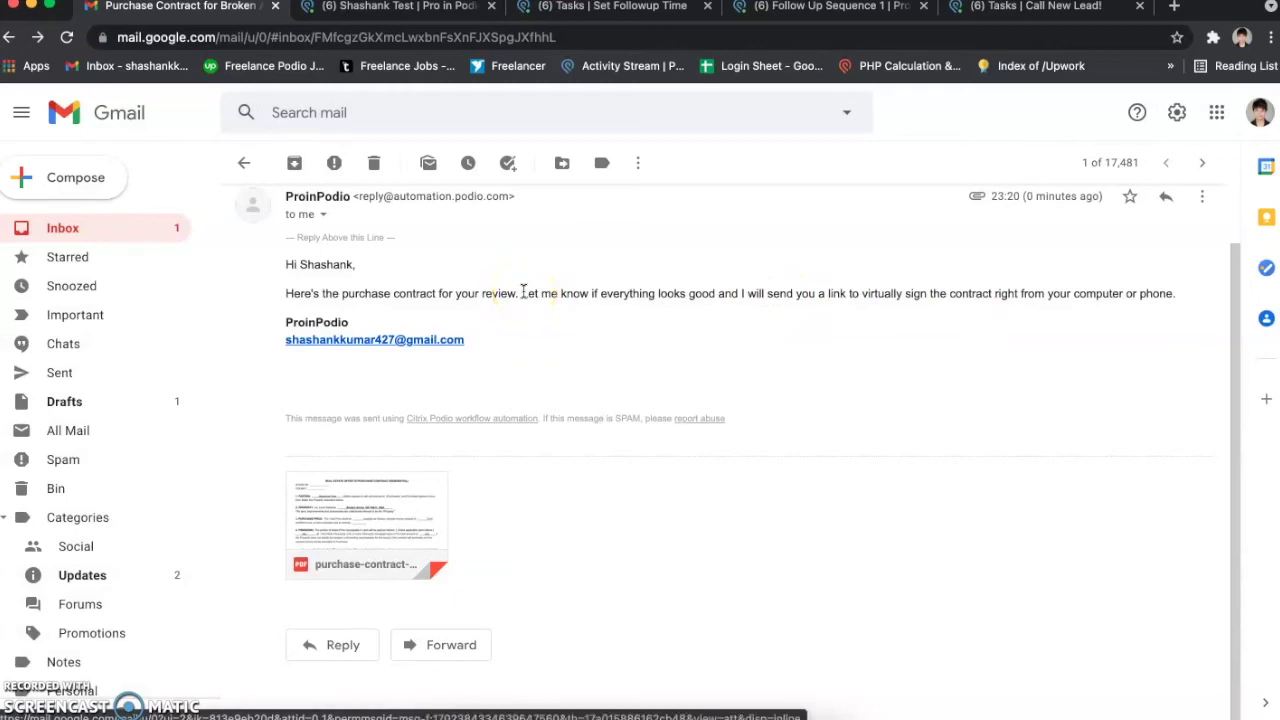
scroll(523, 291, up, 1)
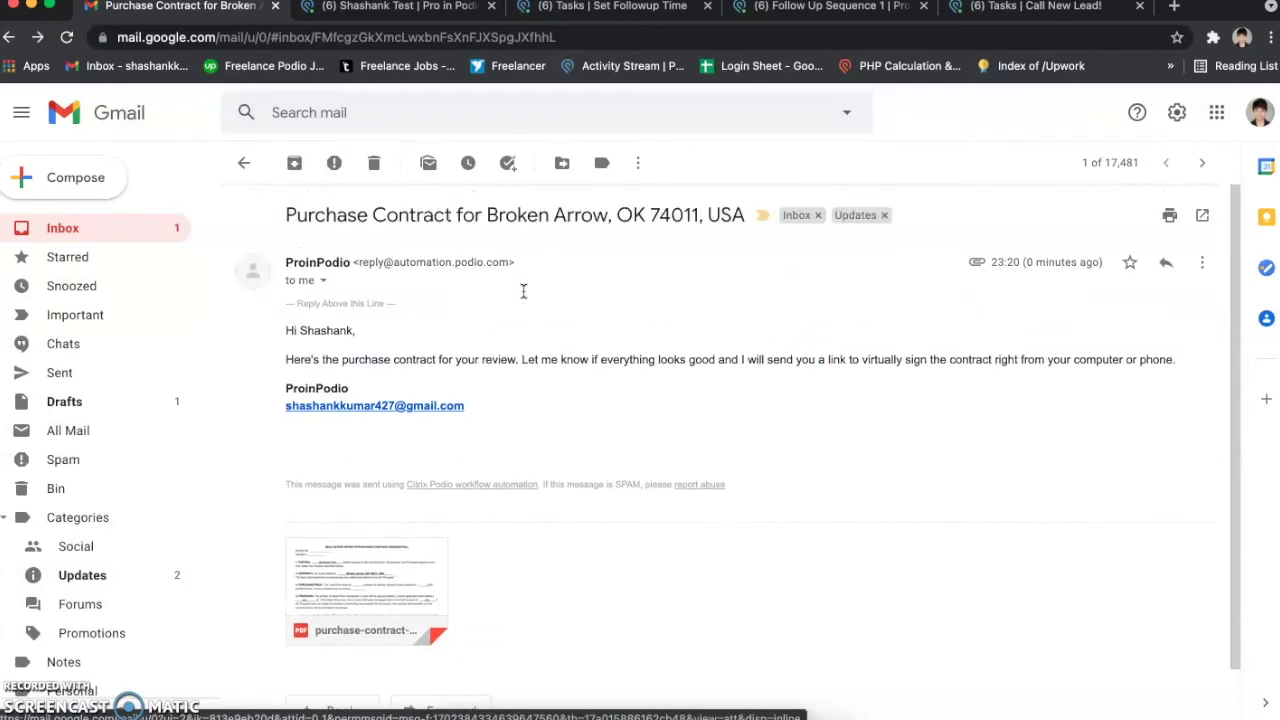
Step: Choose Send for E-Sign on the offer, then recheck the Gmail inbox before returning
click(430, 8)
click(312, 449)
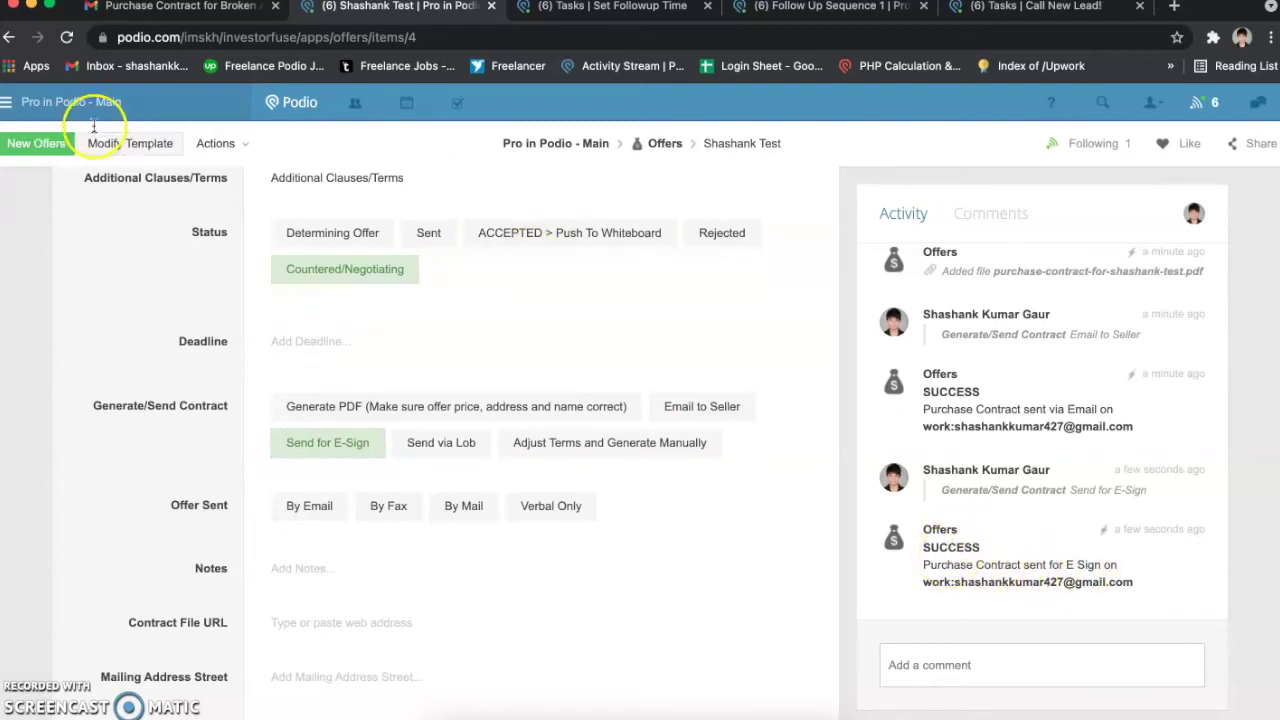
click(194, 8)
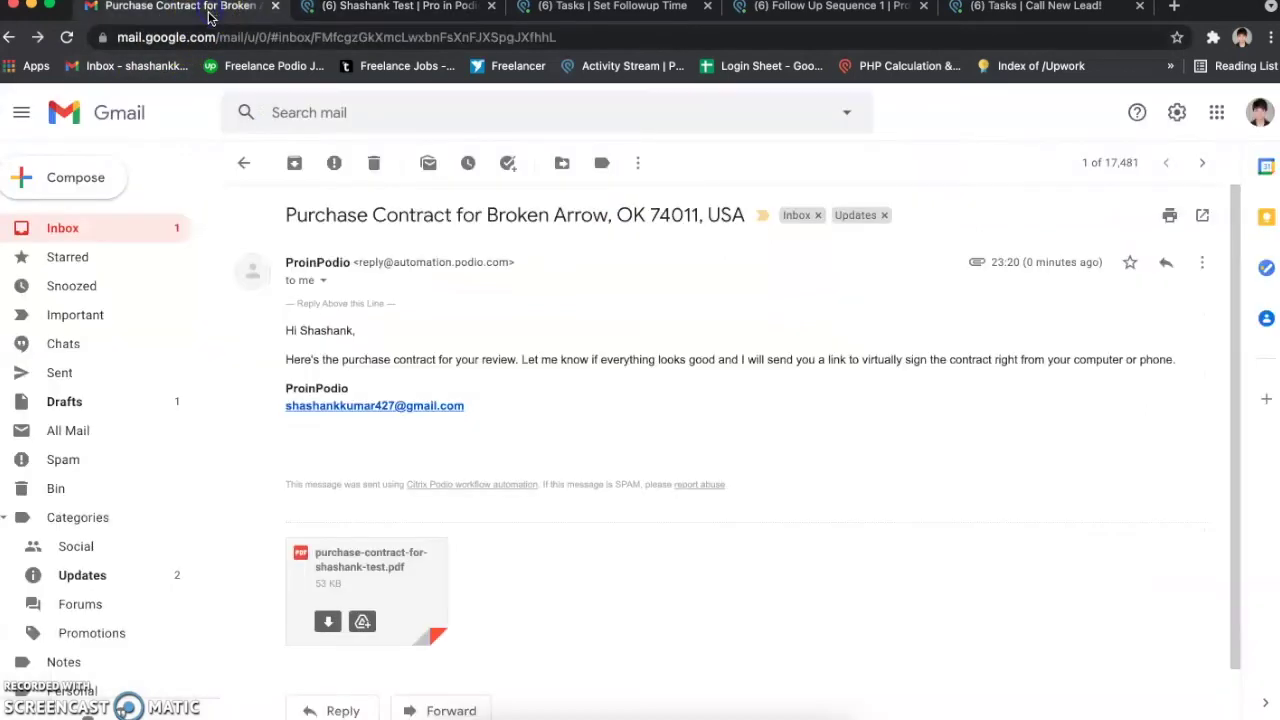
click(245, 164)
click(323, 204)
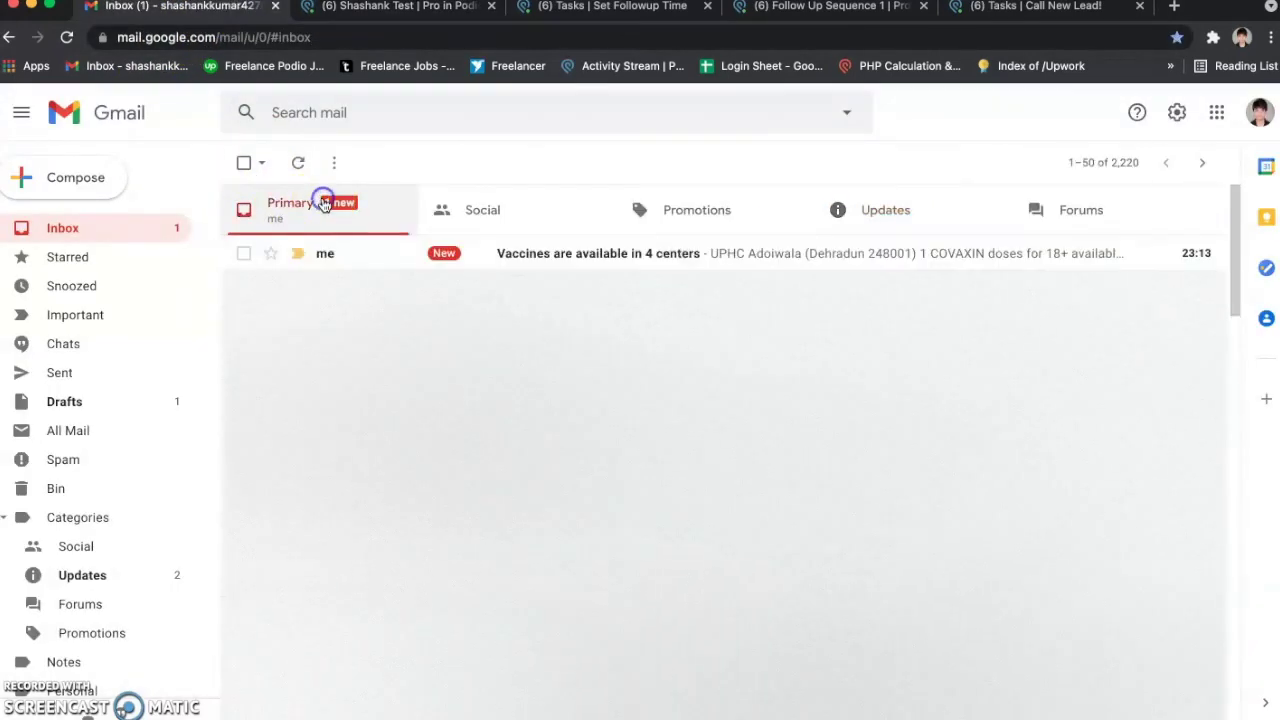
click(836, 218)
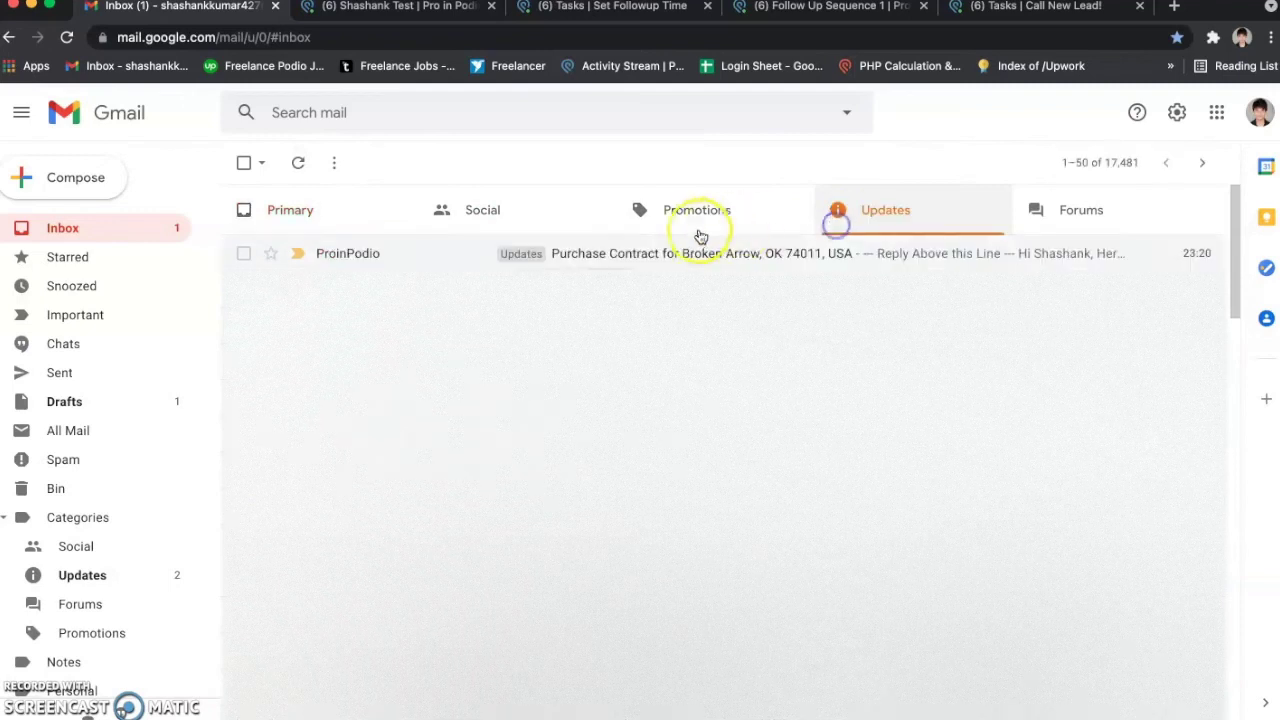
click(427, 10)
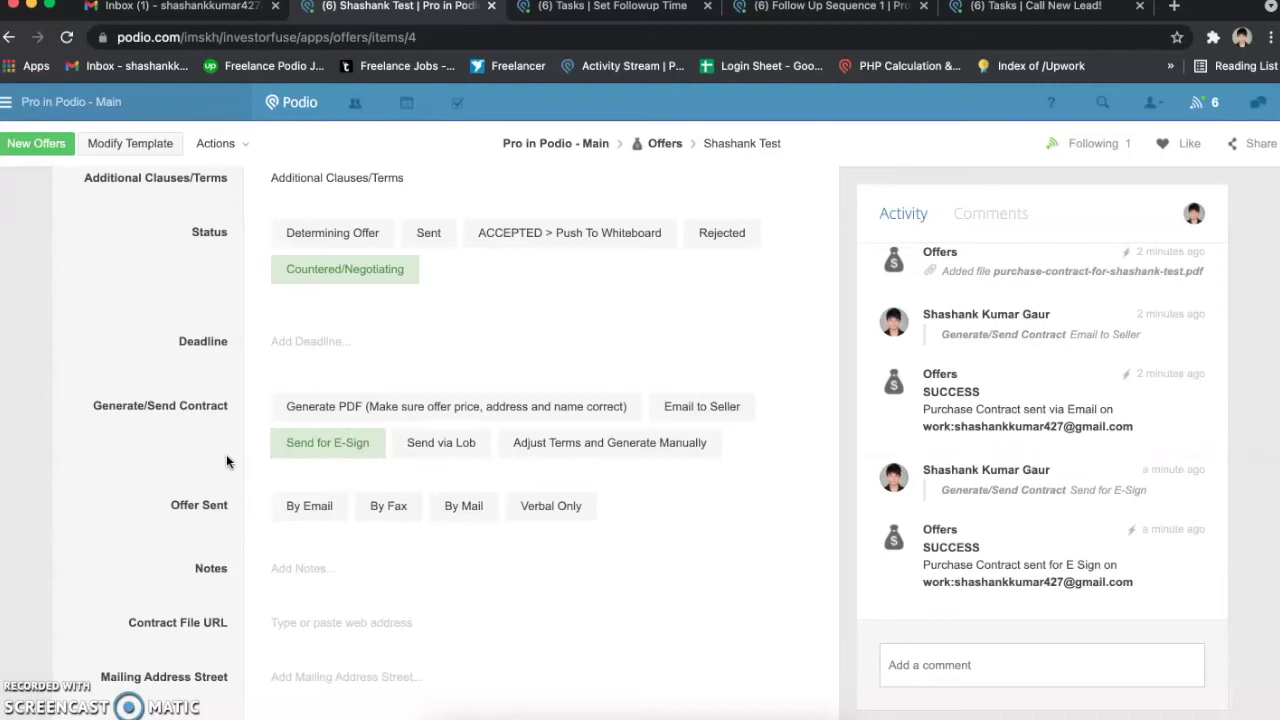
scroll(226, 461, down, 1)
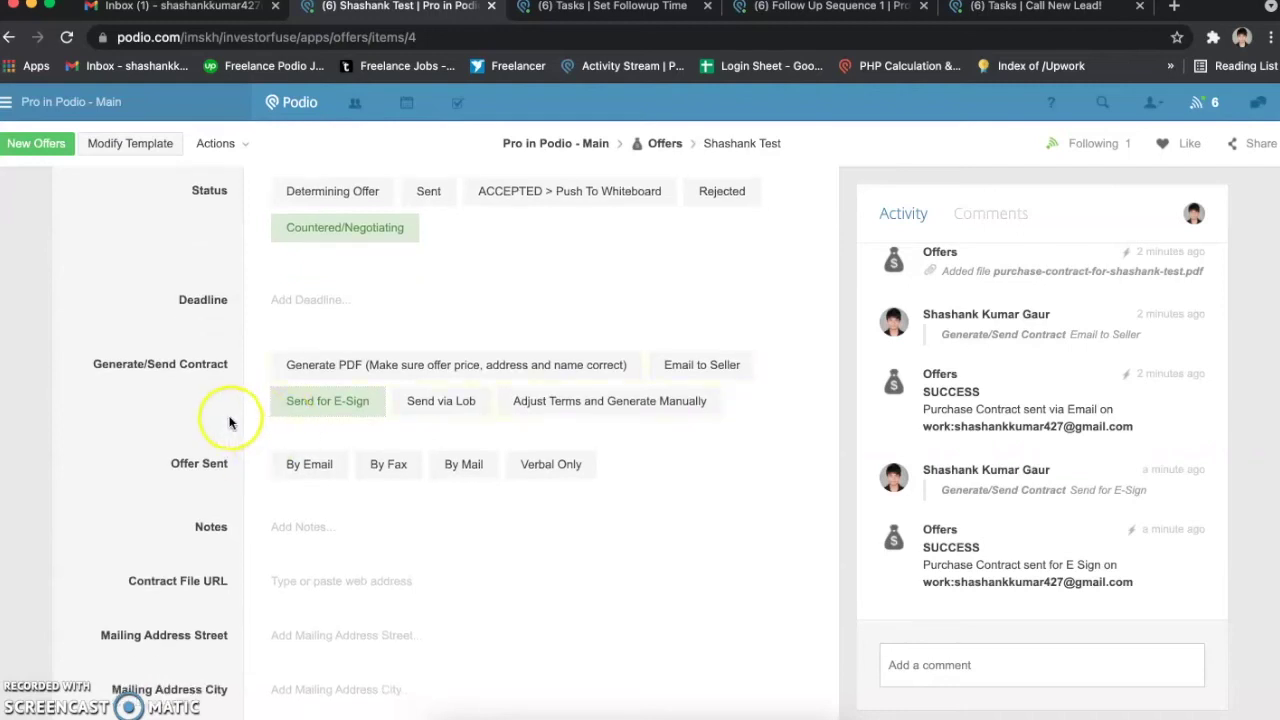
scroll(229, 424, up, 1)
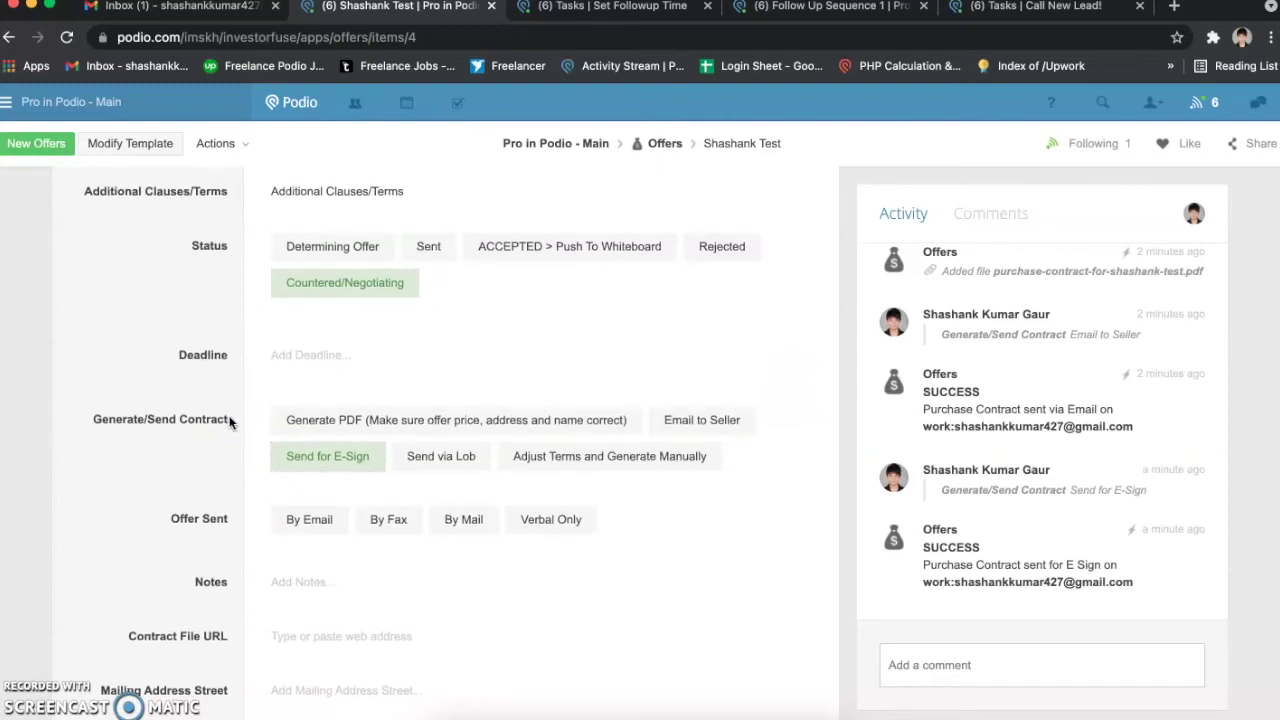
scroll(229, 422, up, 1)
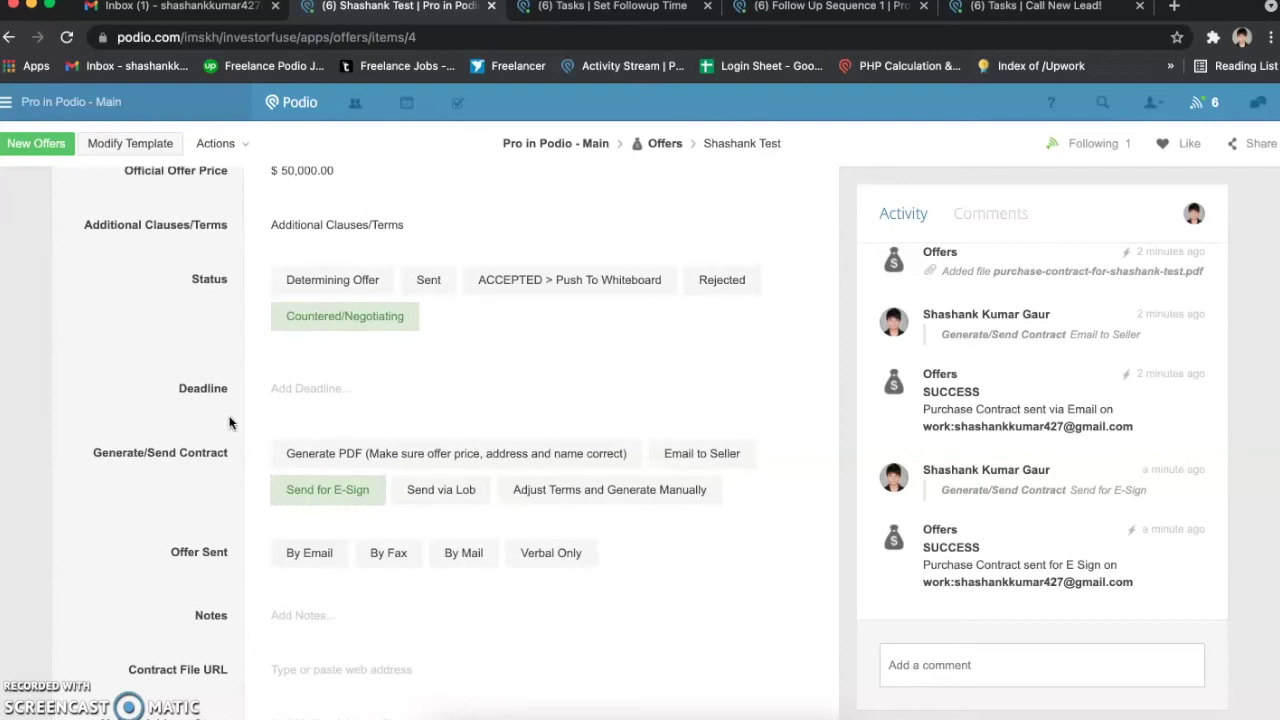
scroll(229, 422, up, 1)
scroll(229, 422, up, 1)
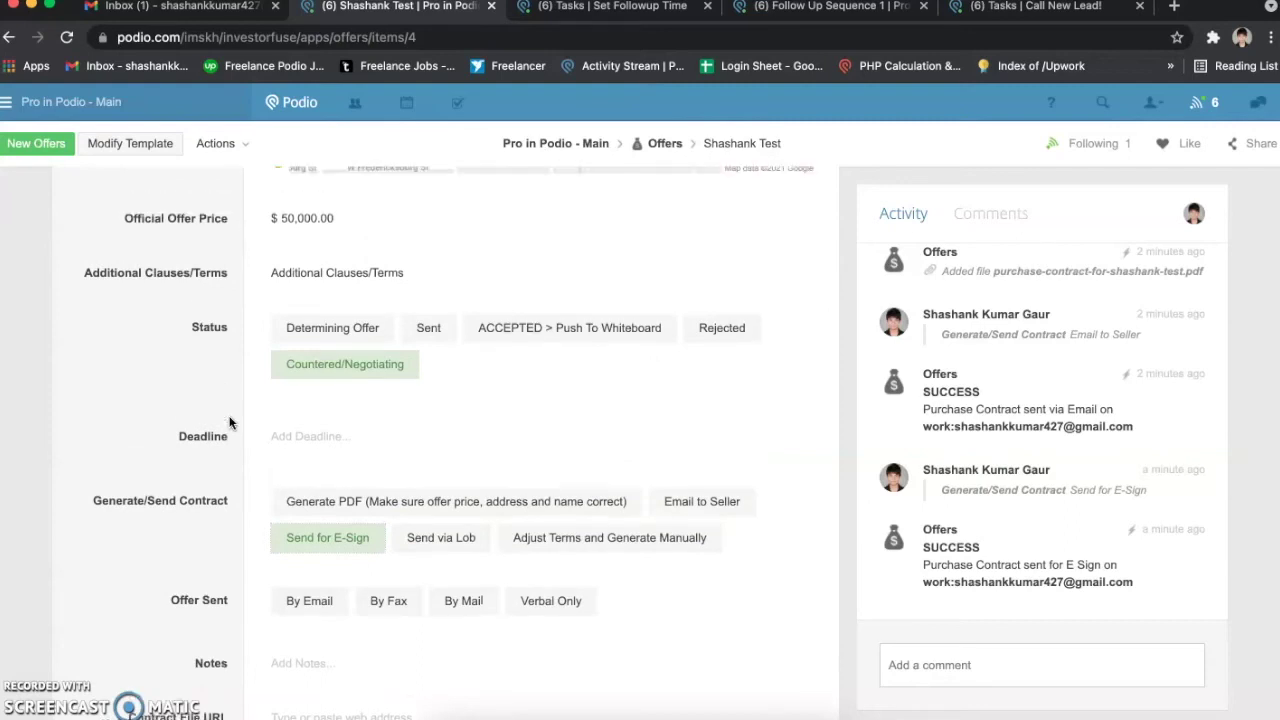
Step: Set the offer Status to ACCEPTED > Push To Whiteboard and go back to the Offers list
click(525, 356)
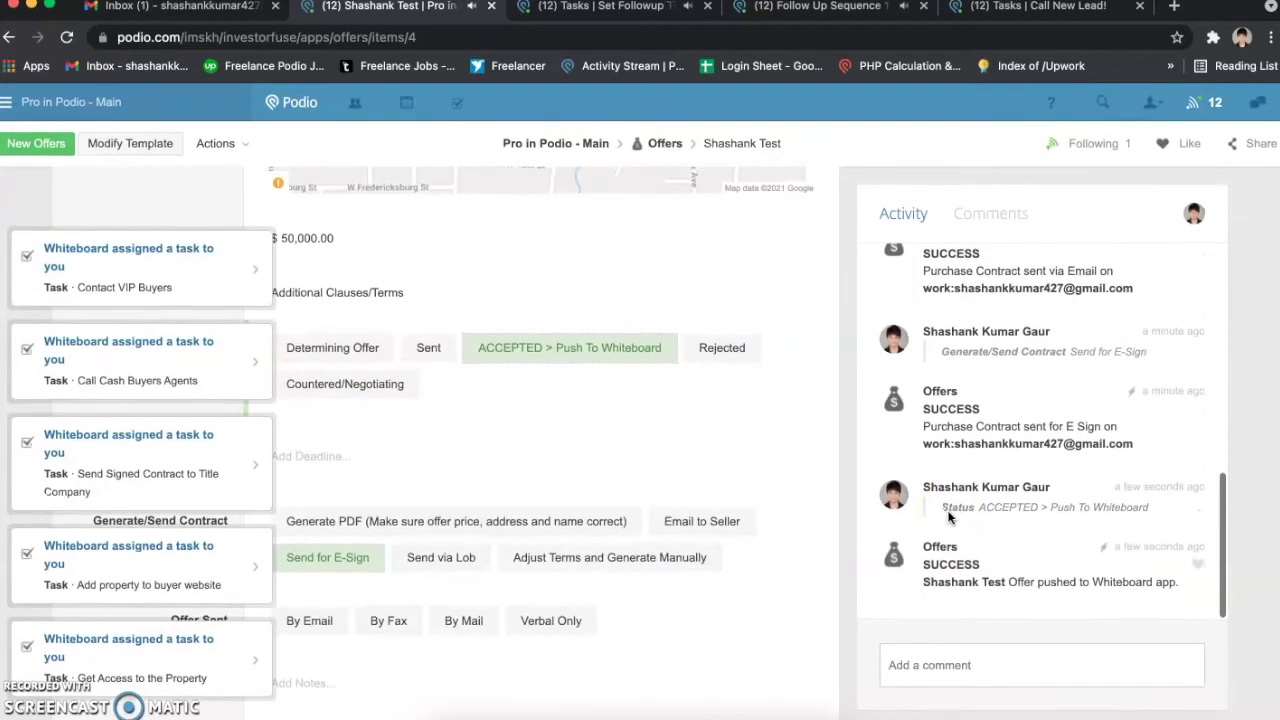
drag(922, 583, 972, 583)
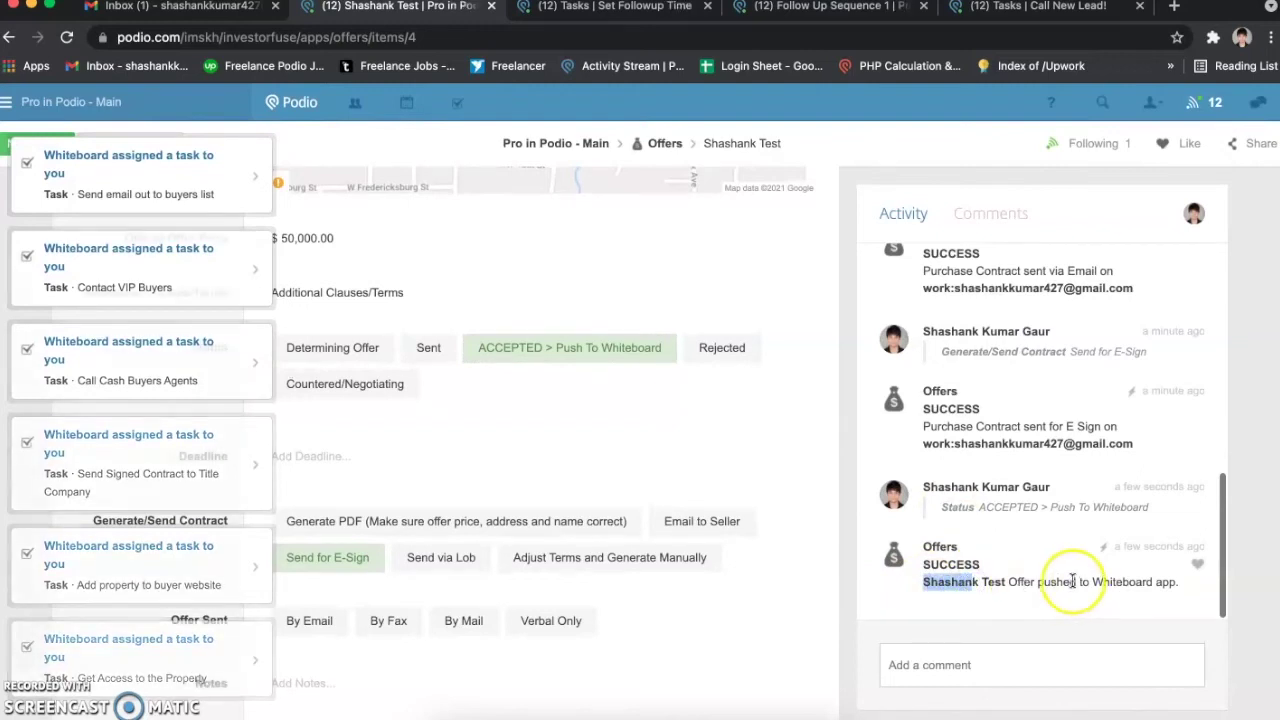
click(668, 146)
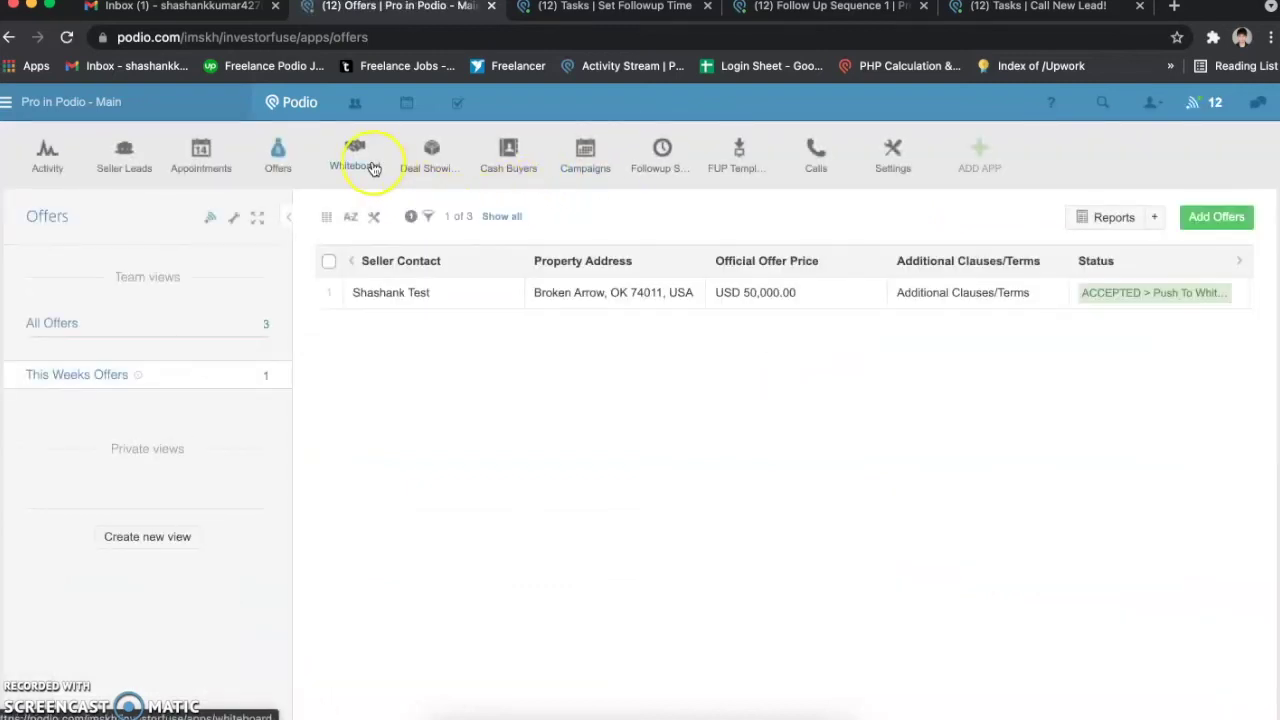
Step: Open the first record in the Whiteboard app's All Whiteboard view
click(371, 168)
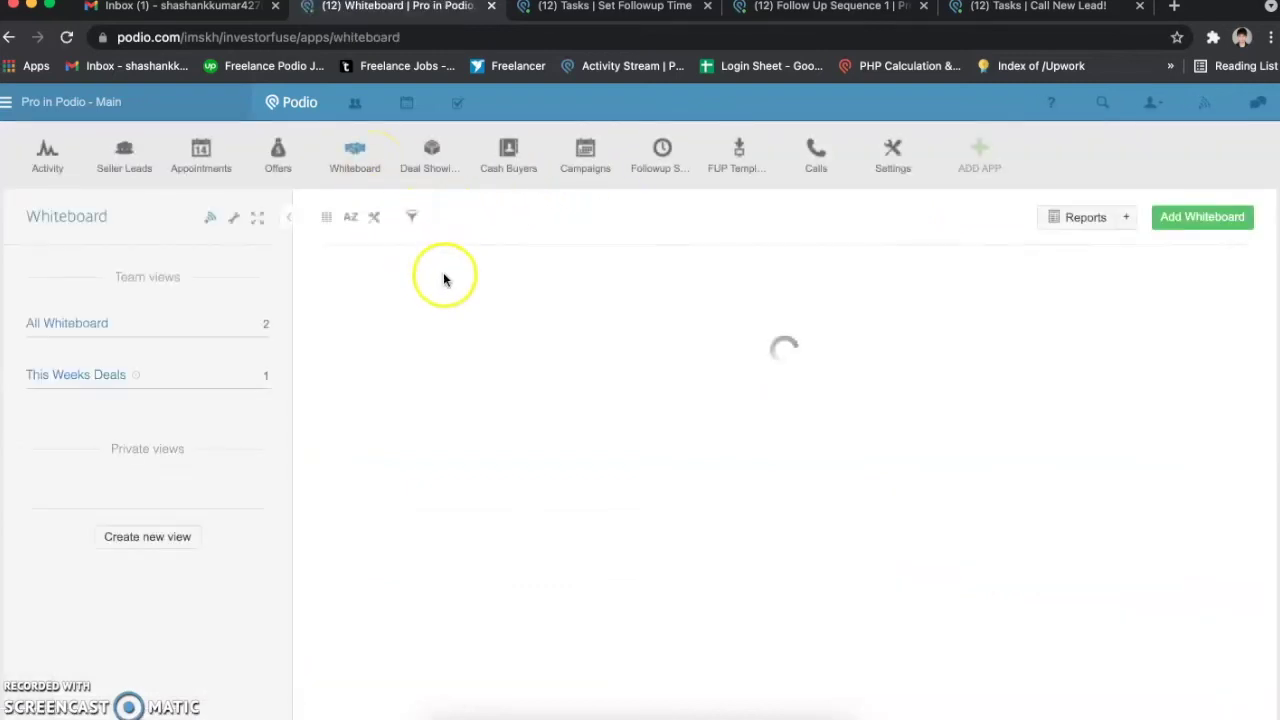
click(158, 333)
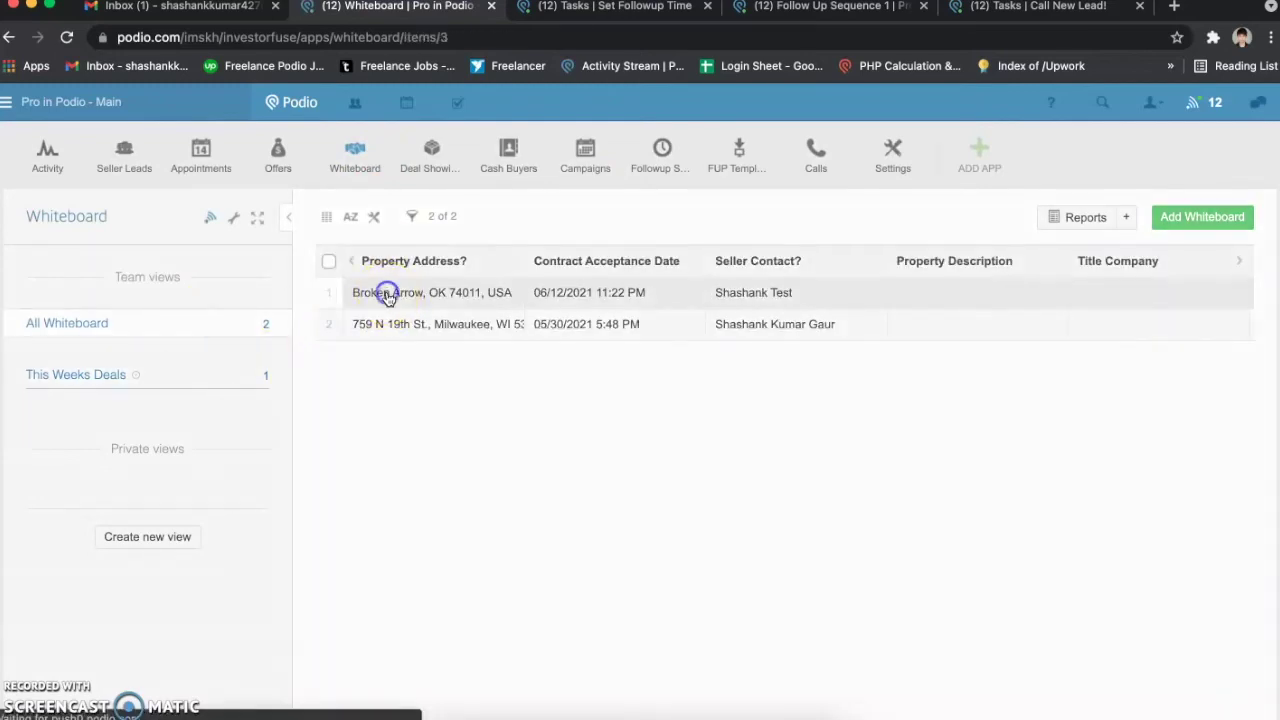
click(386, 292)
mouse_move(1165, 271)
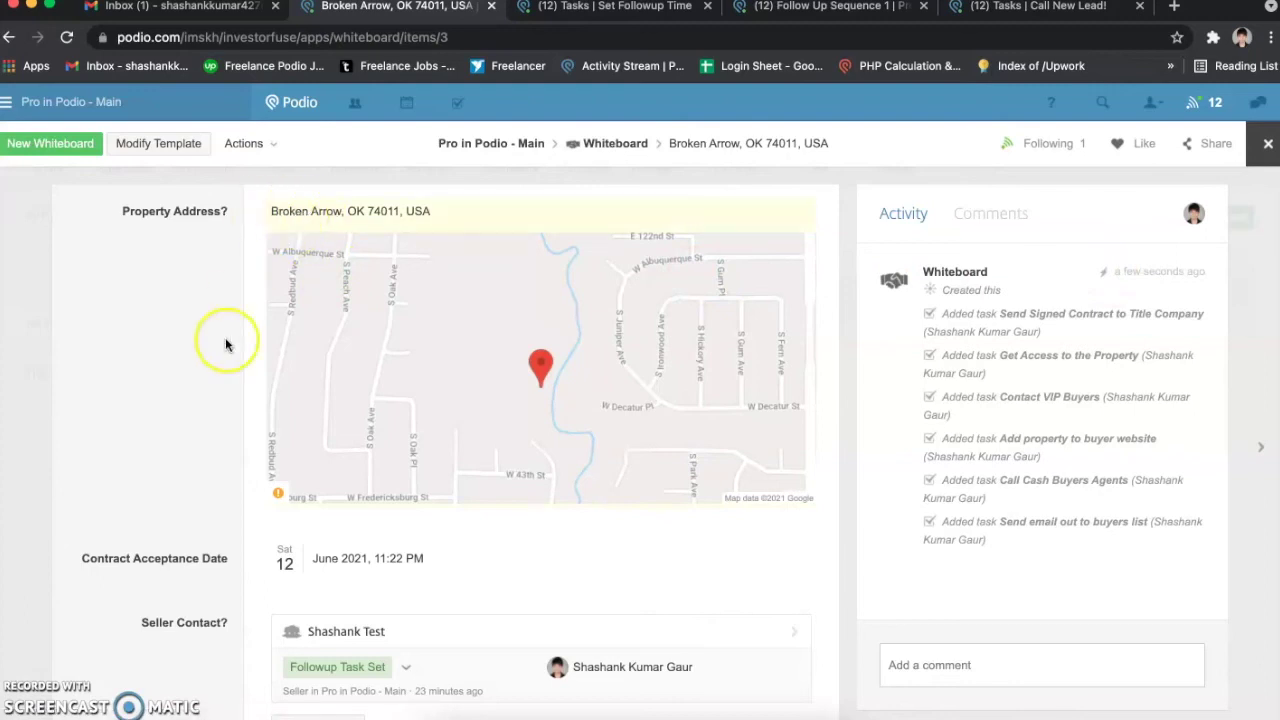
Step: Scroll through the newly pushed property's Whiteboard record, then close it to return to the list
scroll(228, 355, down, 3)
scroll(230, 380, up, 3)
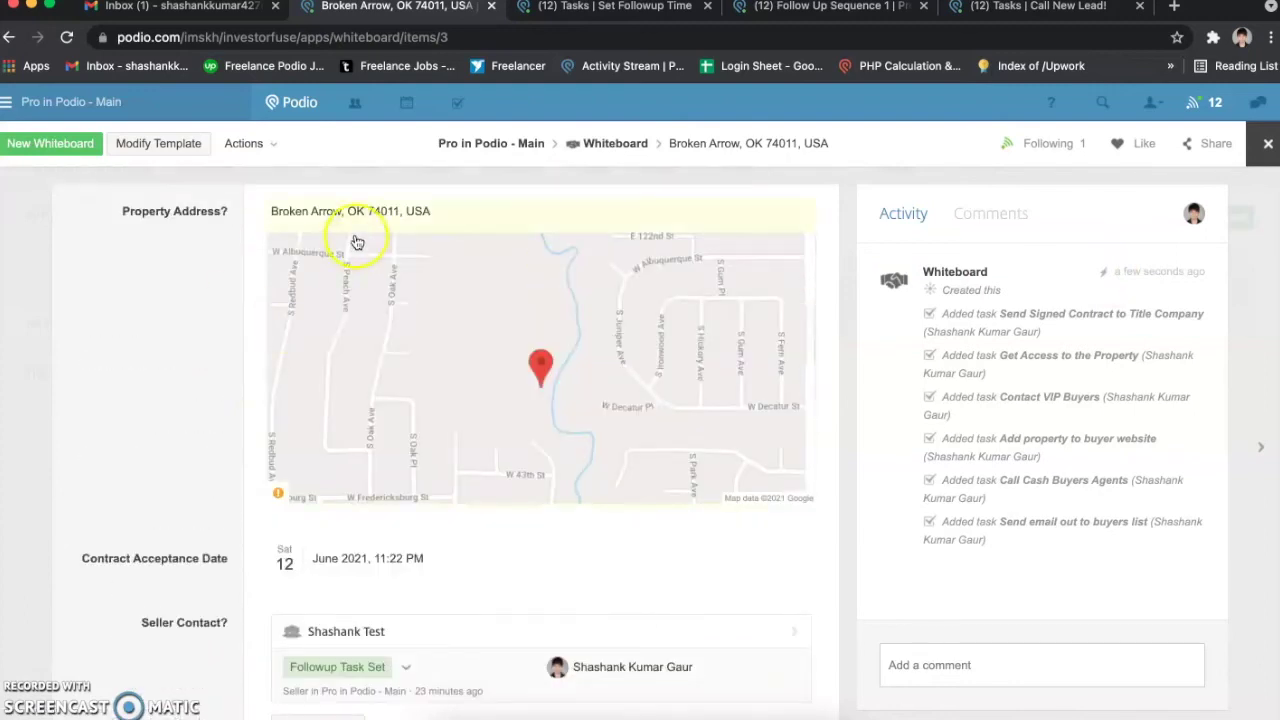
scroll(237, 349, down, 3)
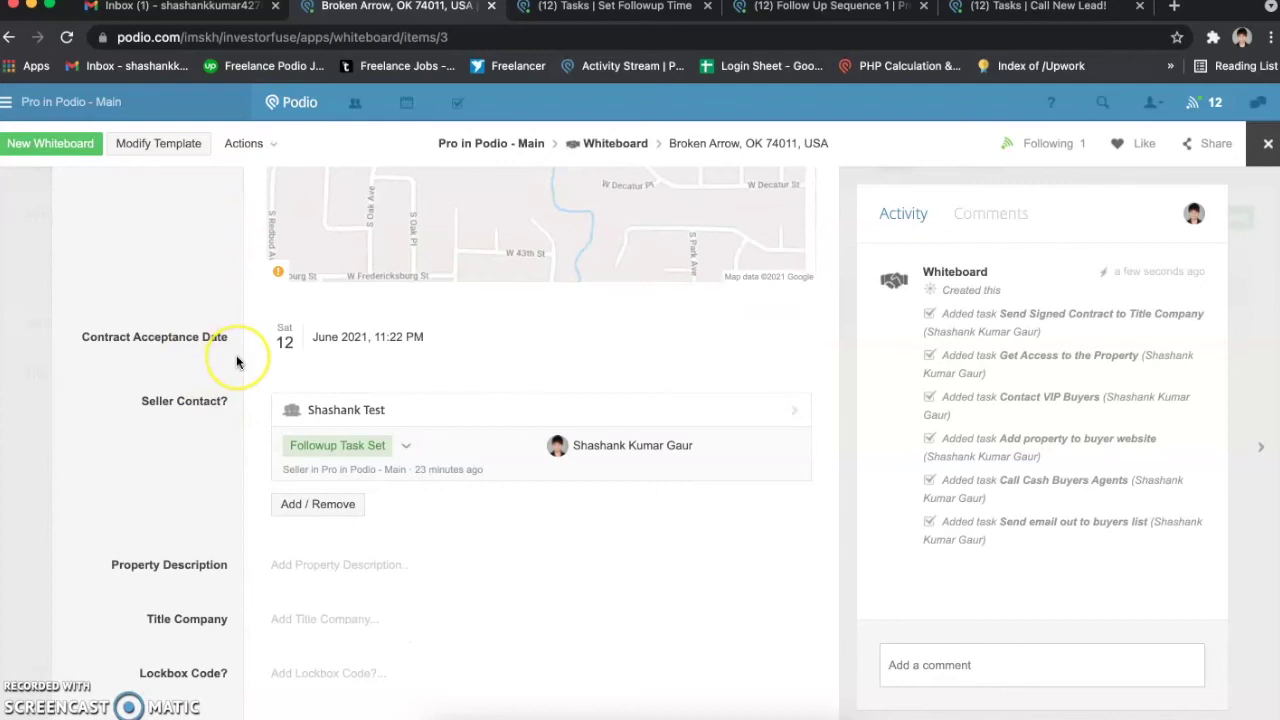
scroll(237, 362, down, 1)
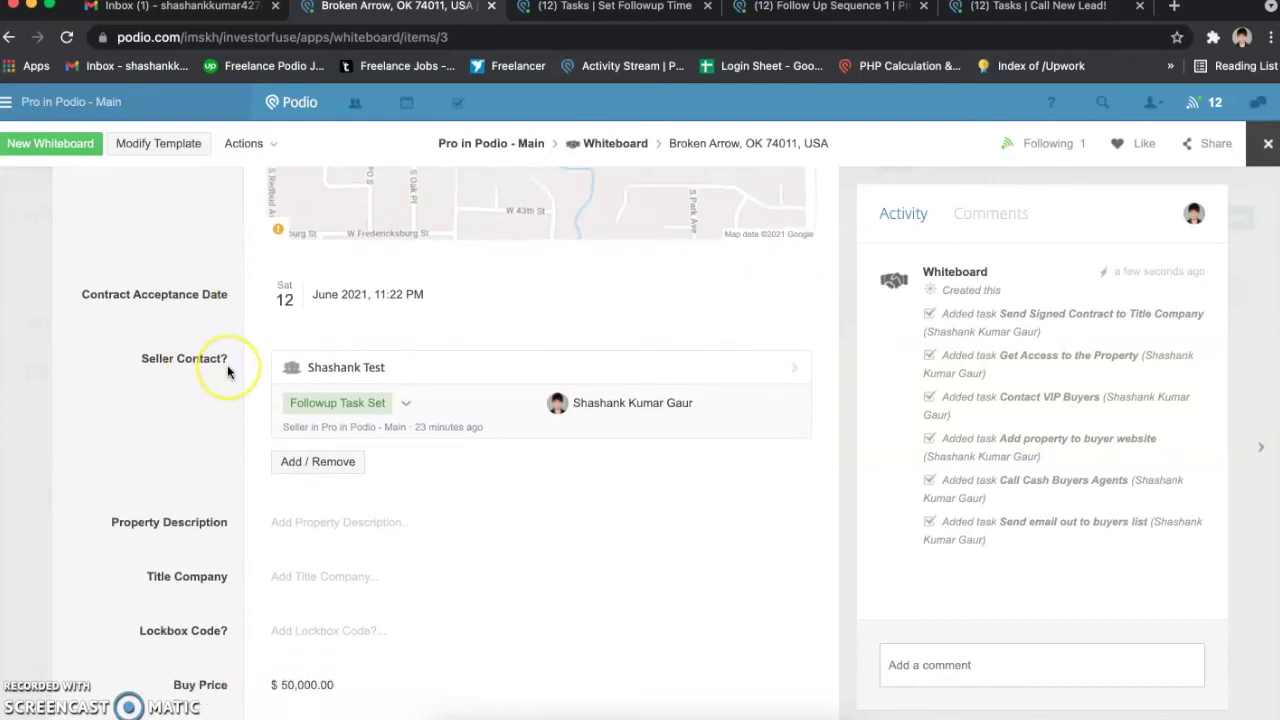
scroll(225, 365, down, 1)
scroll(228, 372, down, 1)
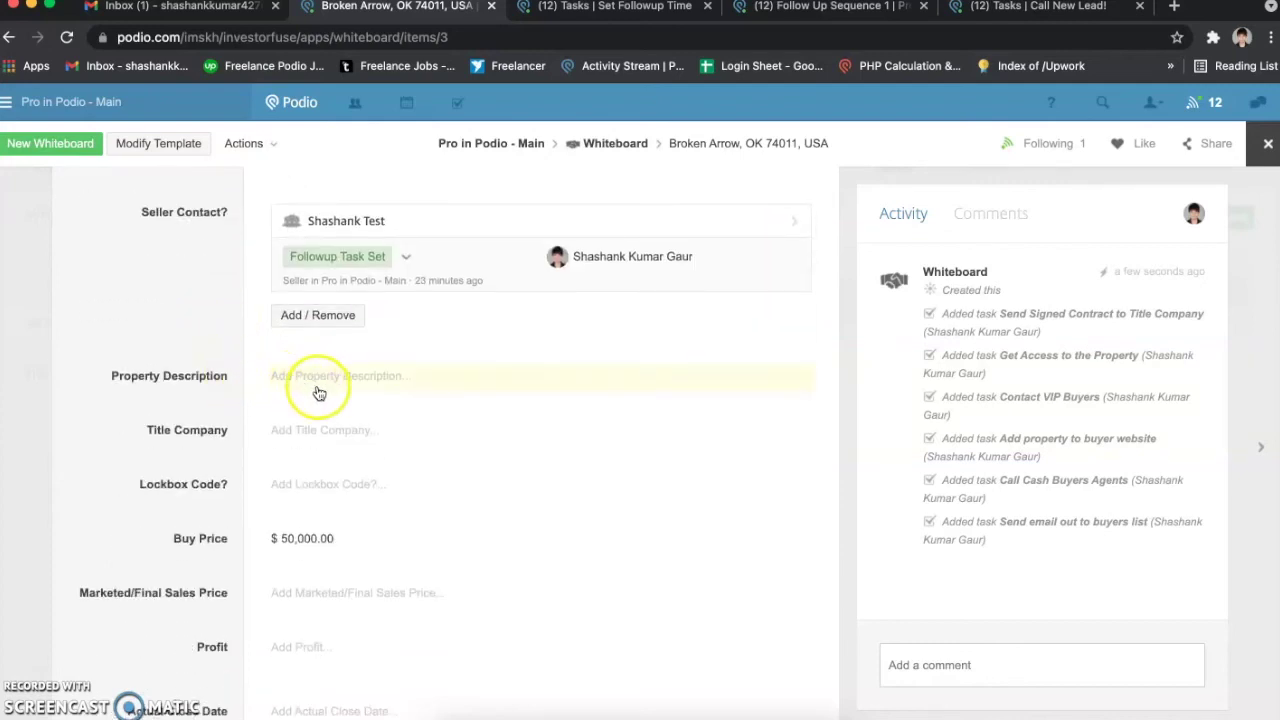
scroll(292, 427, down, 1)
scroll(292, 427, down, 1)
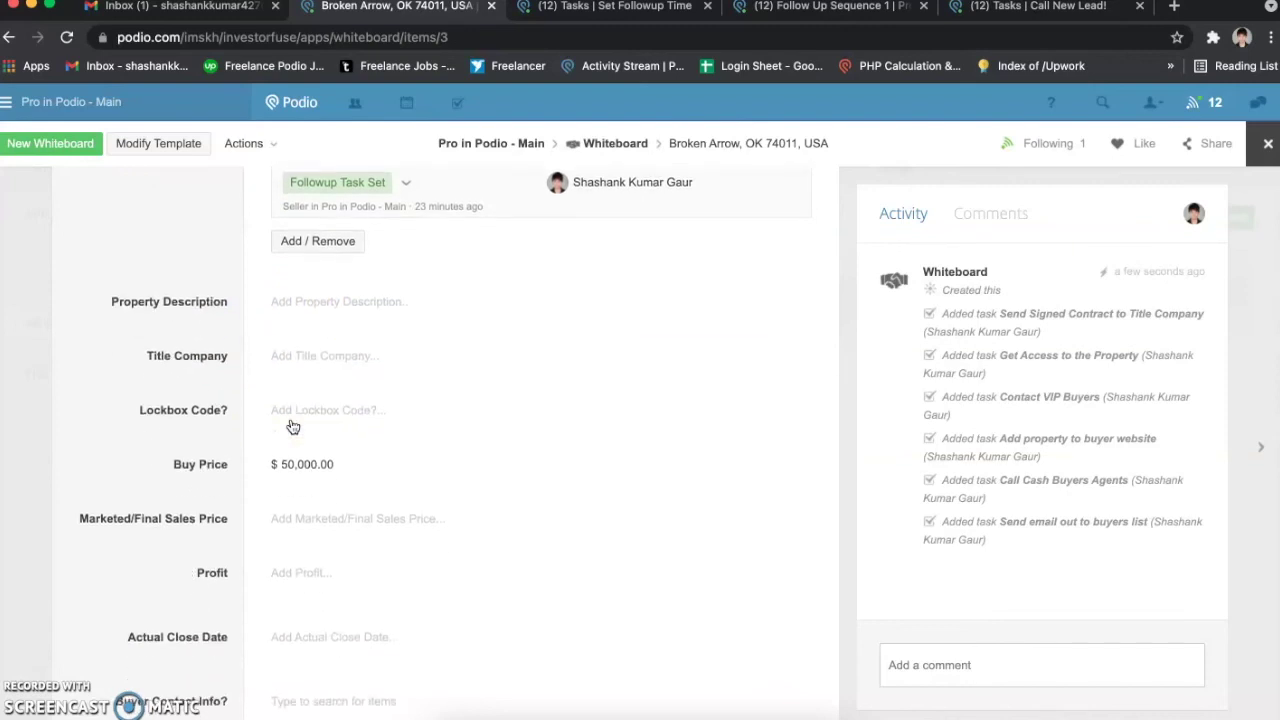
scroll(292, 427, down, 9)
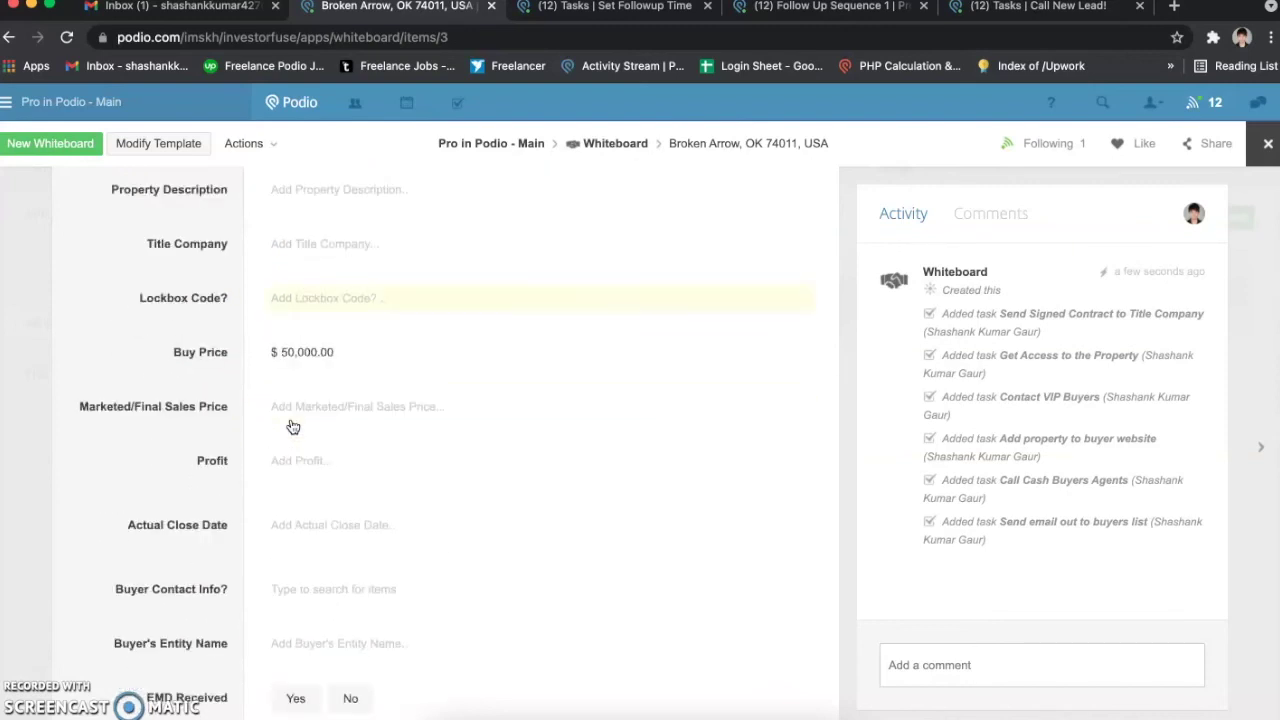
scroll(292, 427, down, 4)
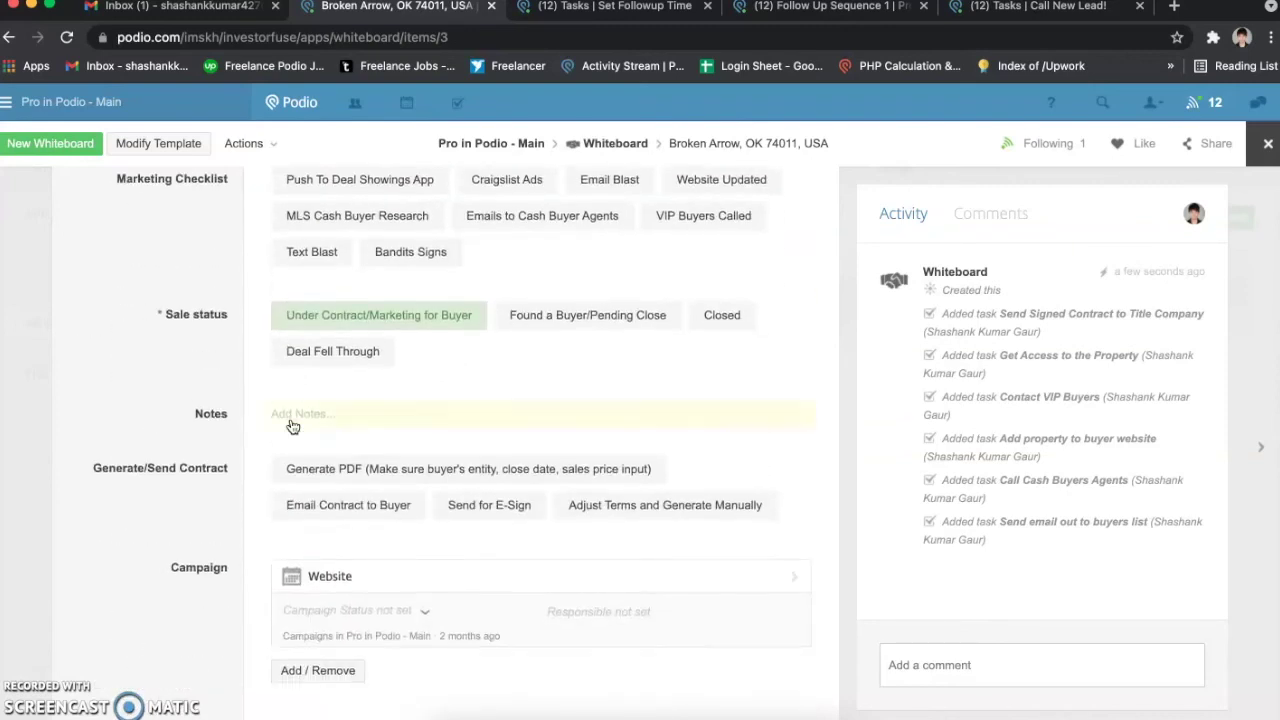
scroll(292, 427, up, 5)
scroll(292, 427, up, 15)
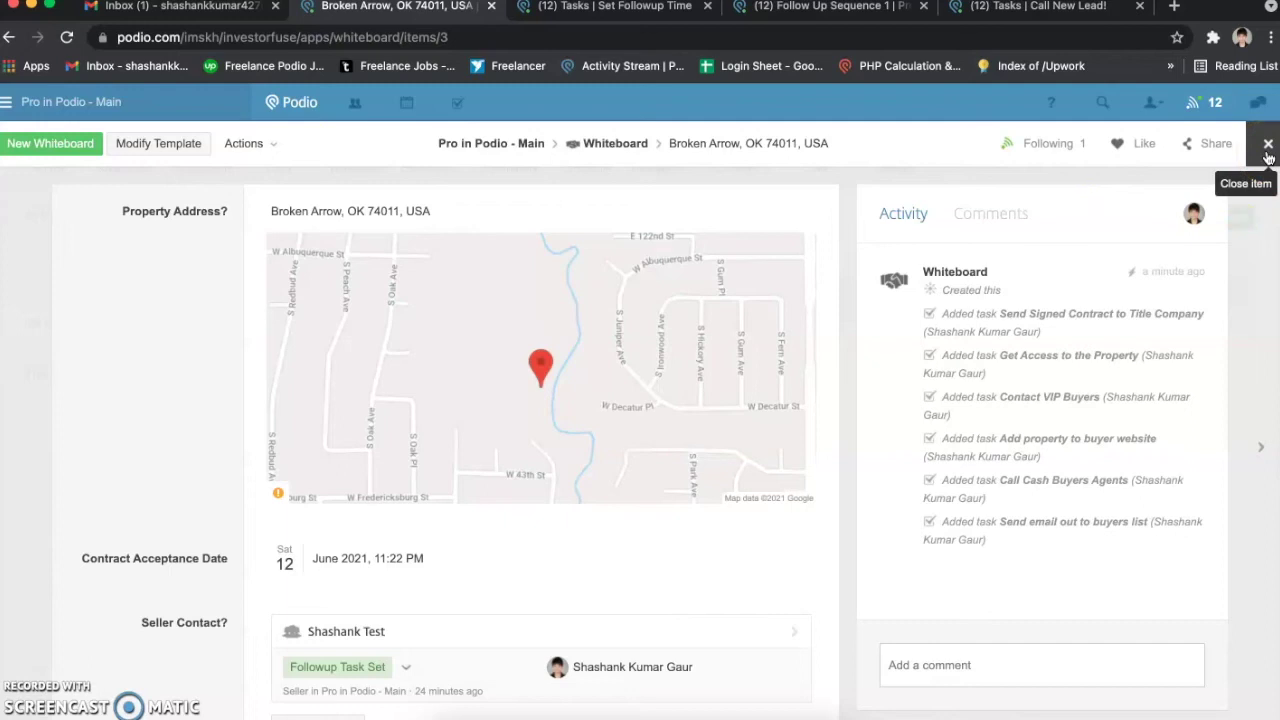
click(1268, 147)
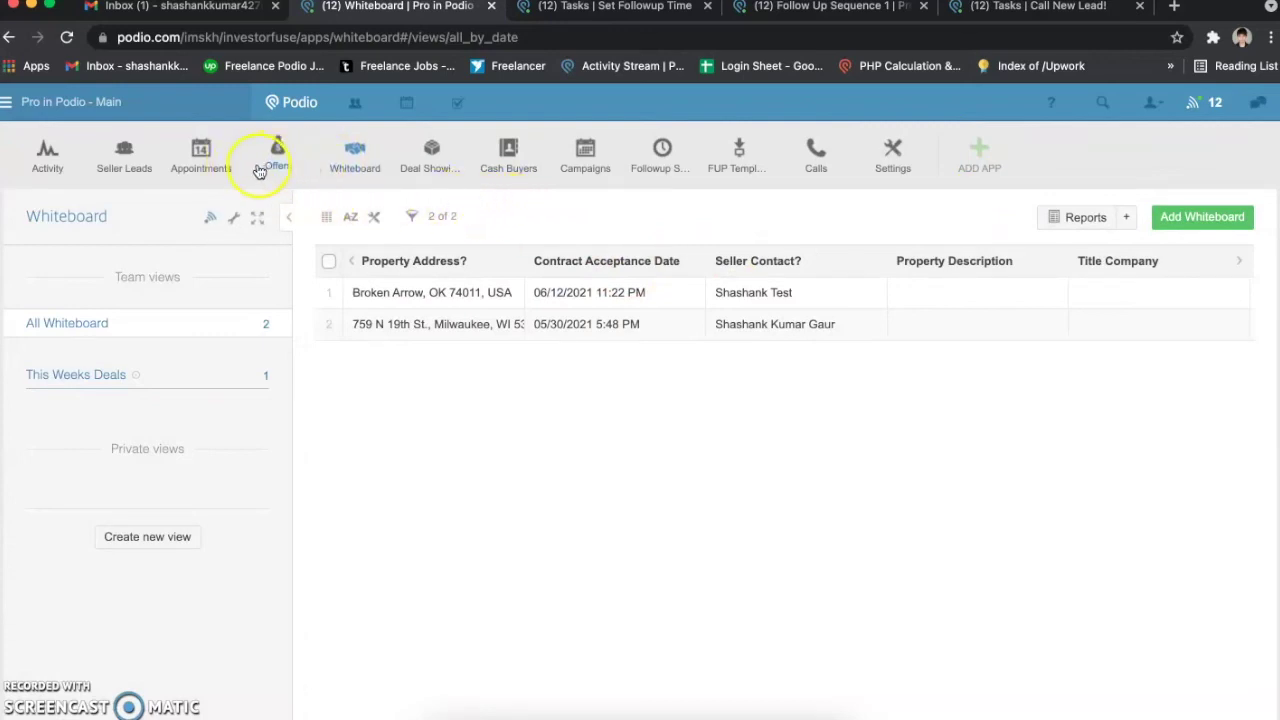
Step: Review the 06/14/2021 3:00 PM appointment, then open the Appointments settings and column list
click(204, 167)
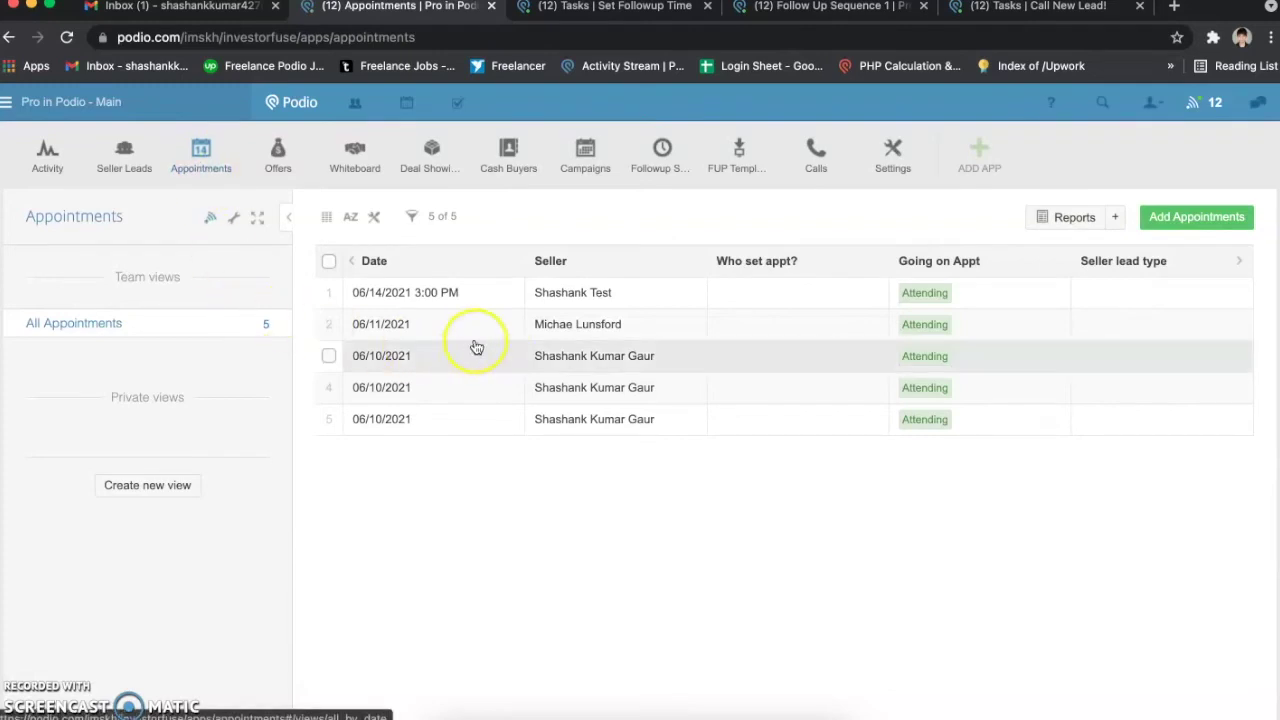
click(462, 296)
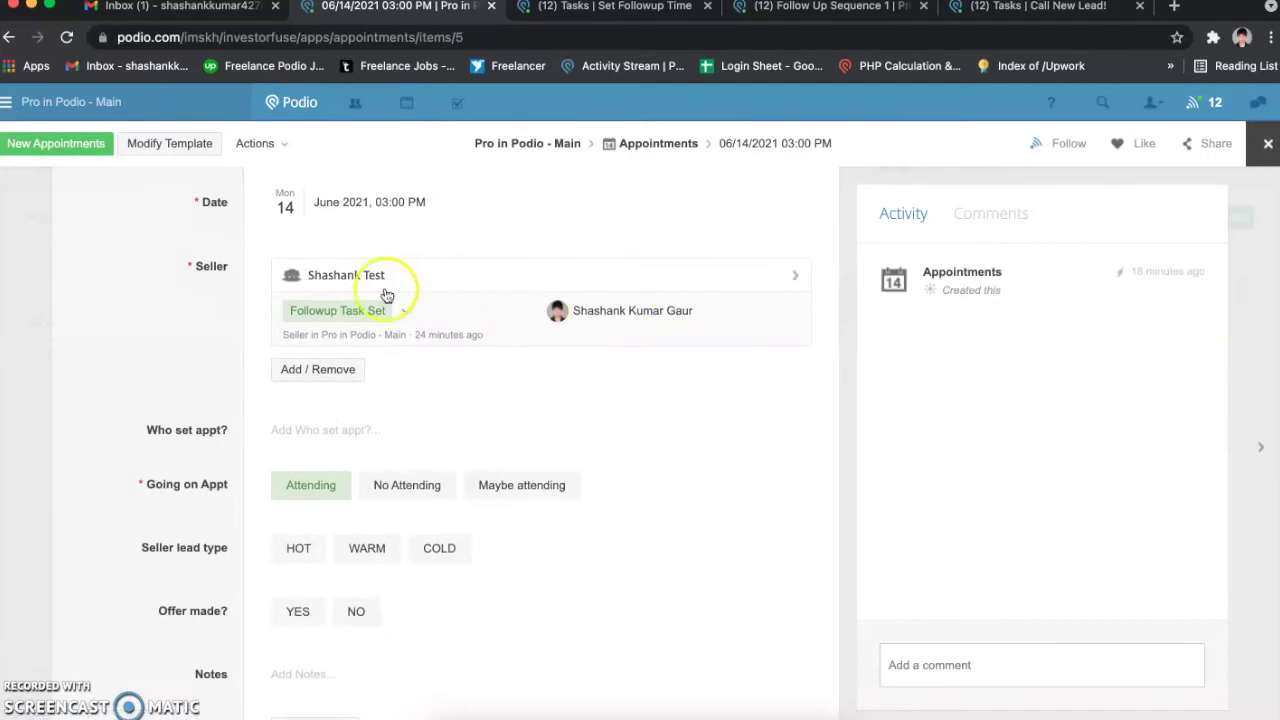
scroll(388, 294, up, 1)
scroll(325, 522, down, 5)
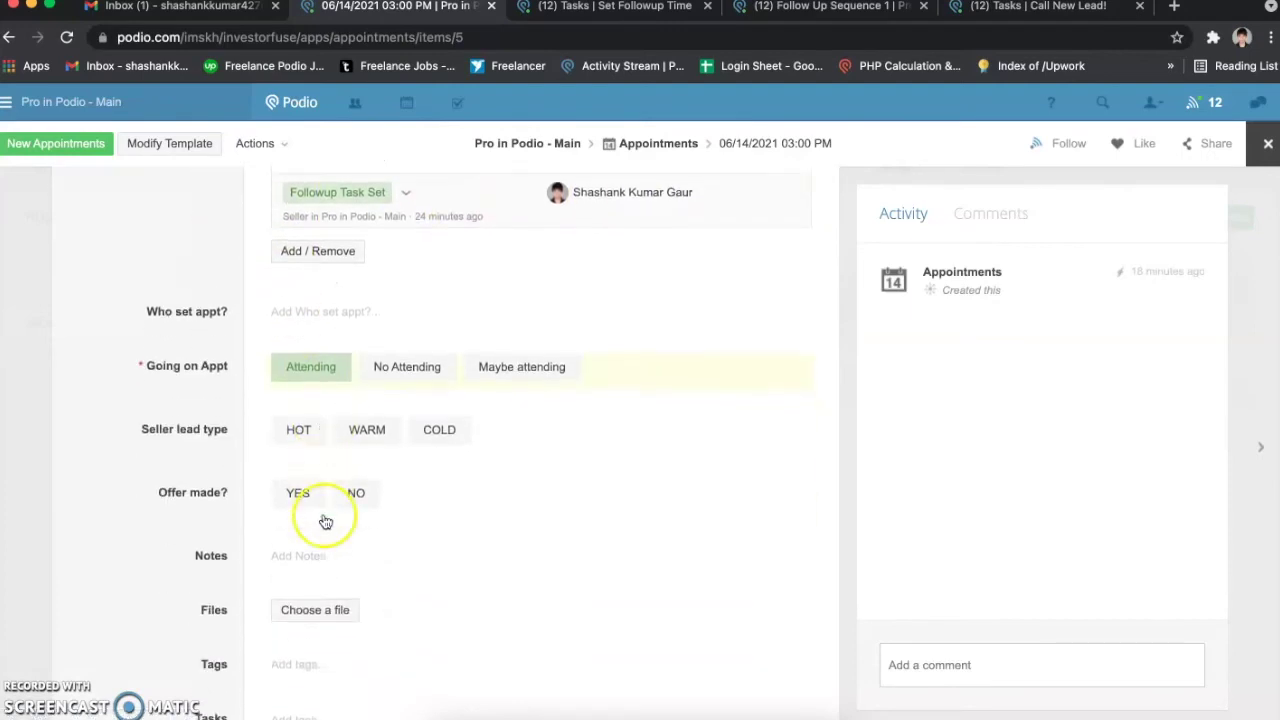
click(39, 419)
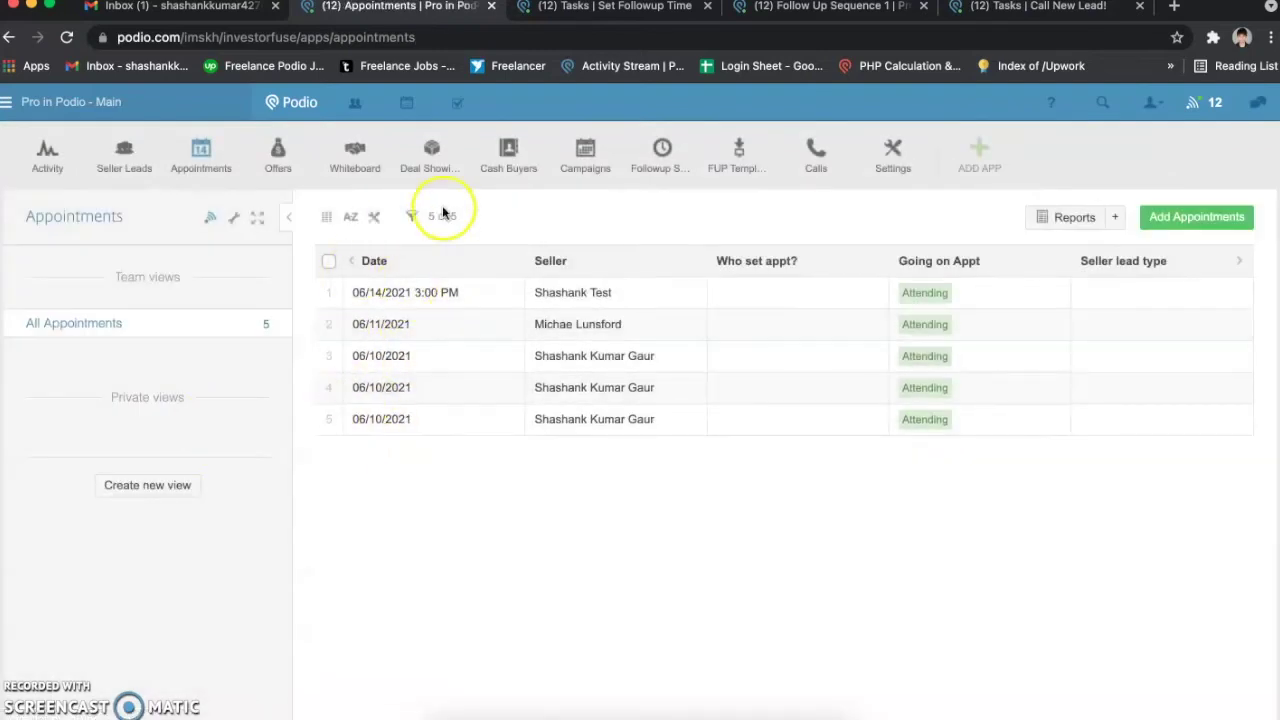
click(234, 218)
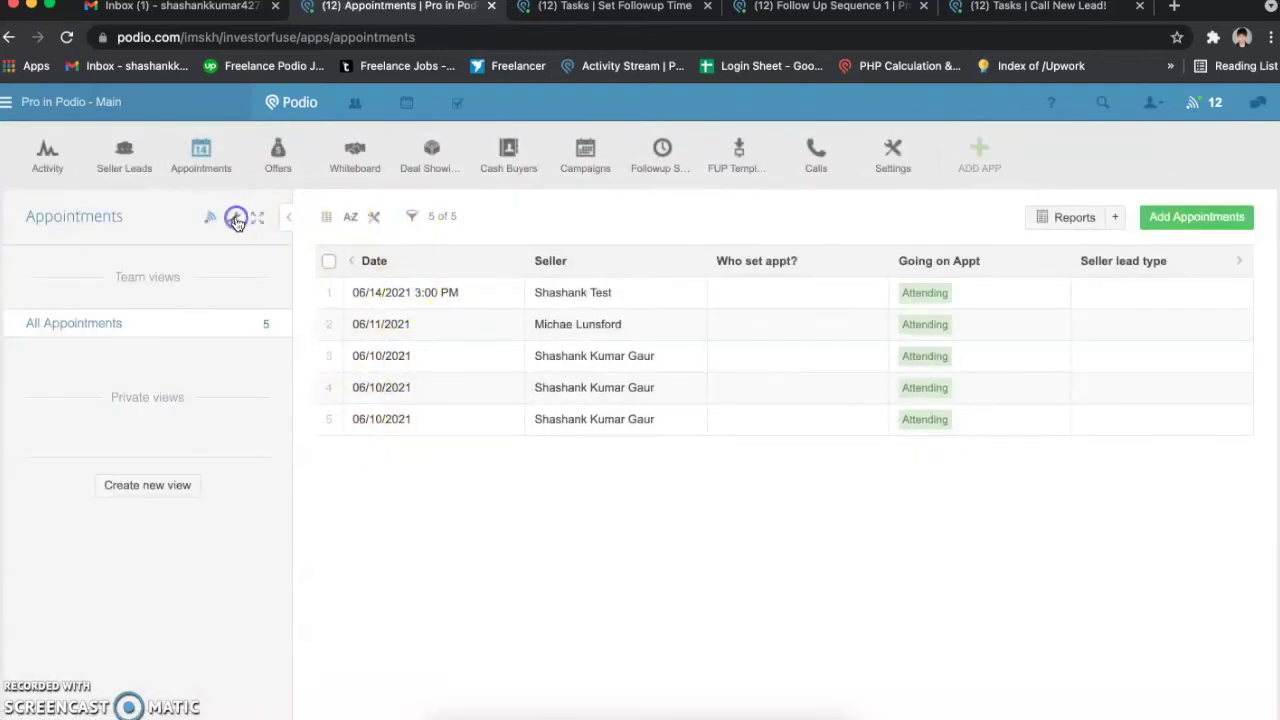
click(372, 217)
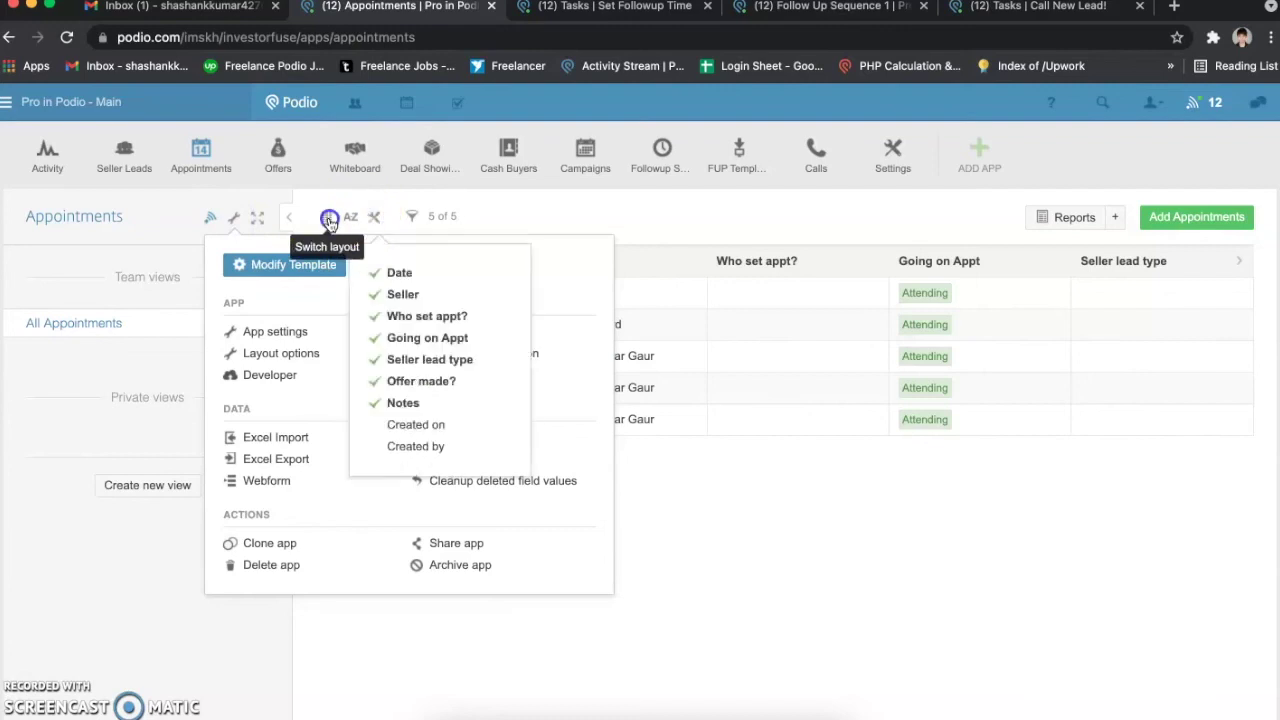
Step: Switch the Appointments layout from table to Calendar and look over the June 2021 month view
click(328, 216)
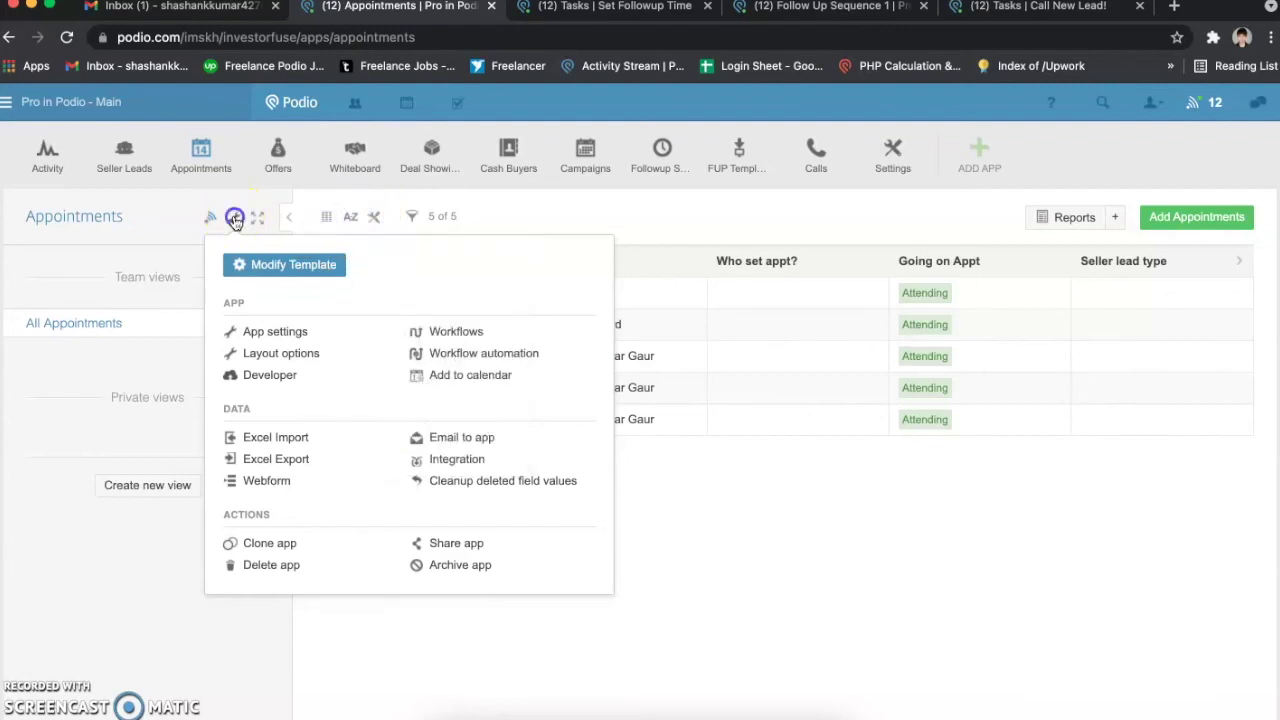
click(232, 217)
click(327, 217)
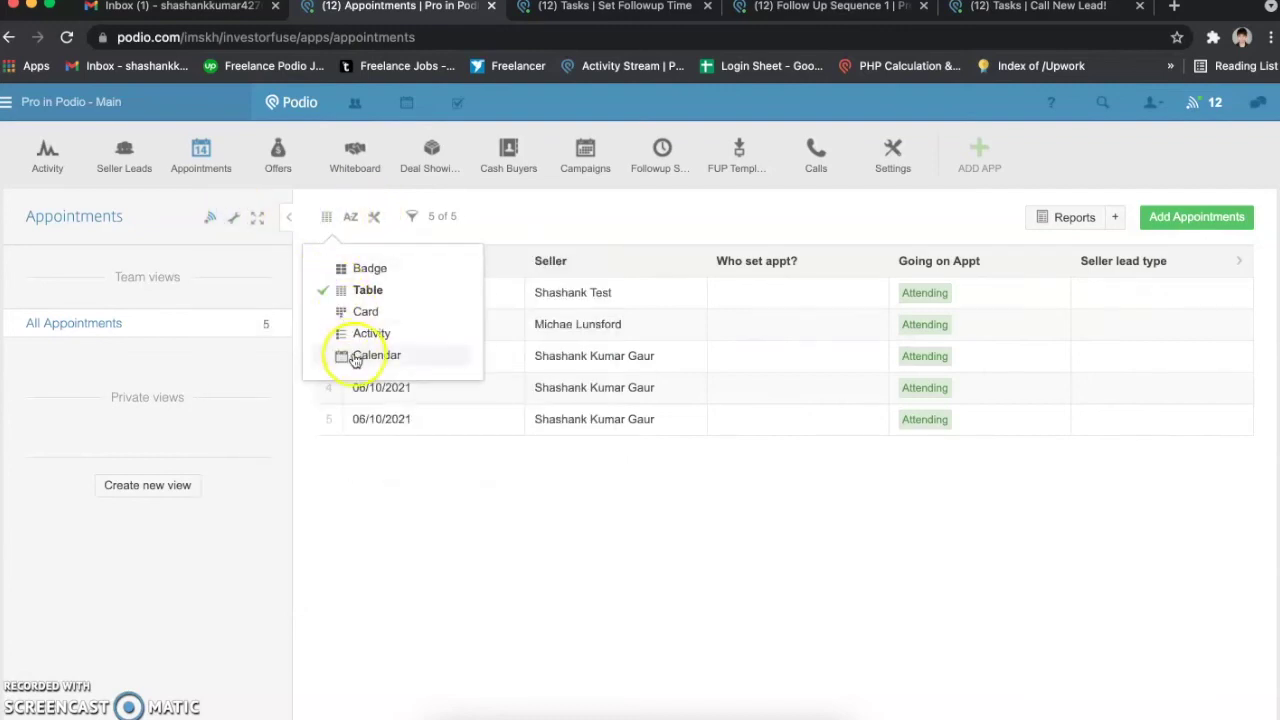
click(365, 356)
scroll(680, 397, down, 2)
scroll(680, 397, down, 2)
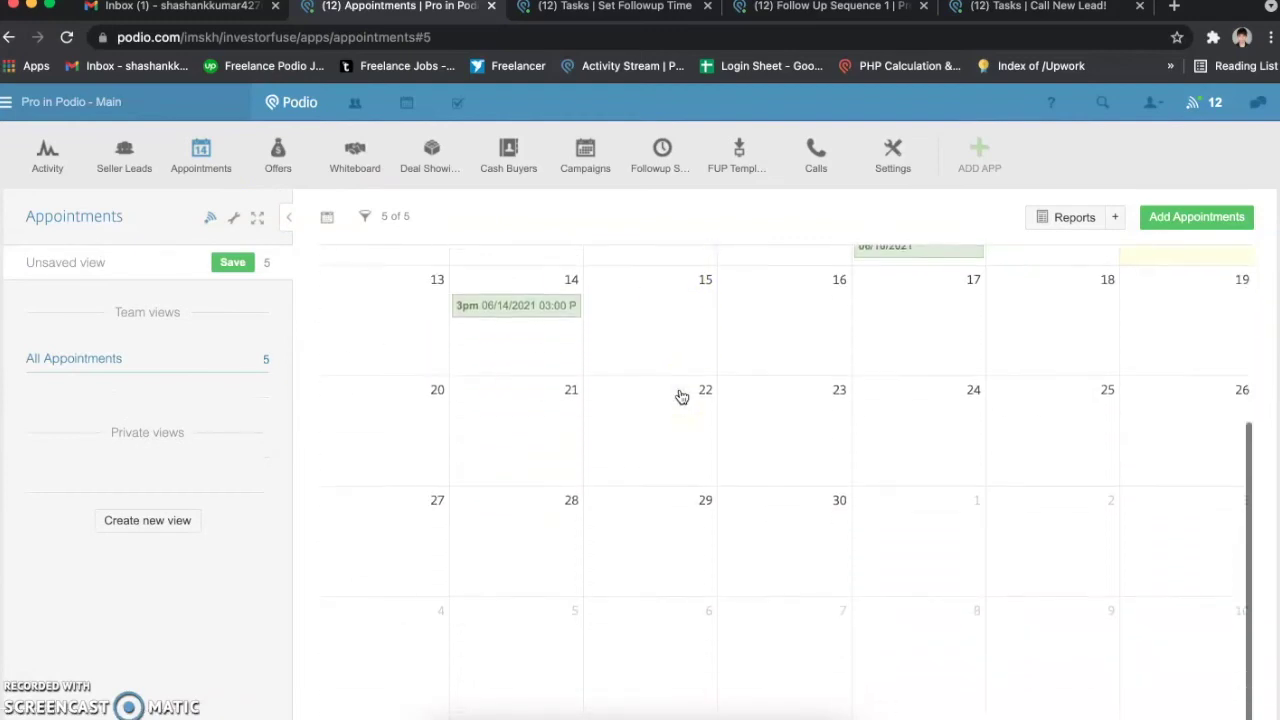
scroll(680, 397, up, 3)
scroll(680, 397, down, 1)
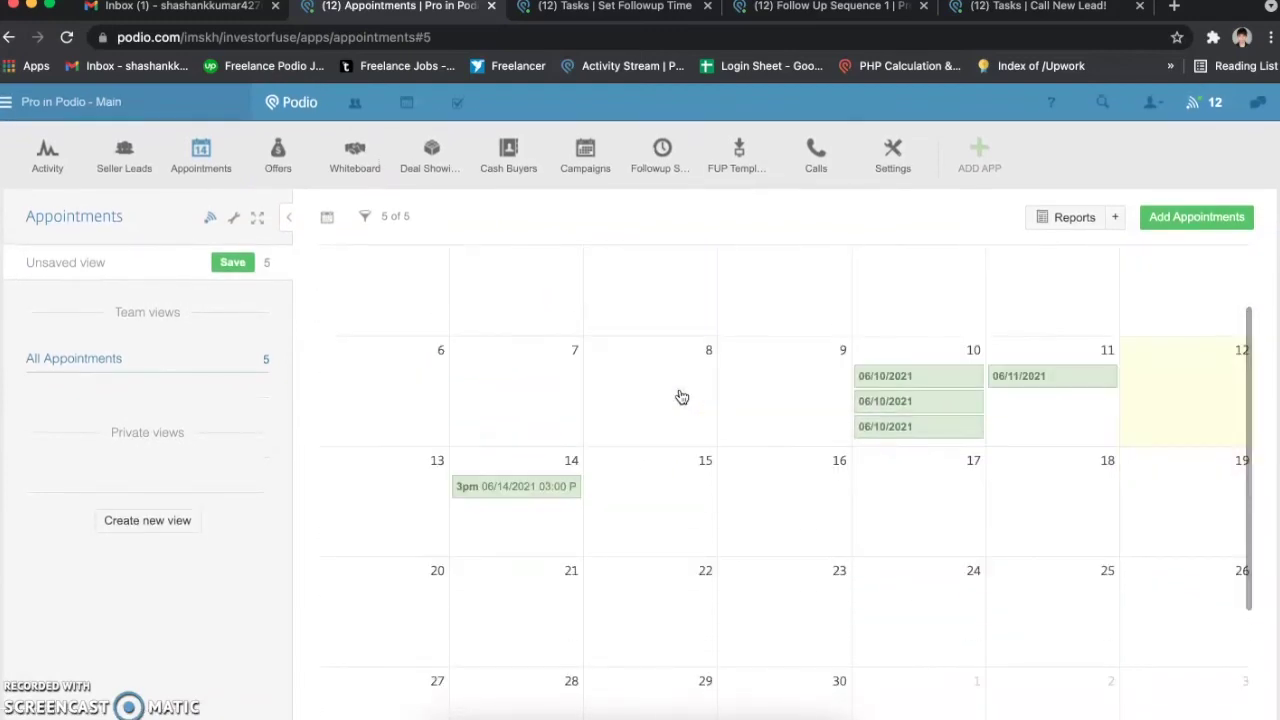
scroll(680, 397, up, 2)
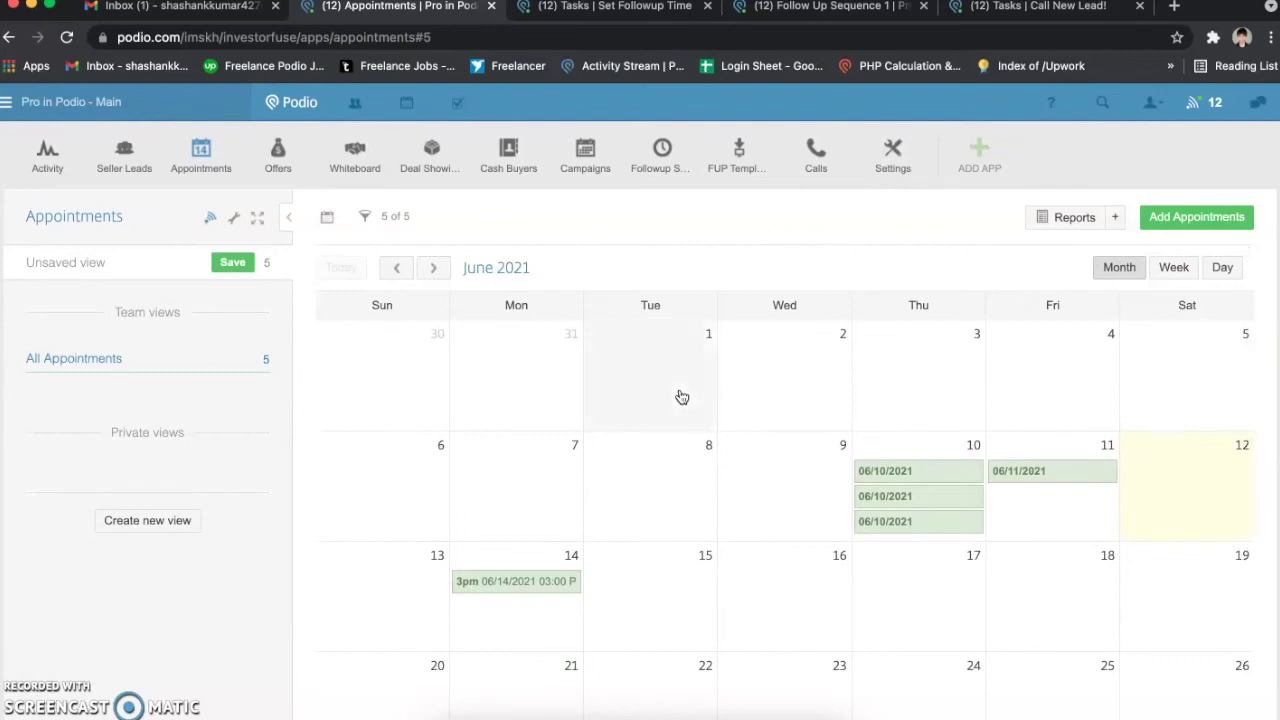
scroll(680, 397, down, 2)
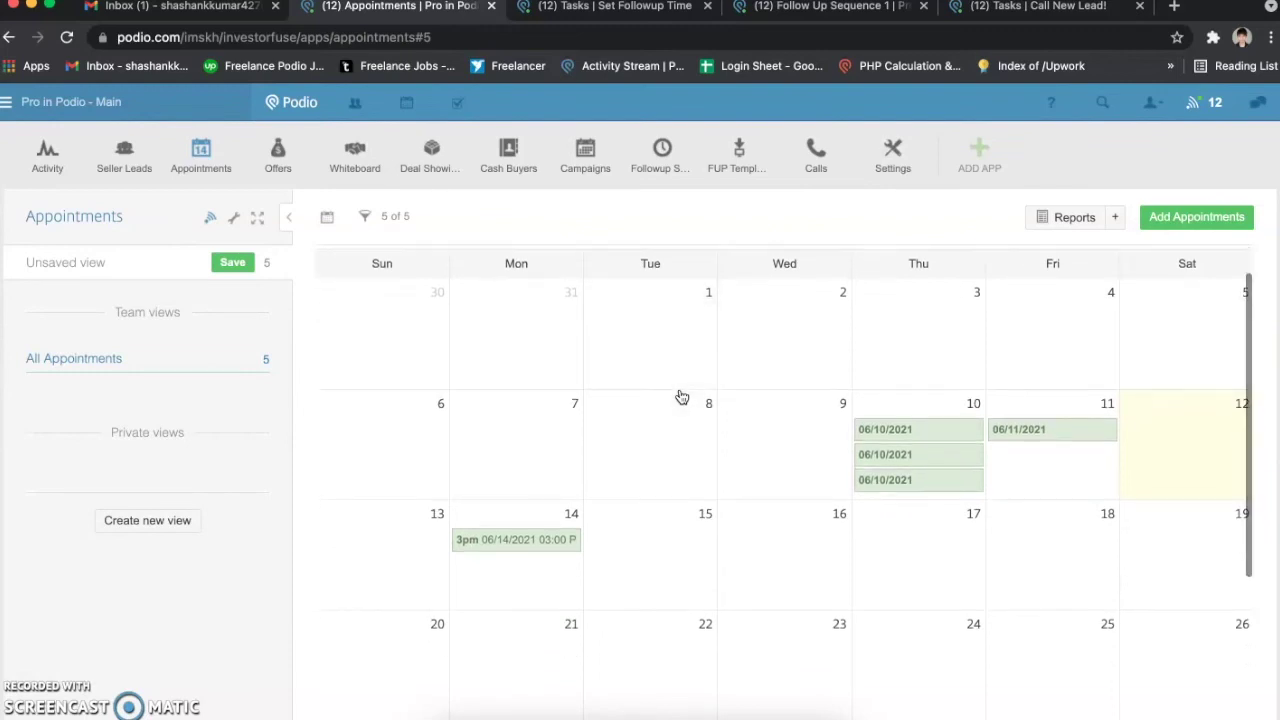
scroll(680, 397, down, 1)
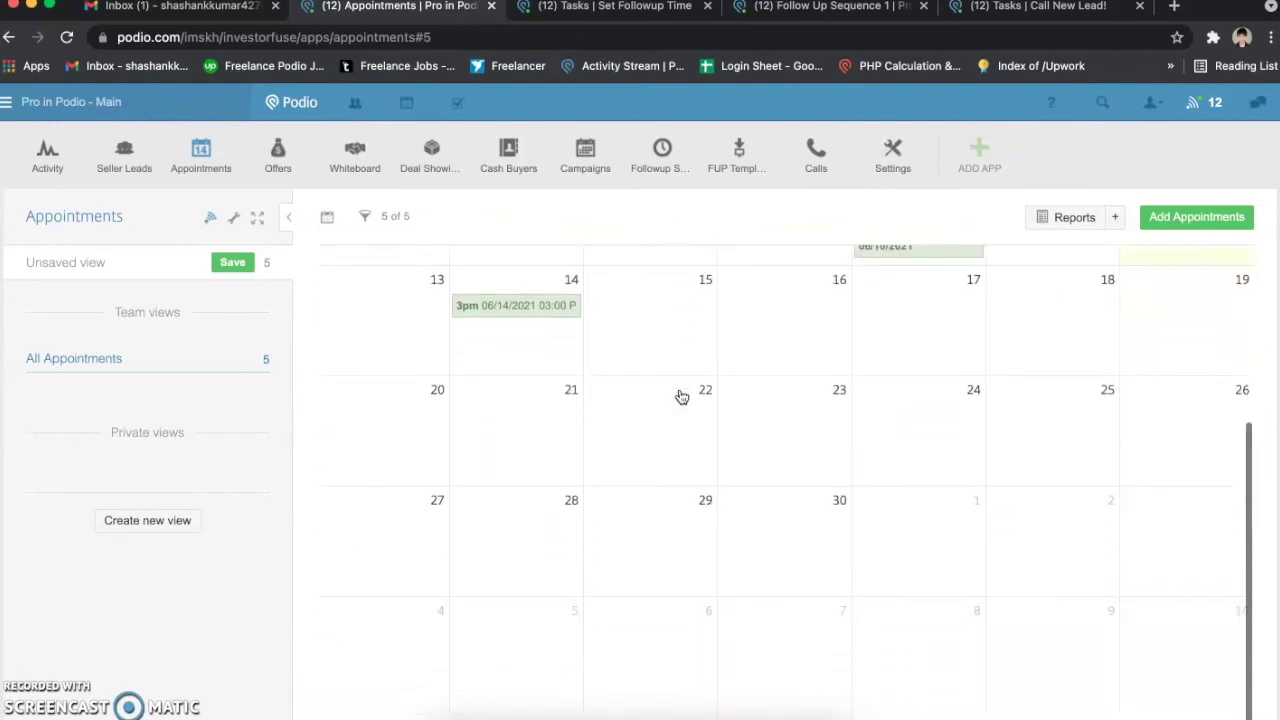
scroll(680, 397, up, 3)
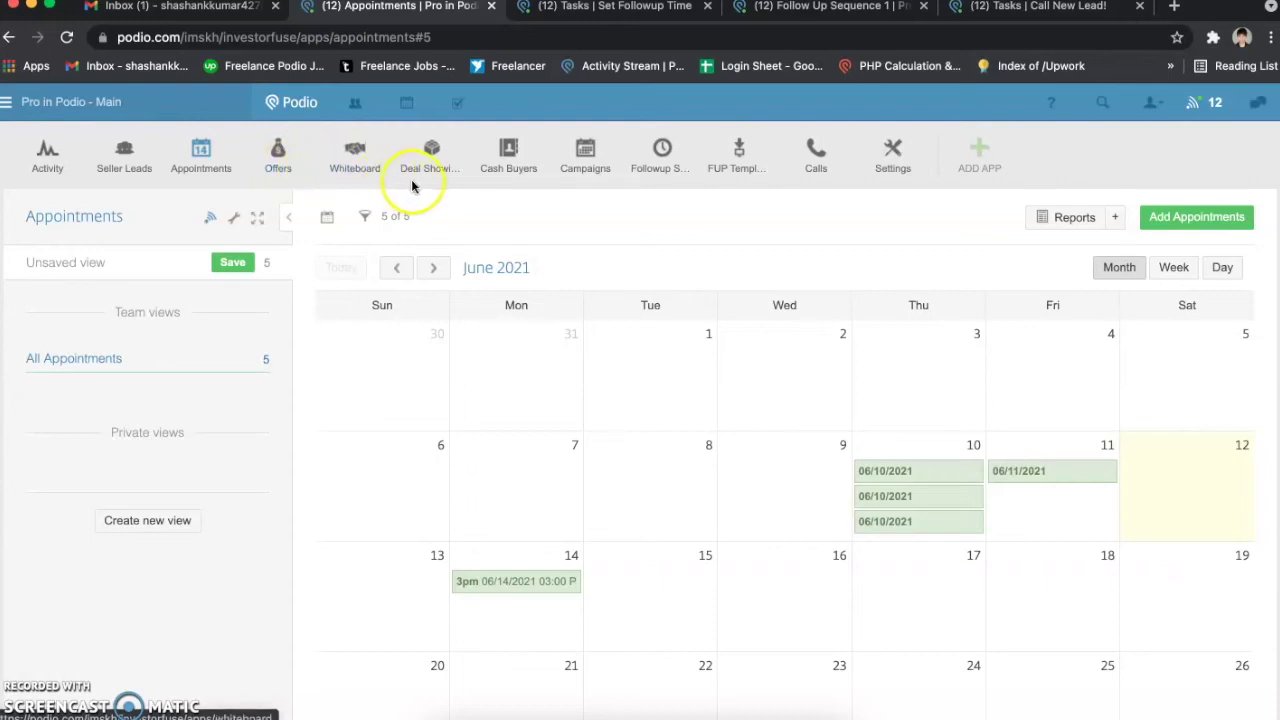
Step: Open the Campaigns app to see its single Website campaign
click(586, 165)
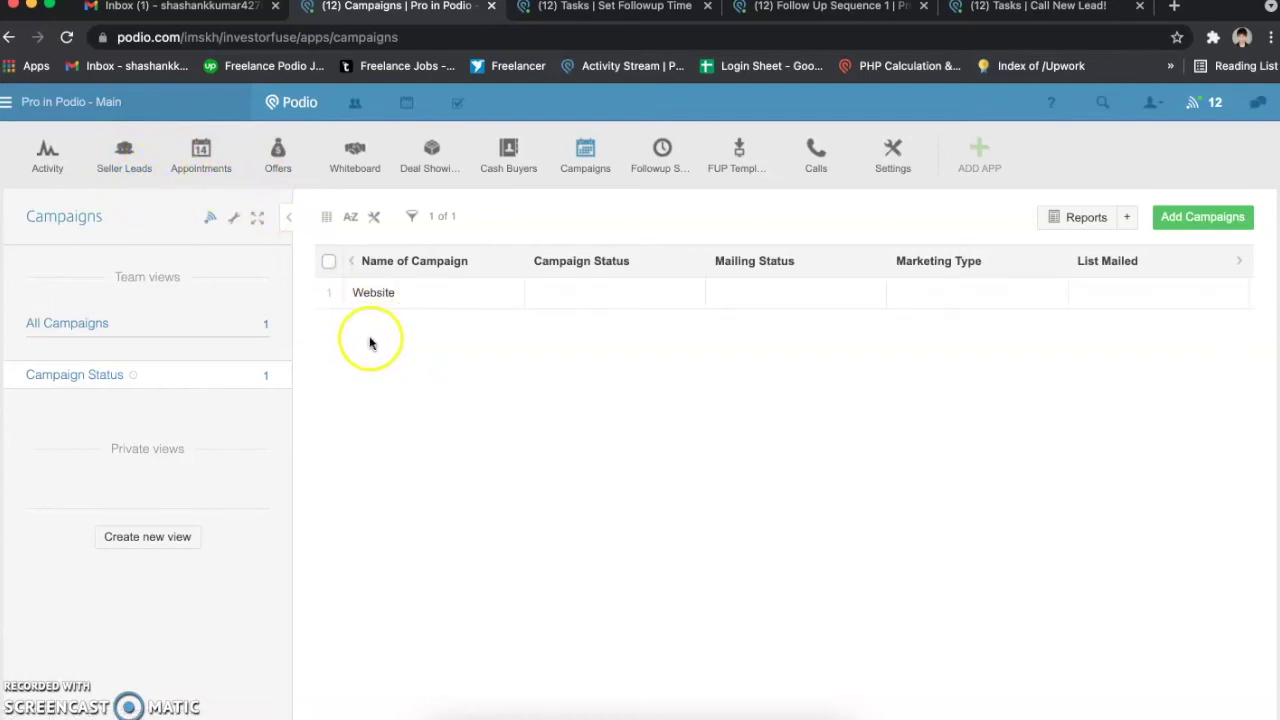
click(408, 293)
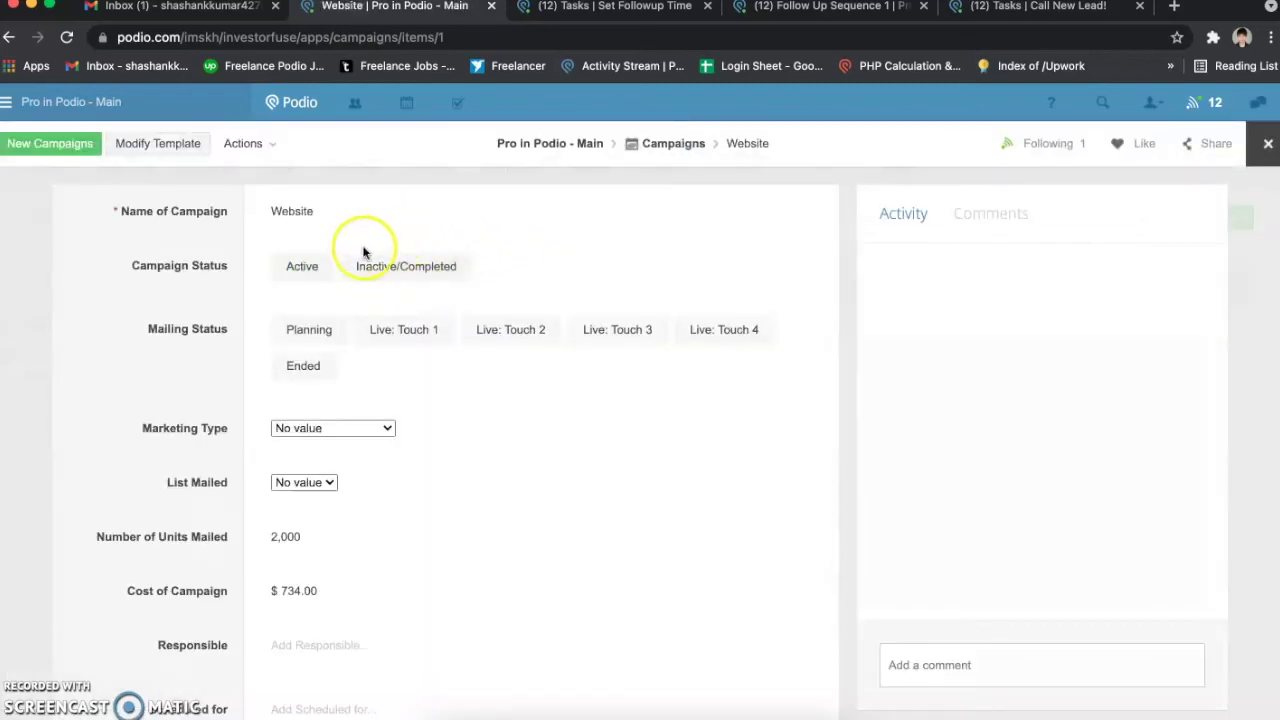
scroll(230, 363, down, 2)
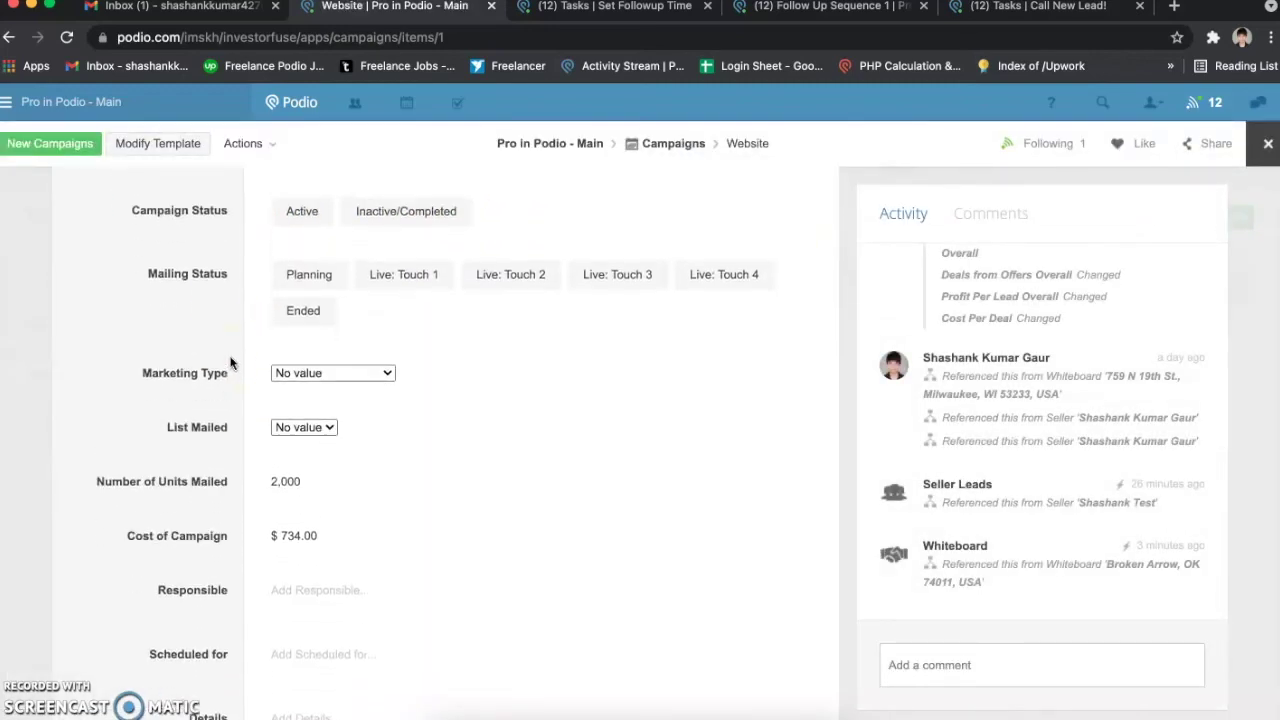
scroll(230, 363, down, 20)
scroll(230, 363, up, 13)
drag(131, 292, 300, 298)
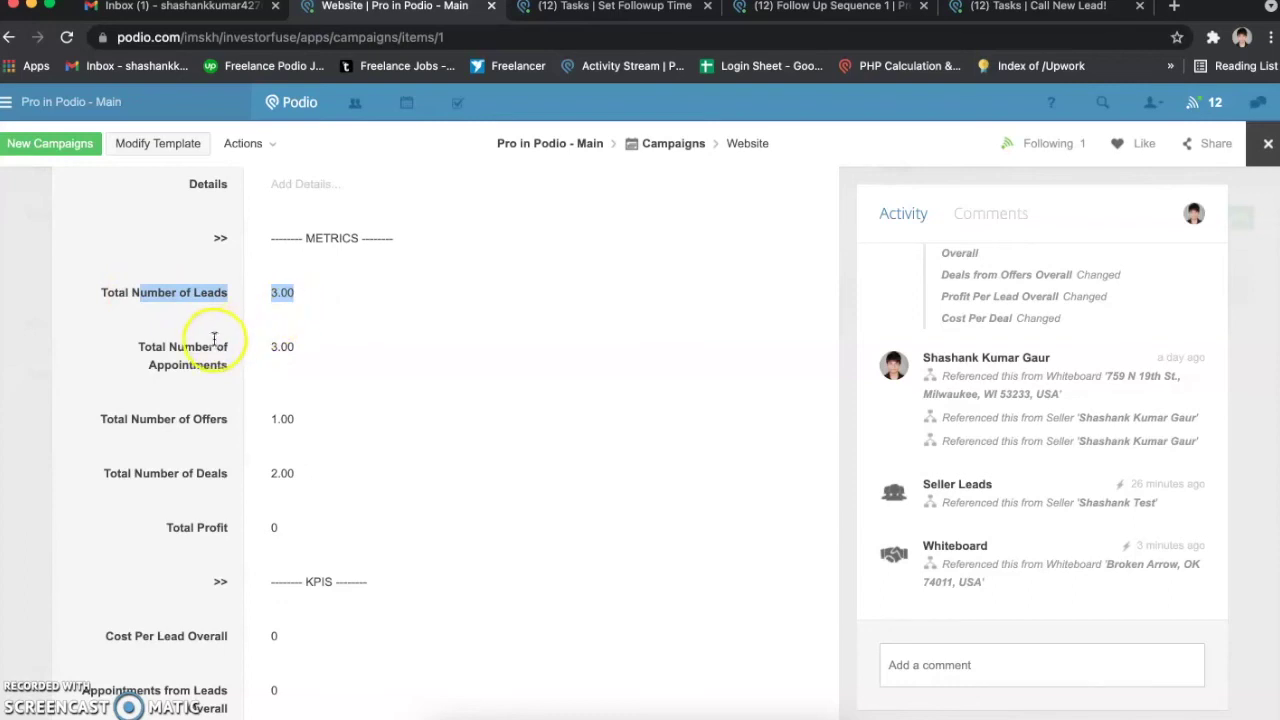
drag(215, 342, 270, 345)
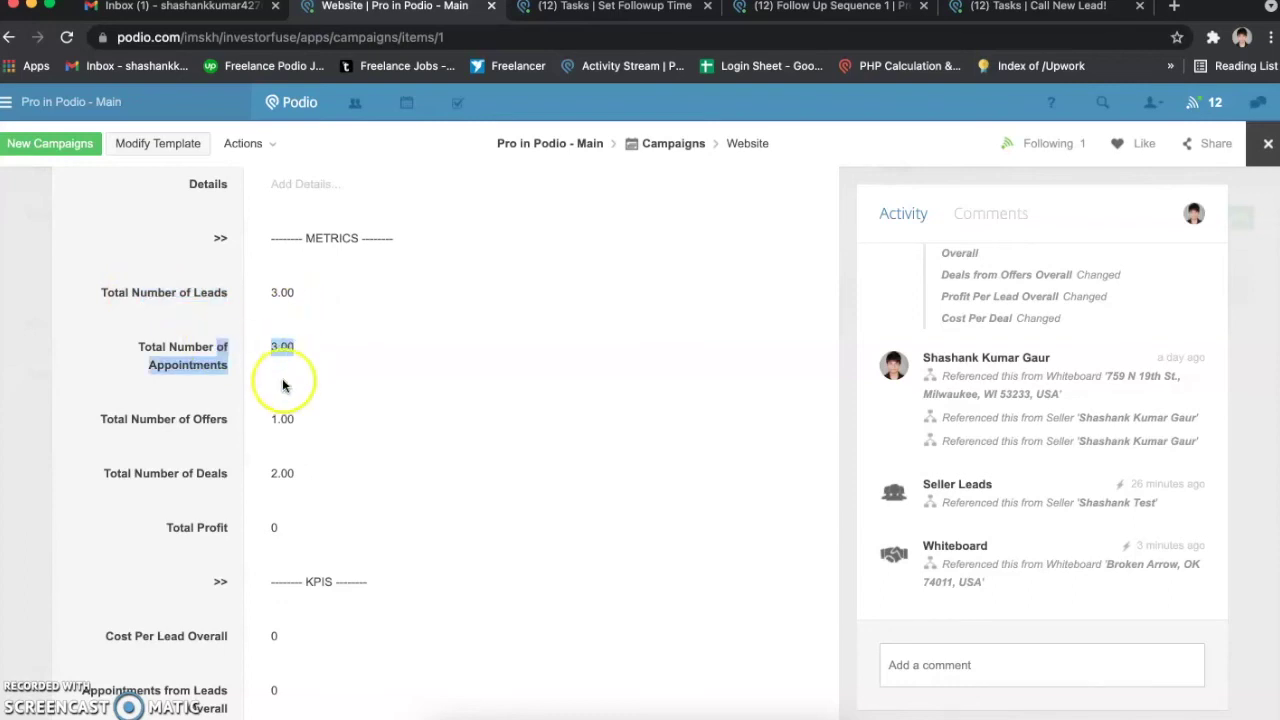
drag(206, 415, 301, 424)
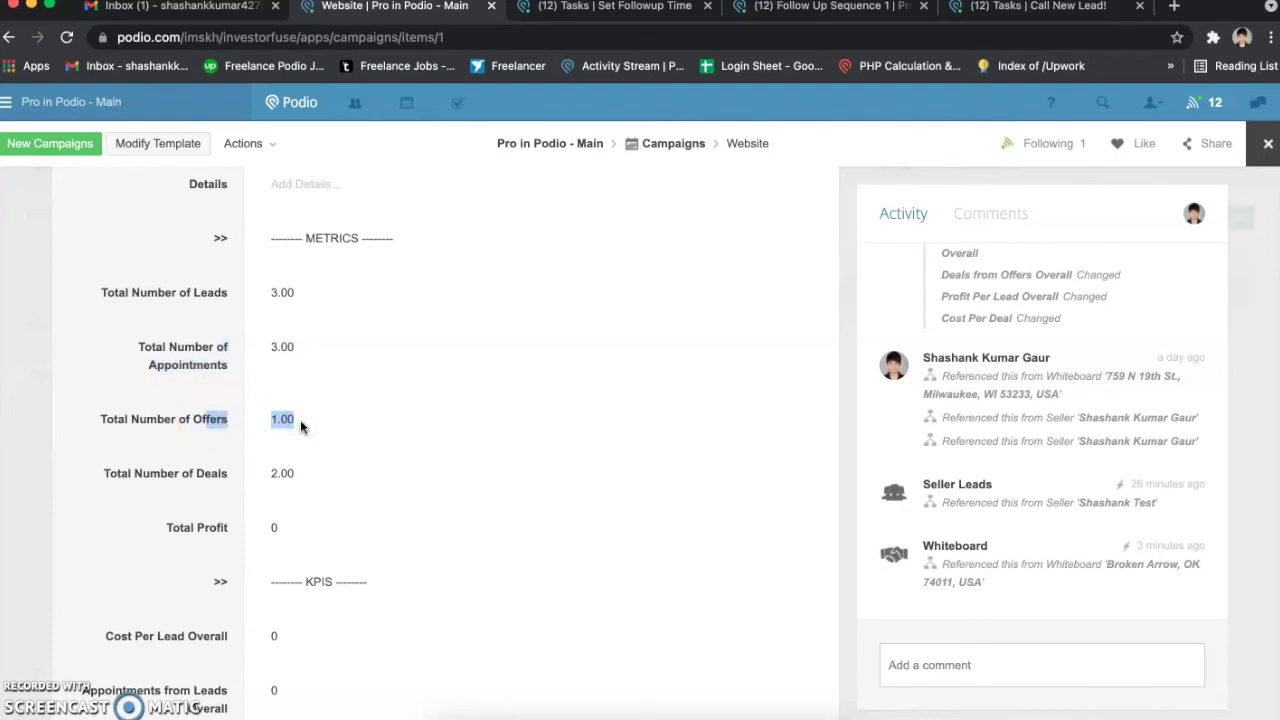
scroll(301, 427, down, 1)
drag(193, 282, 271, 451)
click(271, 451)
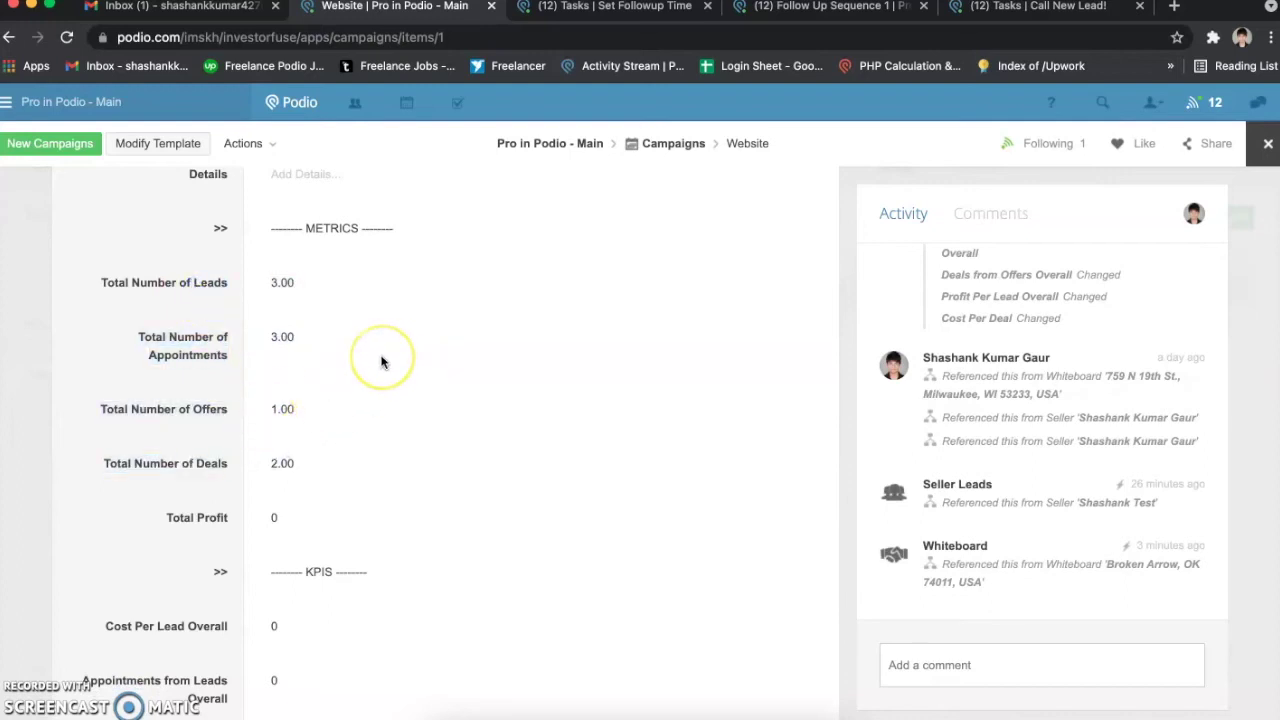
scroll(380, 362, down, 3)
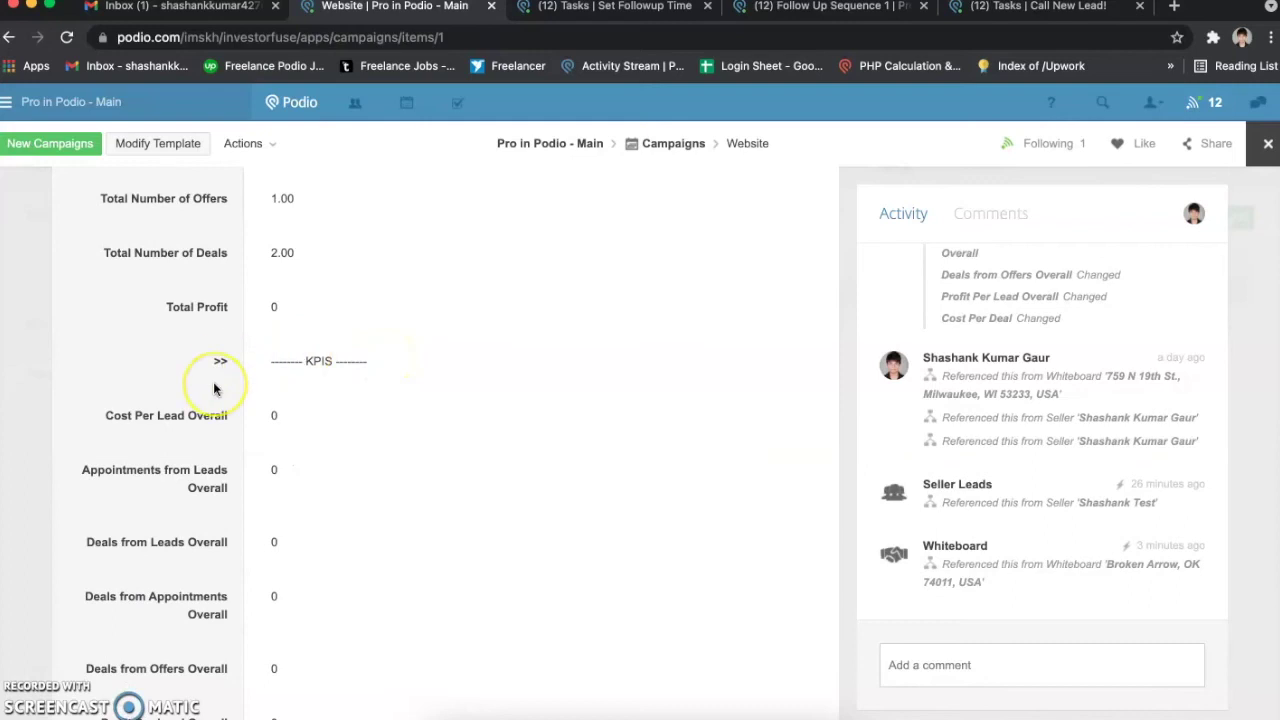
scroll(213, 388, up, 3)
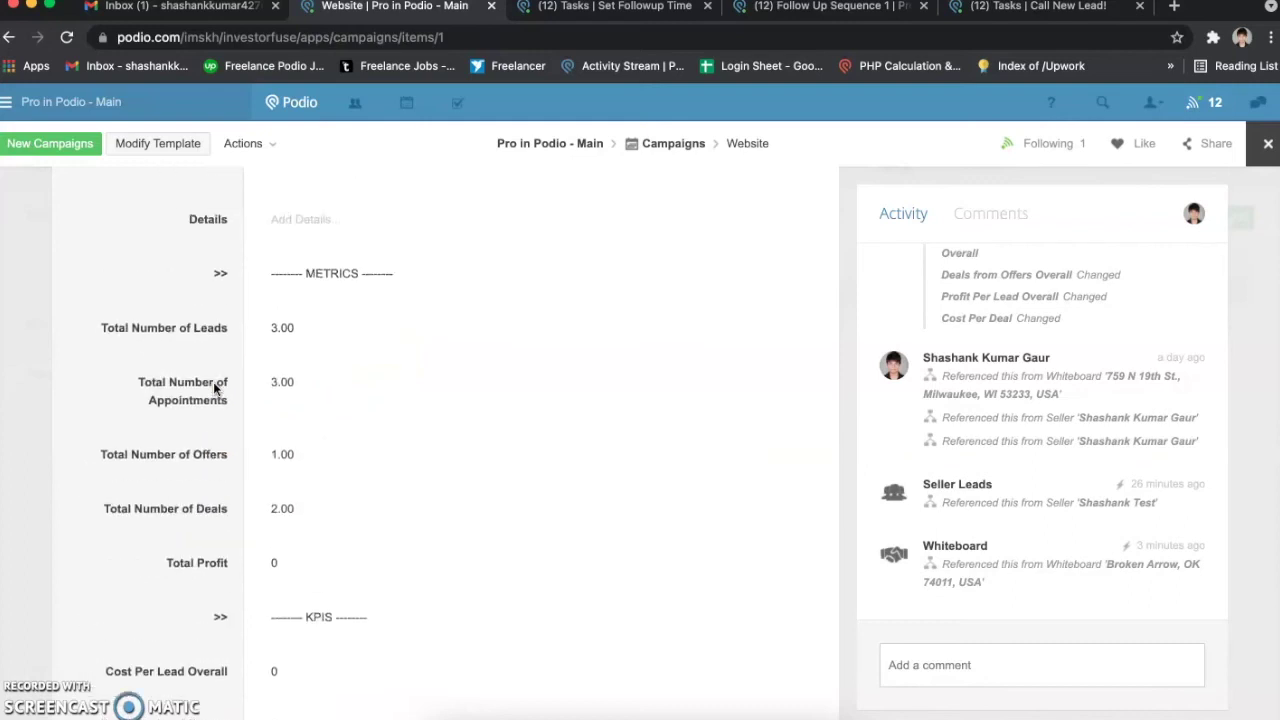
drag(118, 328, 227, 334)
click(205, 330)
drag(167, 383, 219, 405)
drag(183, 453, 226, 461)
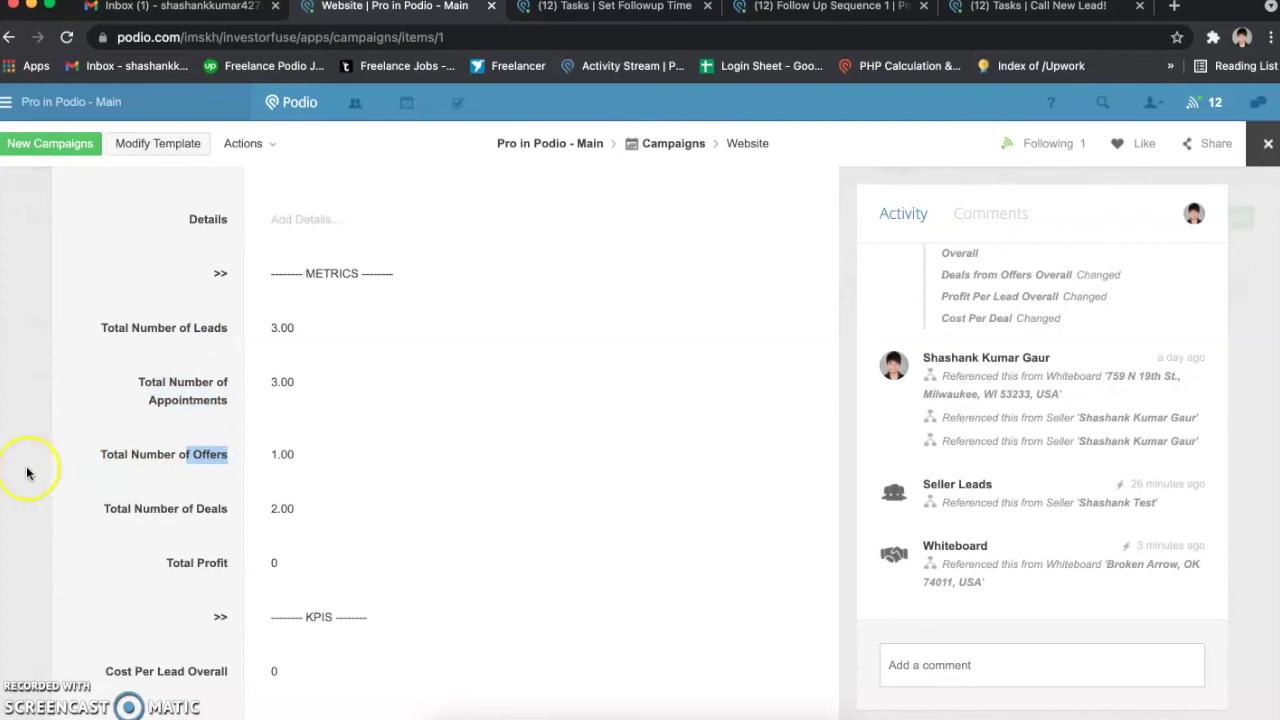
click(27, 470)
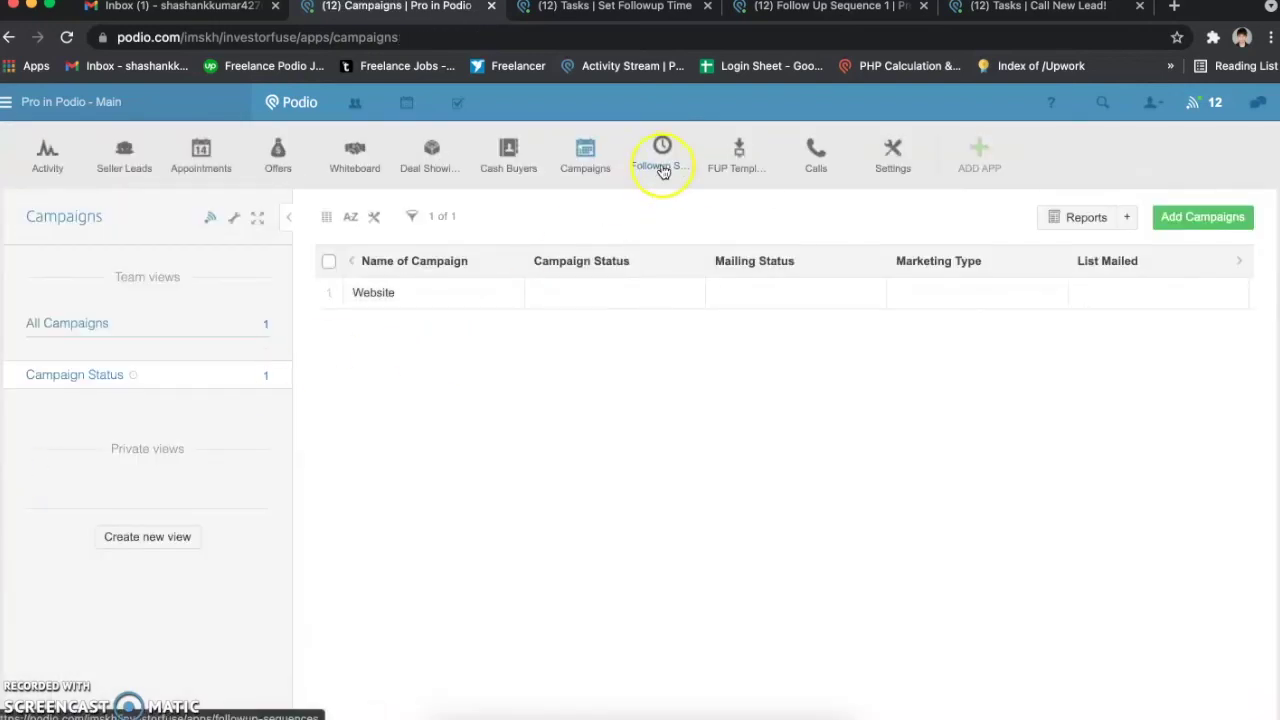
Step: Open Follow Up Sequence 1 in the Followup Sequences app and scroll through its actions
click(662, 168)
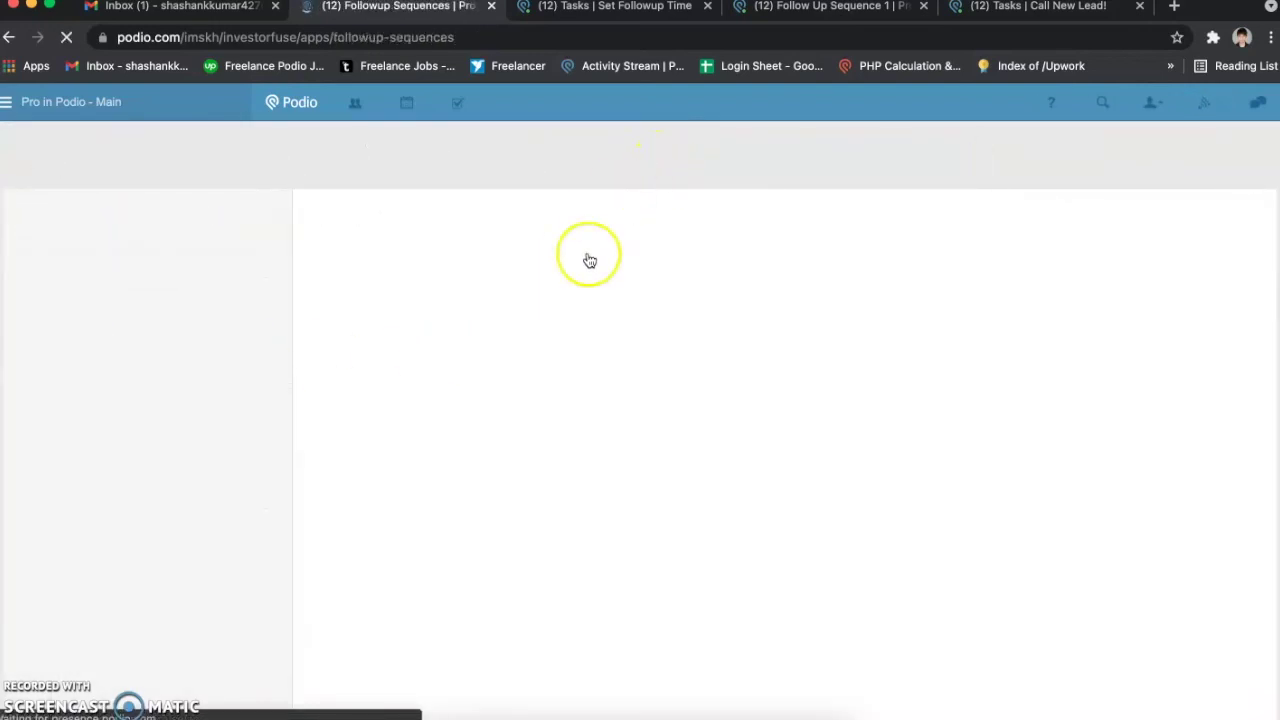
click(428, 388)
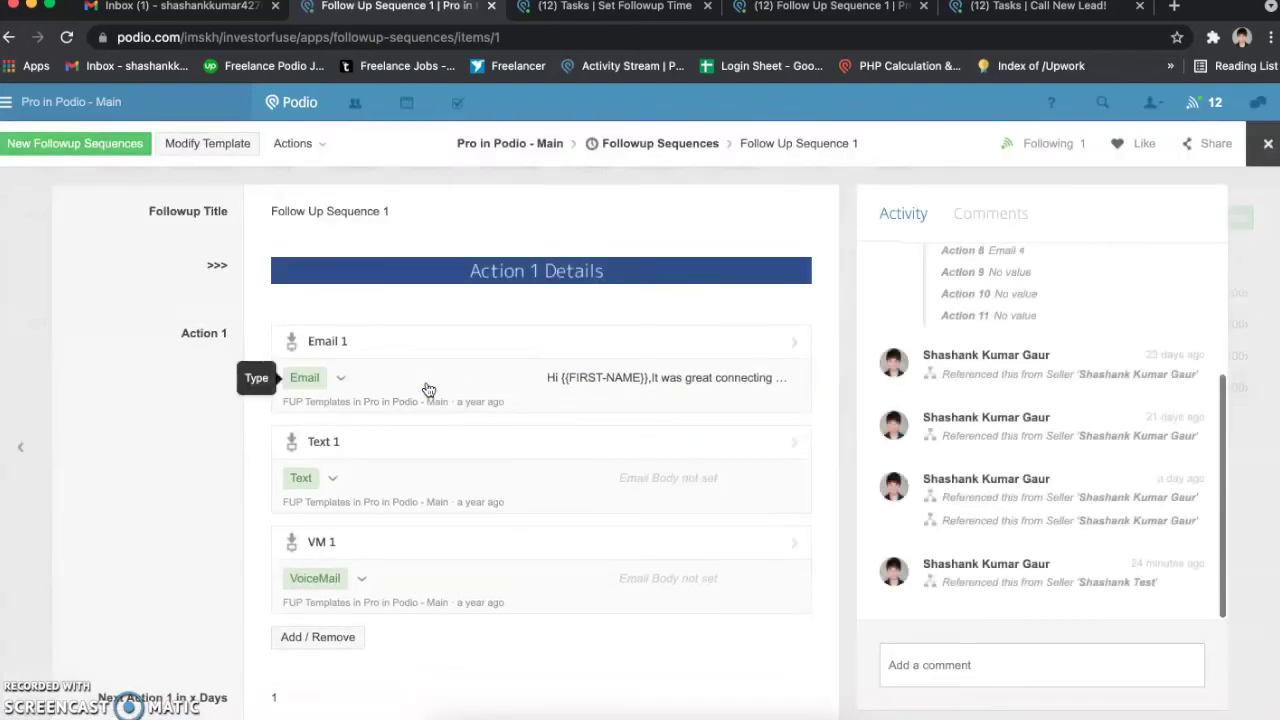
scroll(428, 388, down, 1)
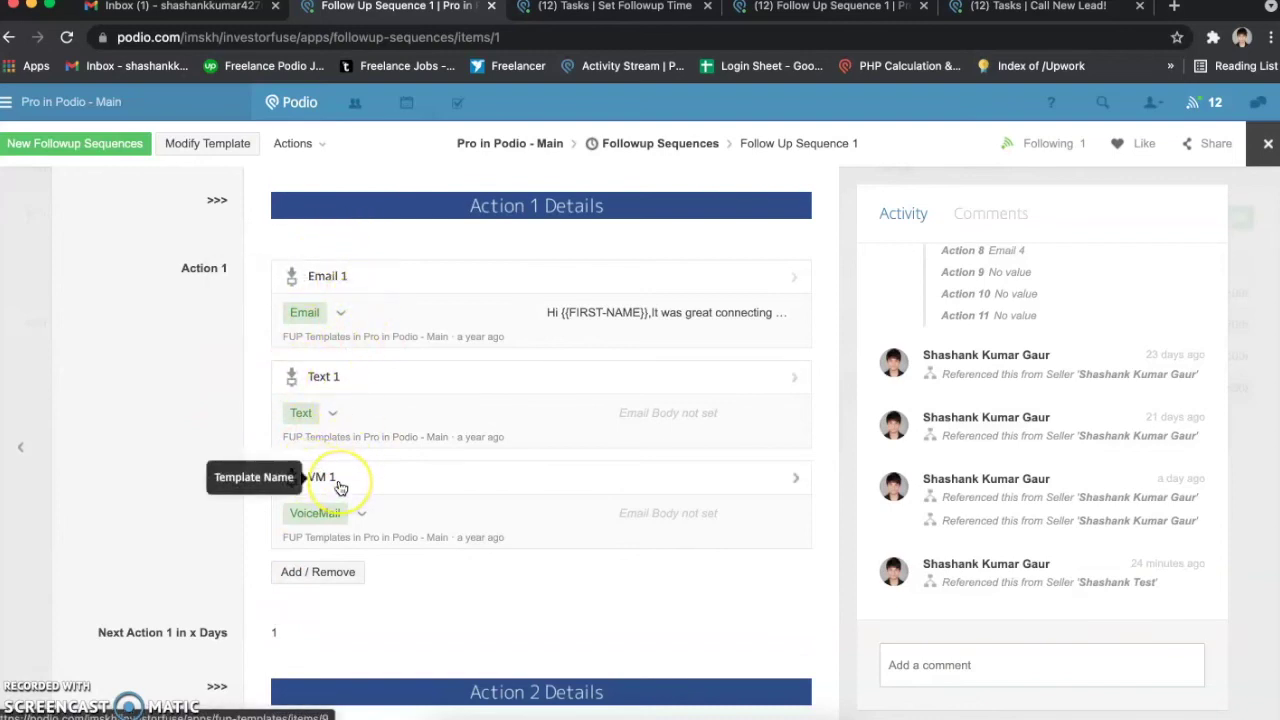
scroll(338, 486, down, 2)
scroll(338, 487, down, 4)
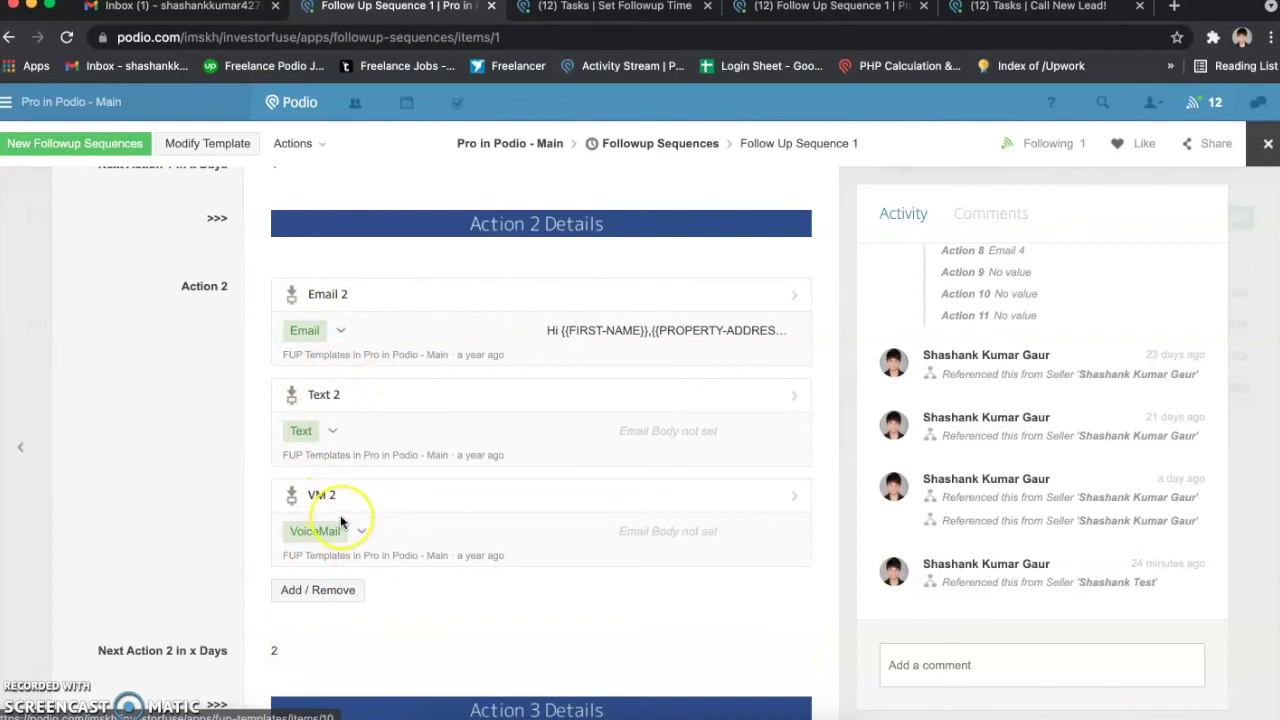
scroll(341, 522, down, 1)
scroll(310, 514, down, 4)
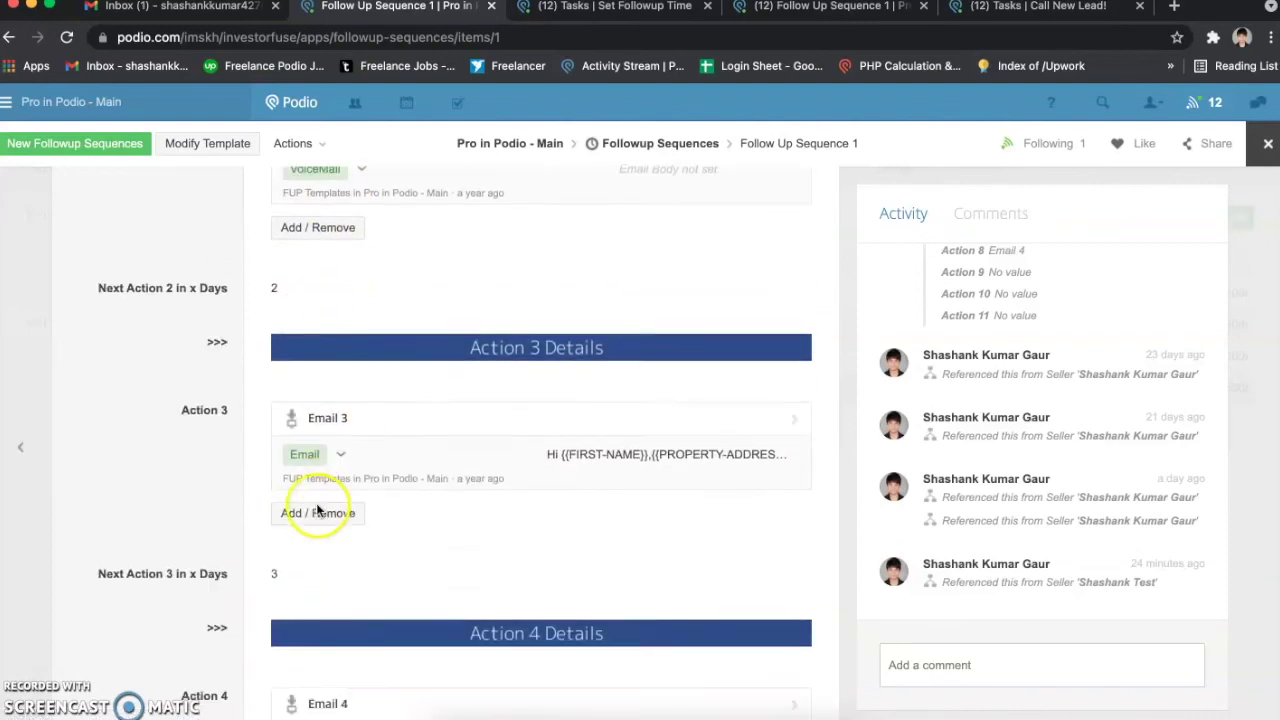
scroll(290, 460, up, 2)
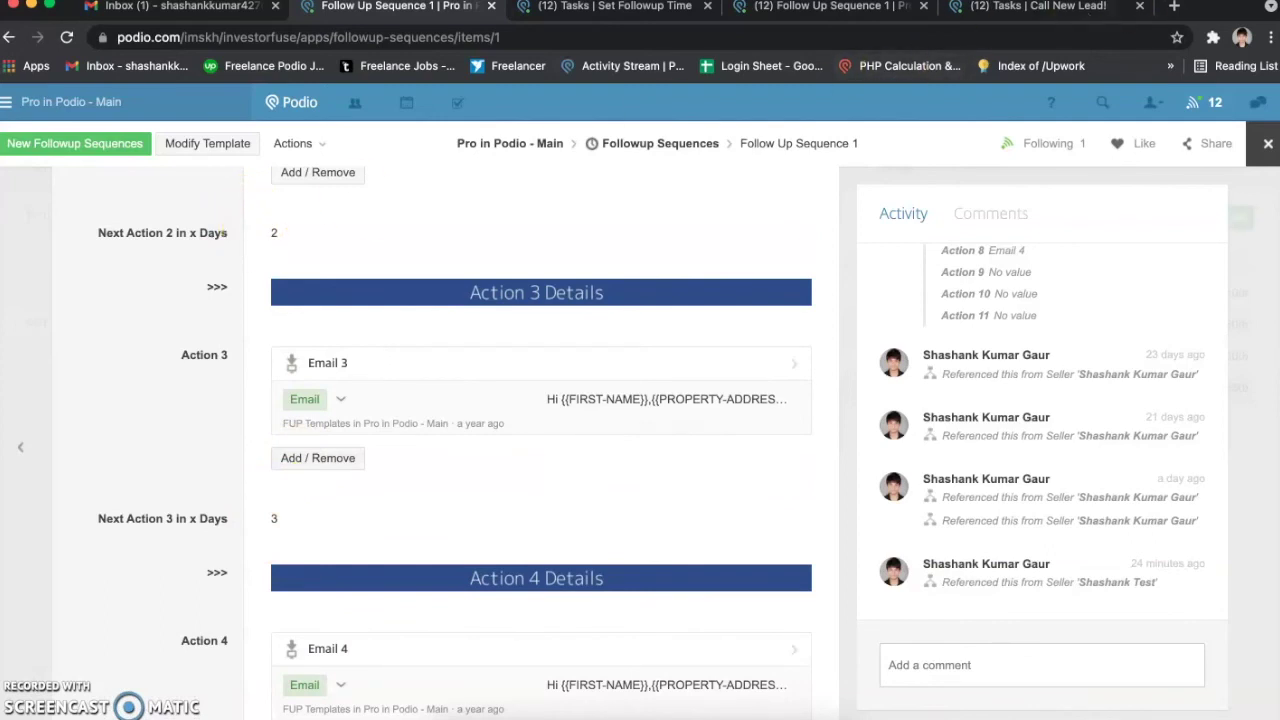
scroll(380, 245, up, 5)
scroll(369, 238, down, 1)
scroll(365, 250, up, 5)
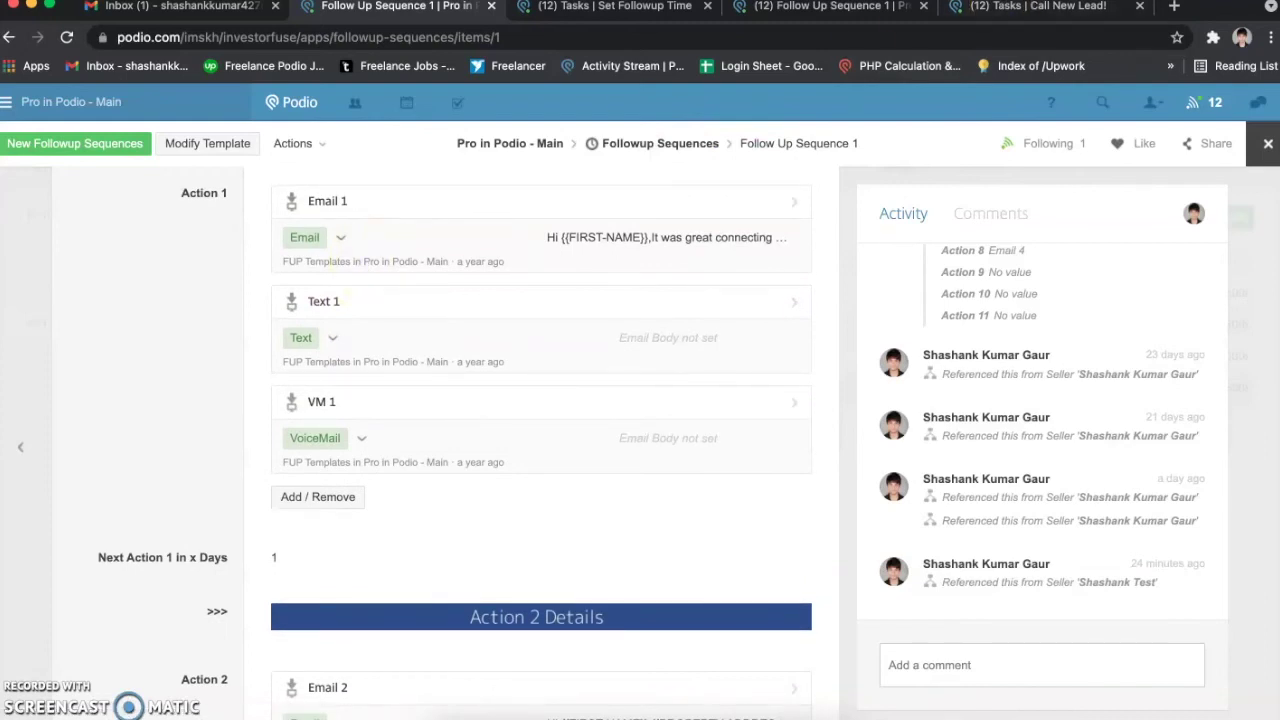
scroll(490, 325, down, 3)
scroll(490, 325, down, 4)
Step: Highlight Action 2's 2-day Next Action delay and its Email 2 and Text 2 templates
click(497, 318)
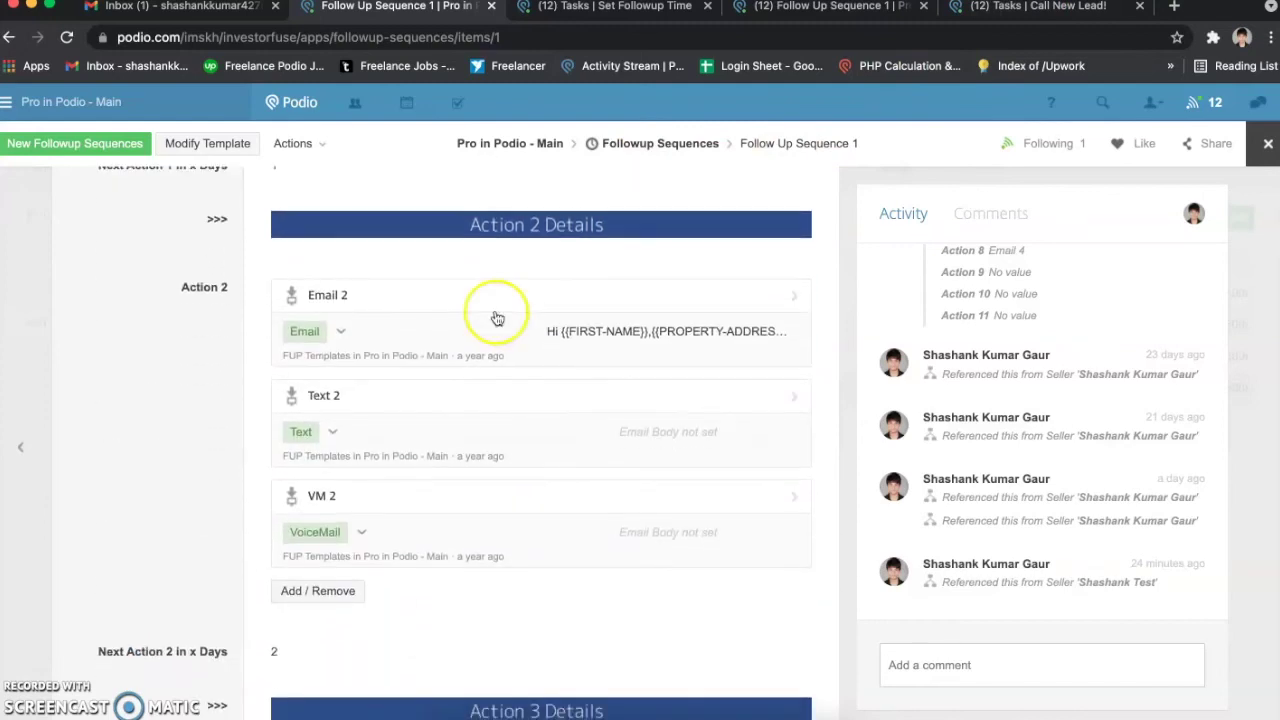
scroll(399, 305, up, 1)
click(185, 659)
drag(185, 659, 286, 662)
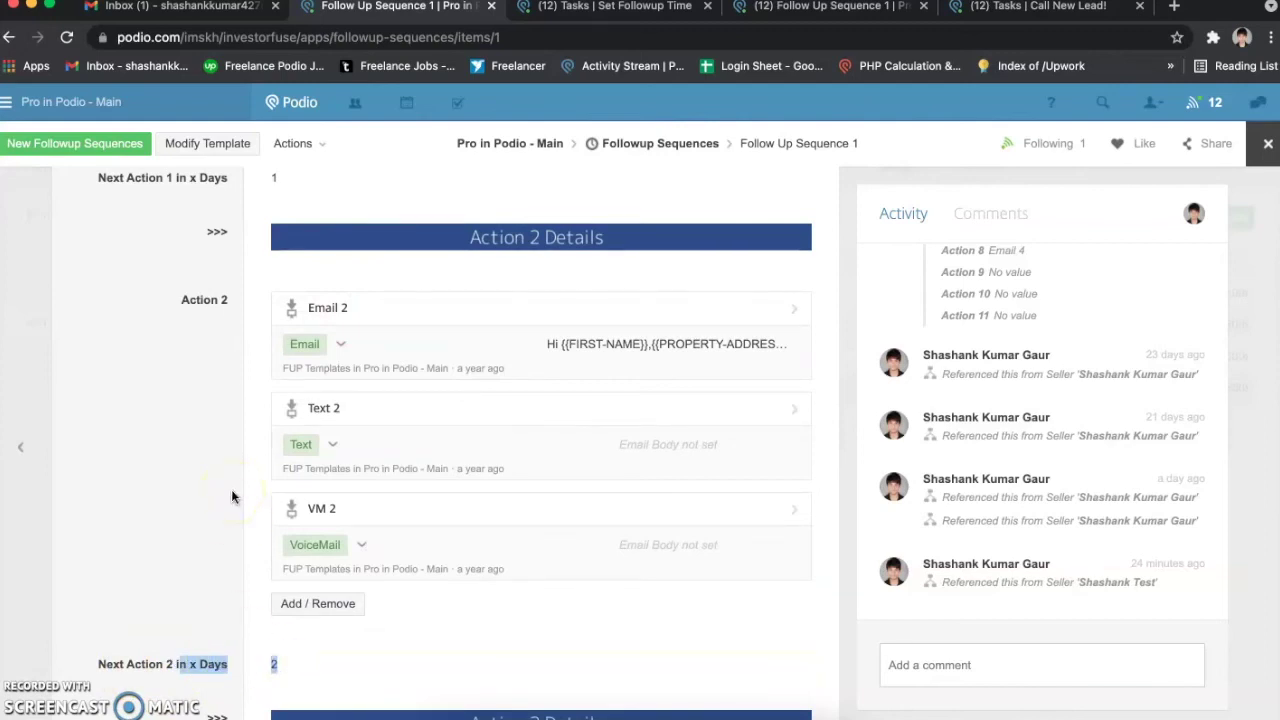
drag(206, 305, 253, 485)
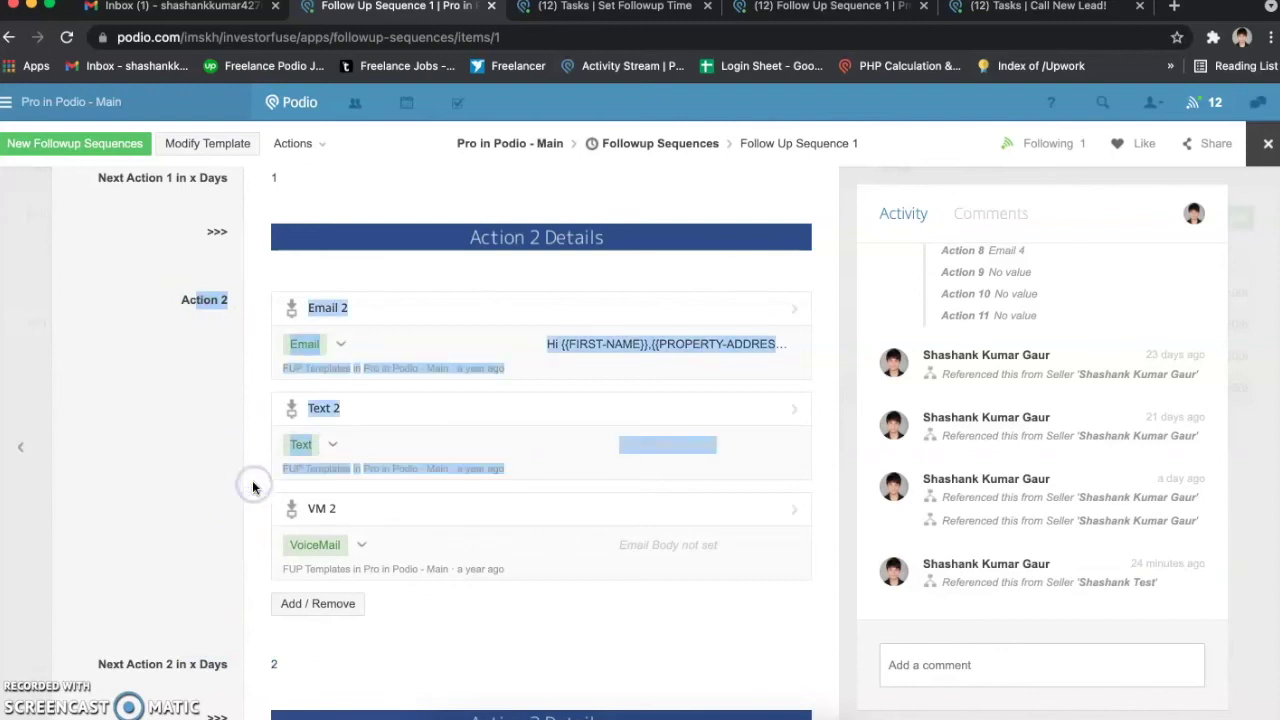
click(253, 485)
Step: Highlight Action 3's Next Action delay label and its Email 3 template
scroll(252, 487, down, 1)
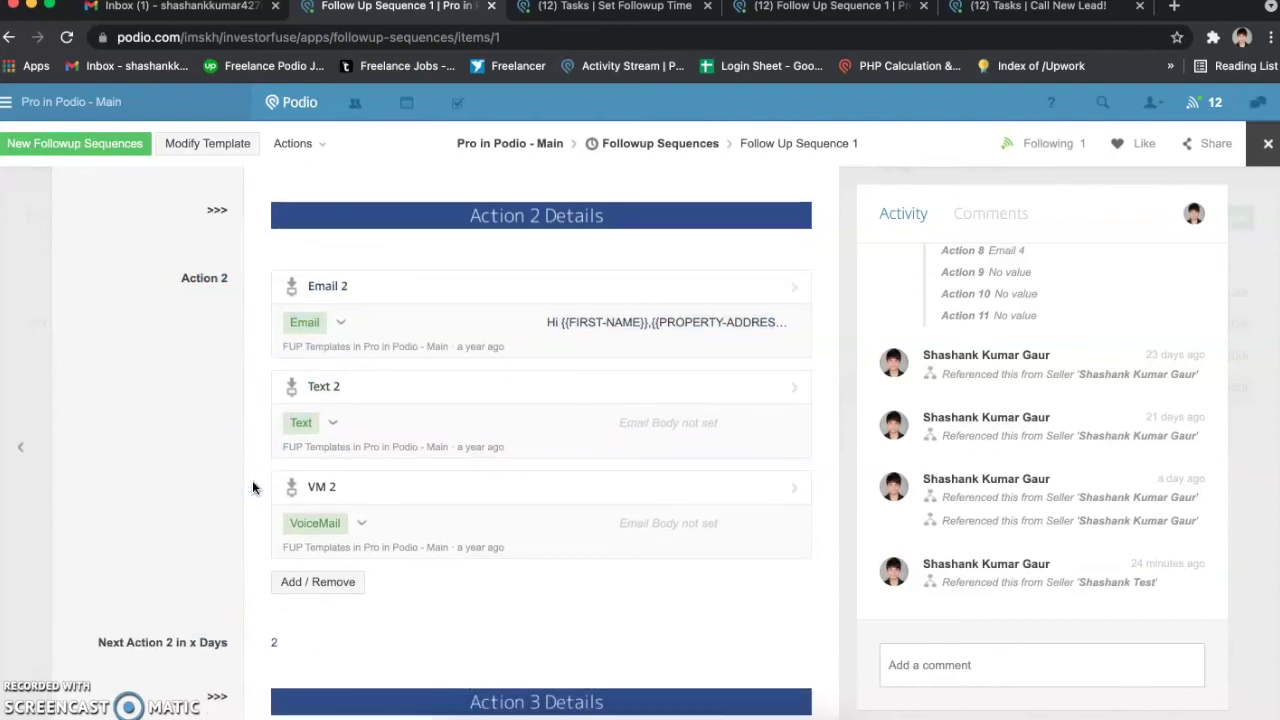
scroll(253, 487, down, 2)
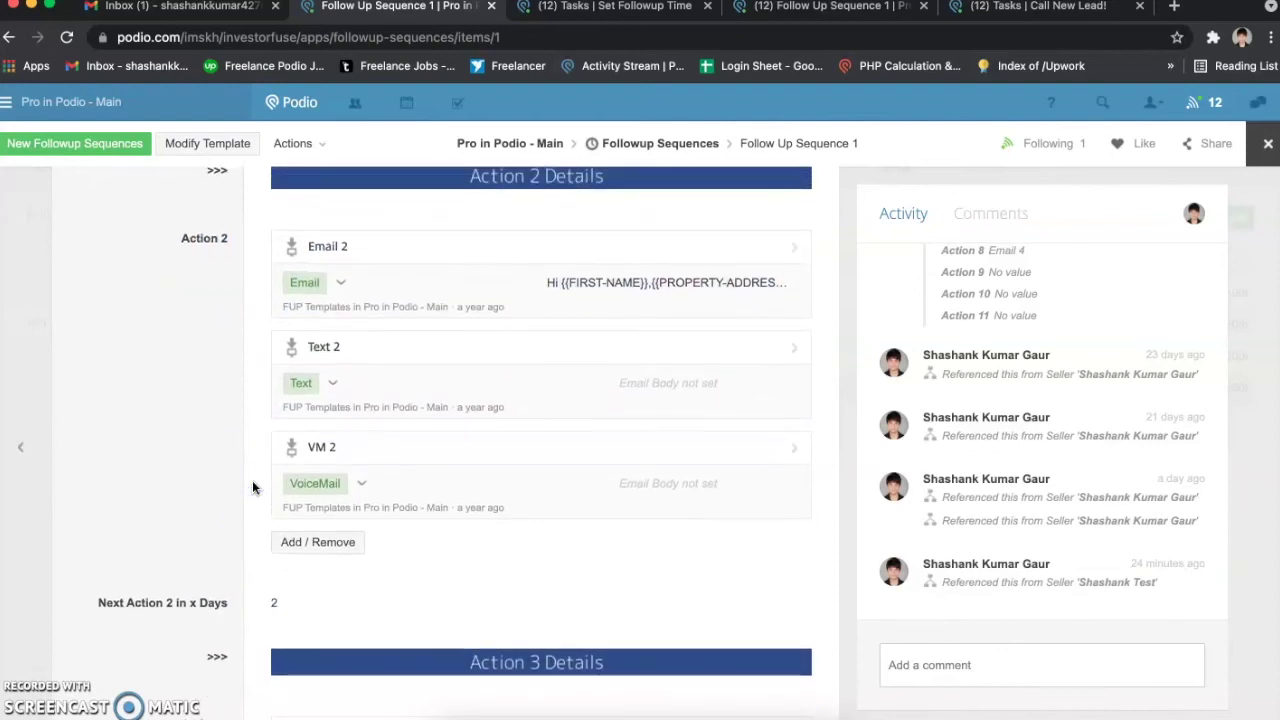
scroll(252, 487, up, 1)
scroll(253, 487, down, 10)
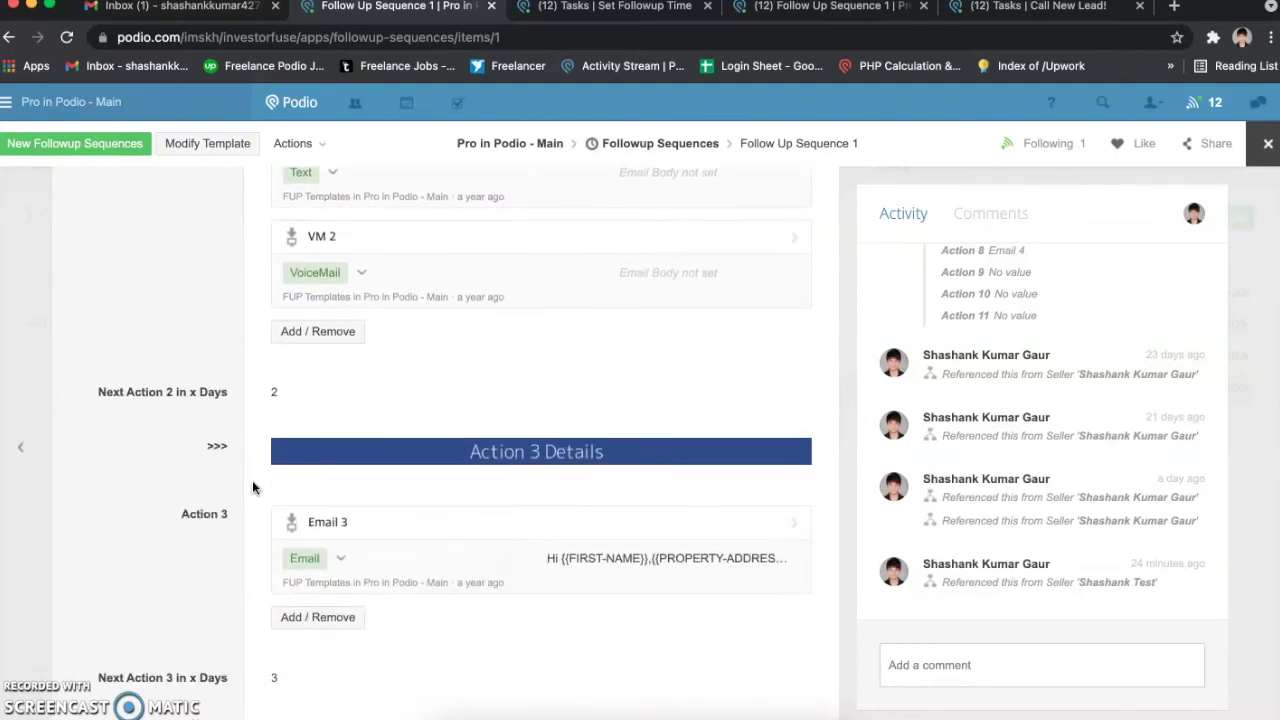
scroll(197, 472, up, 2)
drag(123, 456, 226, 456)
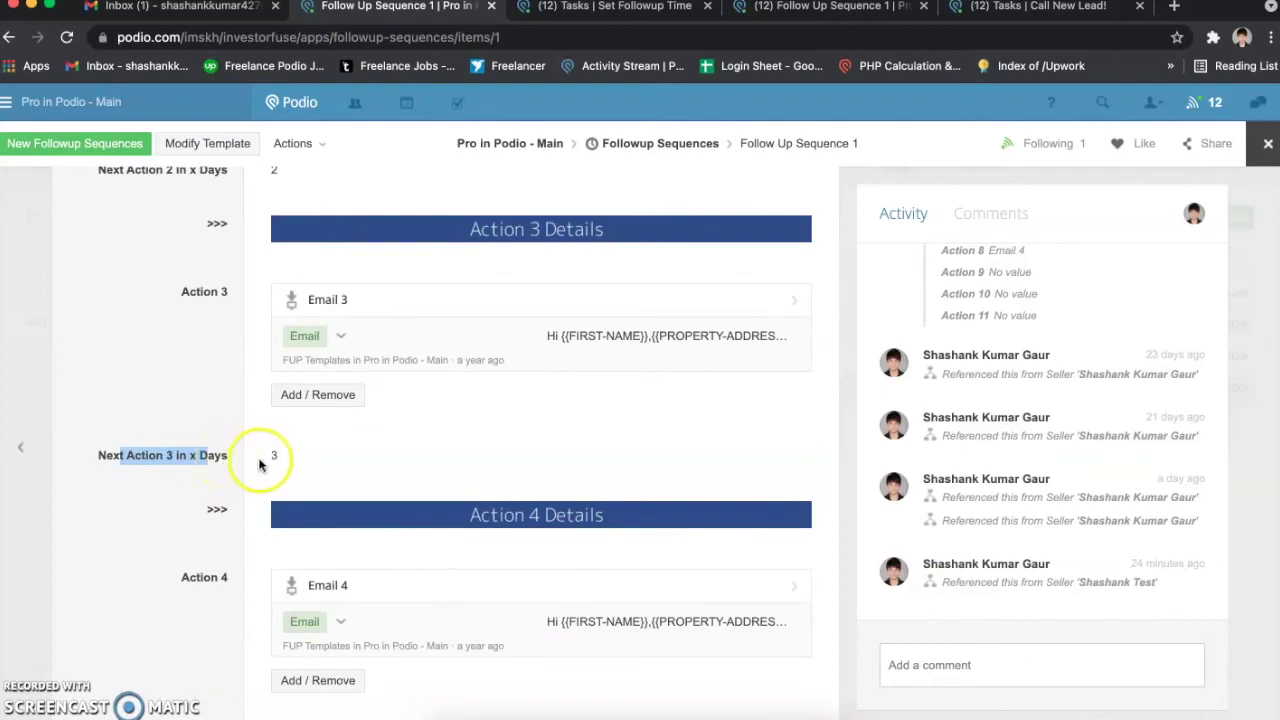
scroll(268, 468, up, 1)
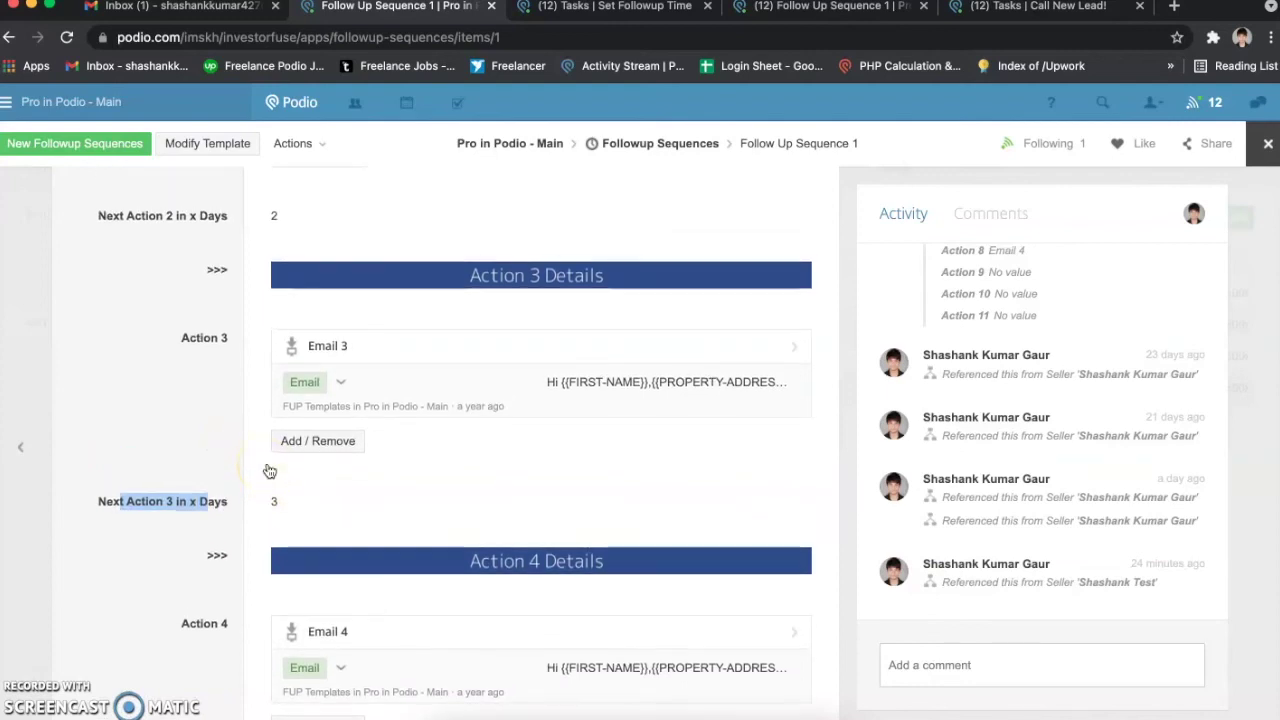
click(244, 339)
drag(203, 333, 323, 343)
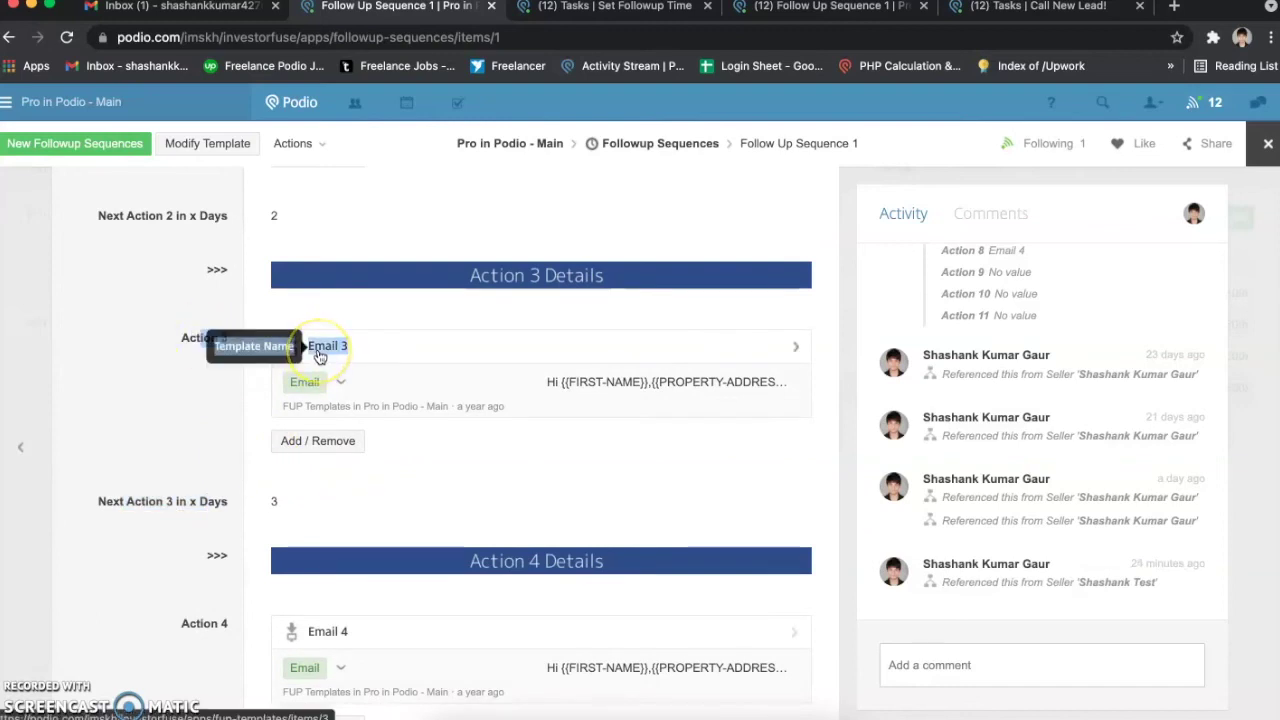
Step: Scroll down to Action 12, then return to the Followup Sequences list
scroll(320, 356, down, 10)
scroll(318, 357, down, 20)
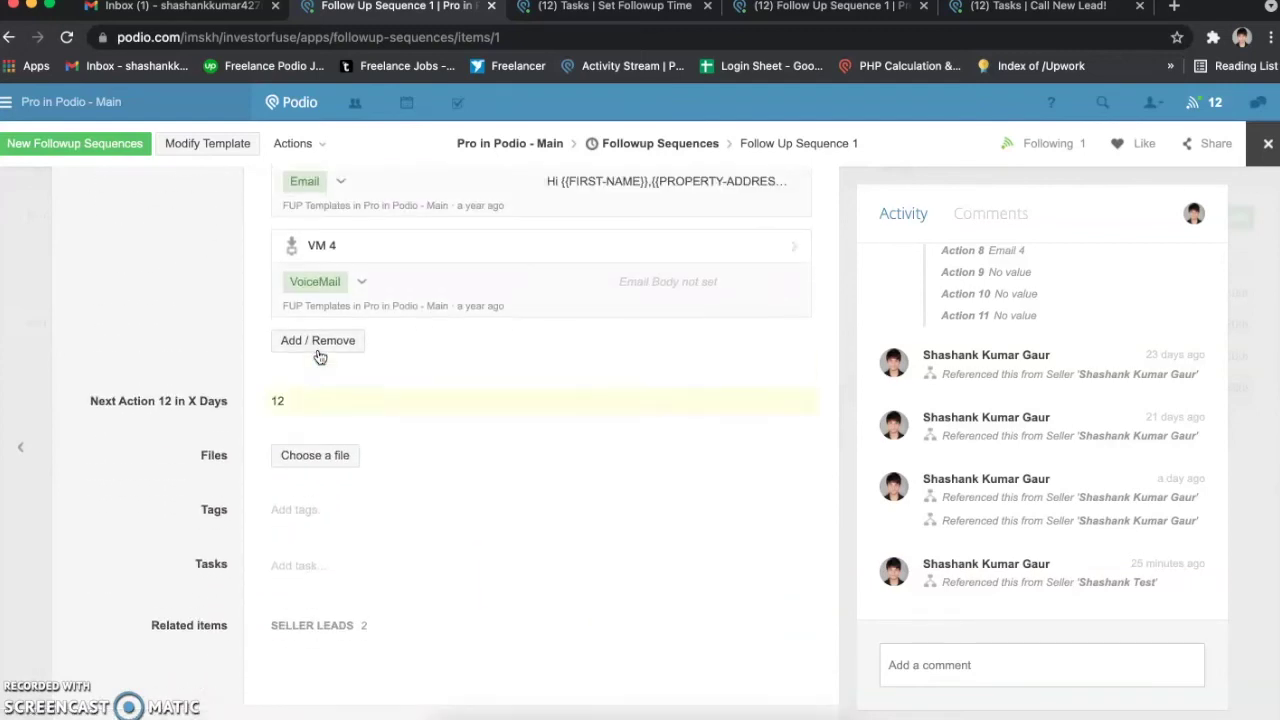
scroll(300, 329, up, 1)
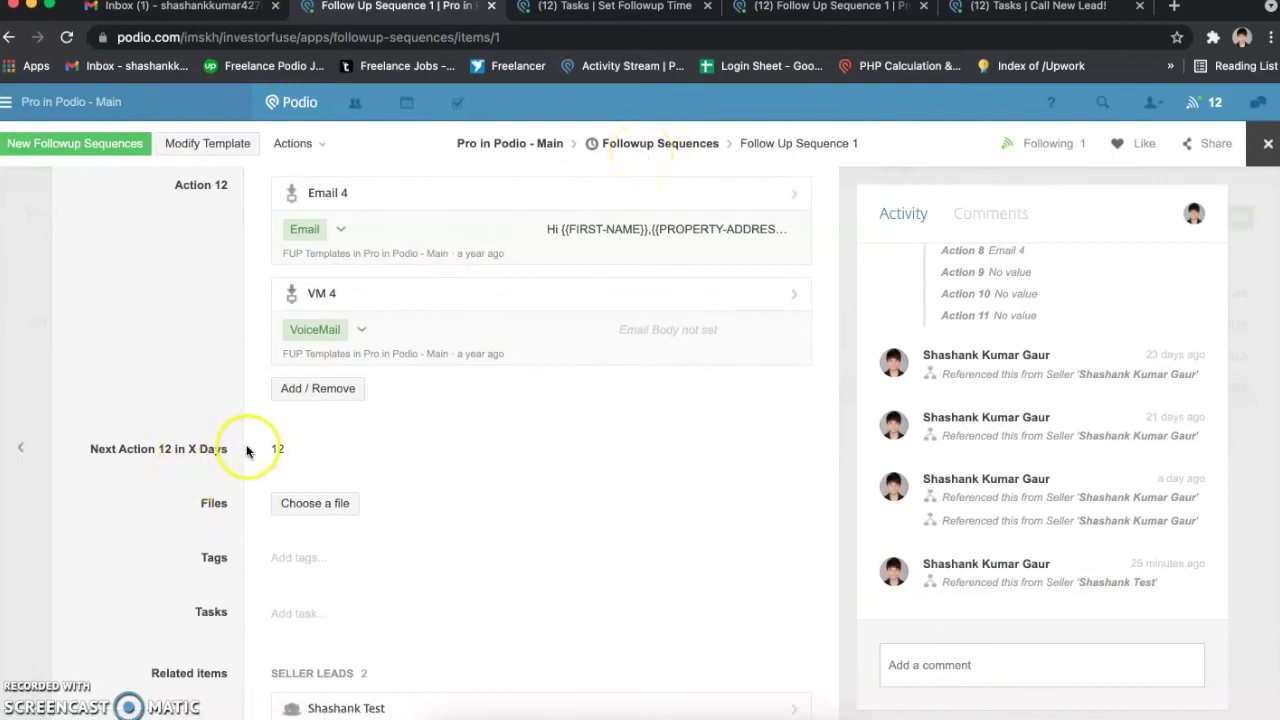
click(26, 370)
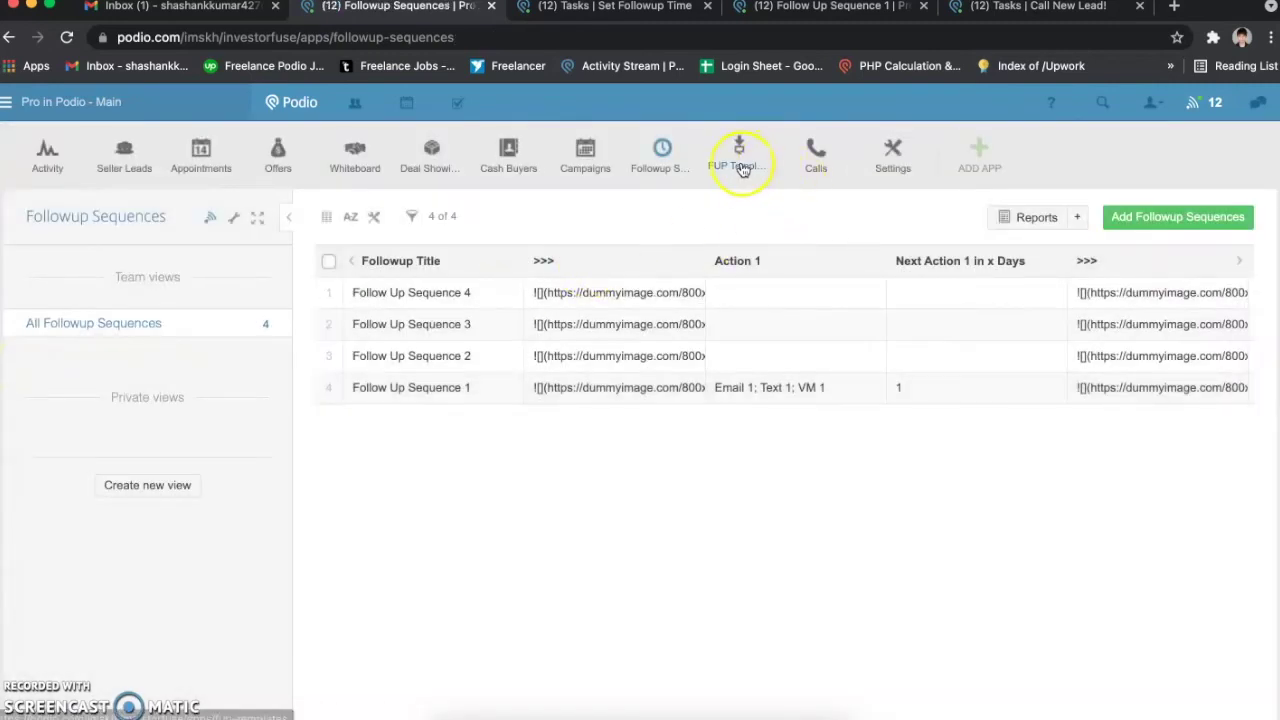
Step: Open the FUP Templates app and its Email 1 template
click(740, 170)
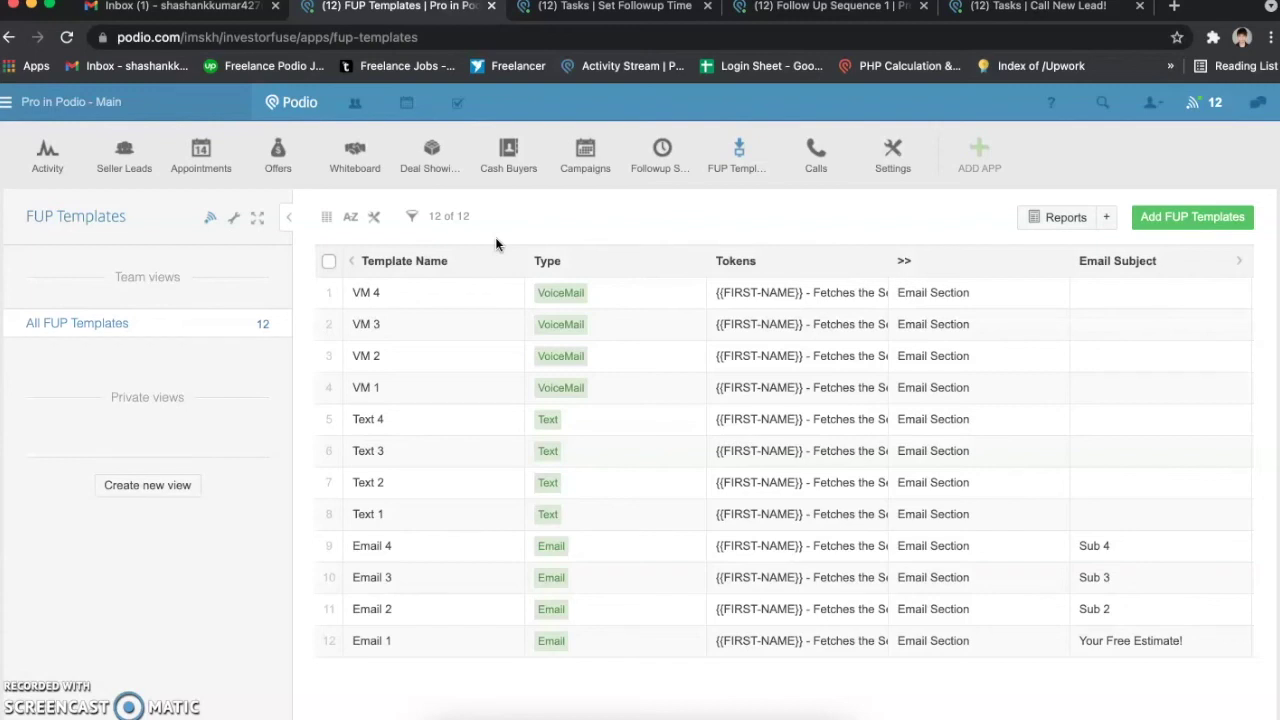
click(445, 643)
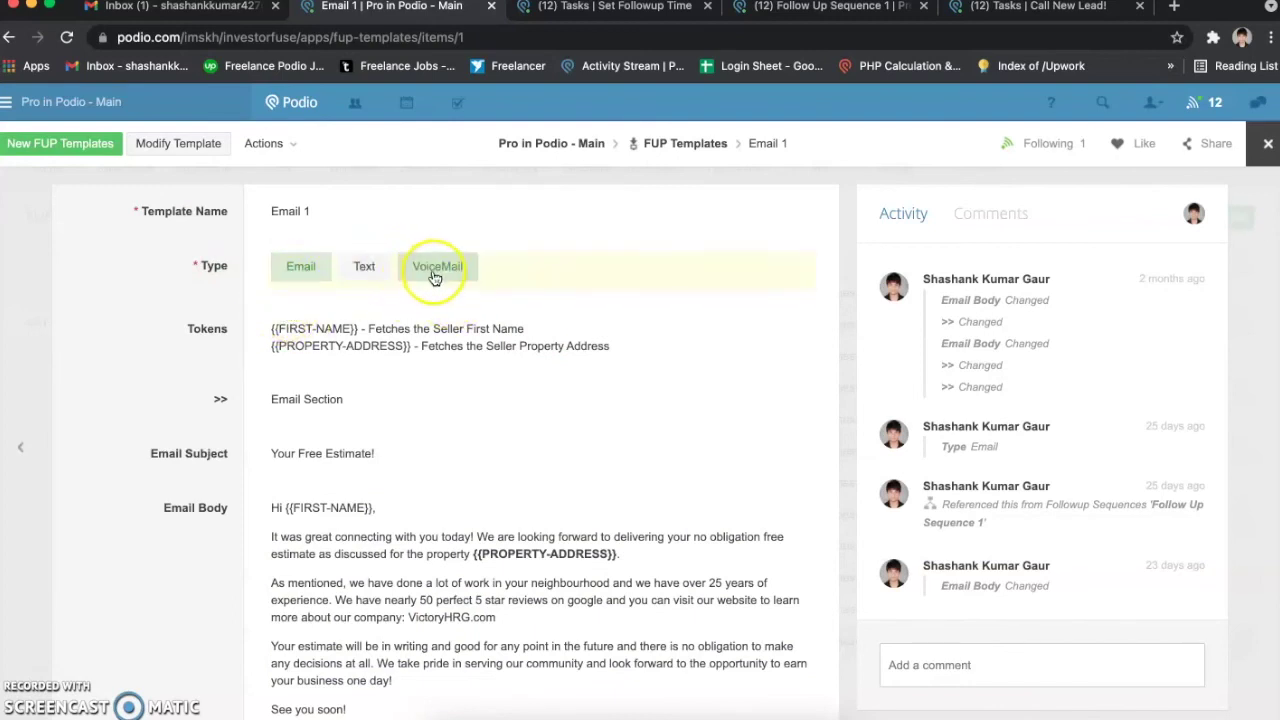
Step: Highlight Email 1's 'Your Free Estimate!' Email Subject field
scroll(276, 369, down, 1)
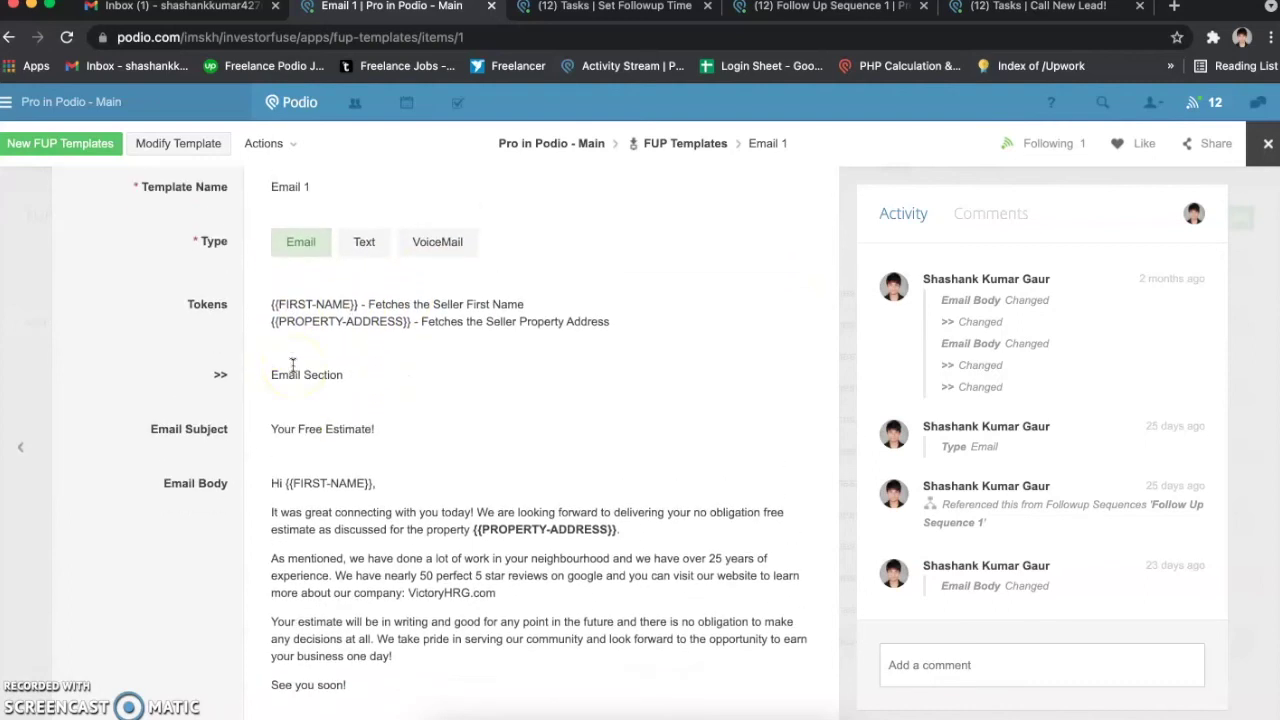
scroll(293, 365, down, 1)
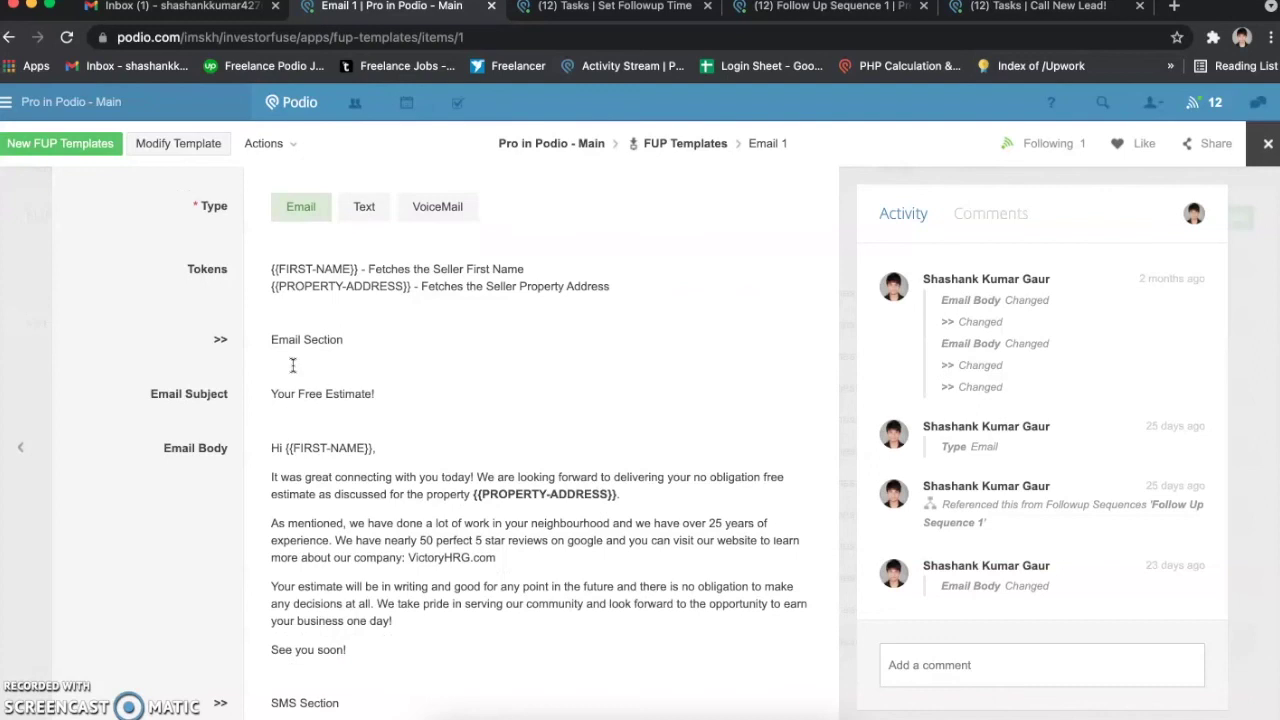
drag(170, 396, 228, 401)
click(190, 461)
Step: Highlight the {{FIRST-NAME}} token in Email 1's Tokens list
scroll(241, 472, up, 1)
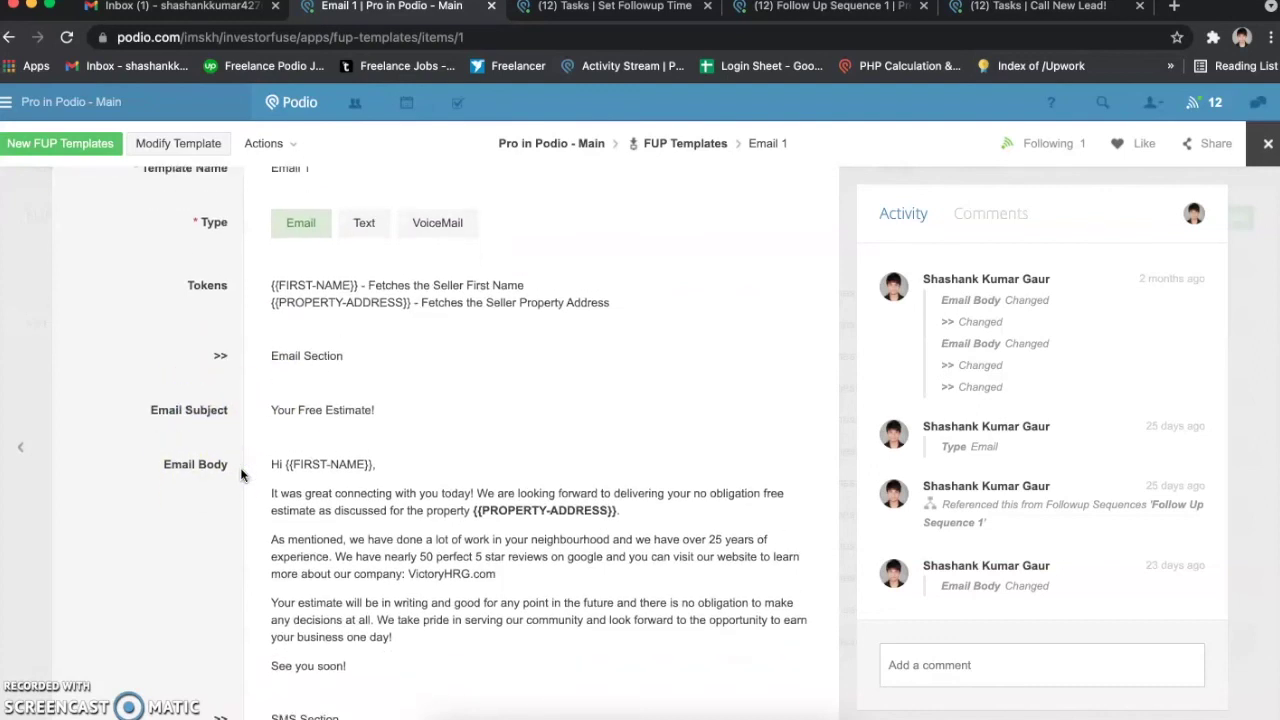
drag(268, 285, 350, 288)
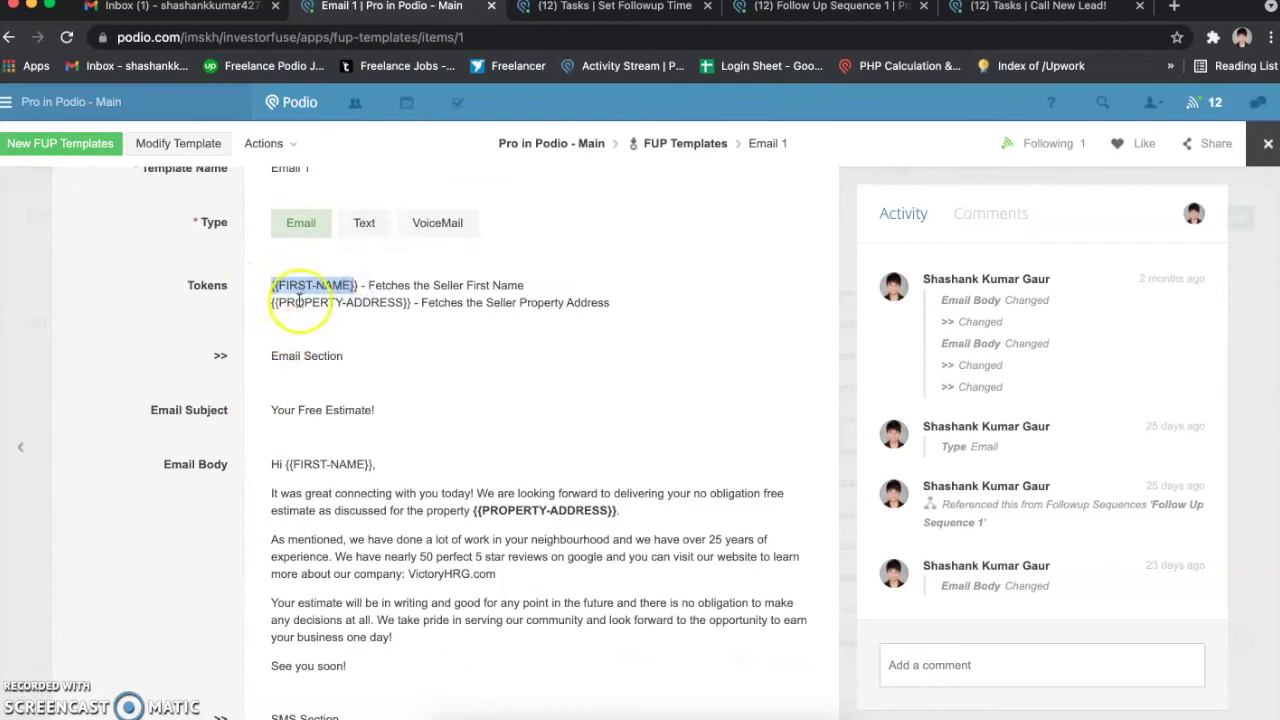
click(298, 295)
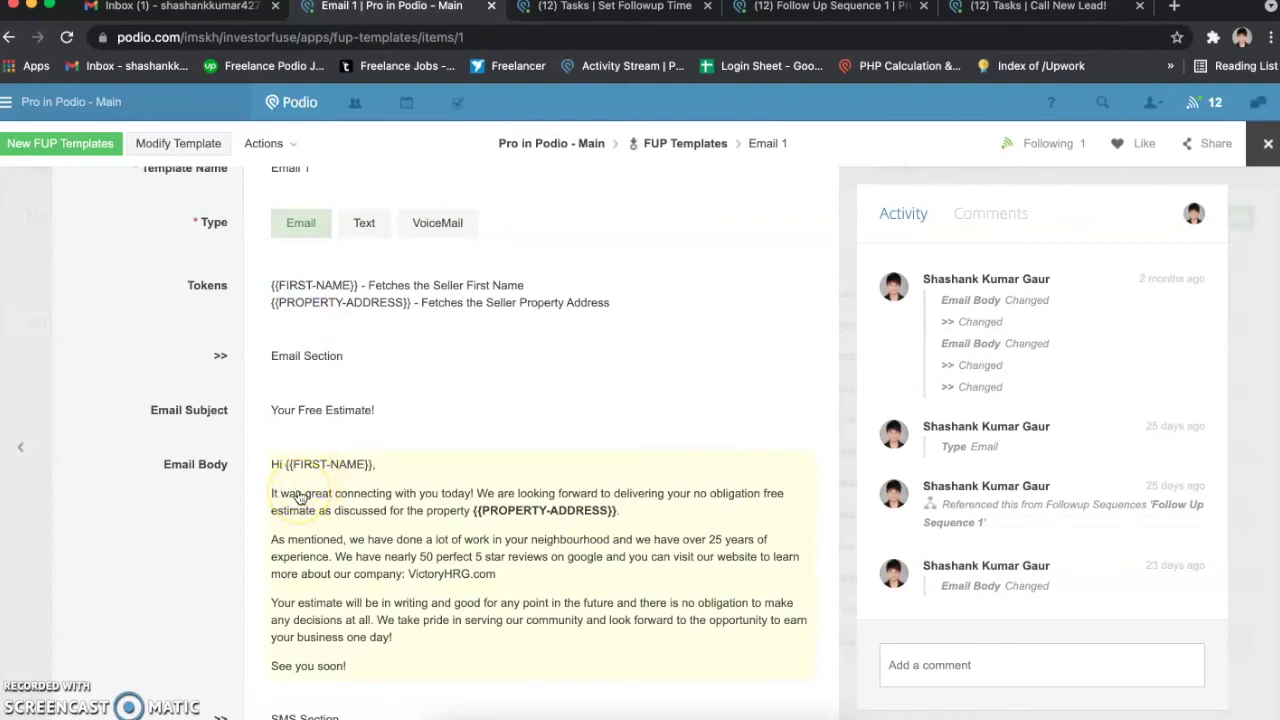
scroll(298, 497, up, 1)
click(277, 484)
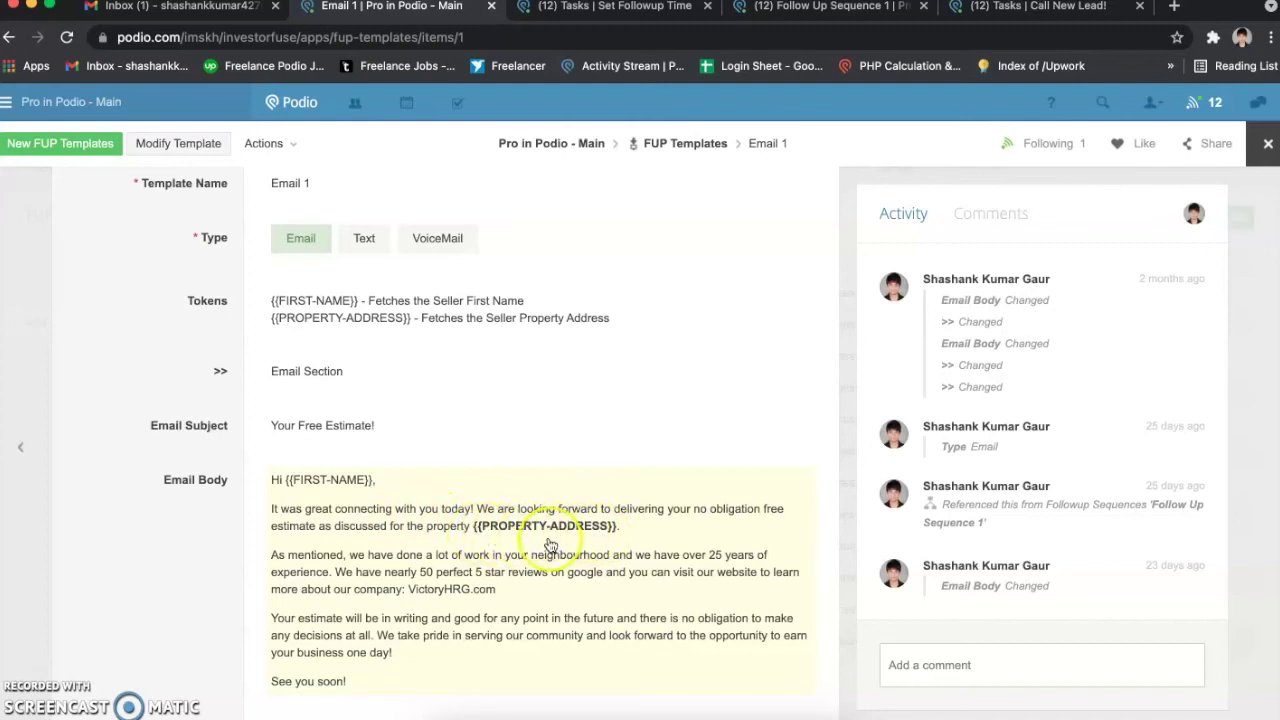
drag(271, 294, 358, 299)
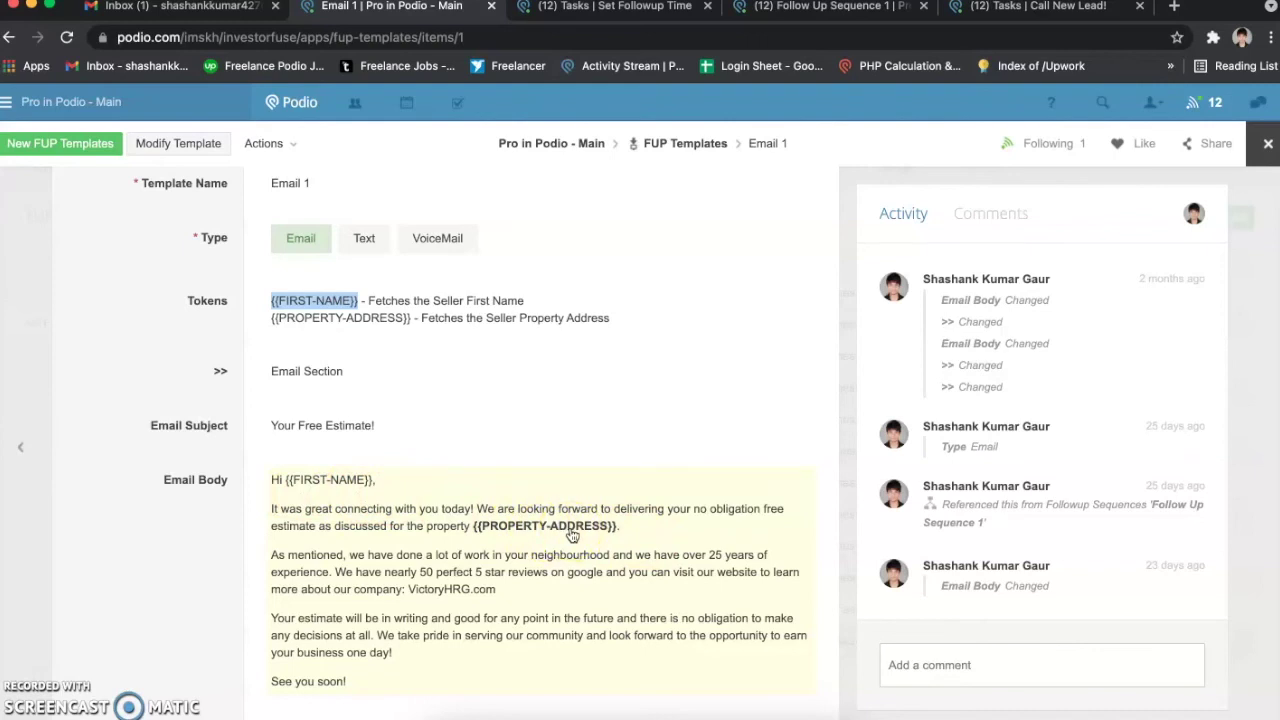
scroll(572, 535, down, 1)
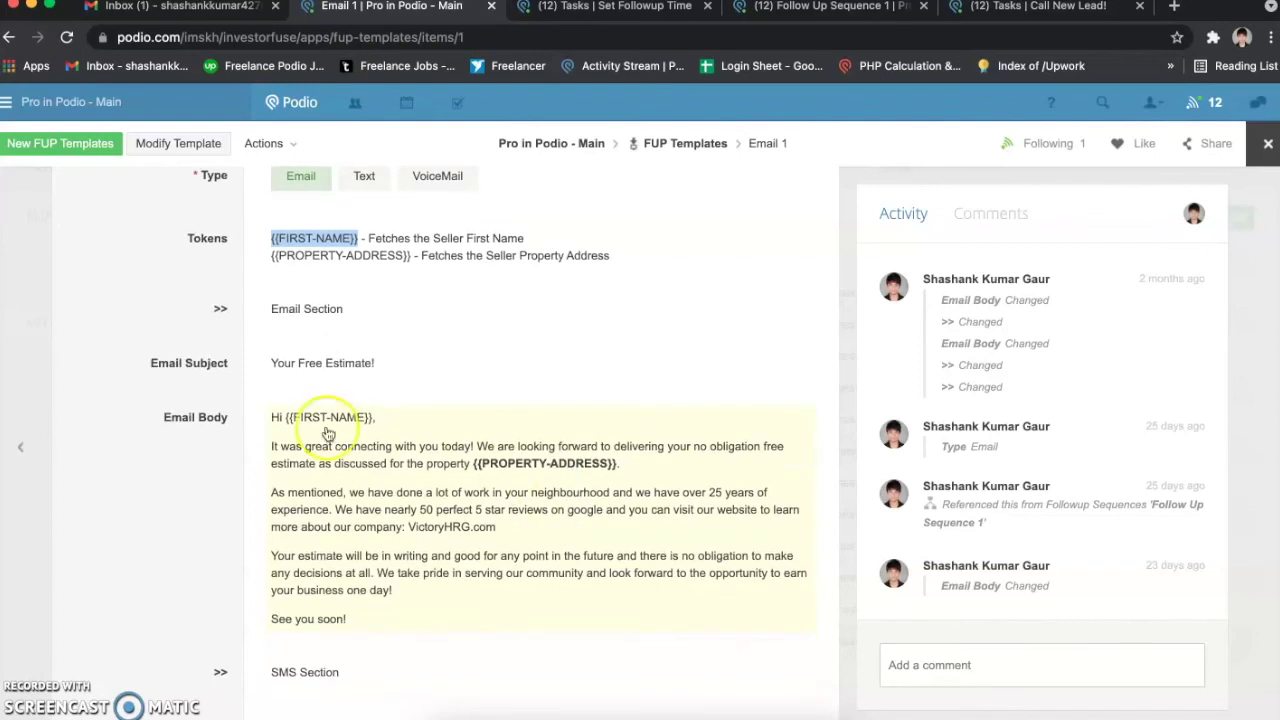
scroll(312, 425, up, 1)
scroll(328, 434, up, 1)
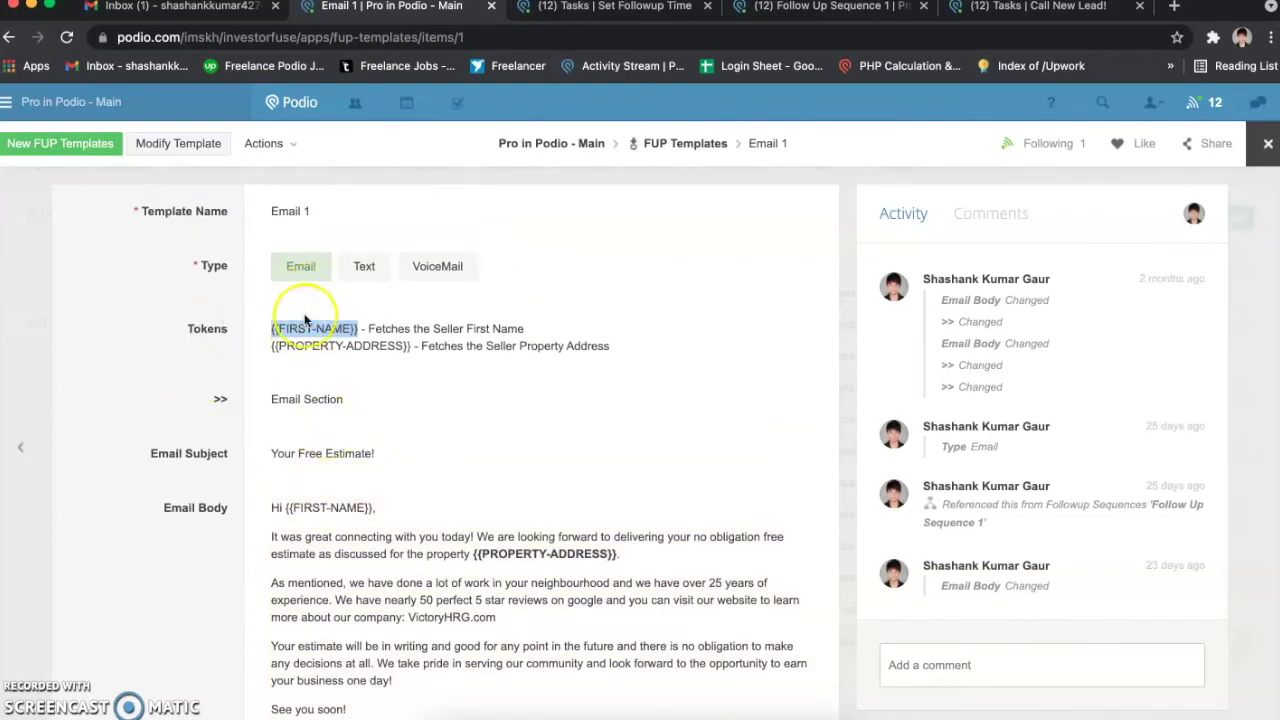
Step: Page from Email 1 through Email 2 to Email 4 to reach the Text 1 template
click(189, 380)
key(Right)
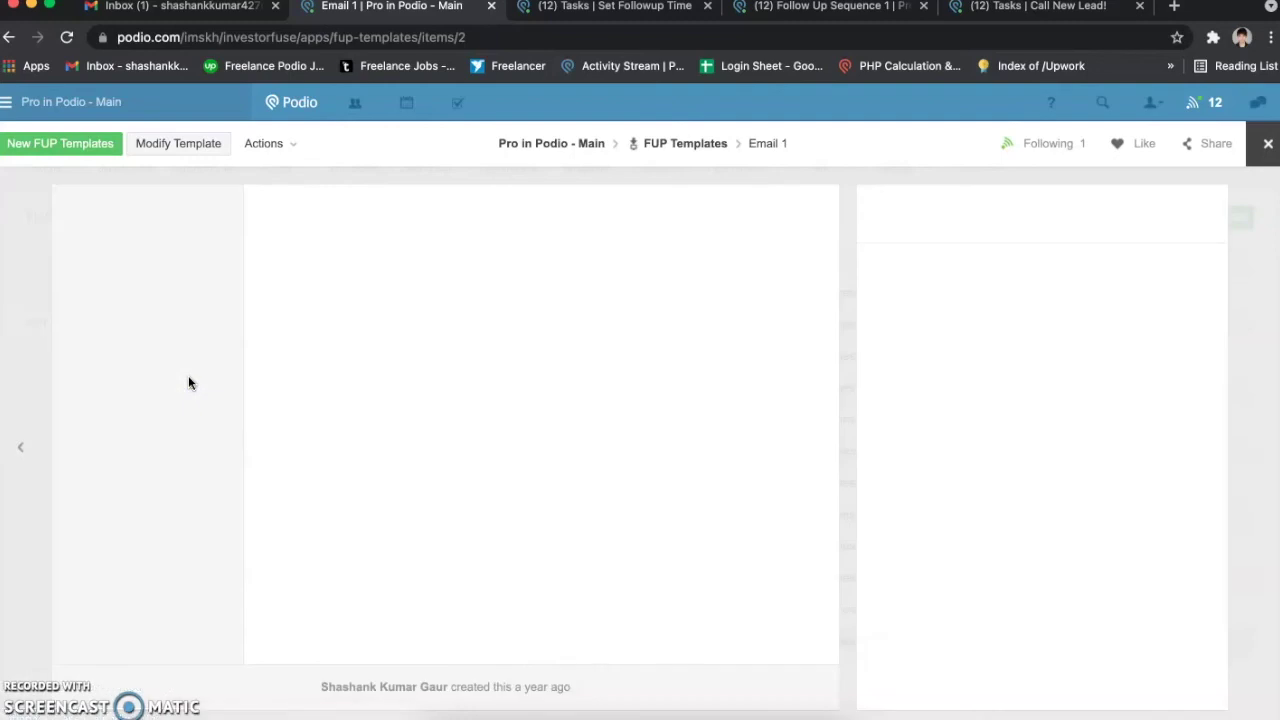
key(Right)
key(Right)
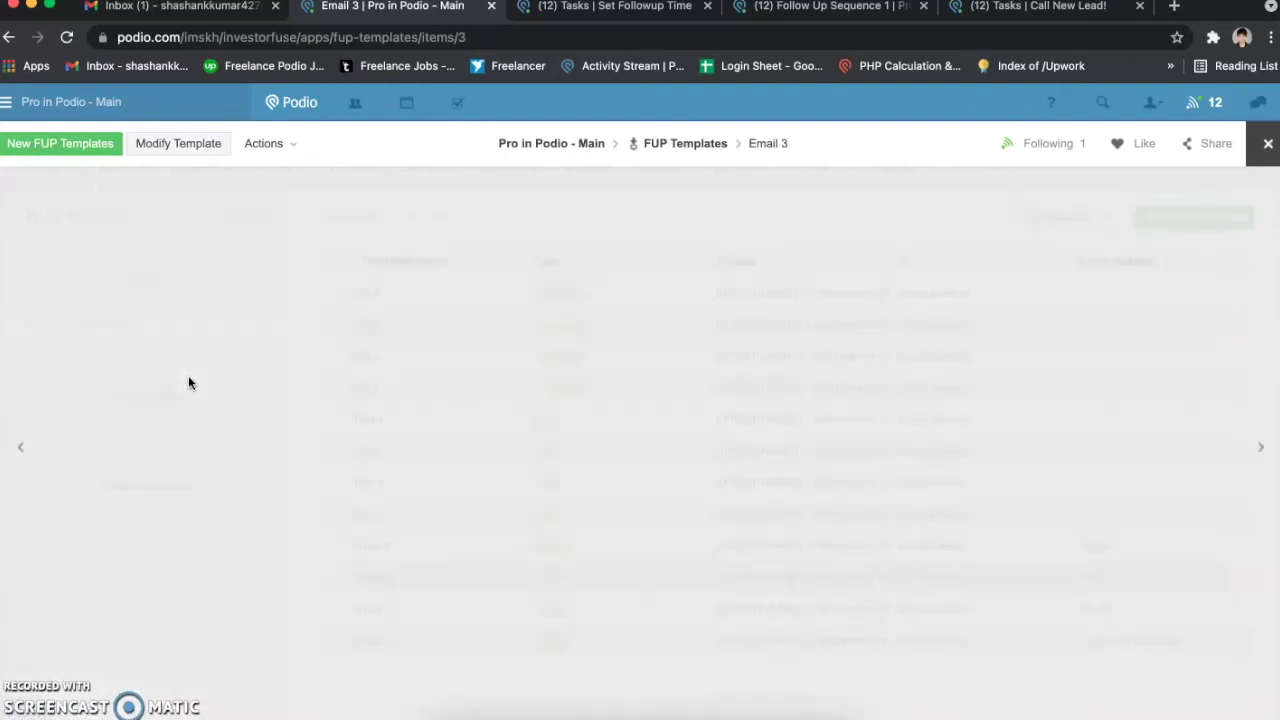
key(Right)
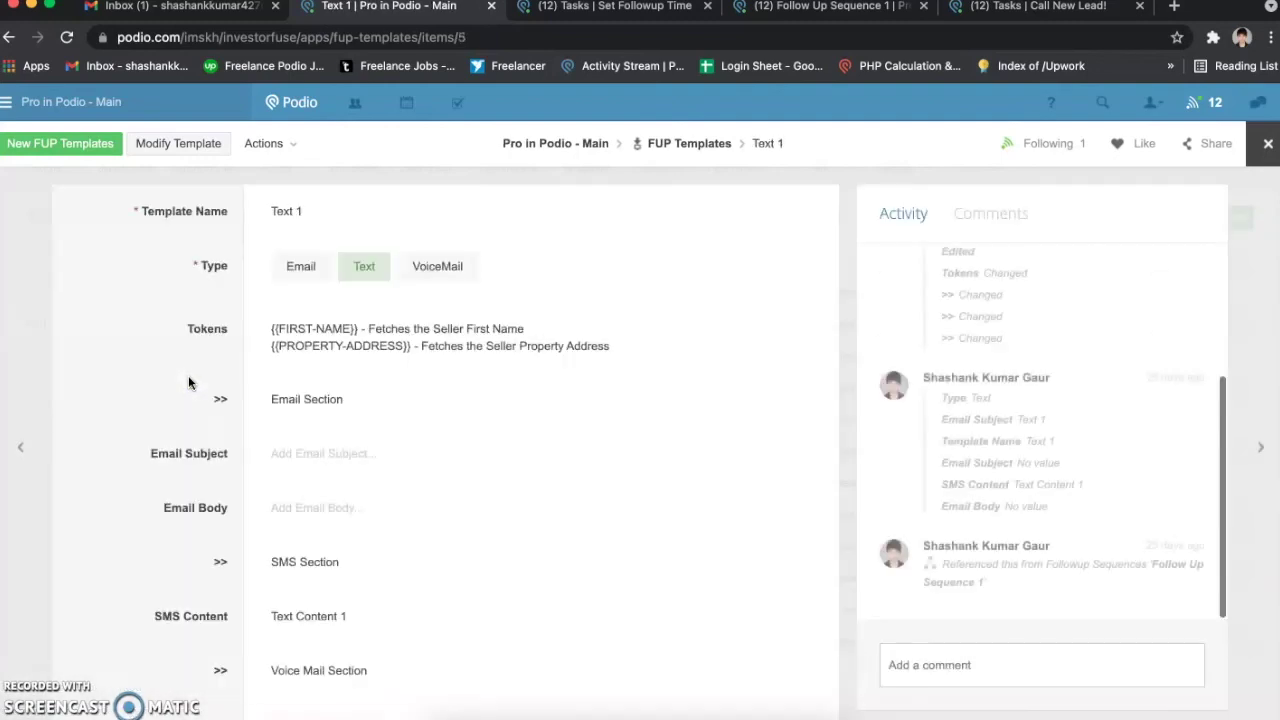
Step: Review the Text 1 template and highlight its SMS Content
scroll(366, 300, down, 2)
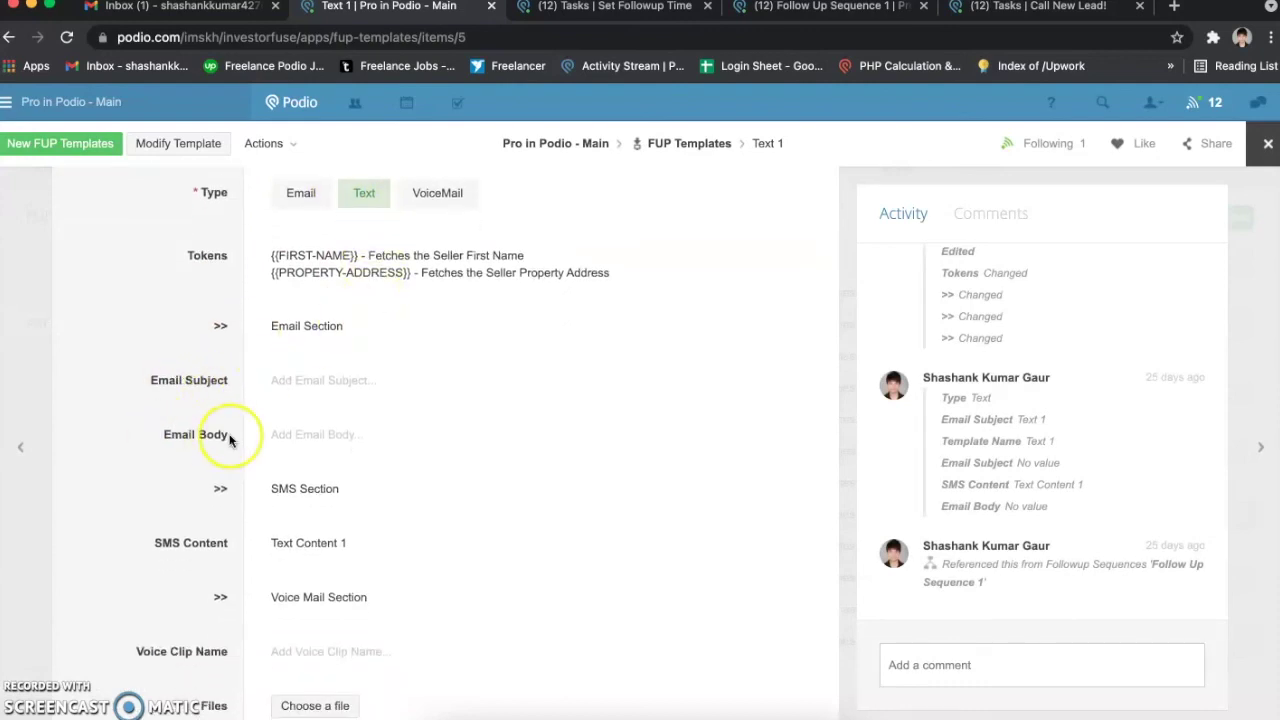
scroll(240, 440, down, 3)
drag(204, 451, 316, 462)
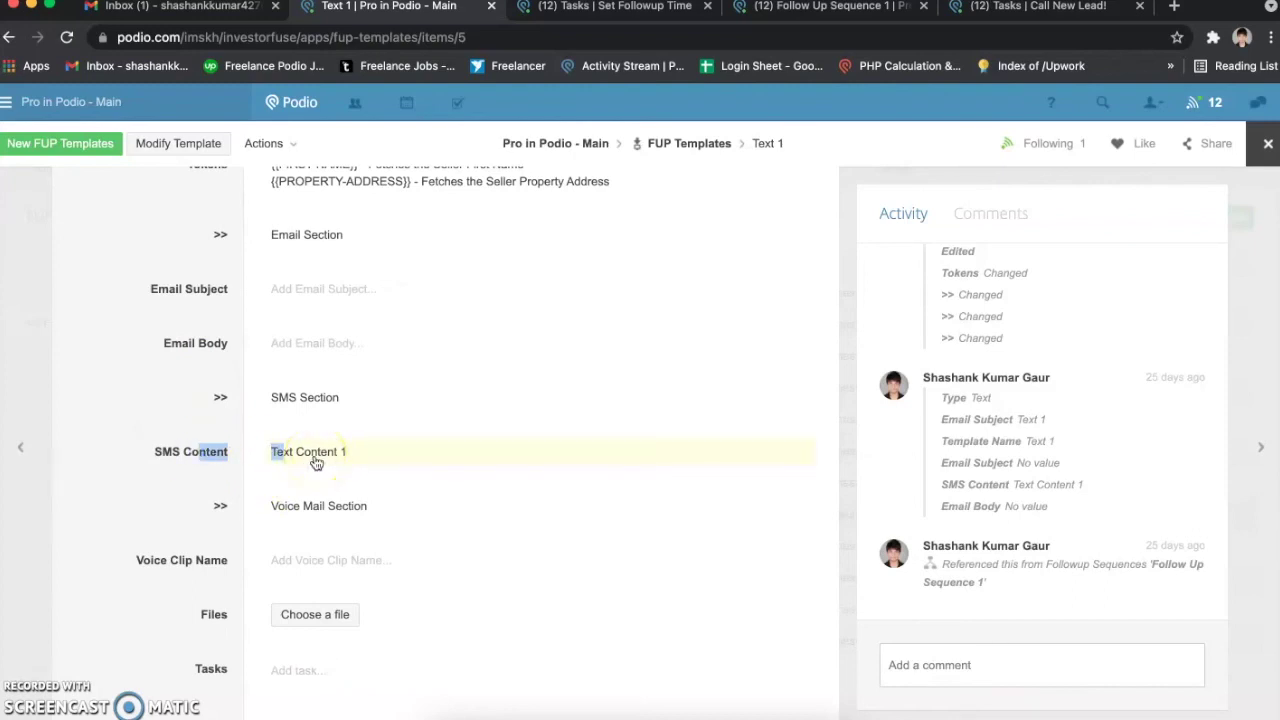
scroll(316, 462, down, 1)
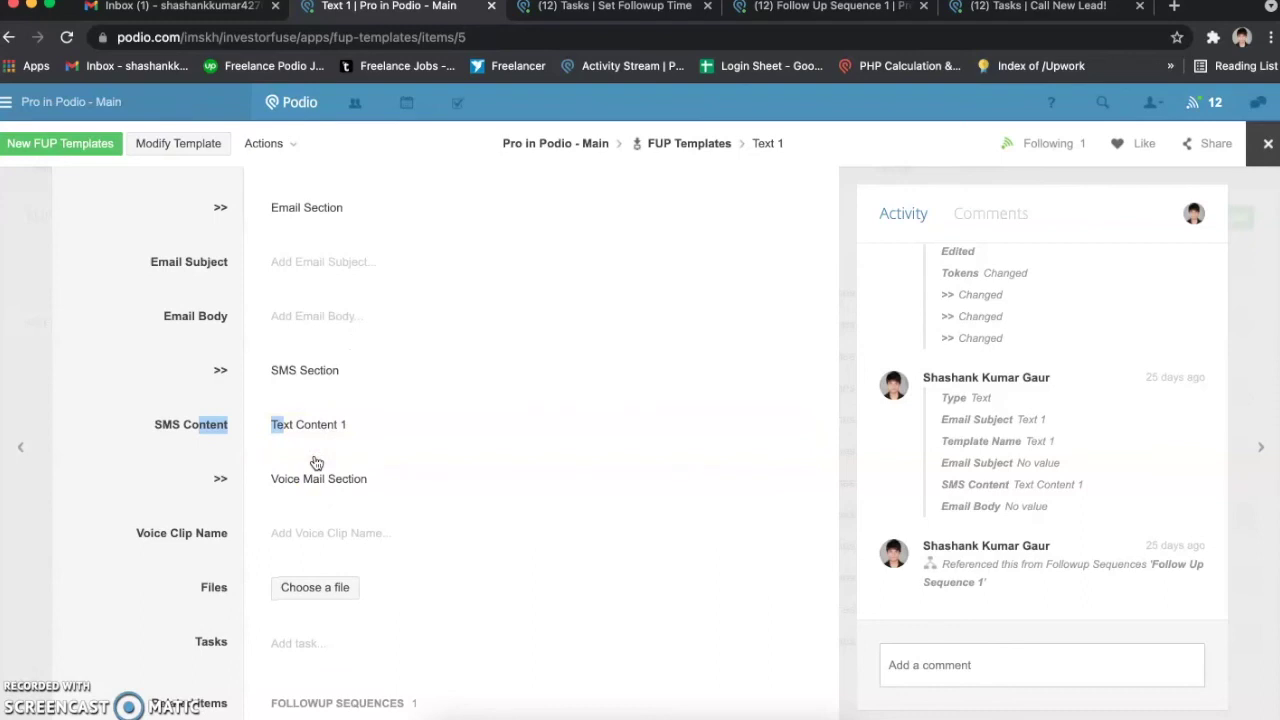
scroll(314, 463, up, 4)
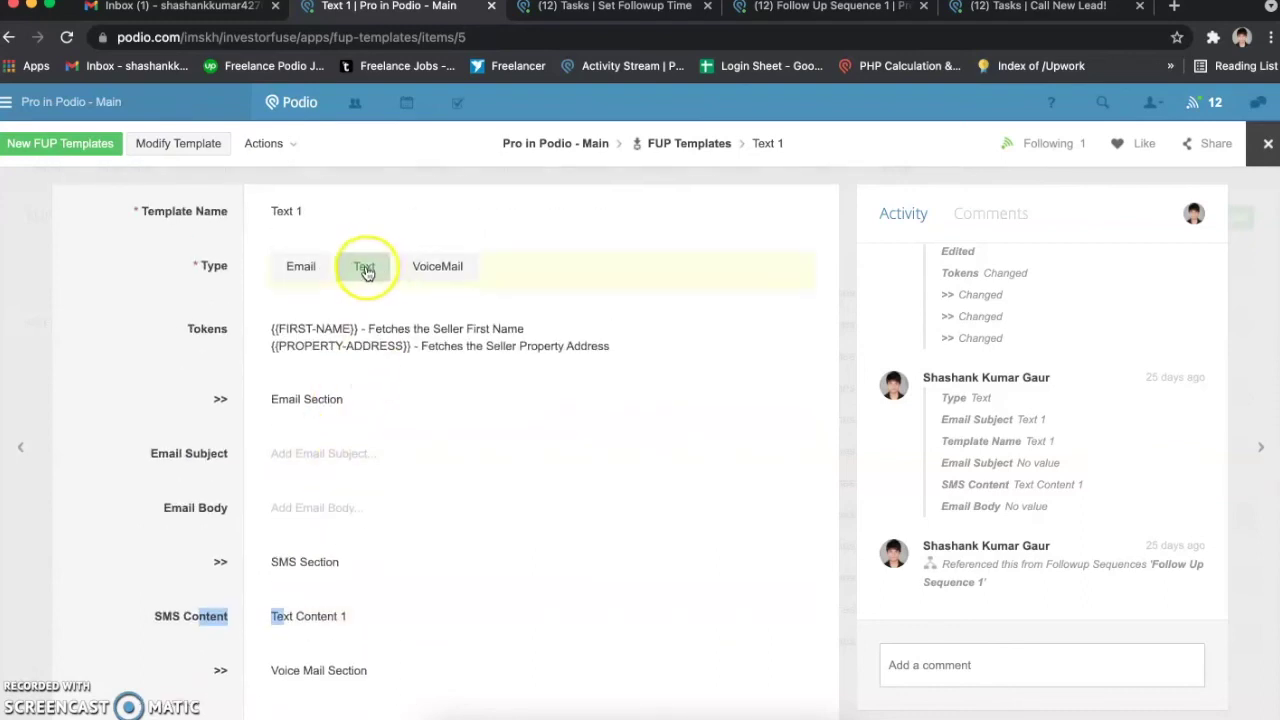
click(174, 432)
Step: Page through Text 2 to Text 4 to reach the VM 1 voicemail template
key(Left)
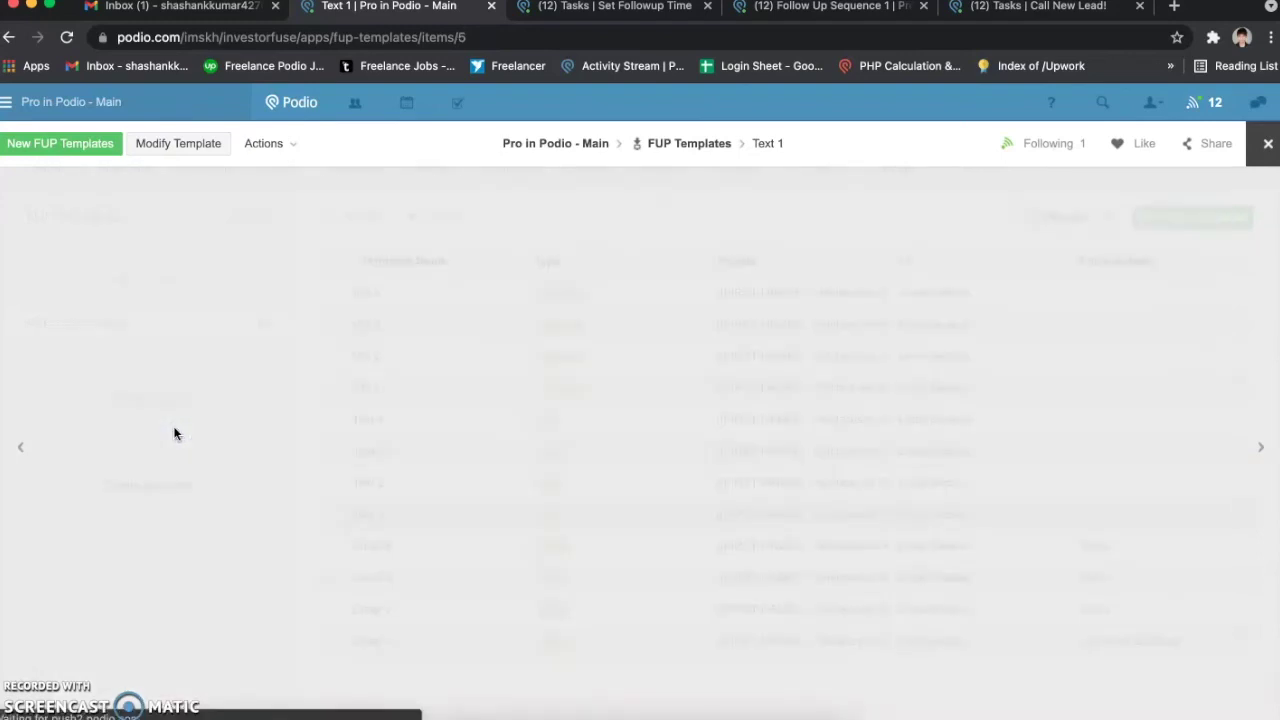
key(Left)
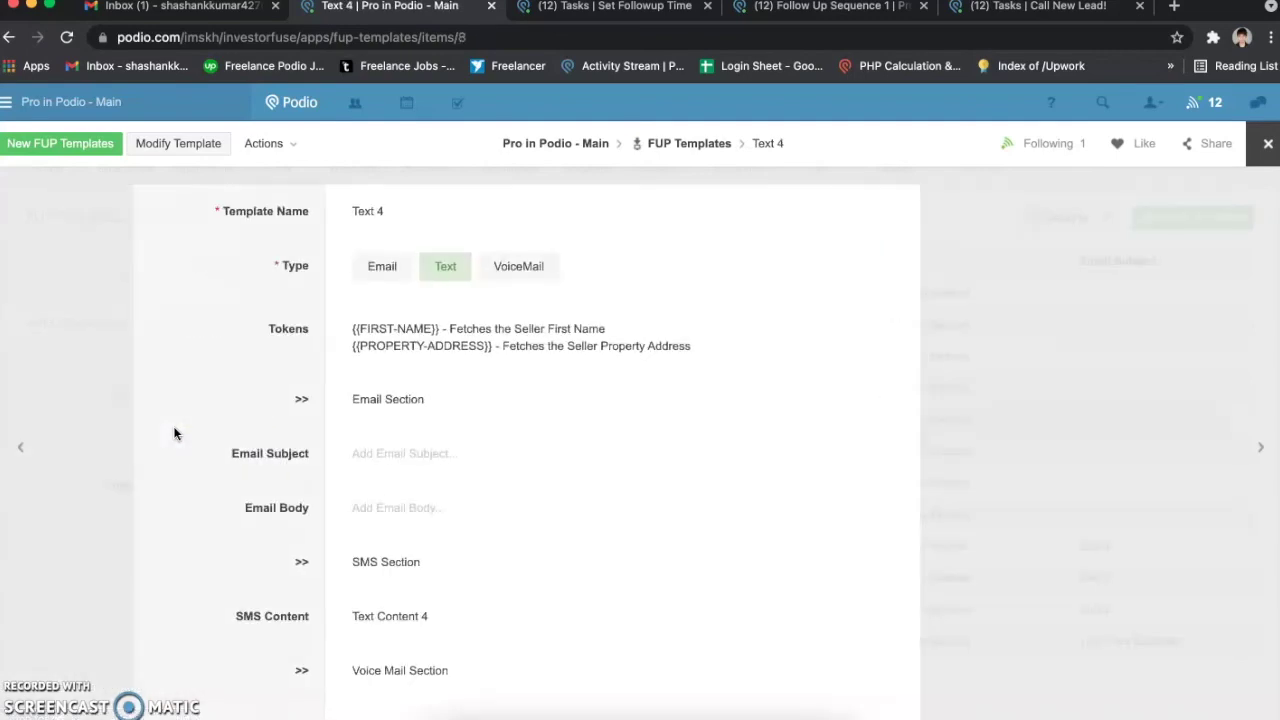
key(Left)
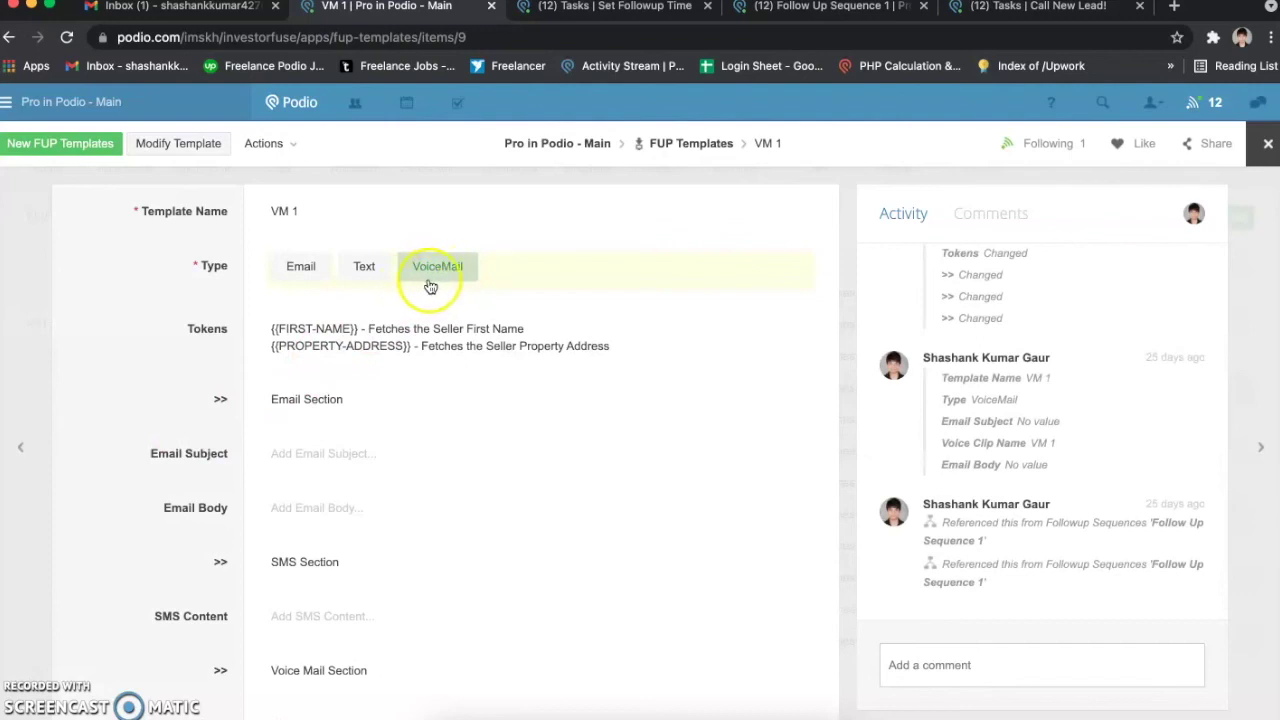
Step: Review the VM 1 voicemail template's fields
scroll(365, 335, down, 3)
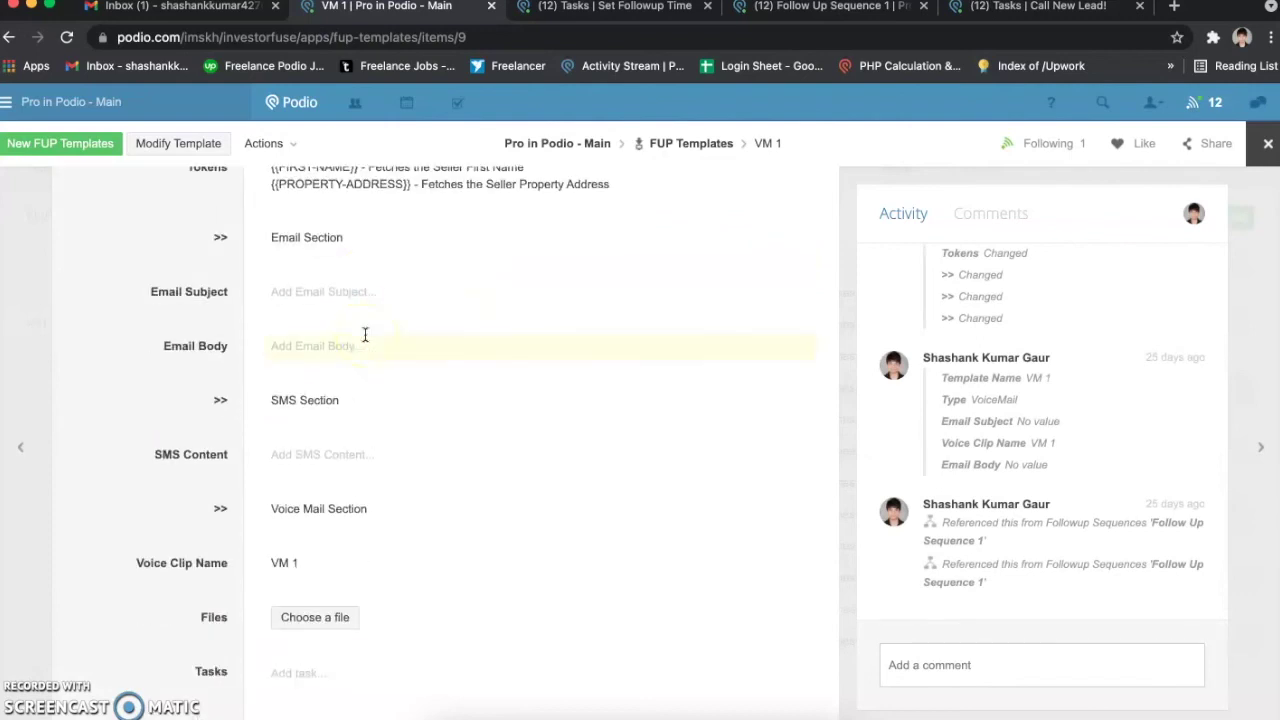
drag(139, 524, 222, 525)
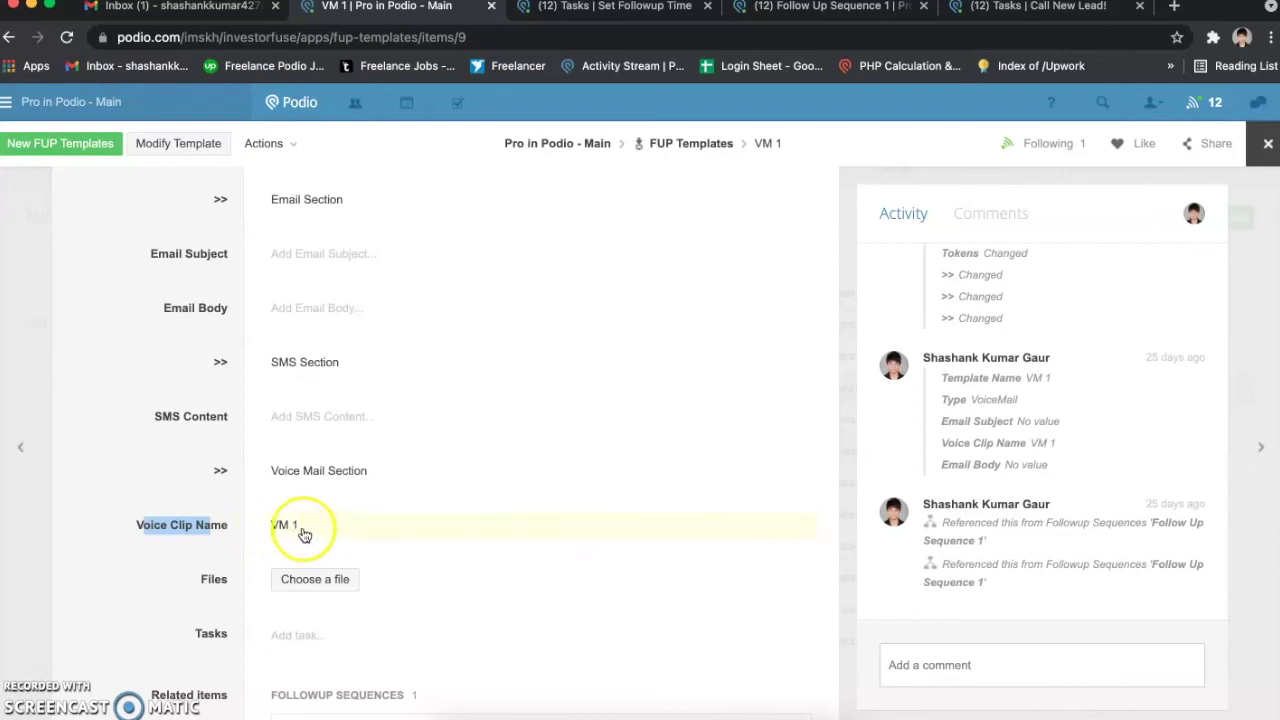
click(211, 541)
Step: Step through VM 2 and VM 3, then close back to the FUP Templates list
key(Right)
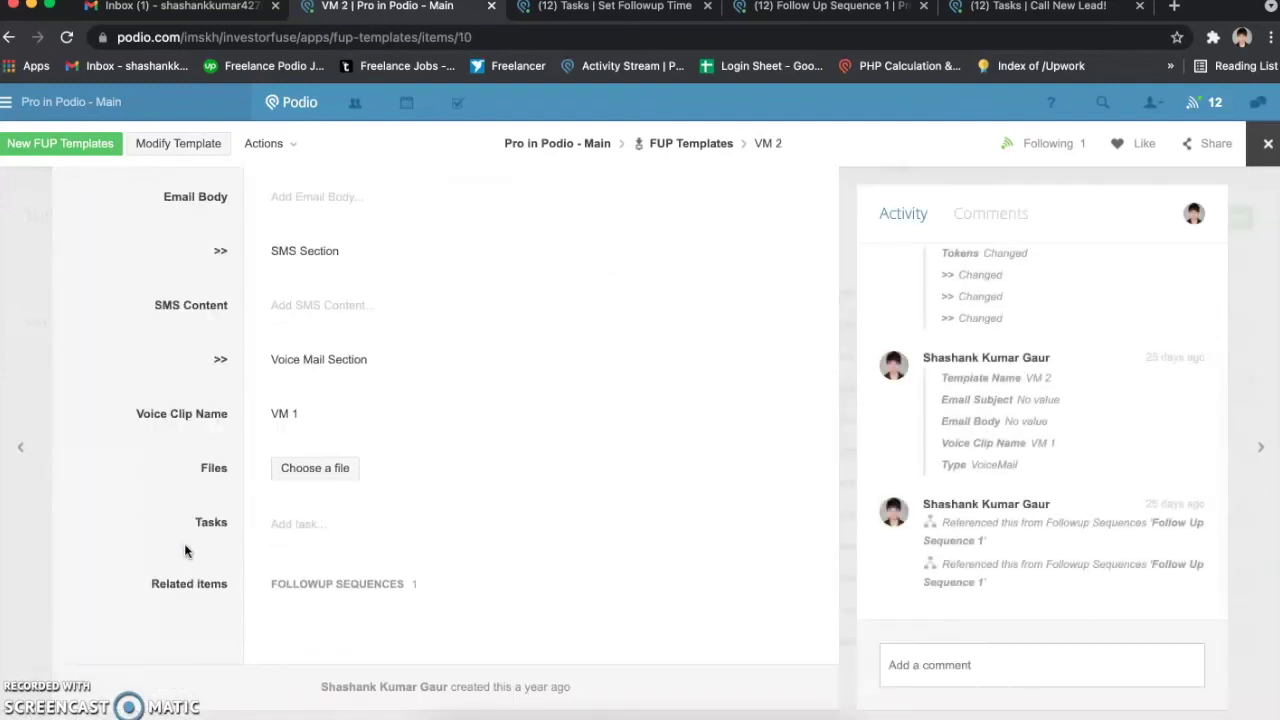
key(Right)
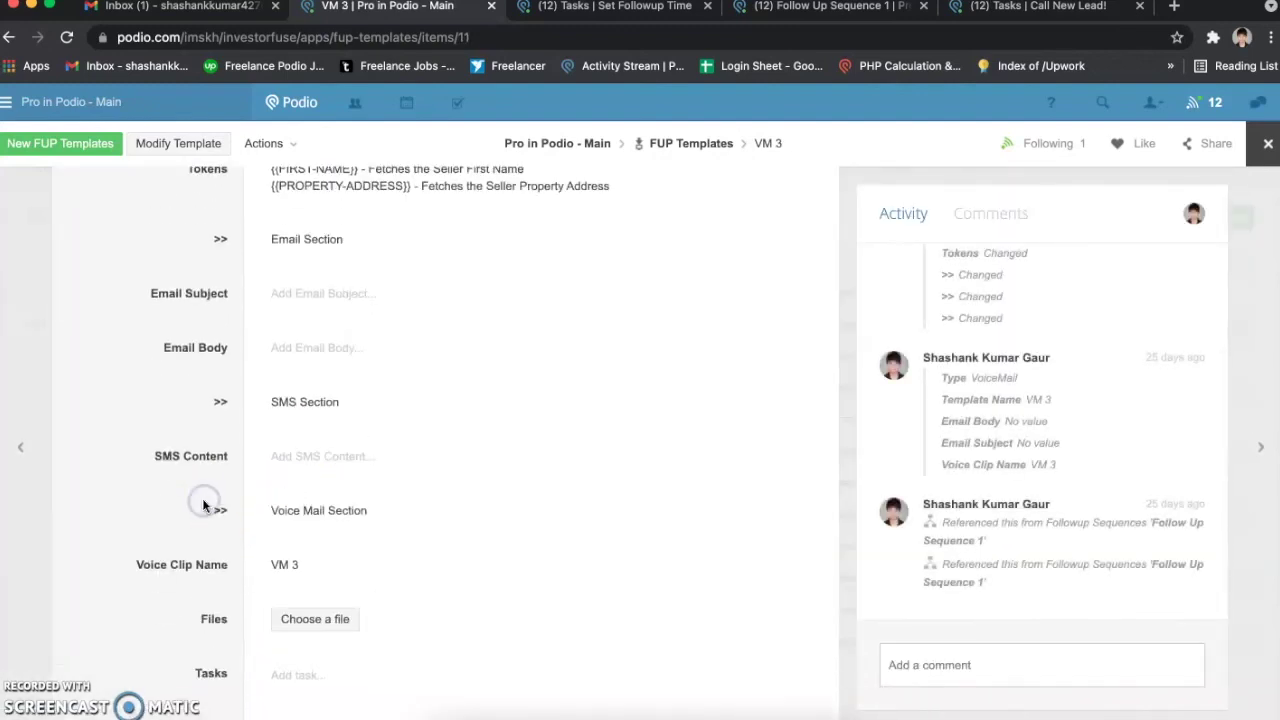
scroll(203, 505, up, 3)
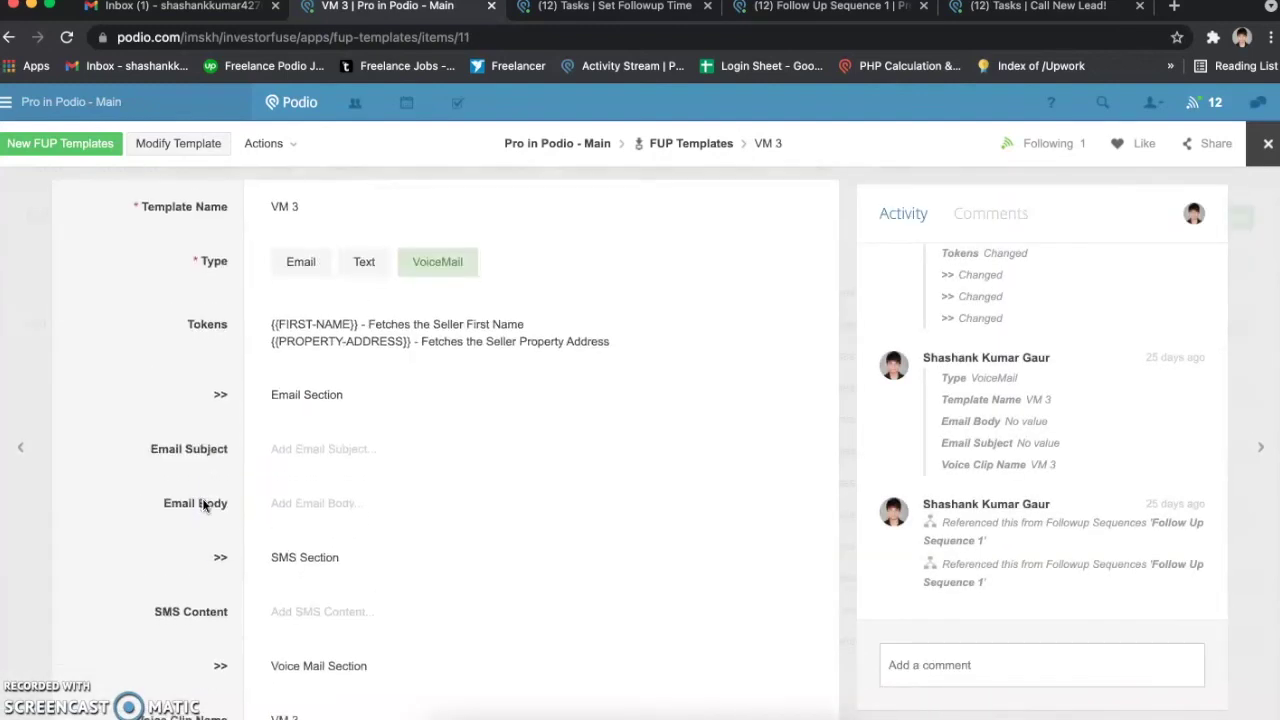
scroll(202, 498, down, 3)
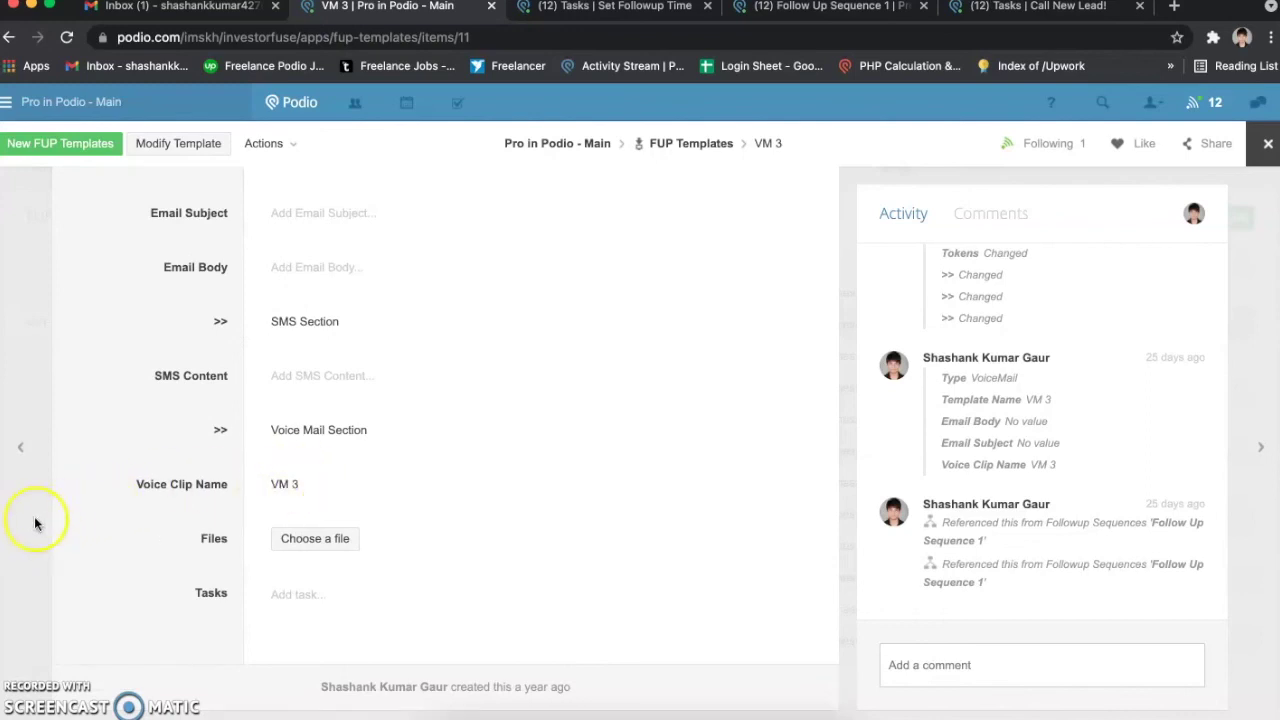
click(34, 518)
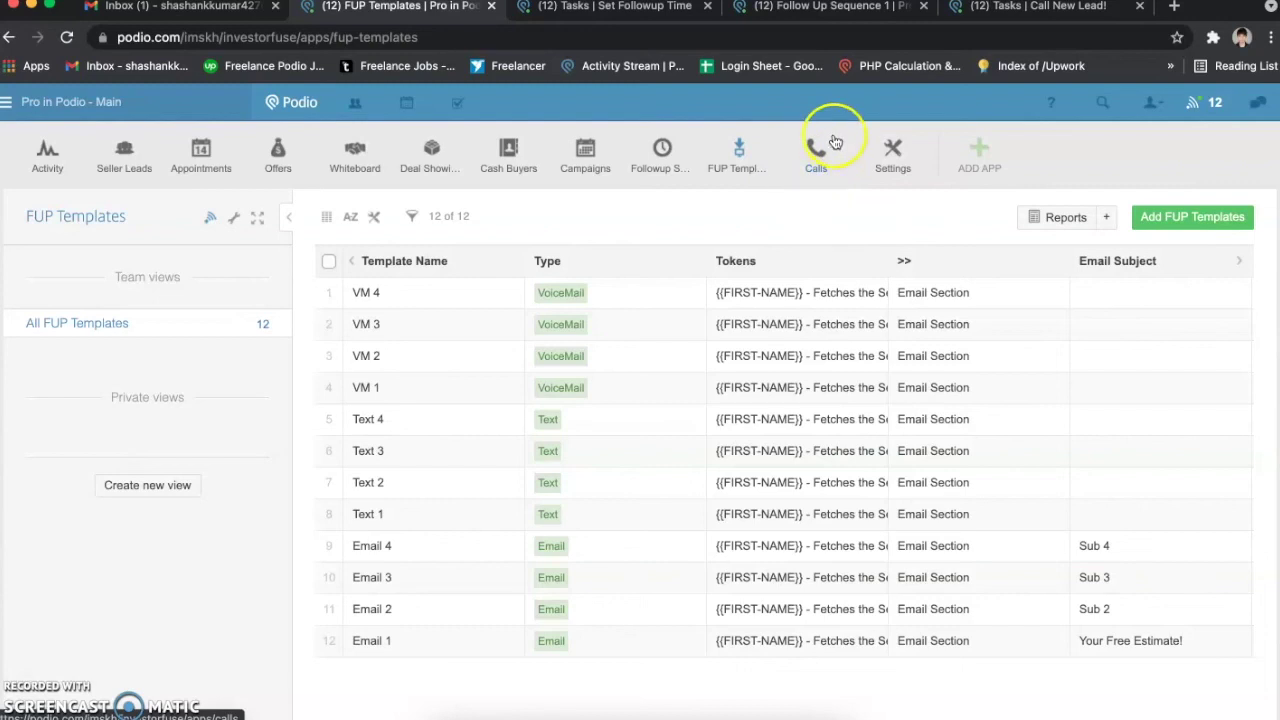
Step: Open the MAIN record in the Settings app
click(821, 172)
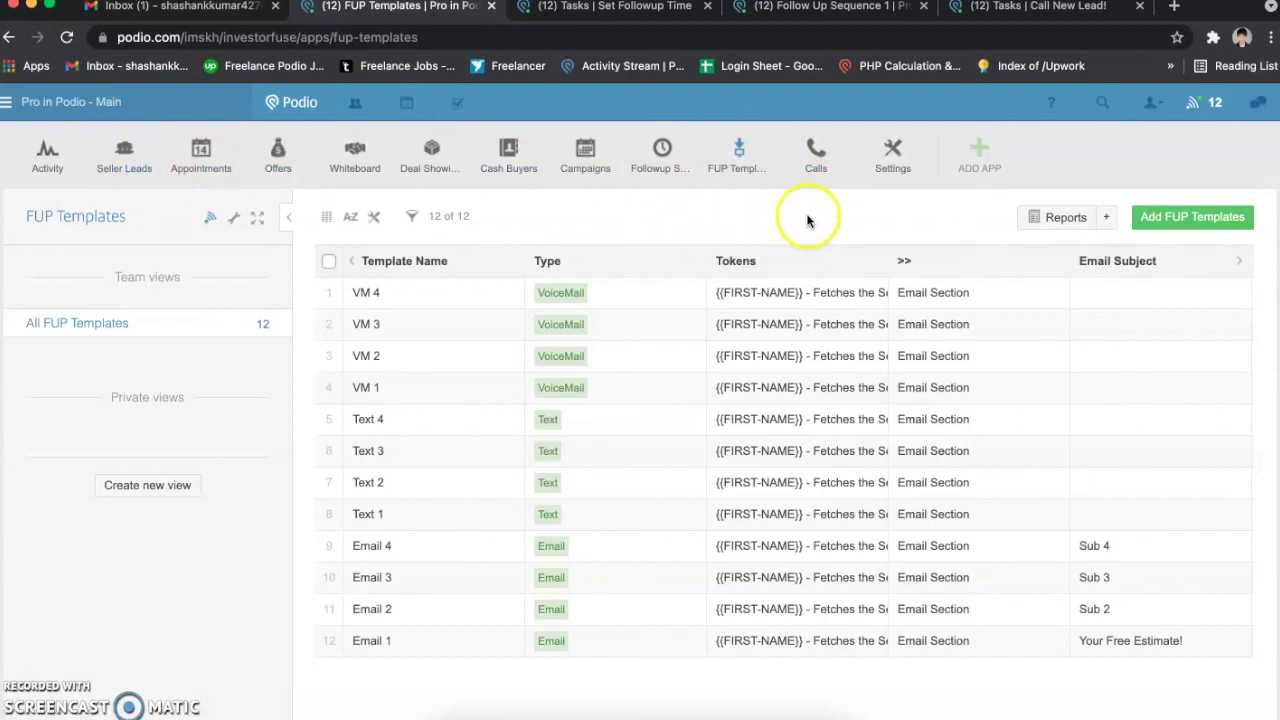
click(900, 163)
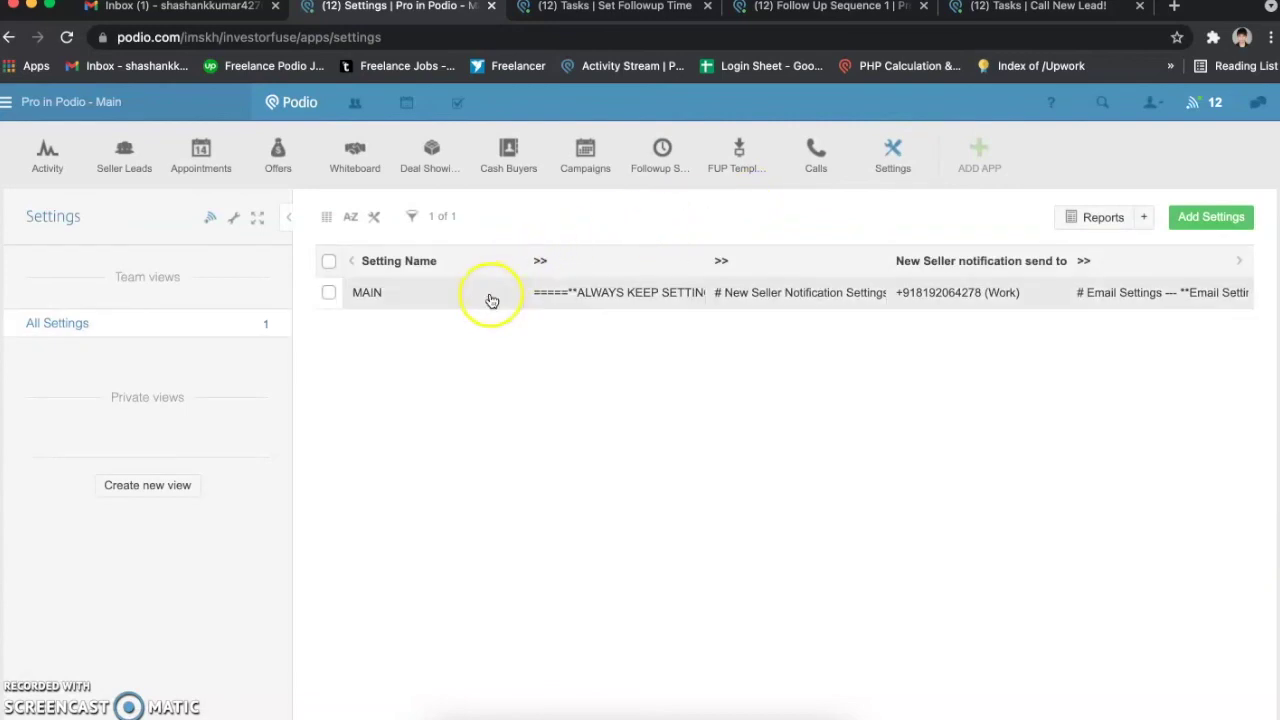
click(491, 300)
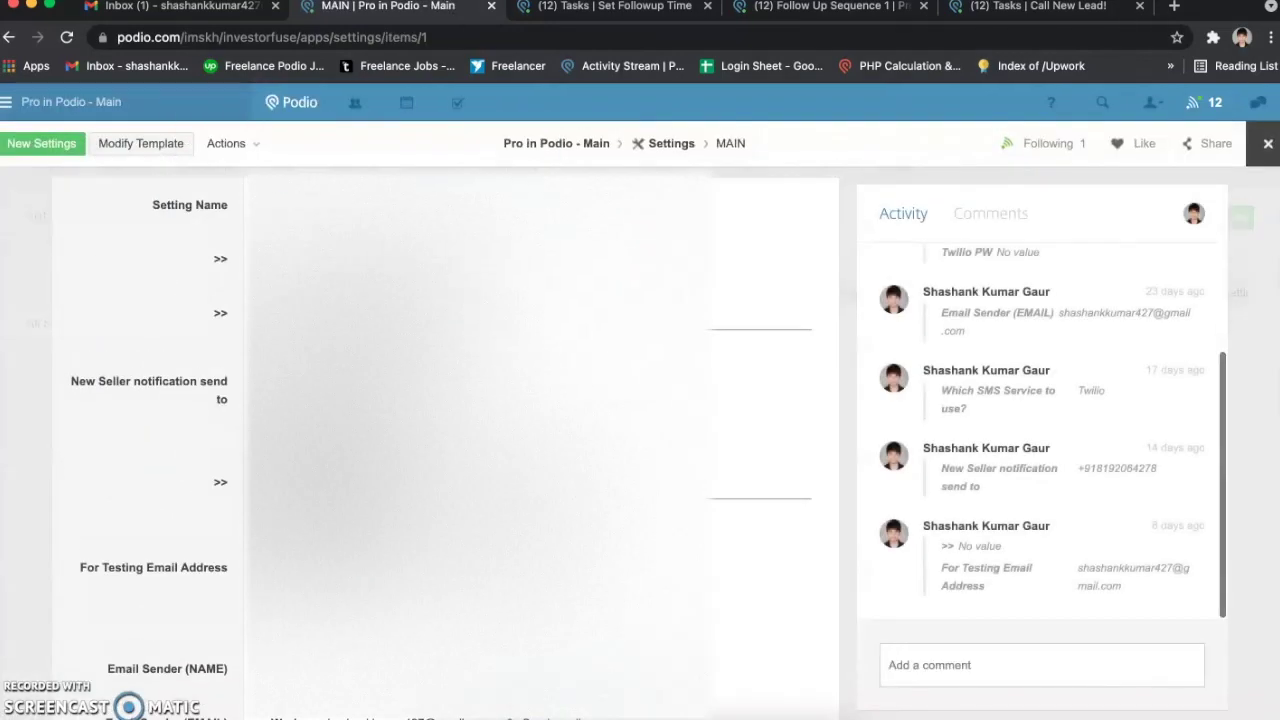
Step: Highlight the New Seller notification send to label and scroll to the Email Sender fields
drag(76, 385, 222, 398)
triple_click(180, 389)
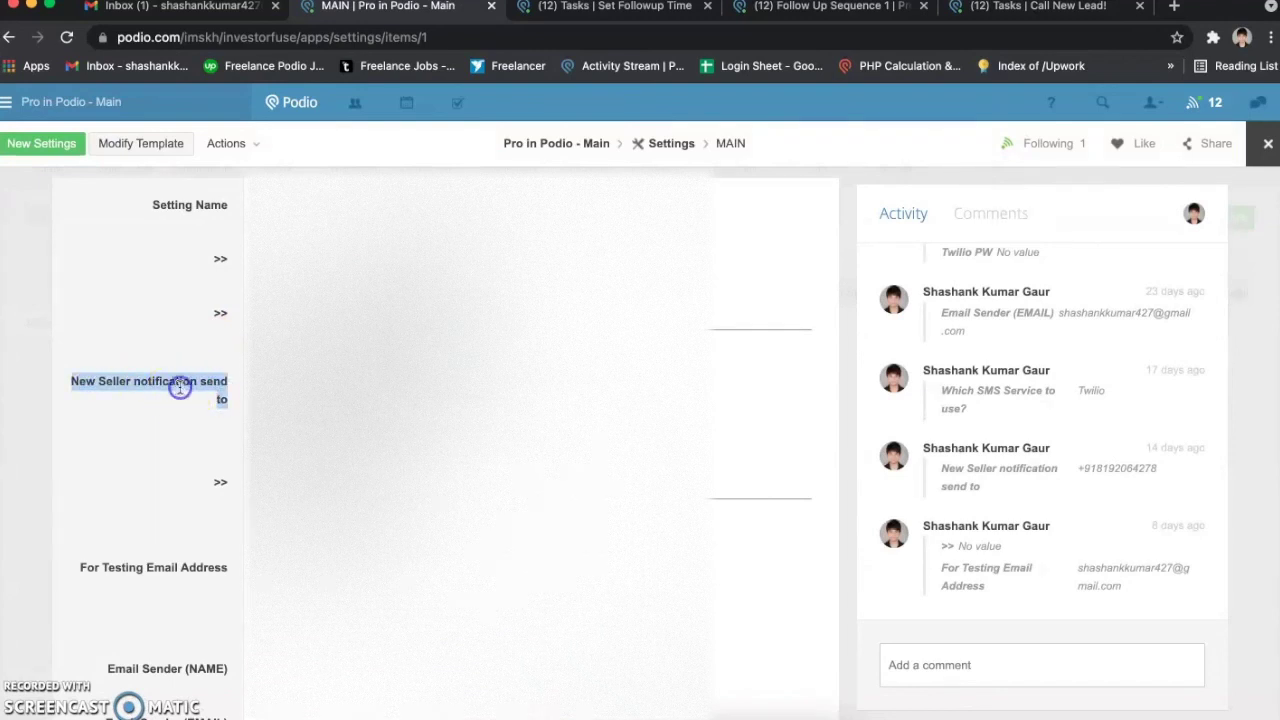
drag(213, 391, 231, 398)
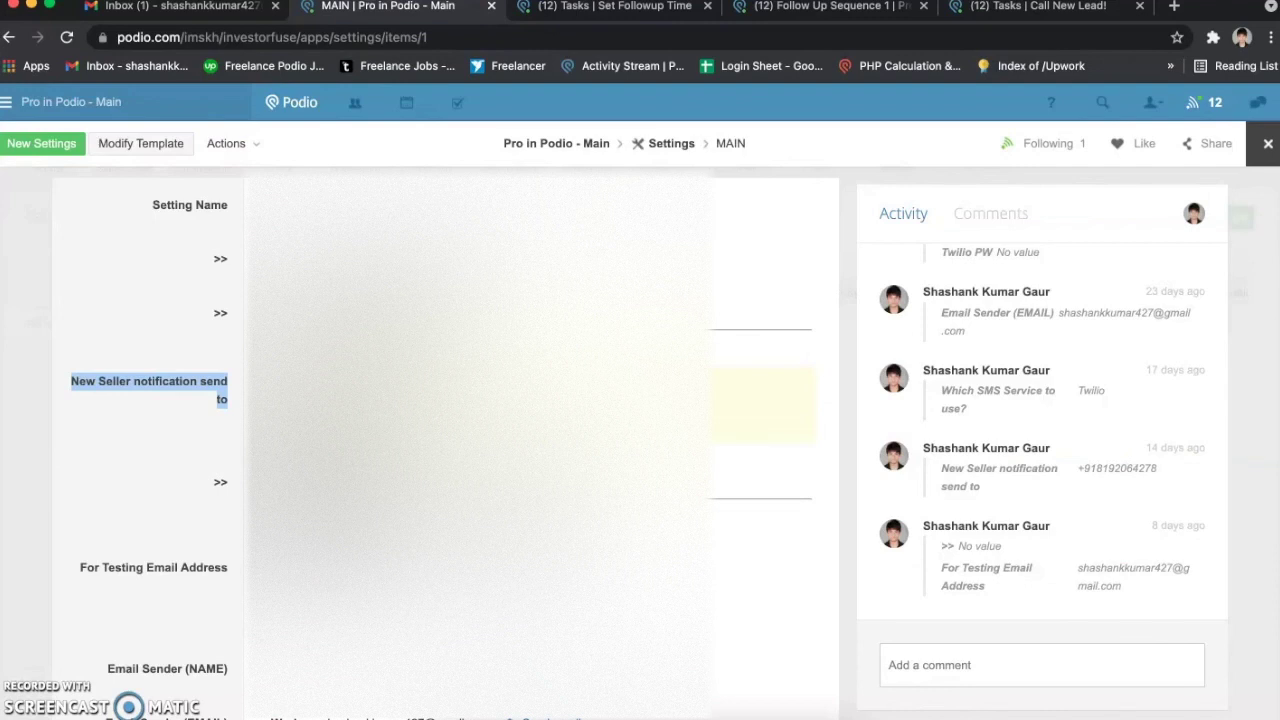
click(211, 394)
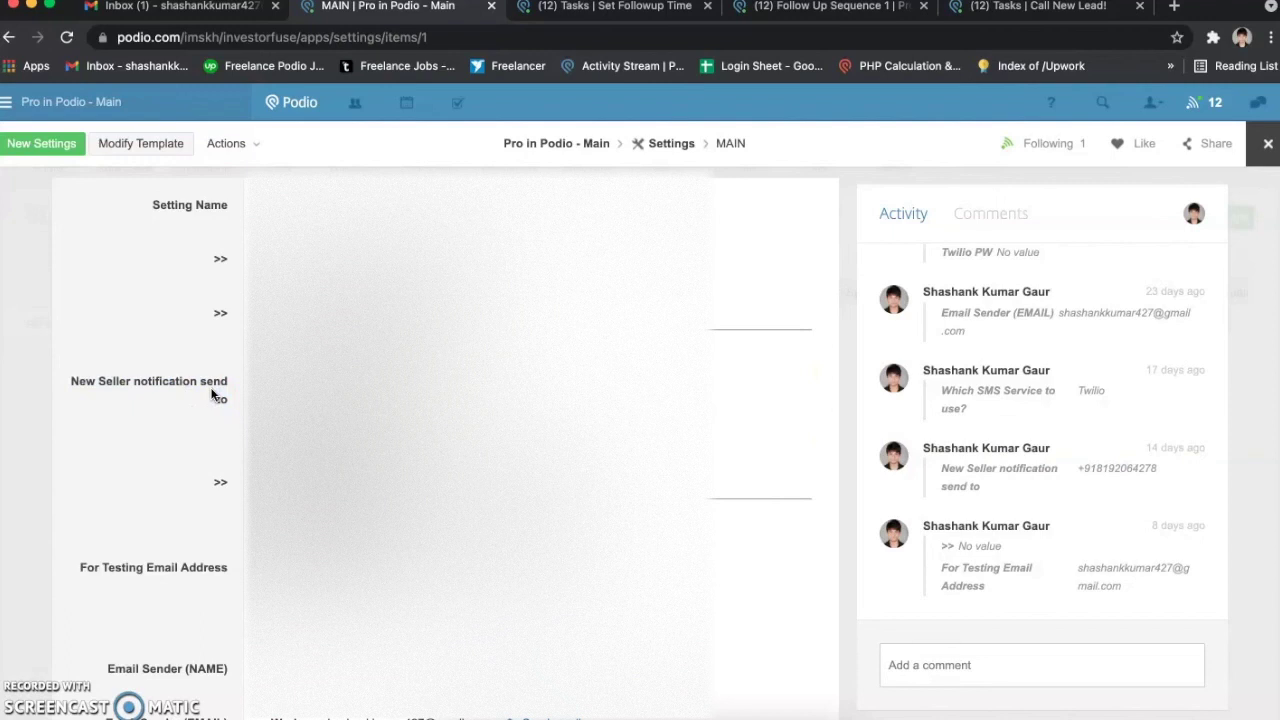
scroll(211, 394, down, 1)
scroll(212, 394, down, 5)
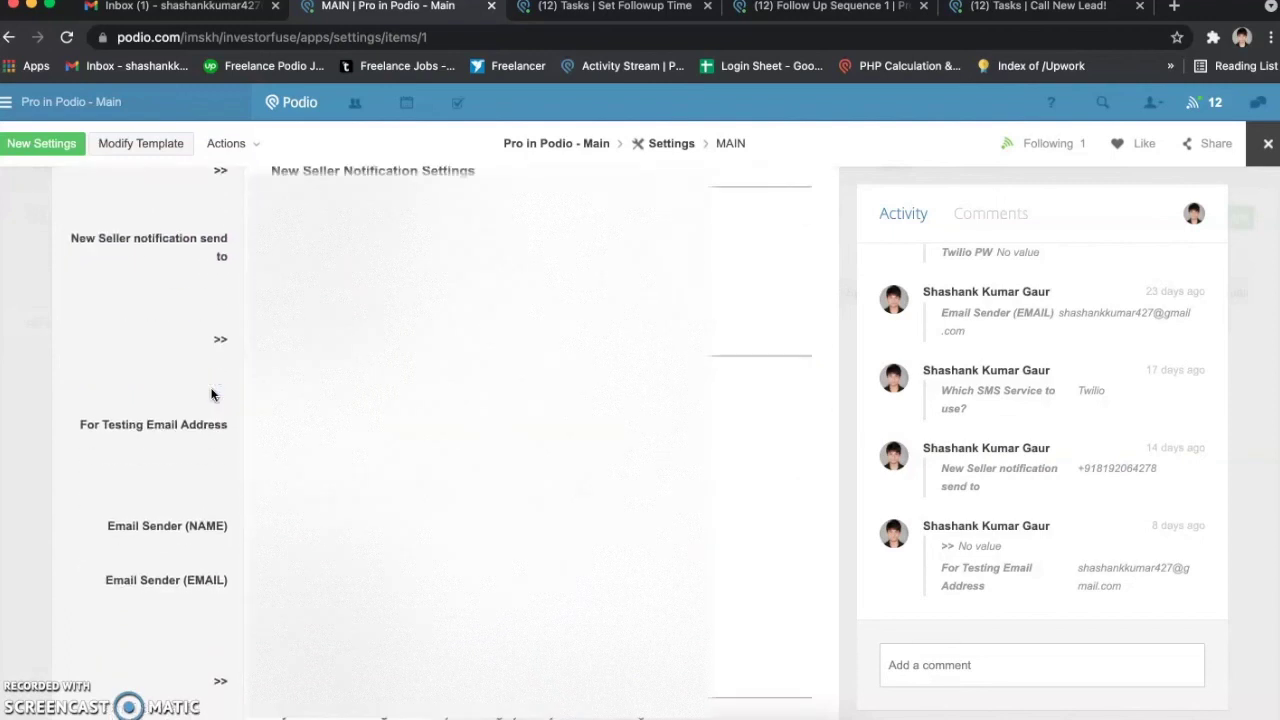
click(258, 305)
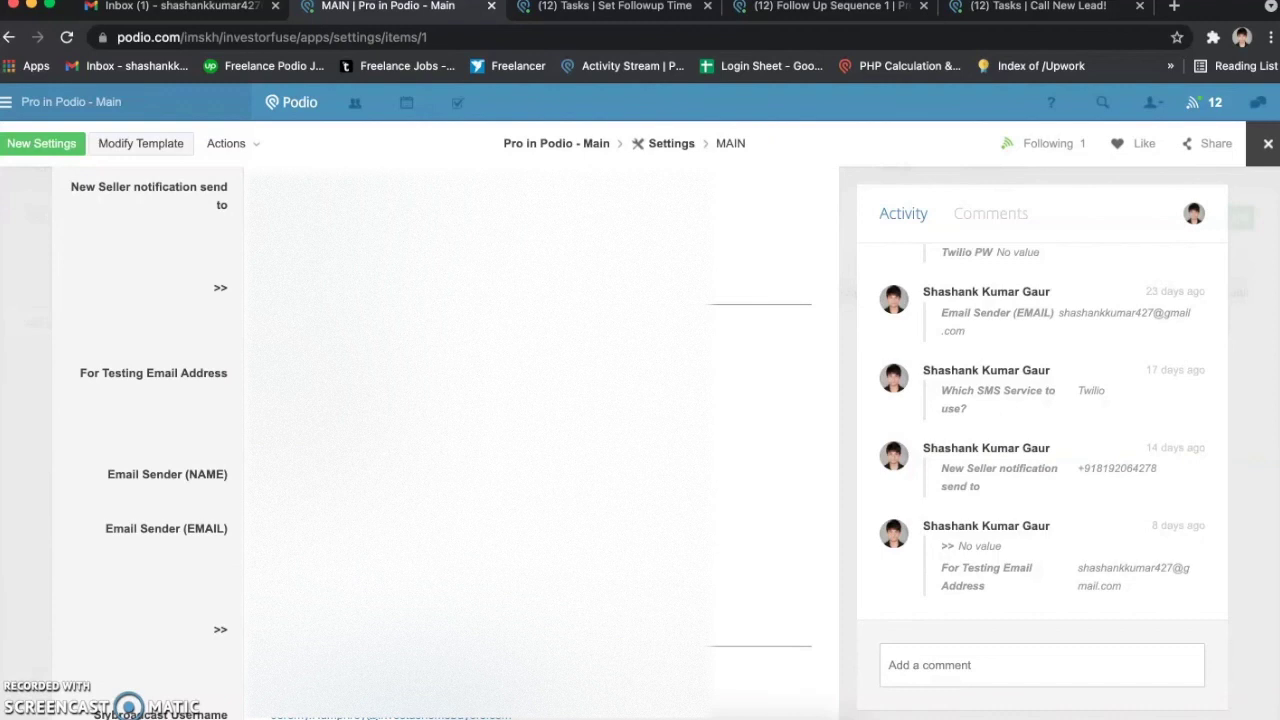
scroll(103, 372, down, 3)
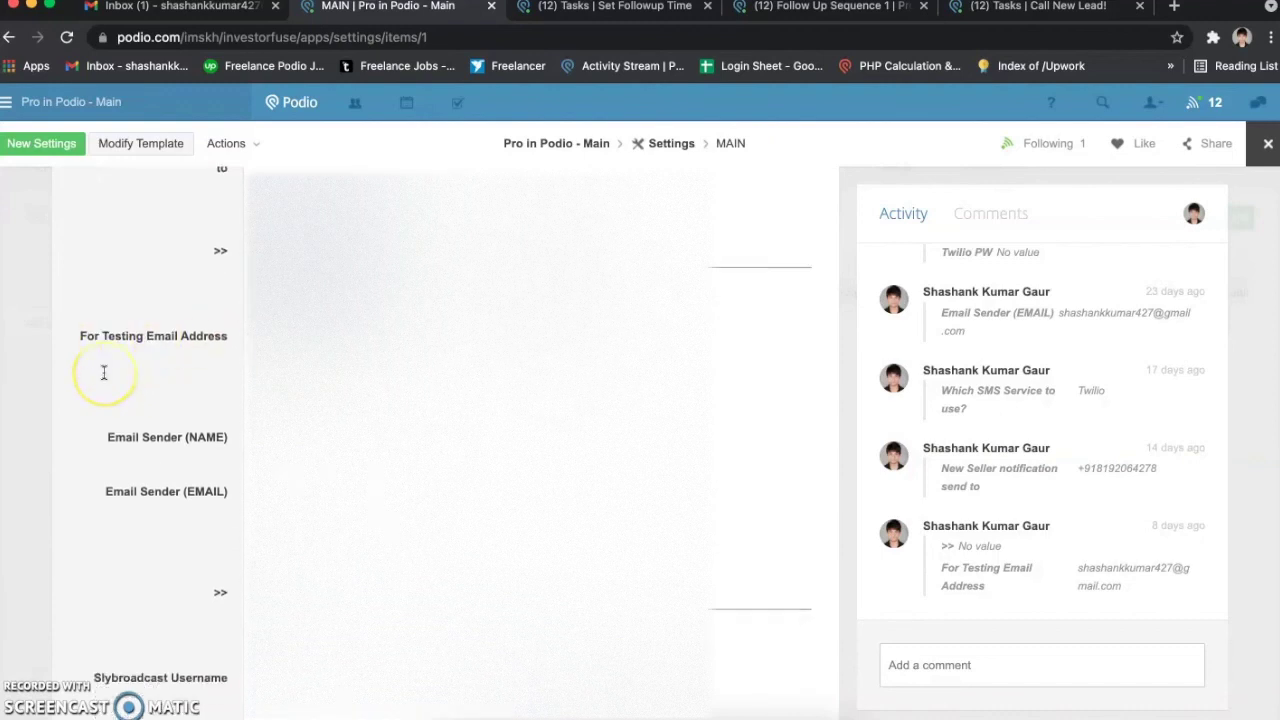
Step: Highlight the Email Sender (NAME) and Email Sender (EMAIL) settings in the MAIN settings record
click(103, 436)
drag(103, 436, 211, 482)
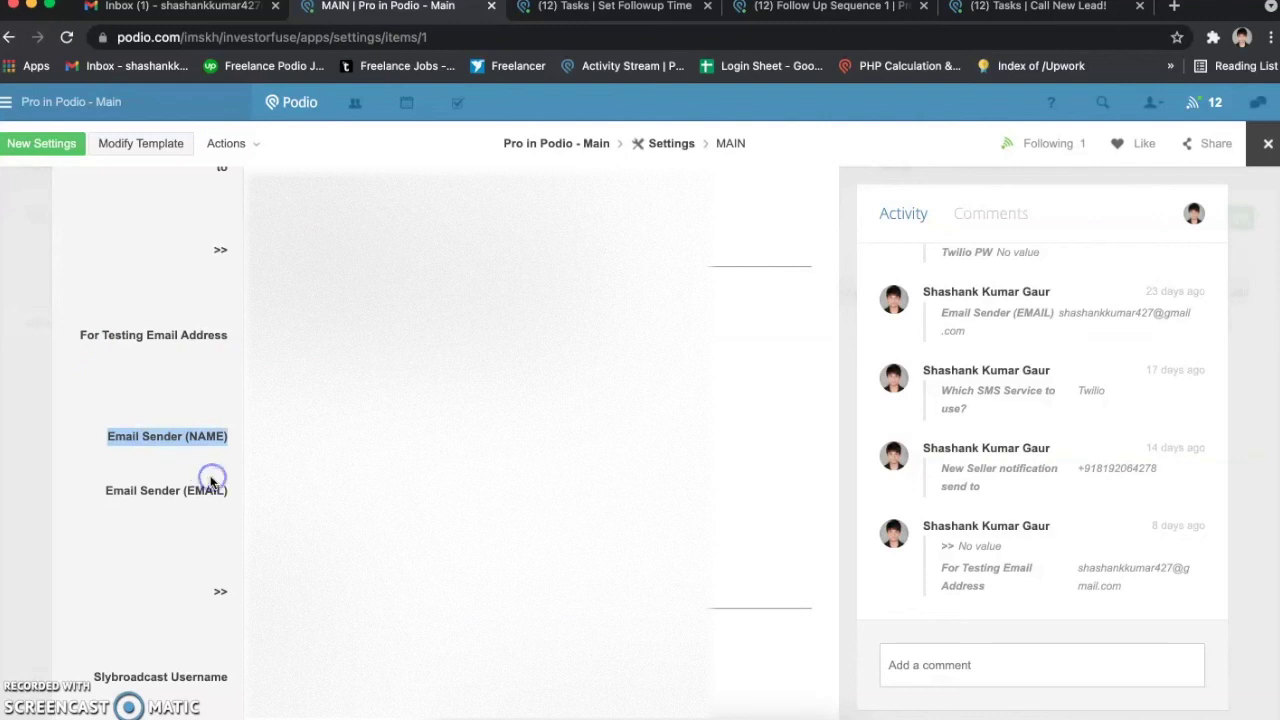
click(140, 440)
drag(115, 437, 243, 437)
drag(110, 491, 226, 502)
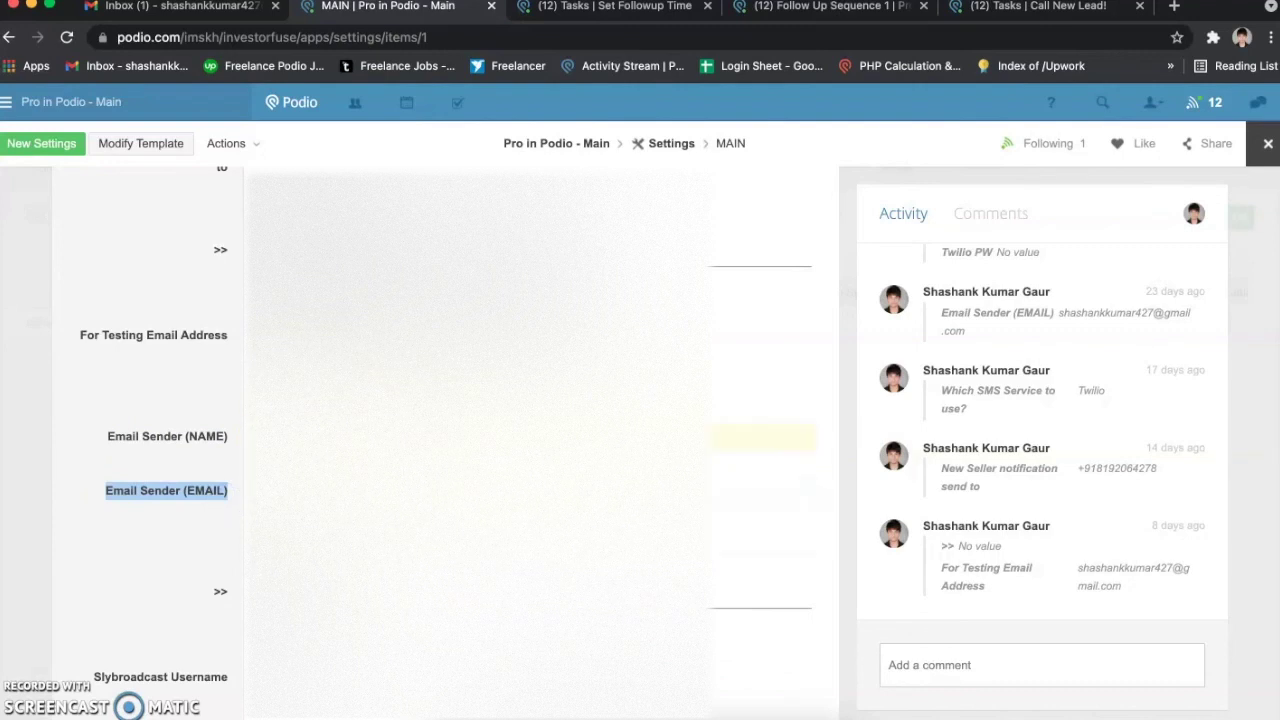
Step: Enter ProinPodio as the Email Sender (NAME) and save it
click(480, 437)
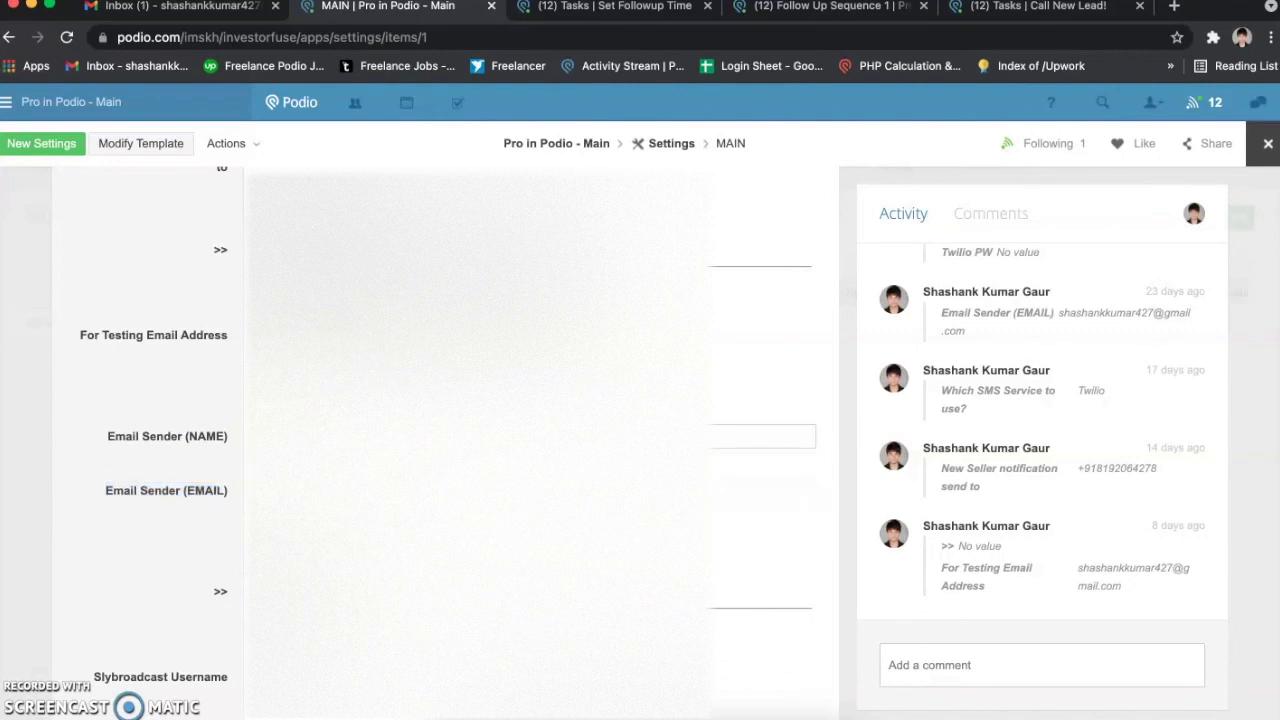
click(214, 491)
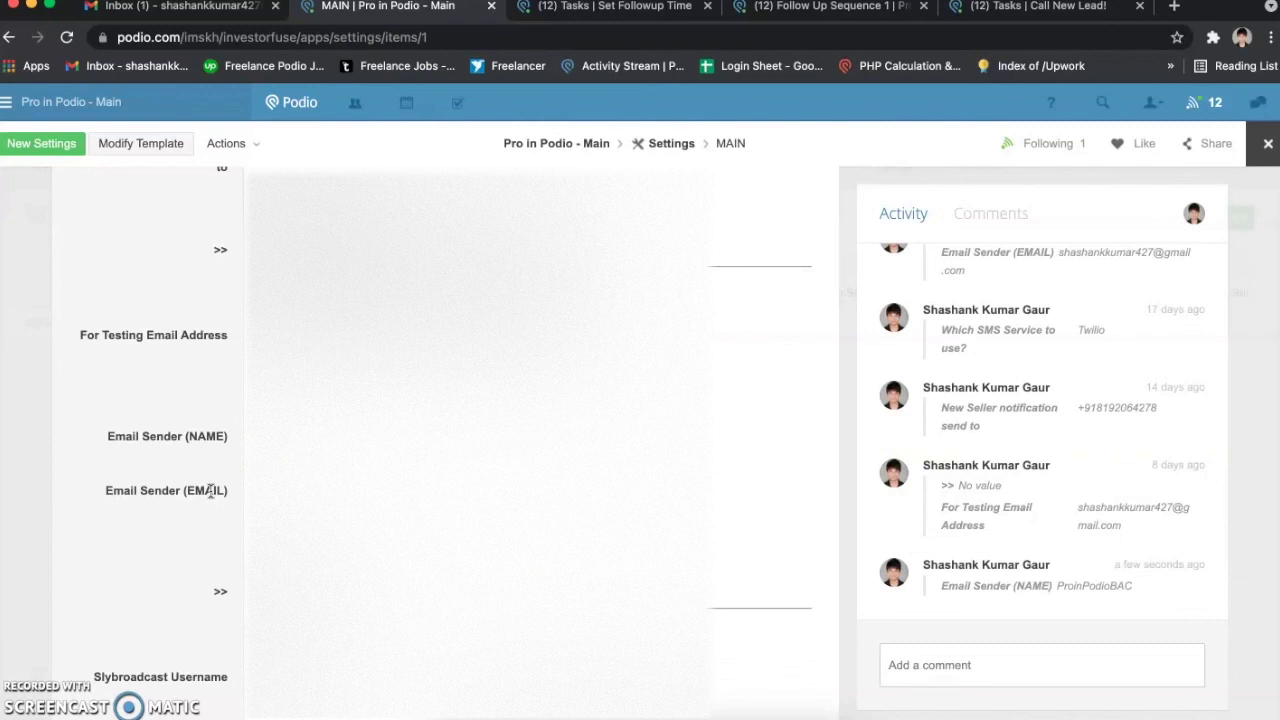
click(211, 490)
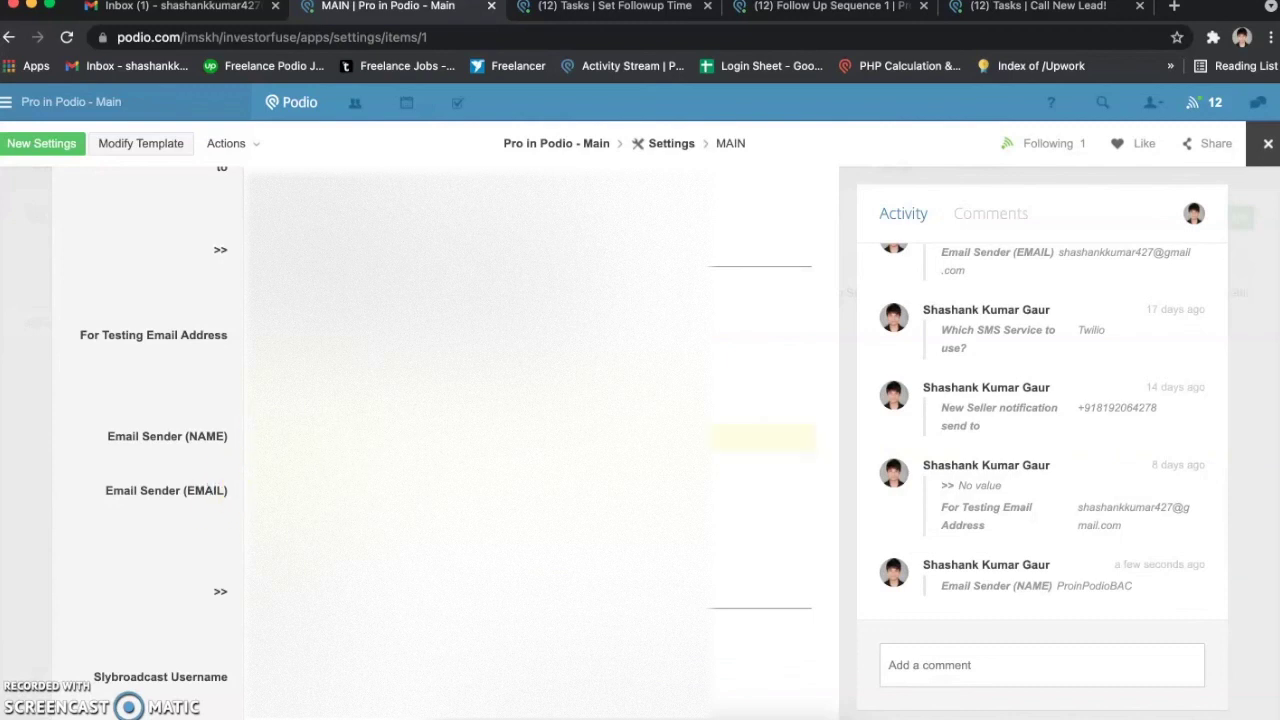
click(207, 490)
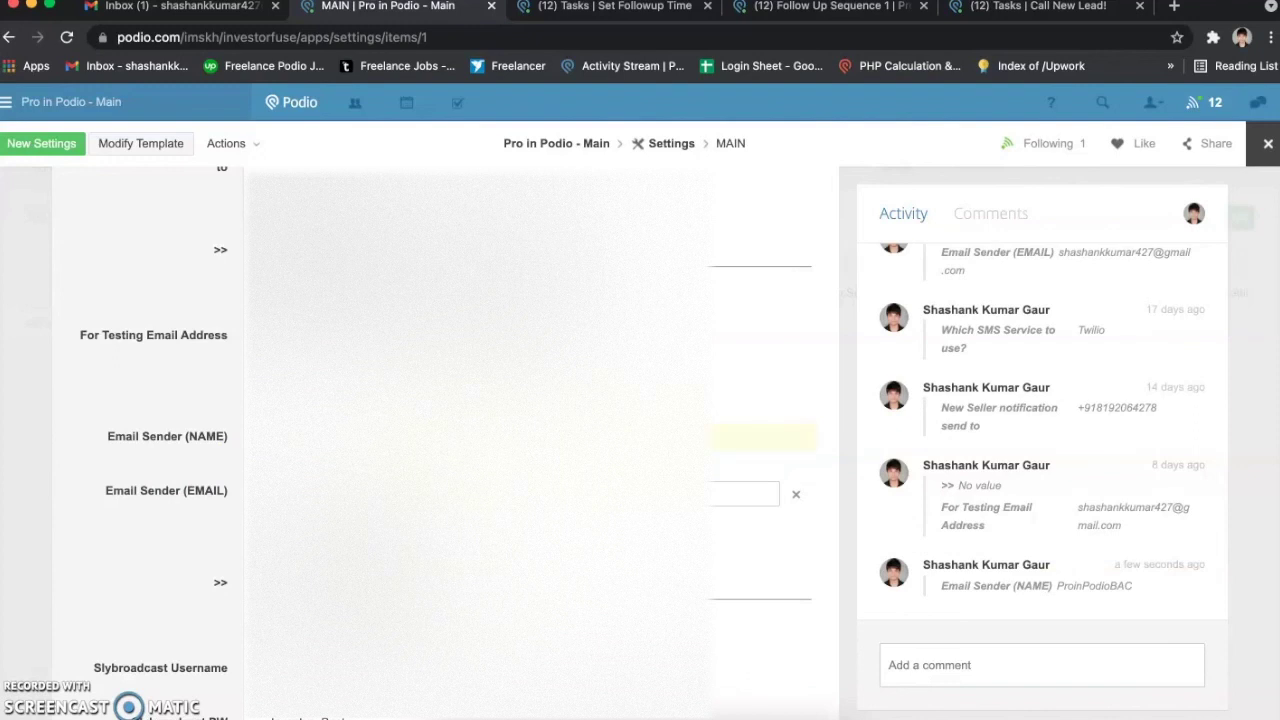
Step: Revise the sender name to ProinPodio, save it, and review the Slybroadcast, SMS, ClickSend and CallRail fields
click(460, 436)
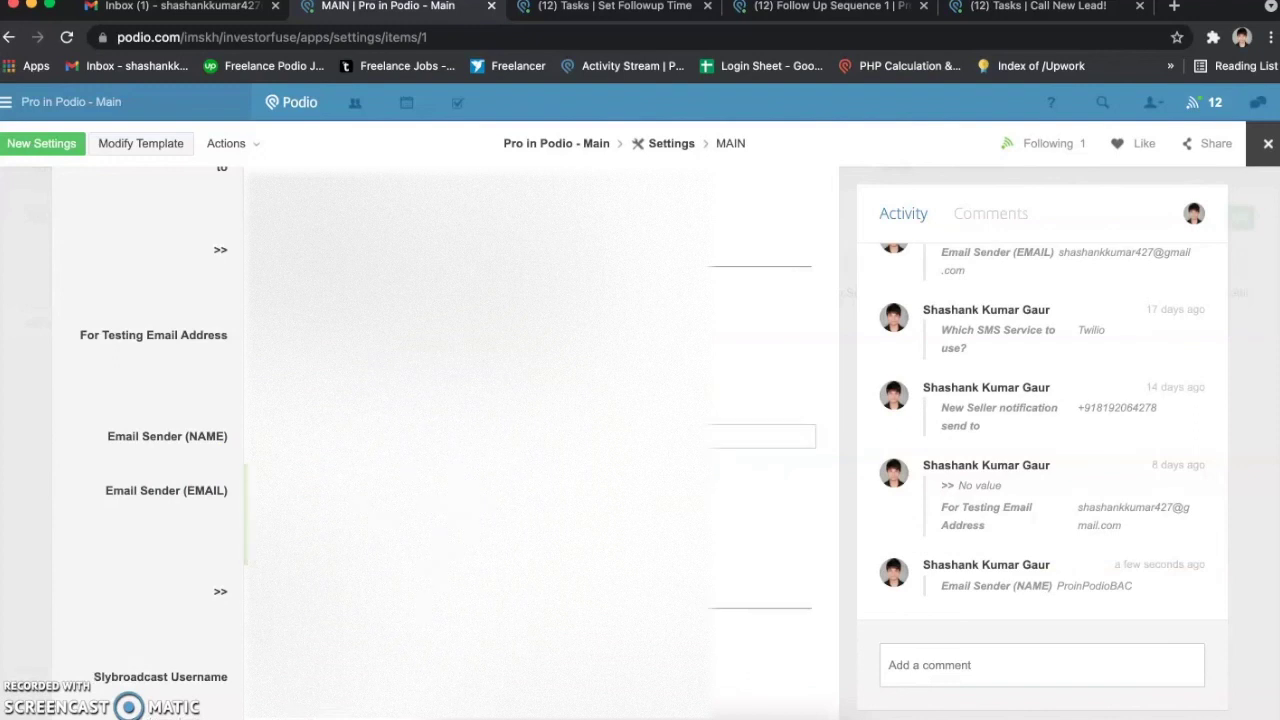
click(192, 501)
scroll(192, 501, down, 5)
click(209, 449)
scroll(209, 449, down, 2)
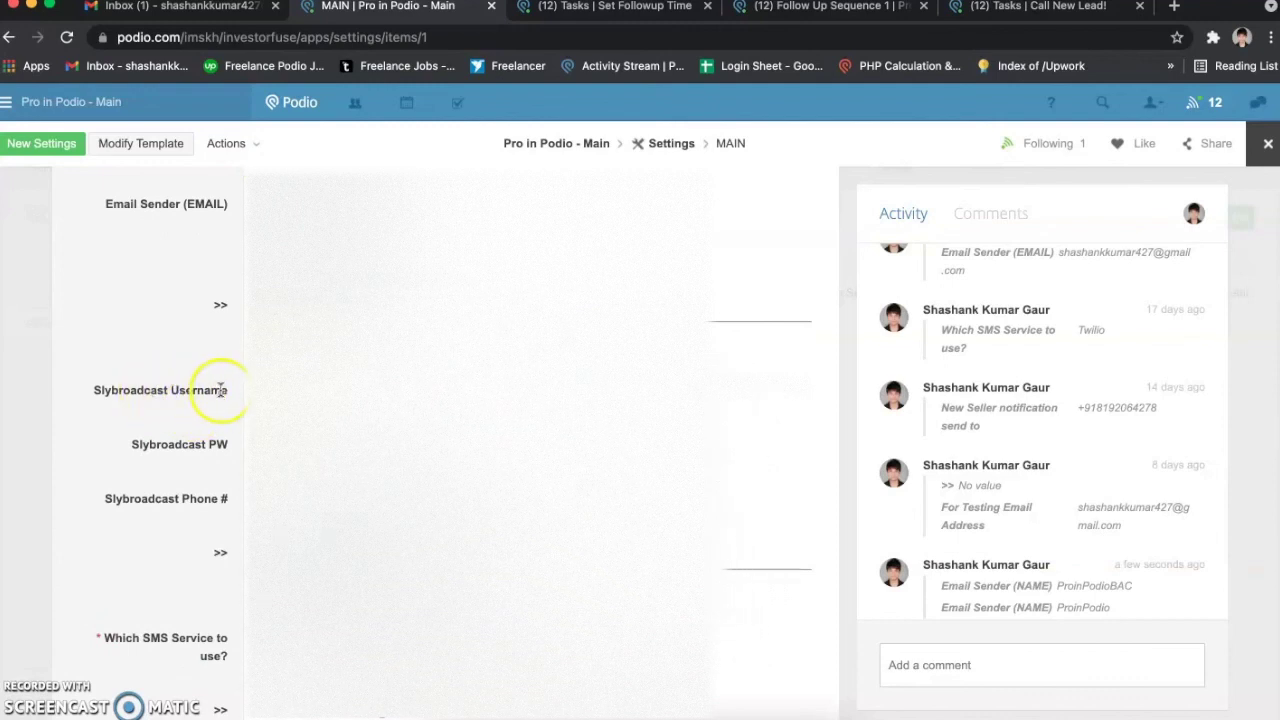
scroll(228, 444, down, 1)
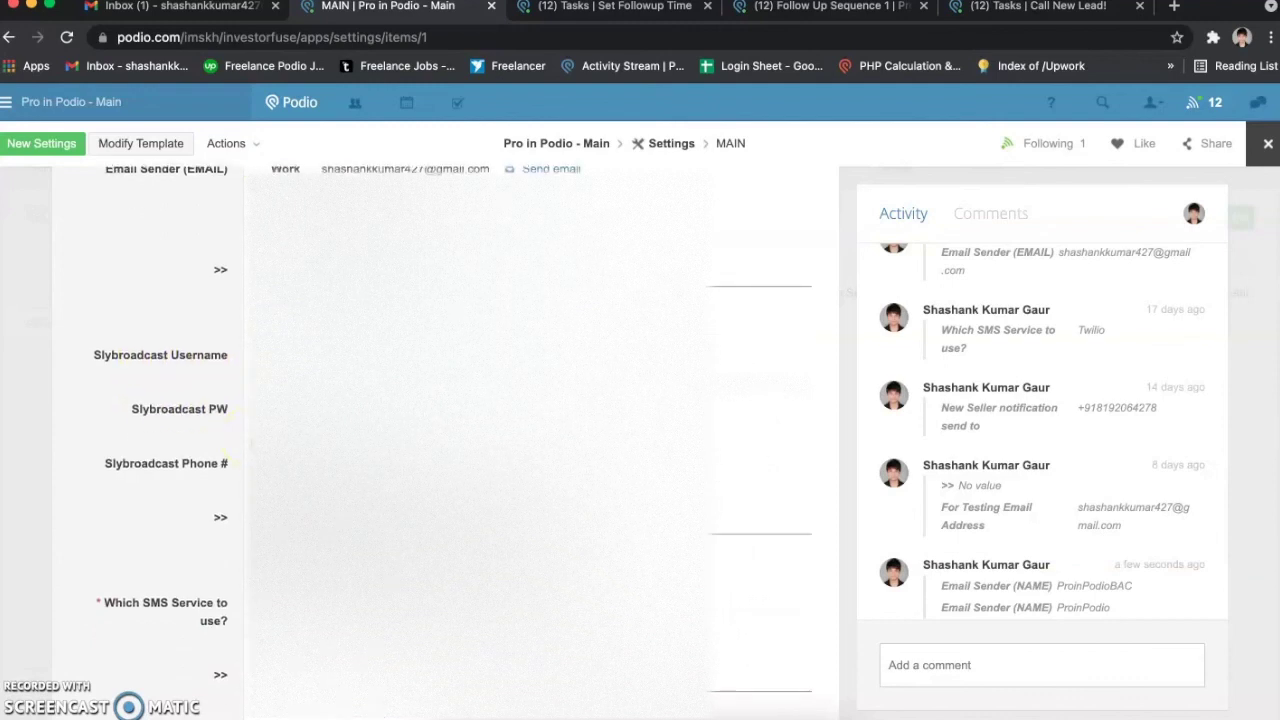
scroll(214, 460, down, 1)
scroll(214, 460, down, 4)
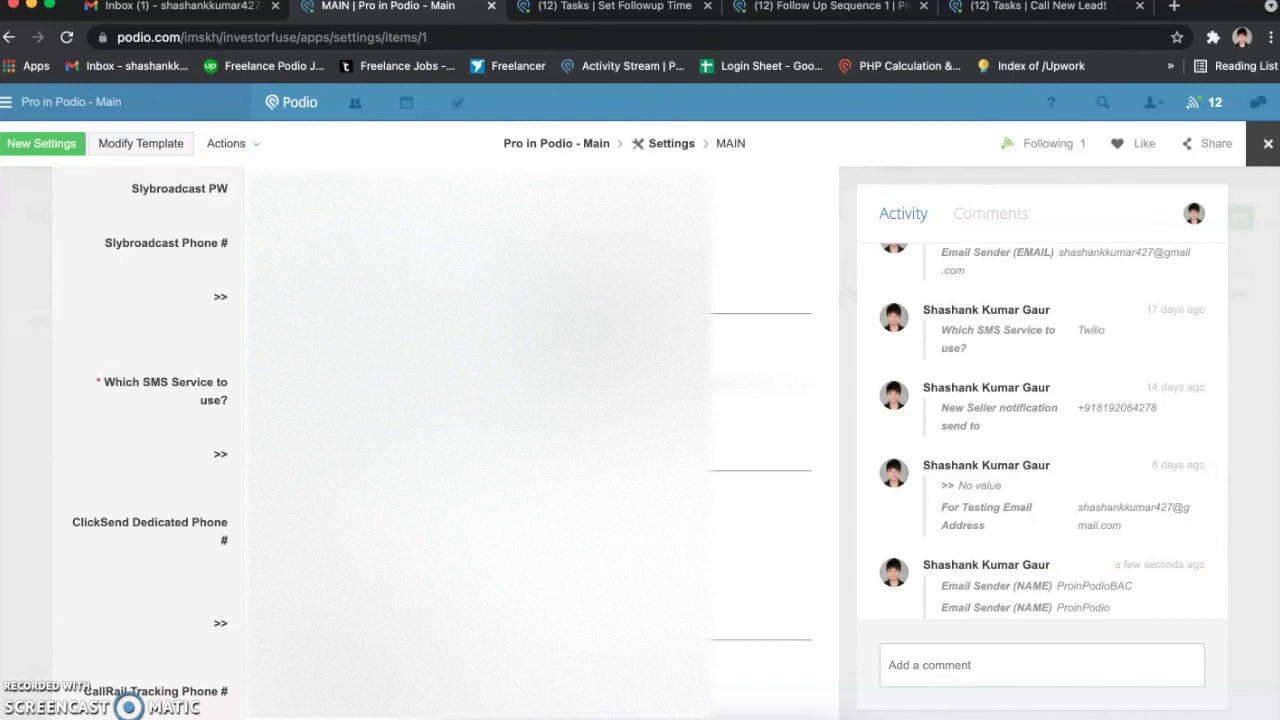
scroll(150, 440, down, 1)
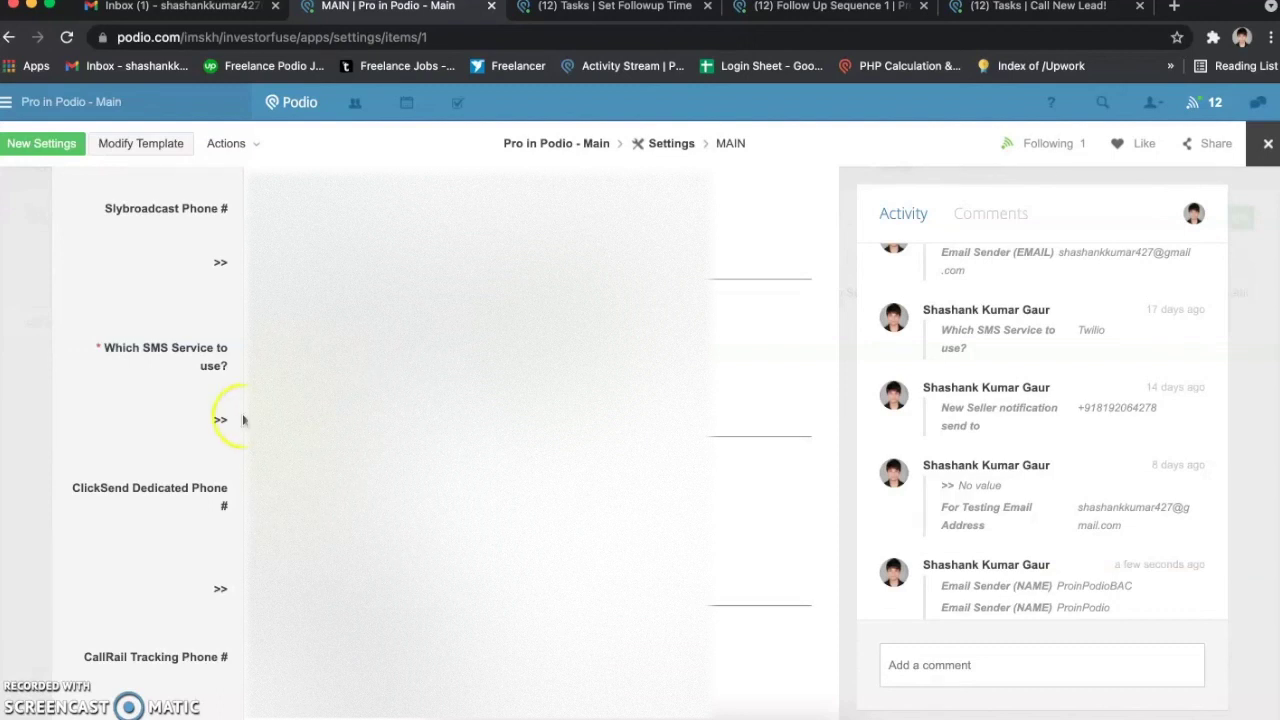
Step: Highlight the CallRail Tracking Phone #, Auth Token, URL Code and Company ID fields
scroll(243, 420, down, 1)
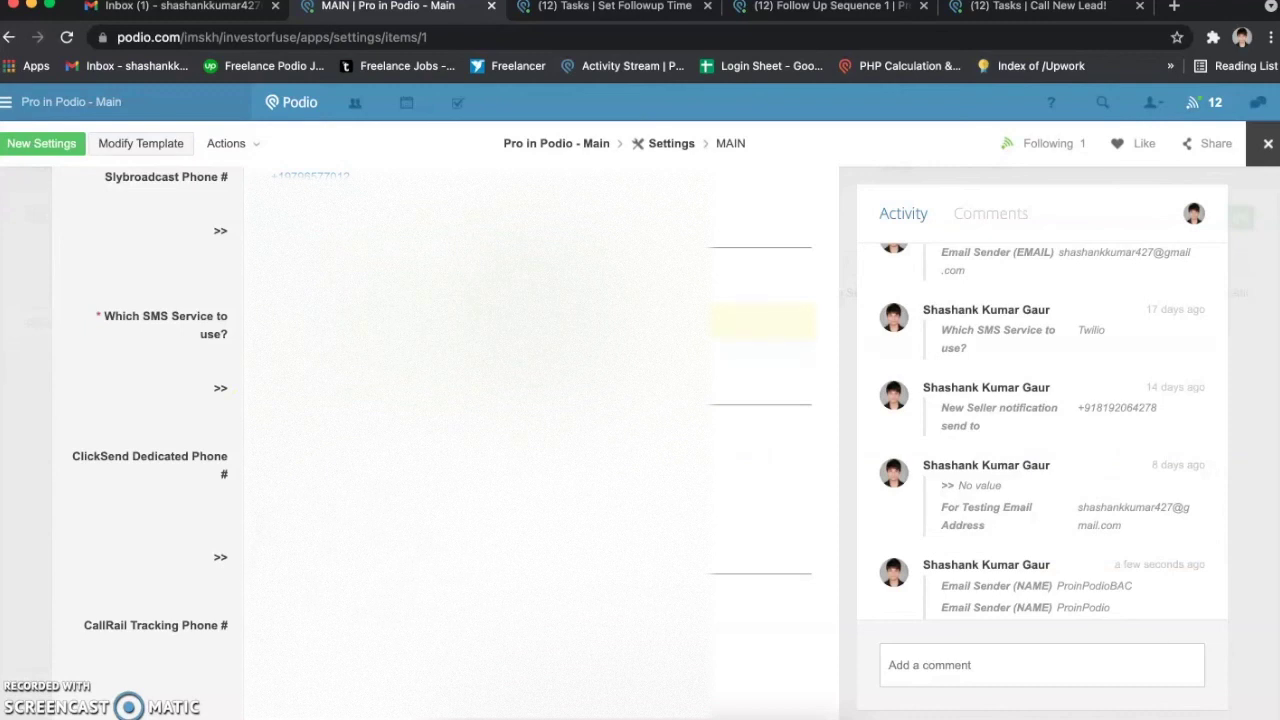
scroll(245, 388, down, 5)
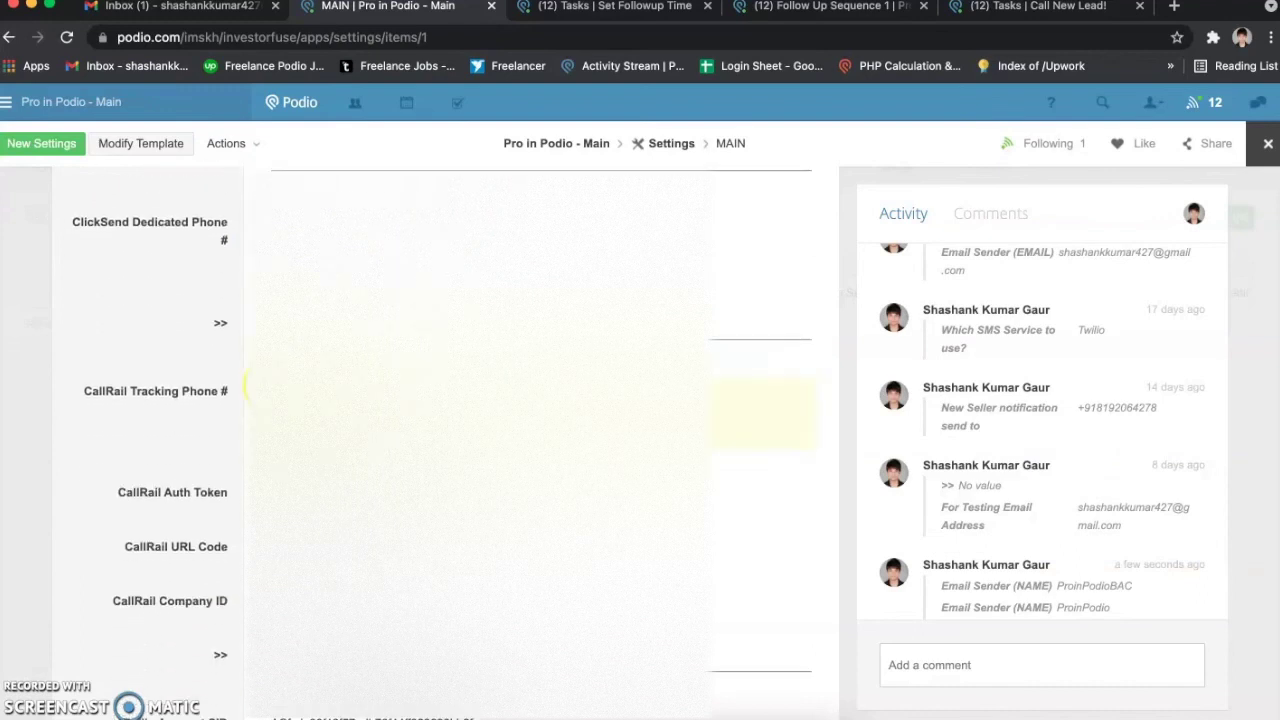
drag(89, 391, 181, 520)
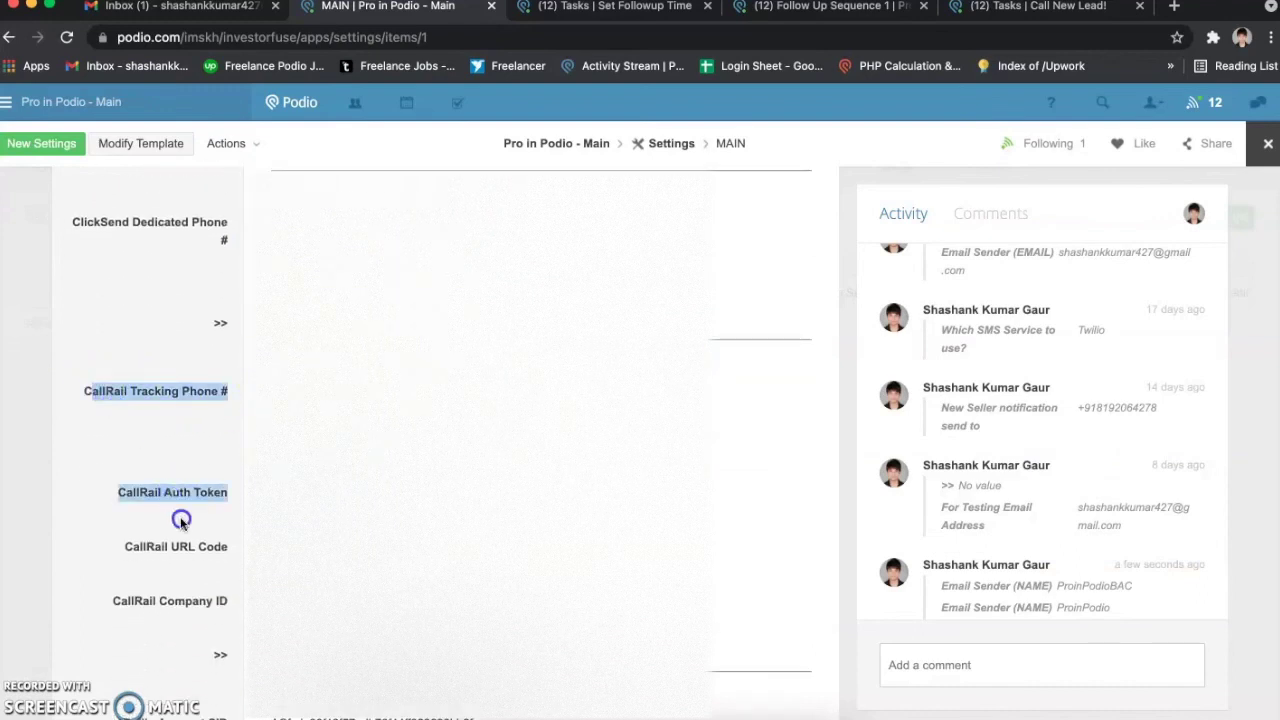
click(180, 518)
drag(116, 389, 225, 393)
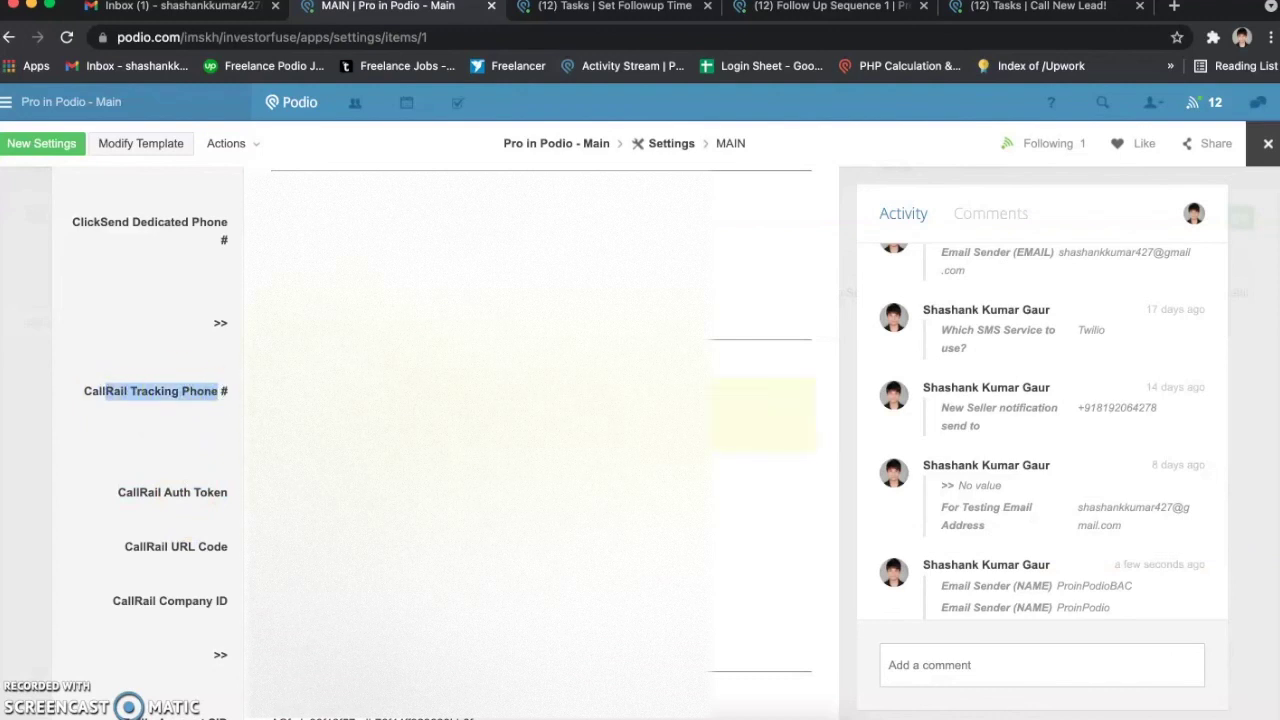
drag(131, 492, 234, 503)
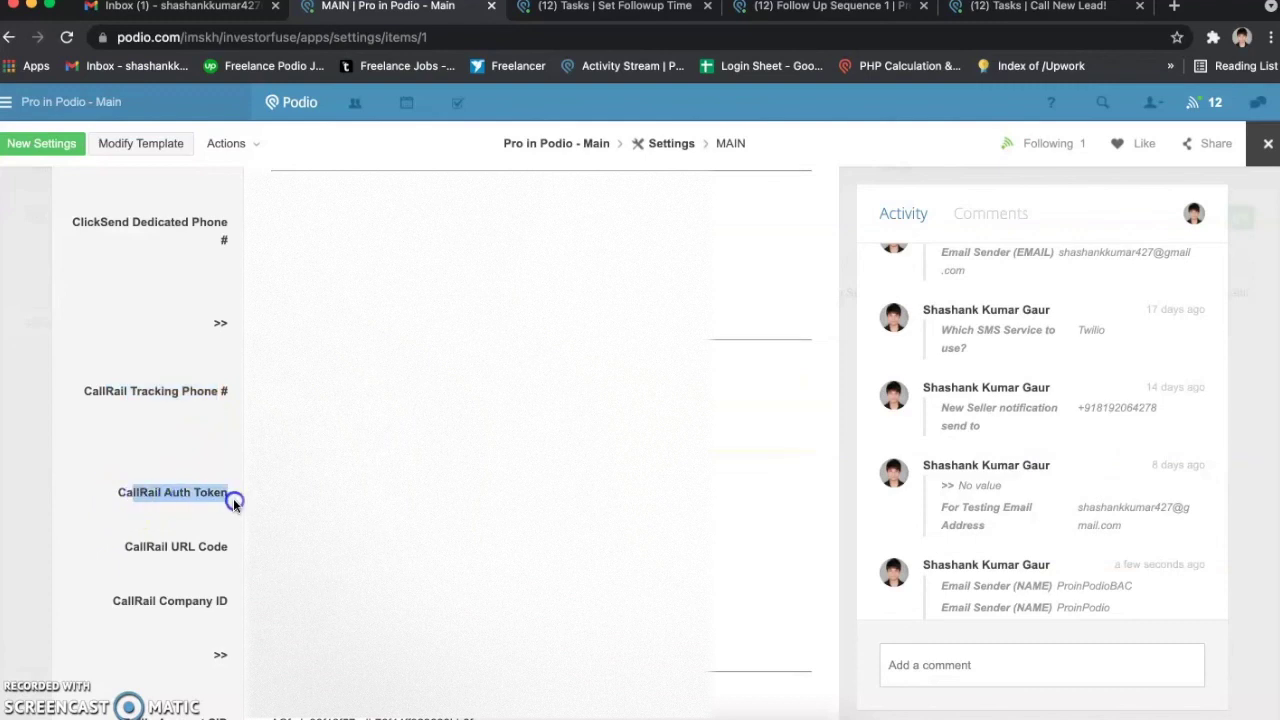
drag(137, 546, 222, 547)
drag(135, 601, 229, 603)
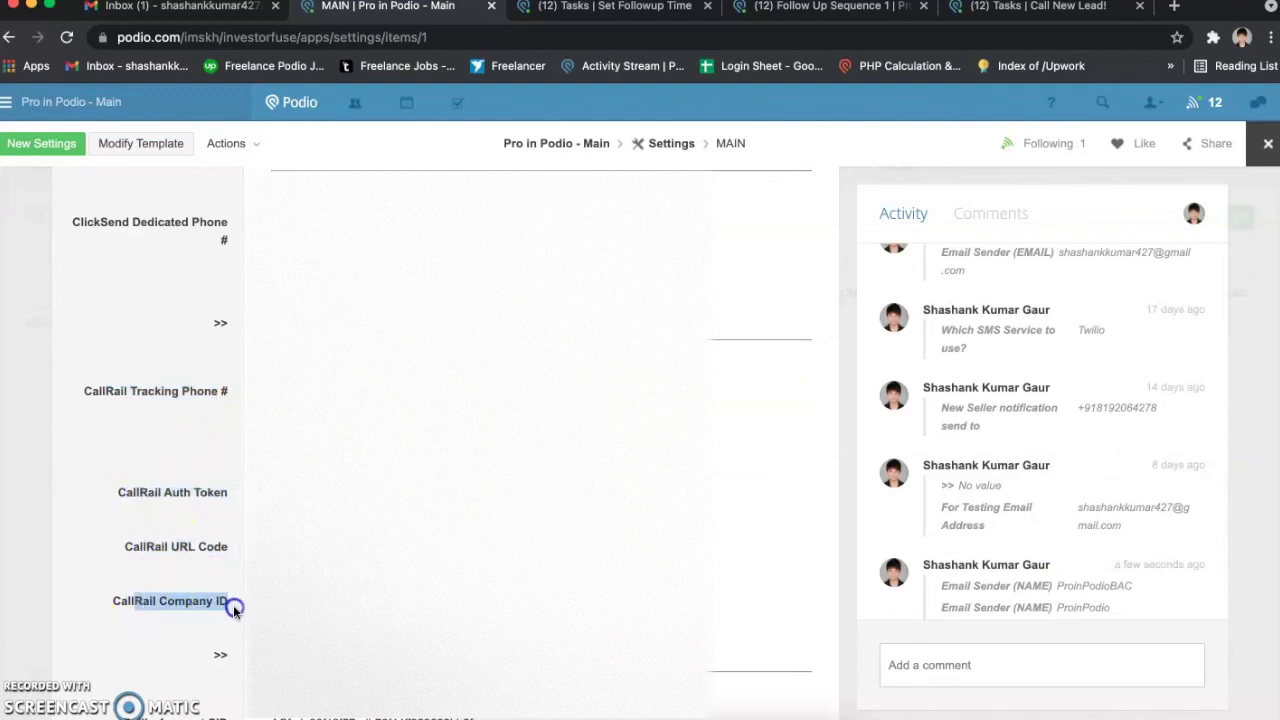
drag(159, 401, 230, 611)
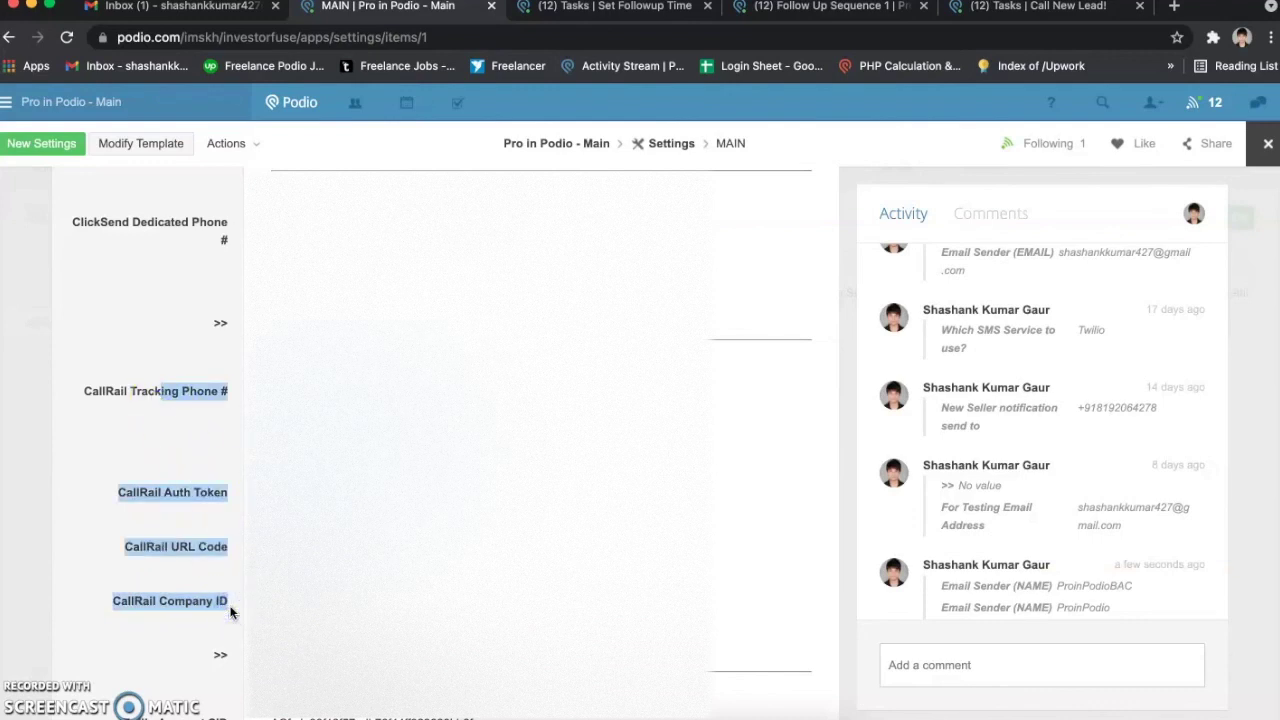
click(230, 611)
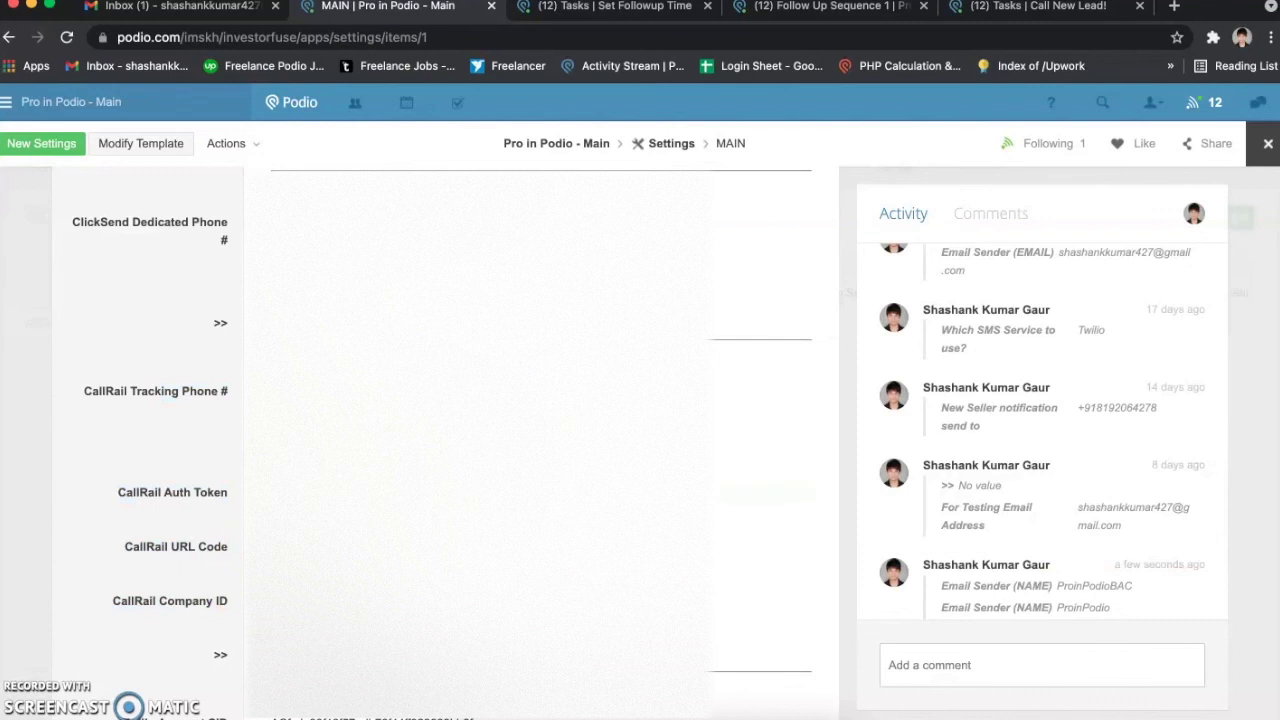
Step: Move down to the Twilio section and highlight its fields, including the Twilio Auth Token
scroll(430, 440, up, 4)
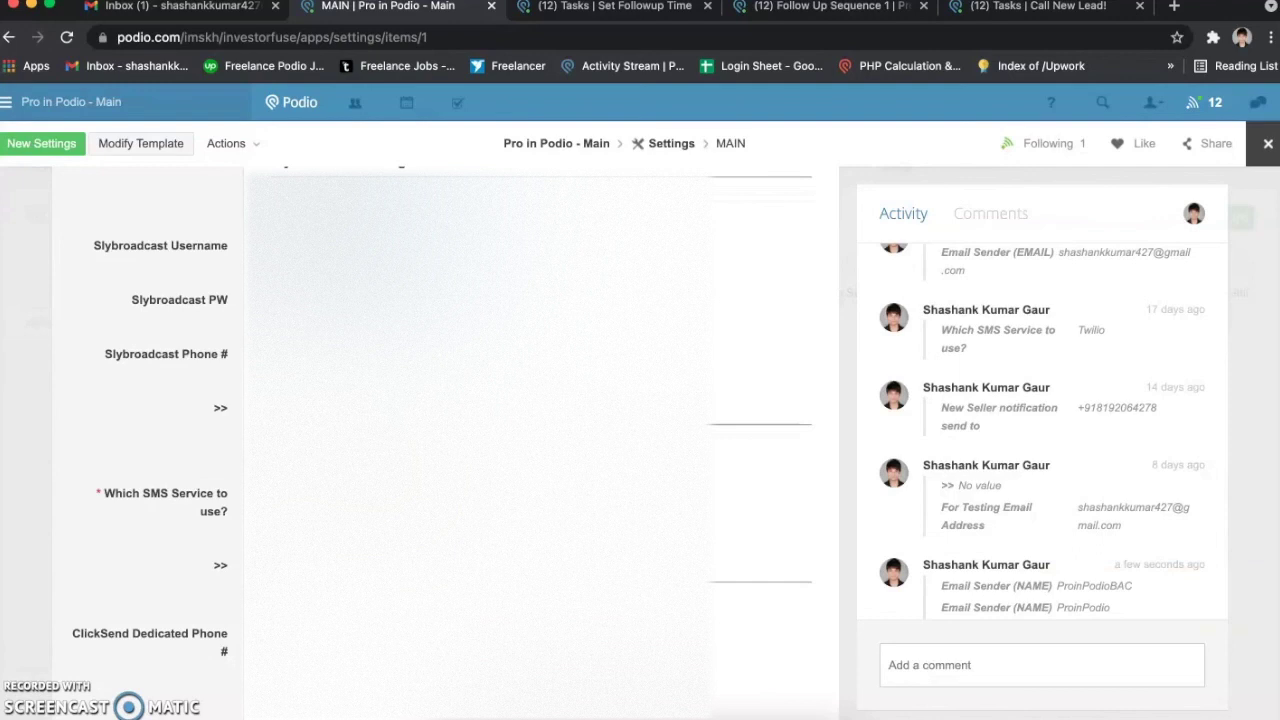
scroll(430, 440, down, 1)
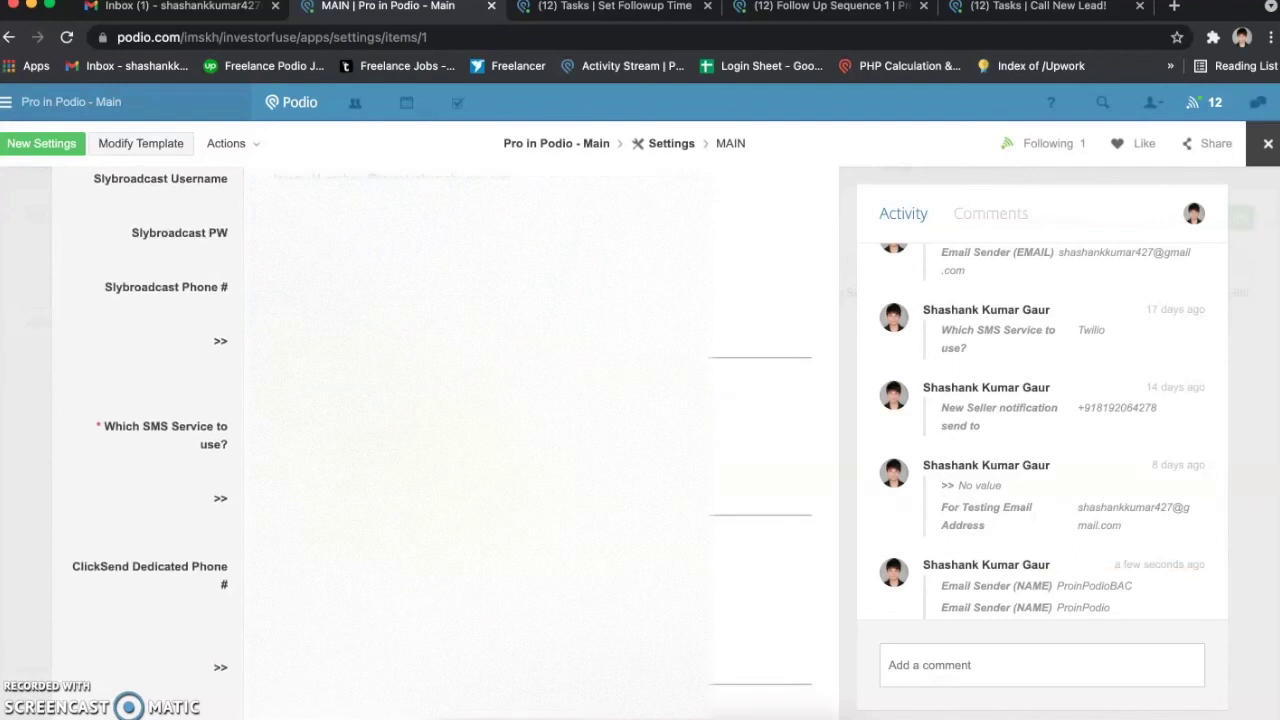
scroll(430, 440, down, 1)
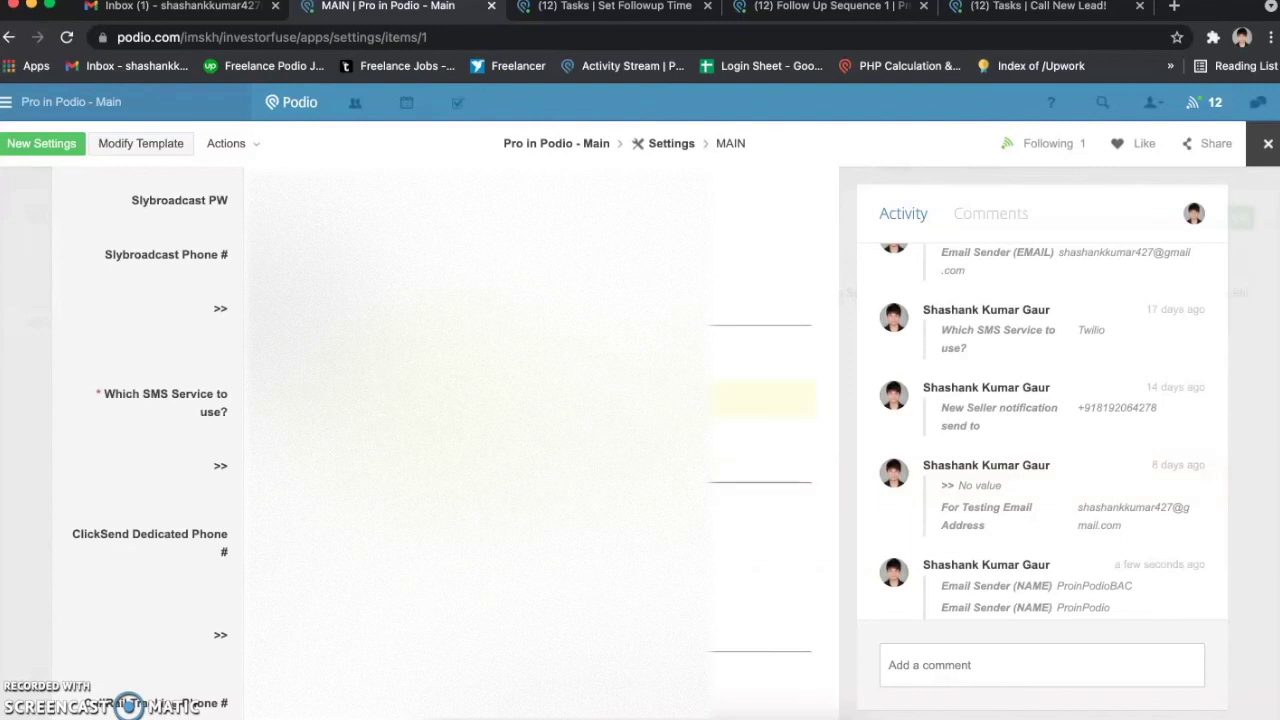
scroll(144, 356, down, 10)
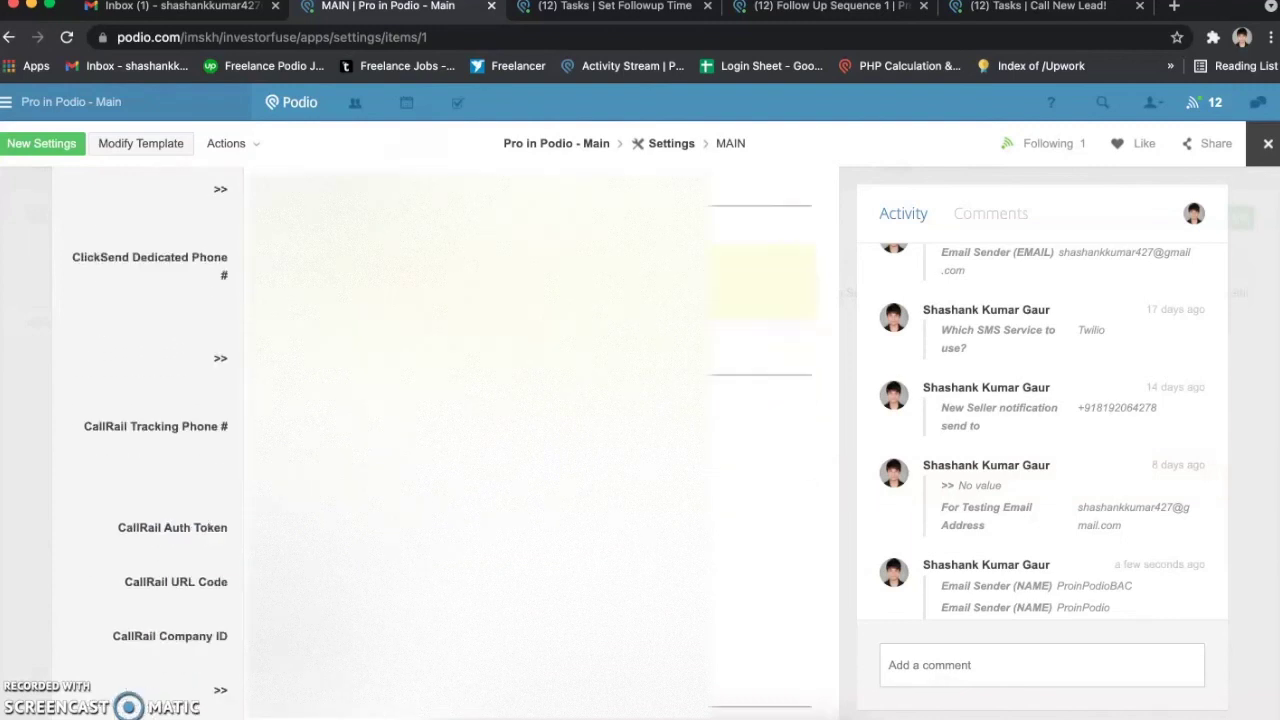
scroll(144, 356, down, 10)
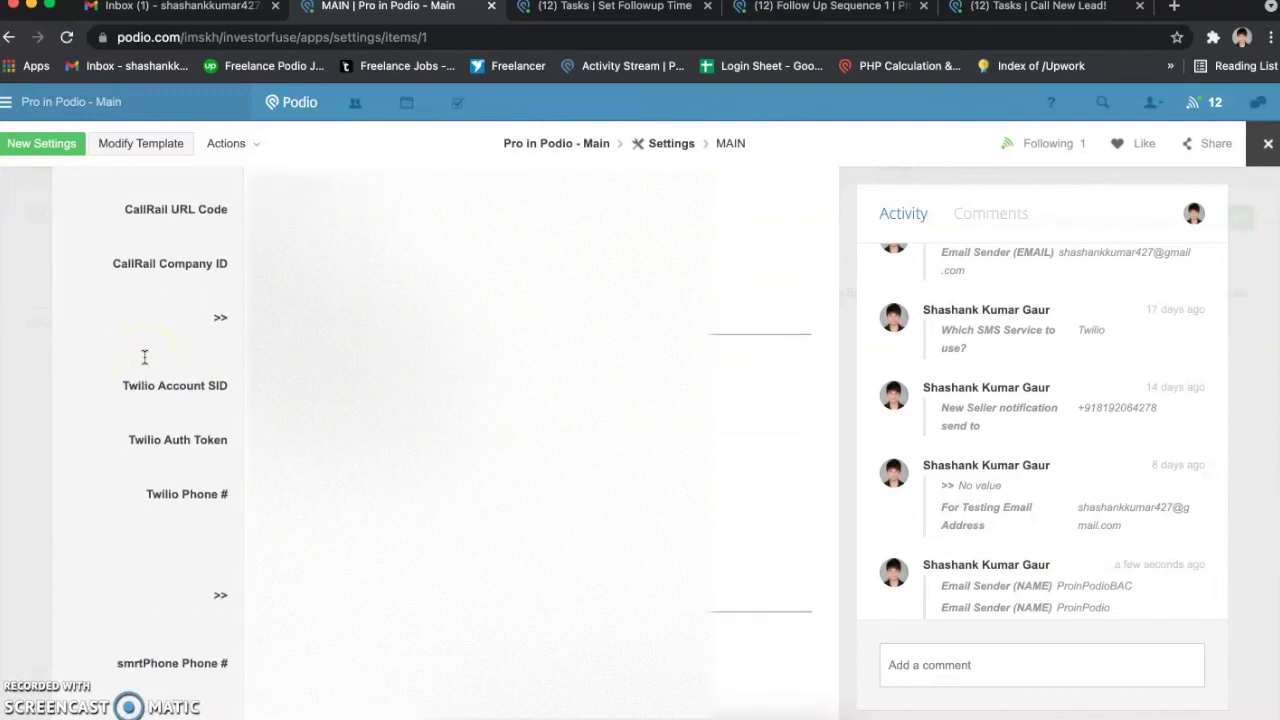
drag(128, 356, 221, 356)
drag(160, 411, 228, 411)
click(186, 470)
drag(186, 470, 223, 474)
Step: Move further down and highlight the smrtPhone Phone # field
scroll(223, 474, down, 2)
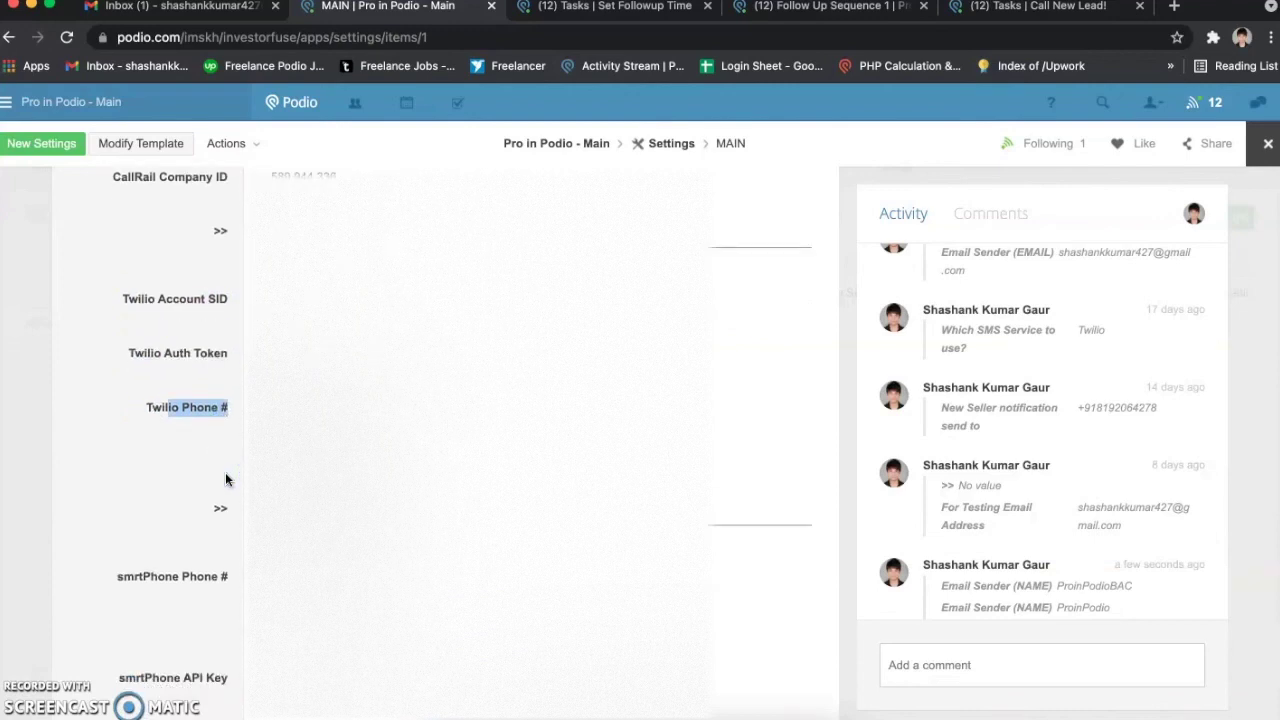
scroll(225, 479, down, 12)
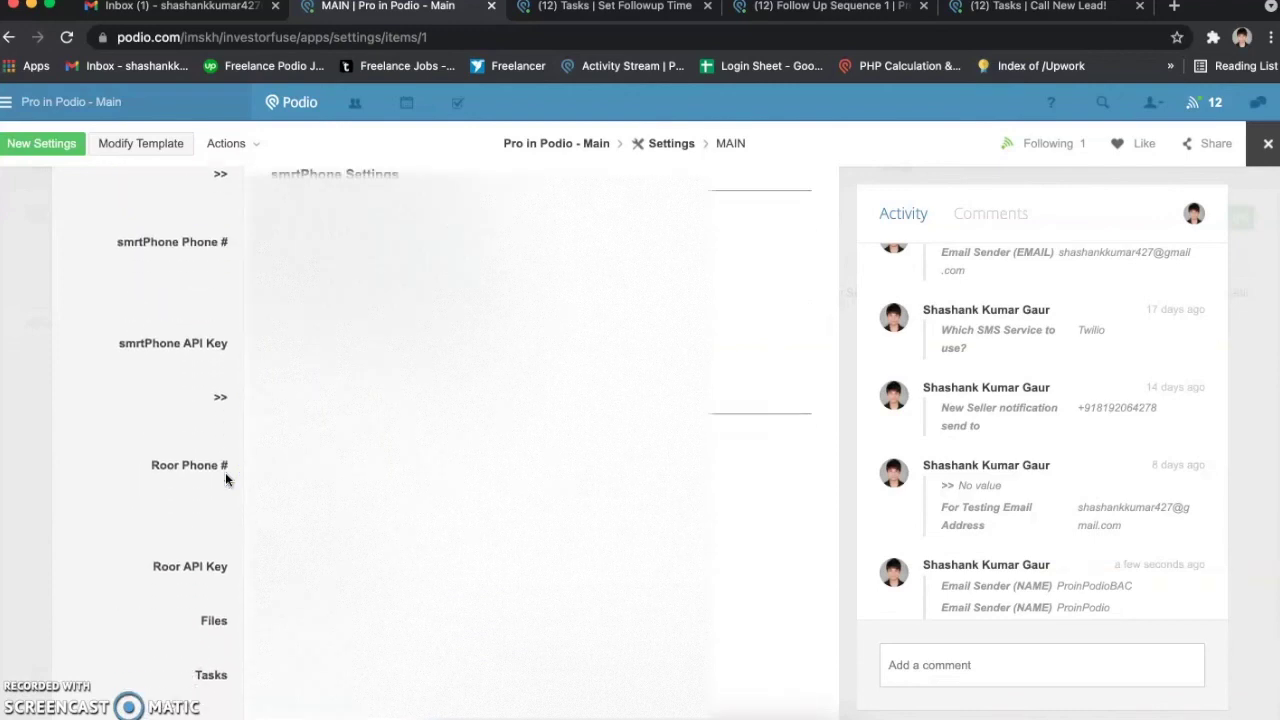
scroll(225, 478, up, 10)
scroll(229, 457, down, 2)
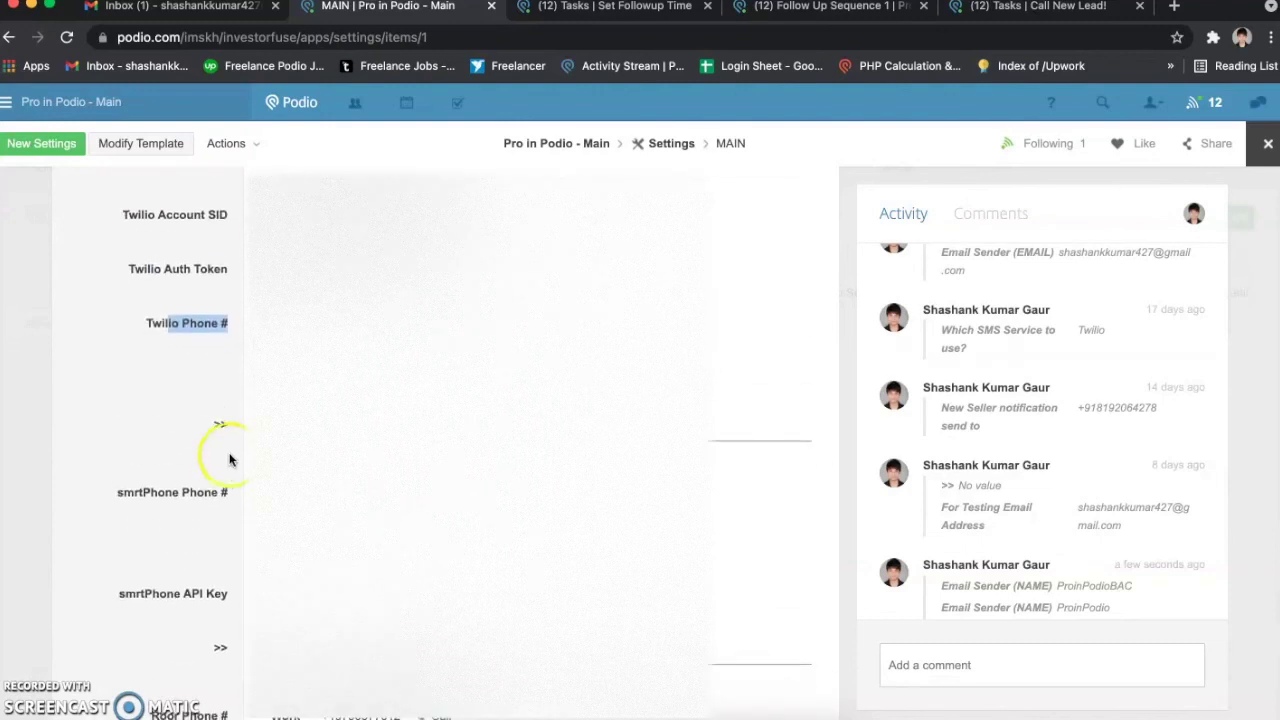
scroll(235, 460, down, 4)
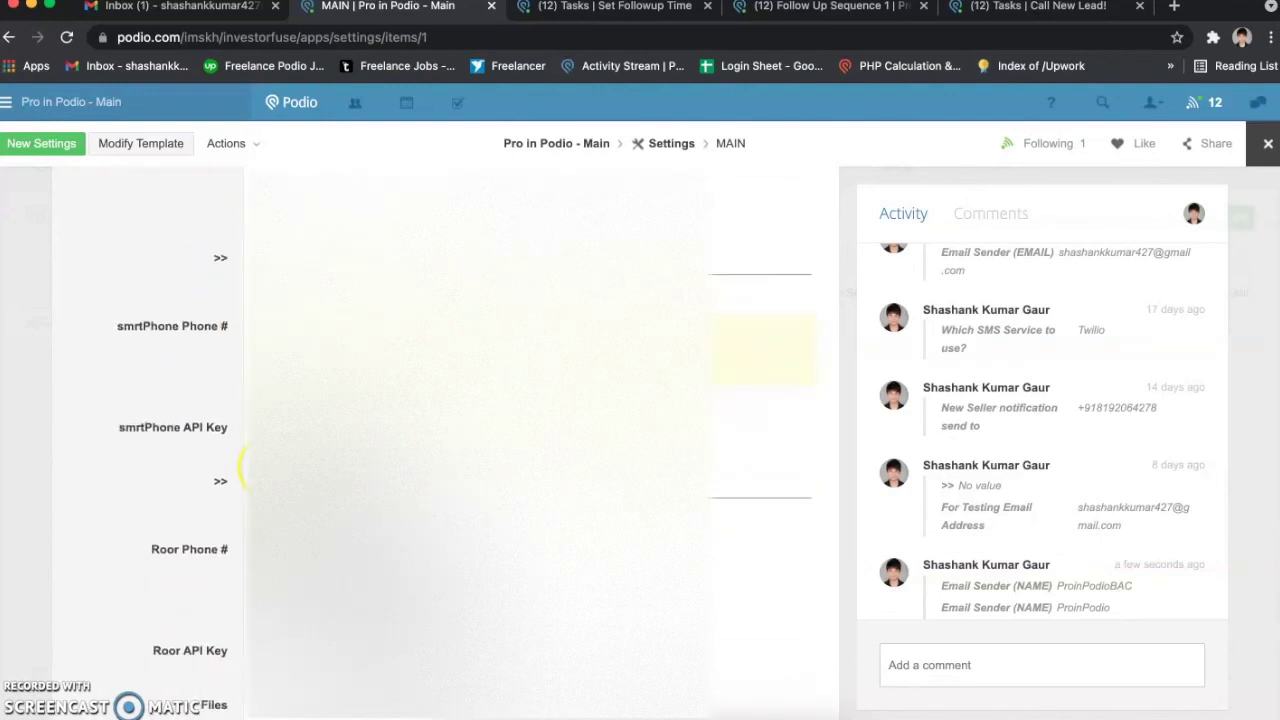
scroll(201, 523, down, 2)
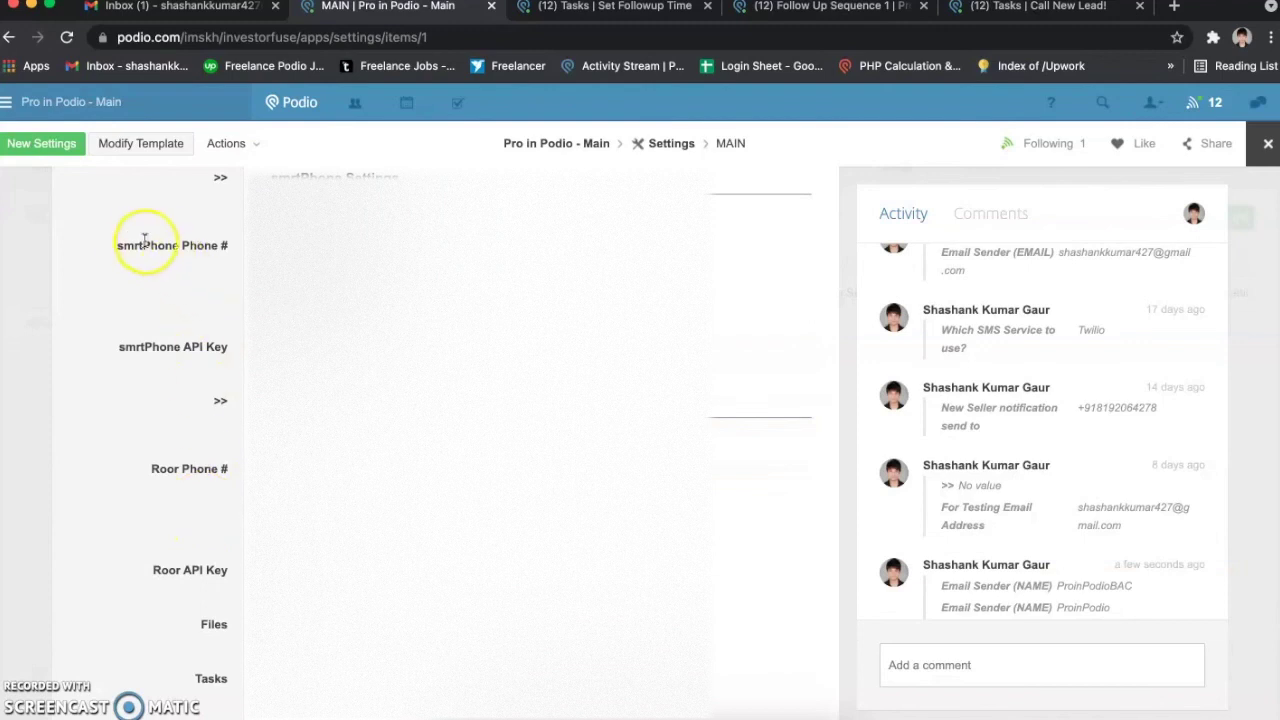
drag(137, 245, 212, 255)
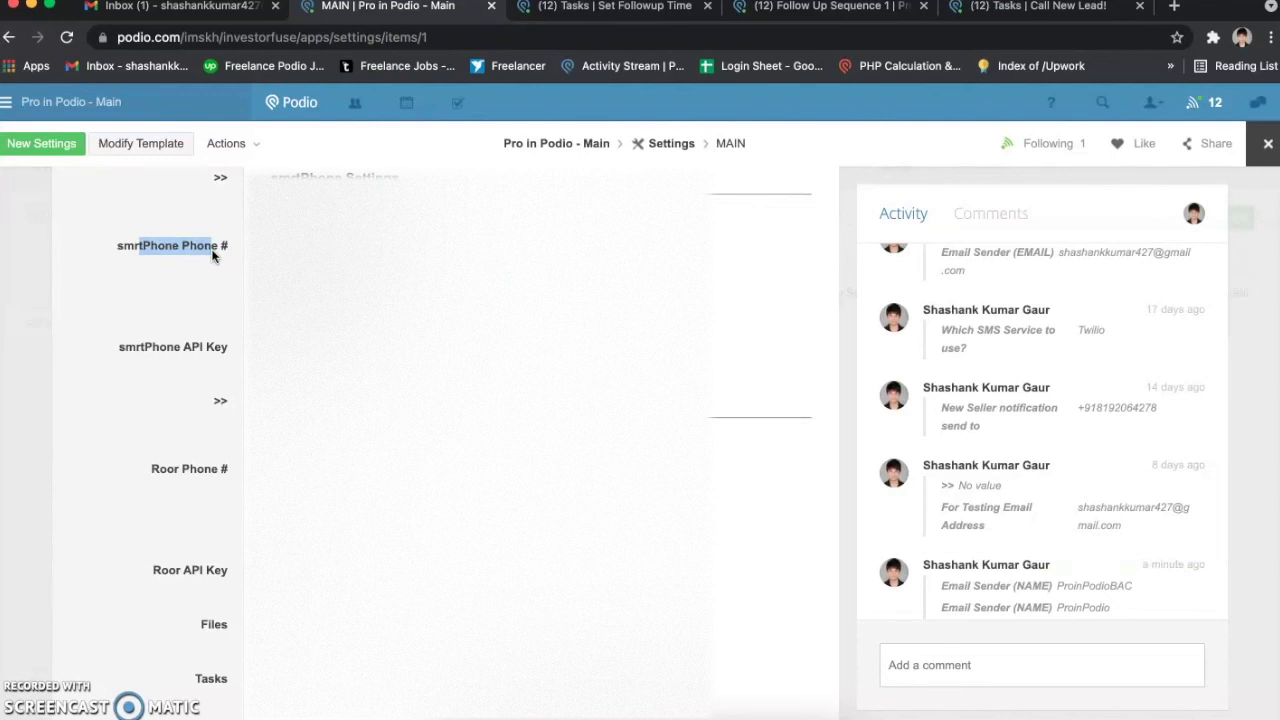
Step: Scroll back up toward the top of the MAIN settings item
scroll(212, 256, down, 3)
scroll(212, 257, up, 12)
scroll(212, 257, up, 15)
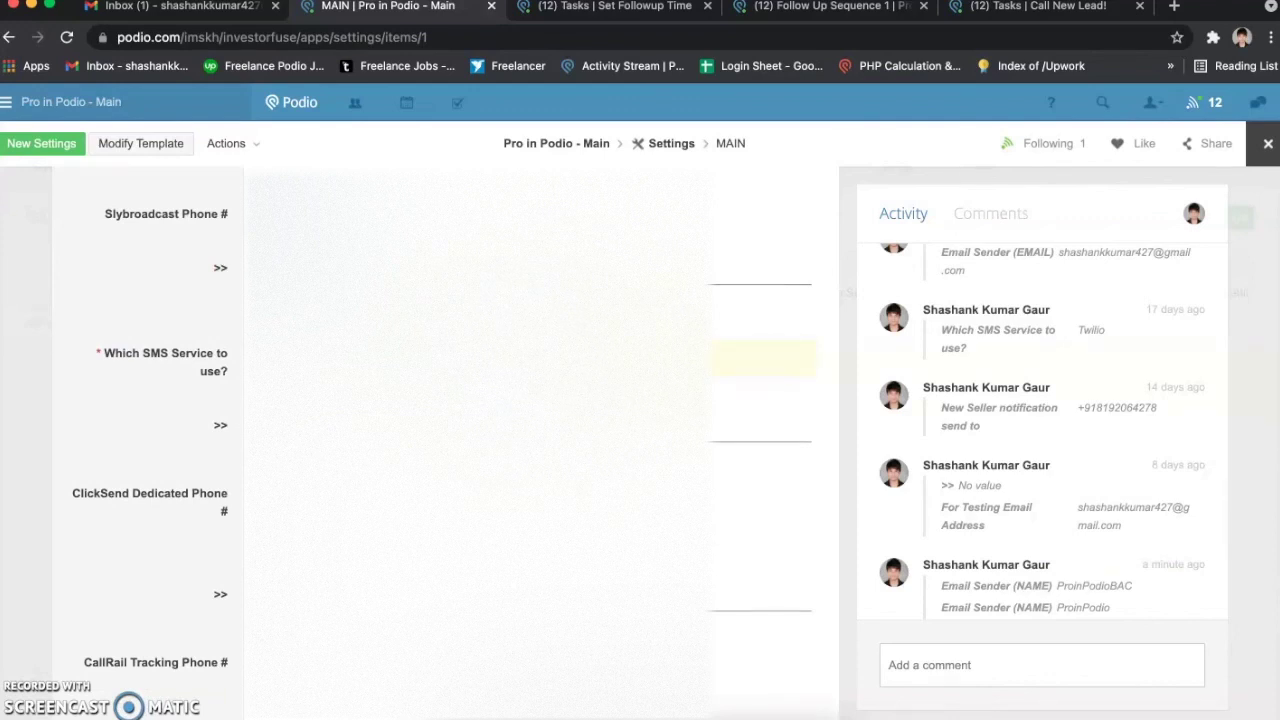
scroll(200, 380, up, 6)
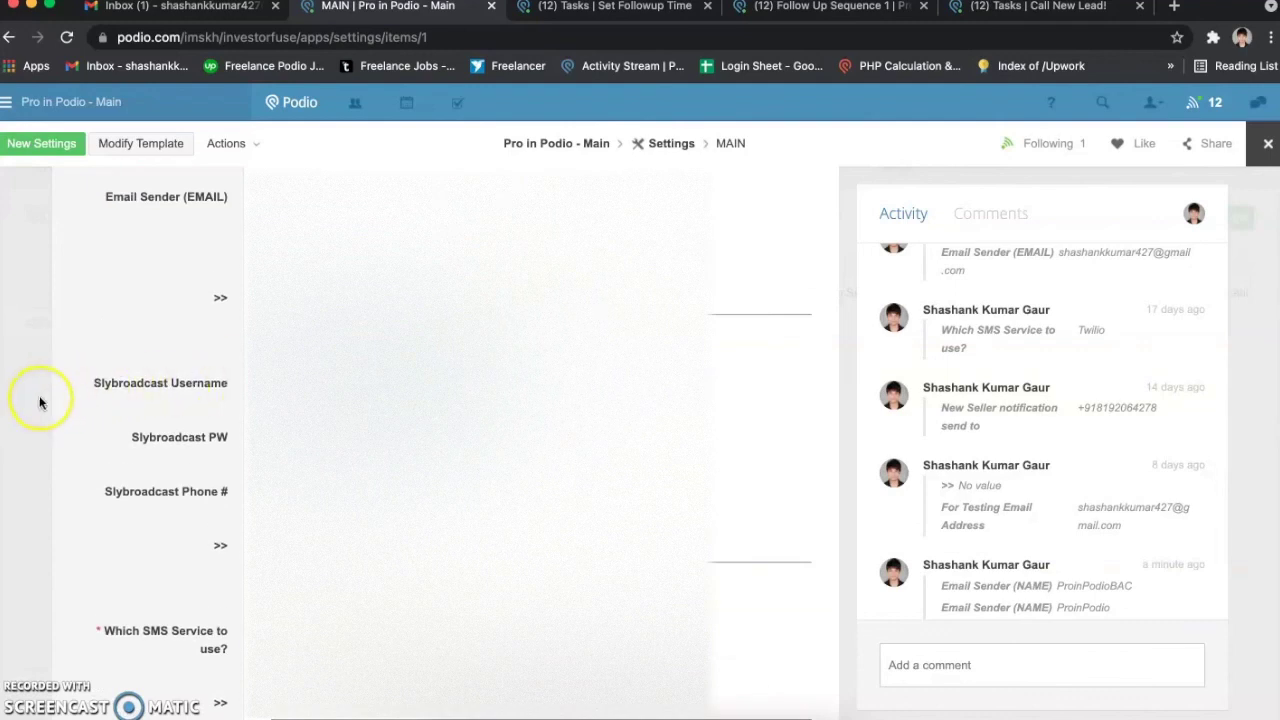